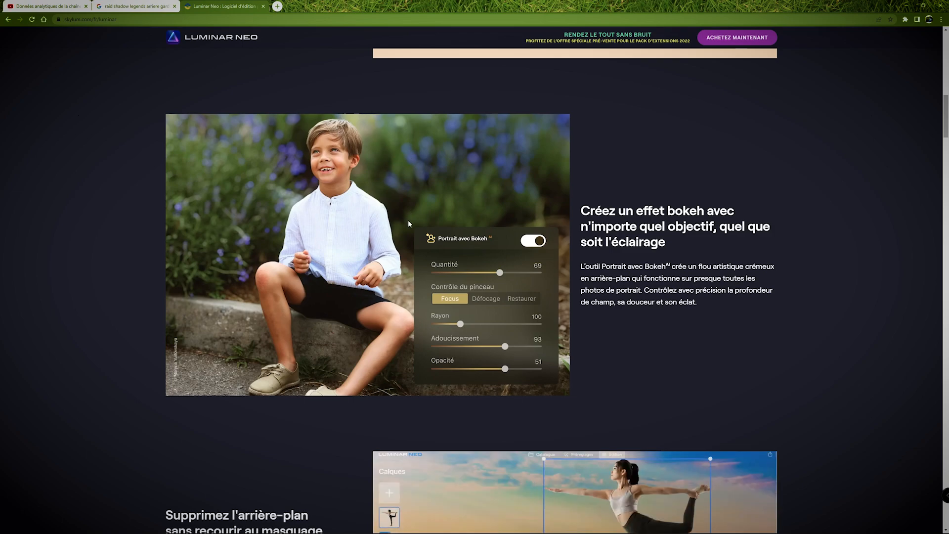
# Step: Read through the feature sections on the Luminar Neo page, from the bokeh portrait effect to the layers for collages
pyautogui.scroll(-2, 409, 224)
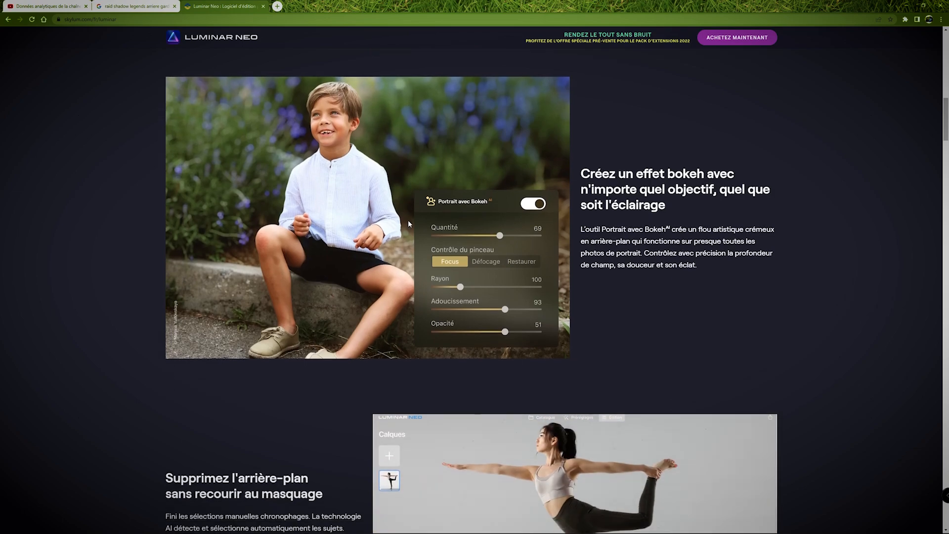
pyautogui.scroll(-5, 409, 223)
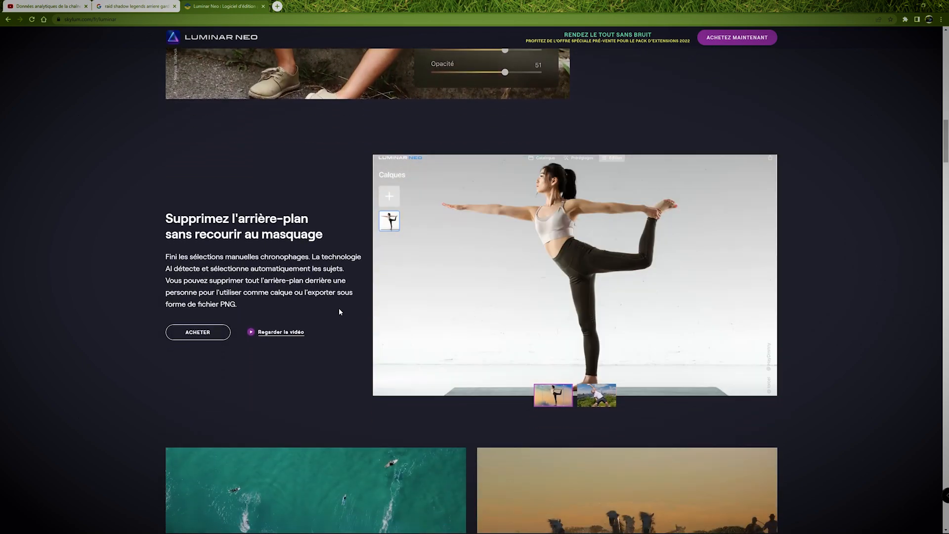
pyautogui.scroll(-2, 340, 310)
pyautogui.scroll(-5, 340, 311)
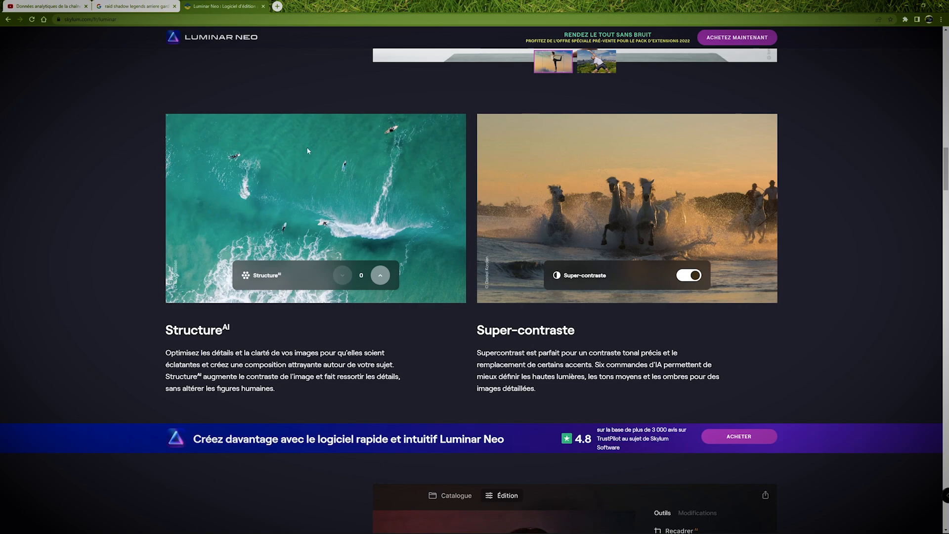
pyautogui.scroll(-8, 363, 283)
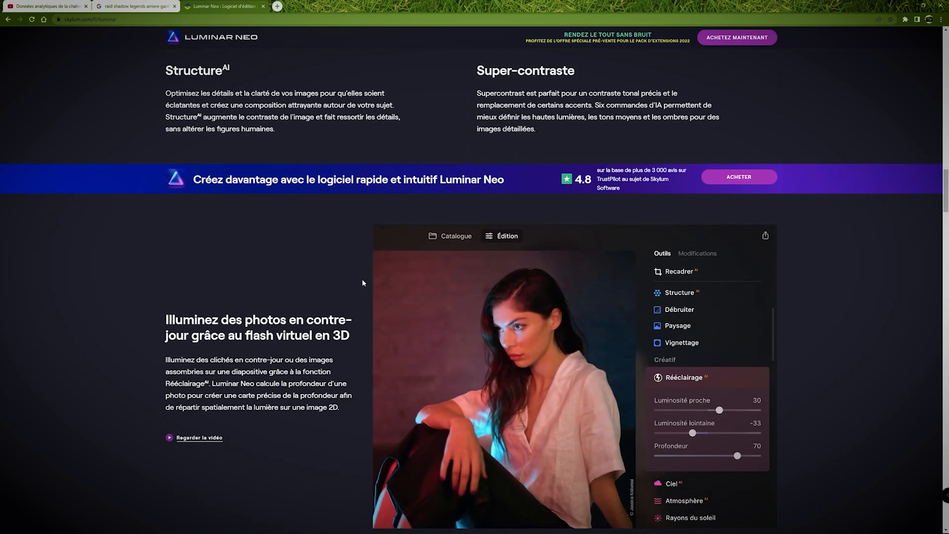
pyautogui.scroll(-7, 362, 283)
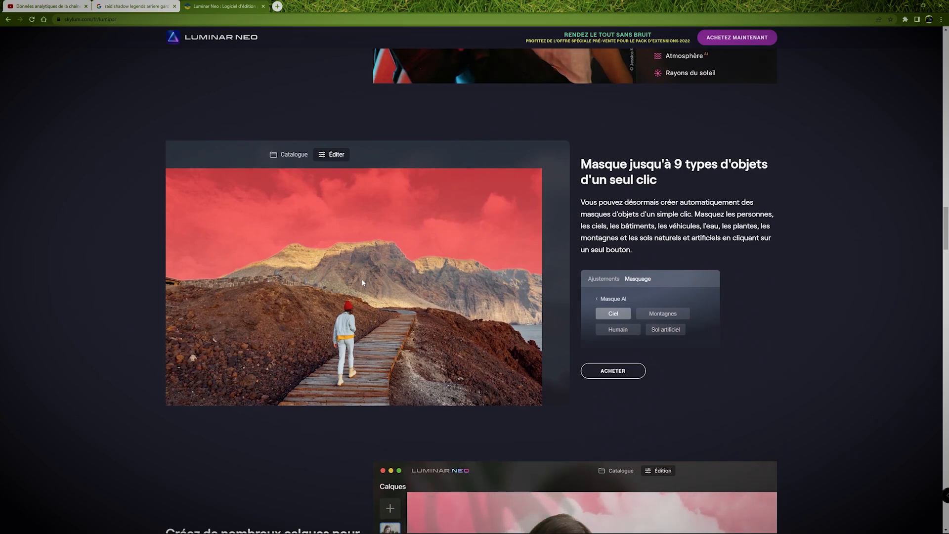
pyautogui.scroll(-8, 362, 283)
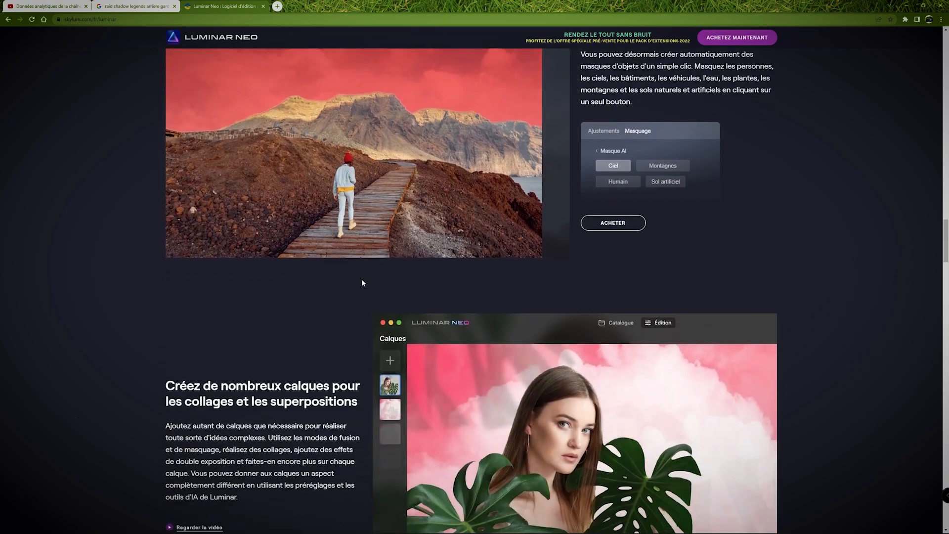
pyautogui.scroll(-3, 362, 282)
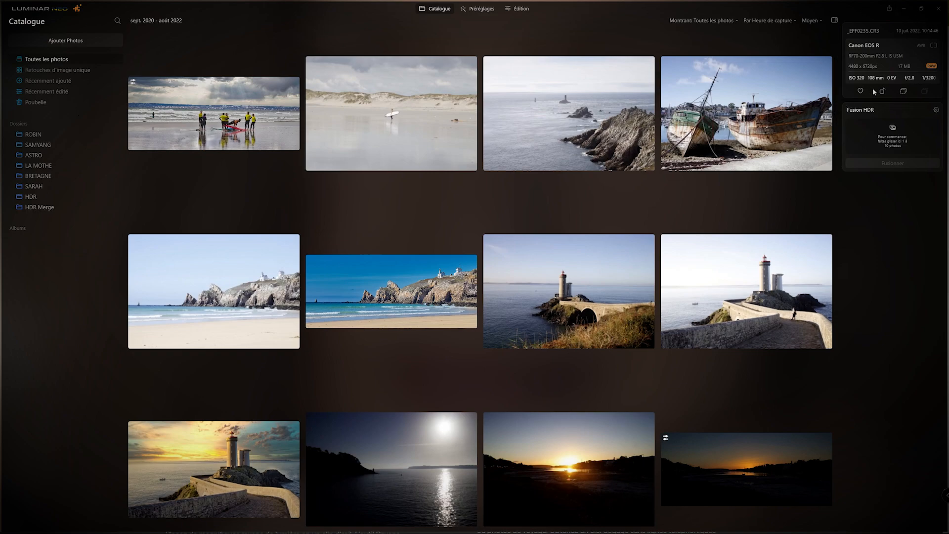
# Step: Switch to Luminar Neo and open the catalogue photo of the two old boats with the presets for it
pyautogui.click(425, 126)
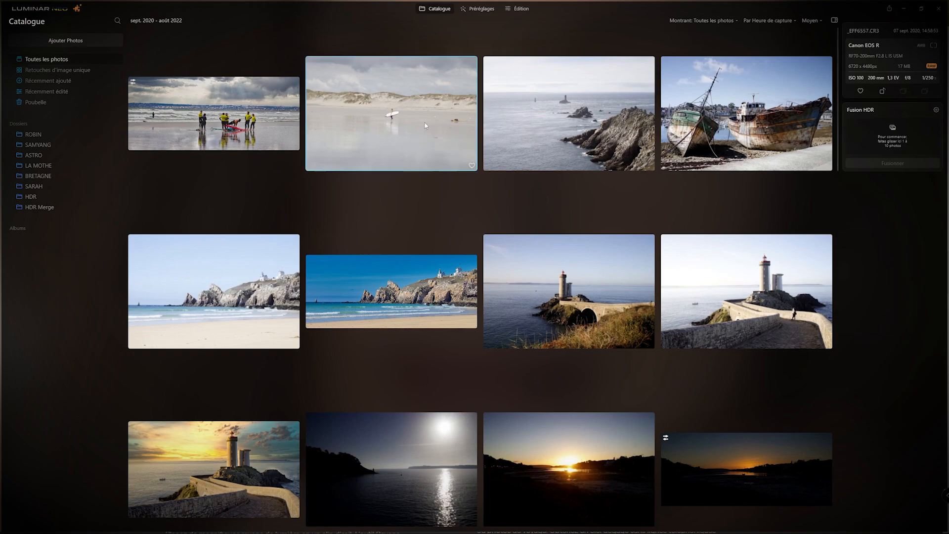
pyautogui.click(552, 108)
pyautogui.click(746, 93)
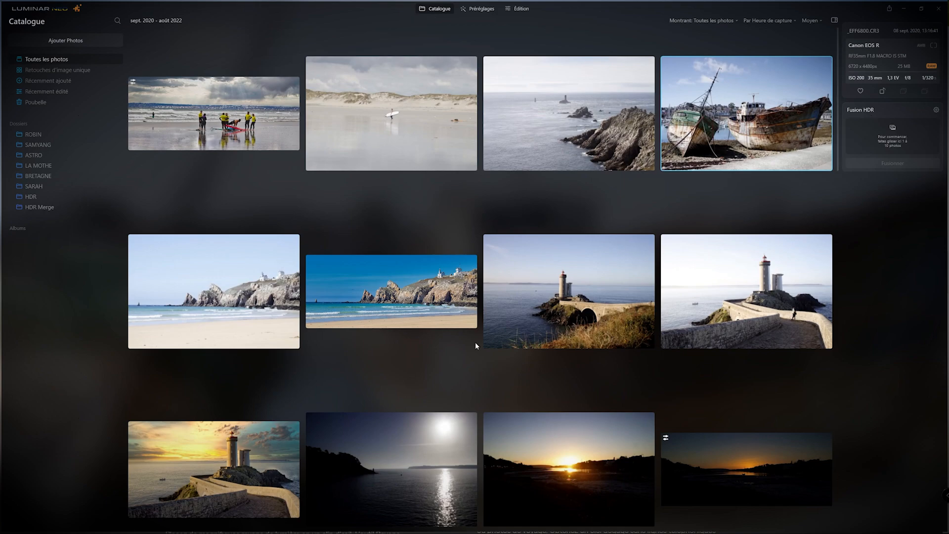
pyautogui.click(482, 9)
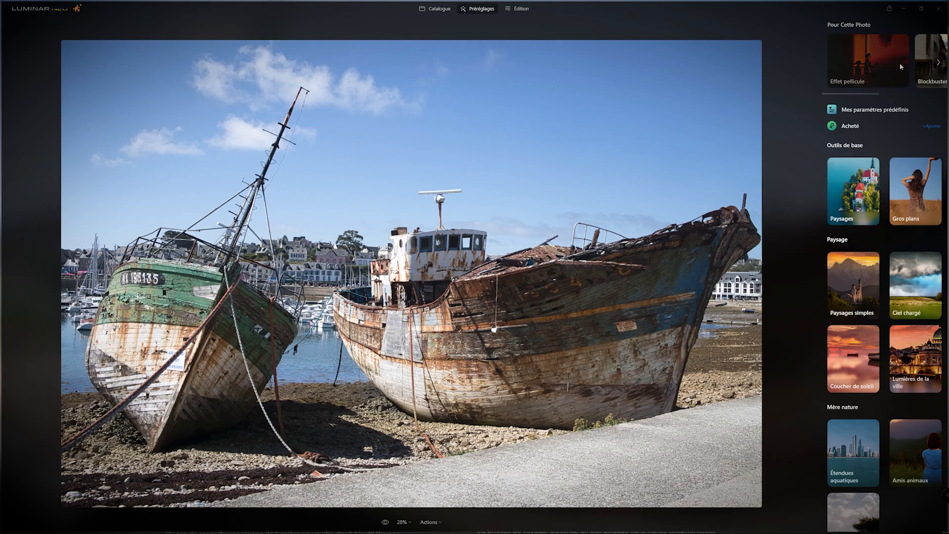
# Step: Try the Correction rapide, Touche de charme, Volume amplifié and Simple presets from the Paysages collection on the boat photo, and remove the last one
pyautogui.click(862, 188)
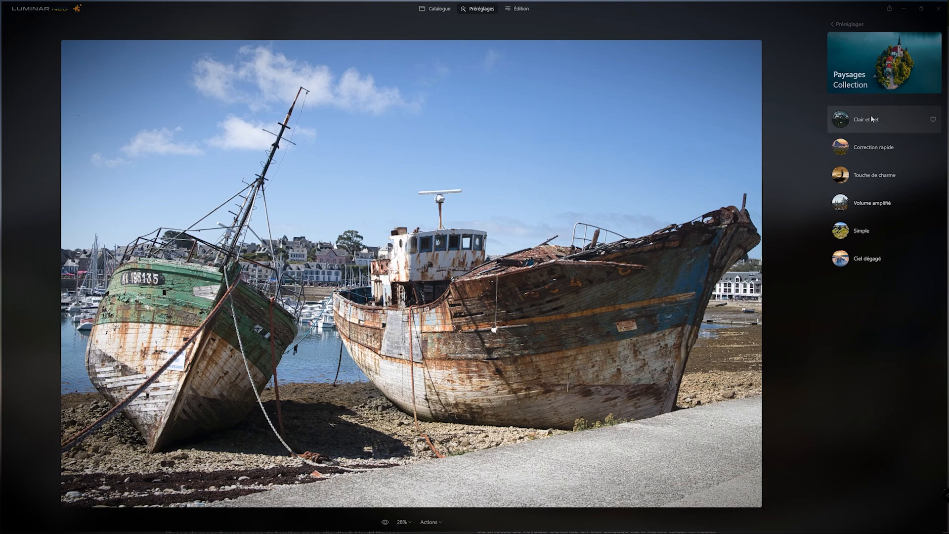
pyautogui.click(841, 153)
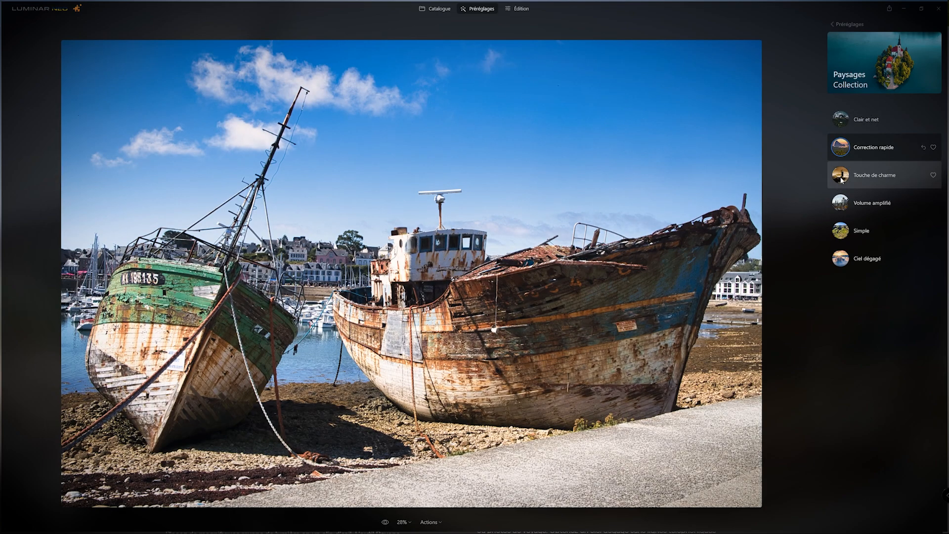
pyautogui.click(842, 180)
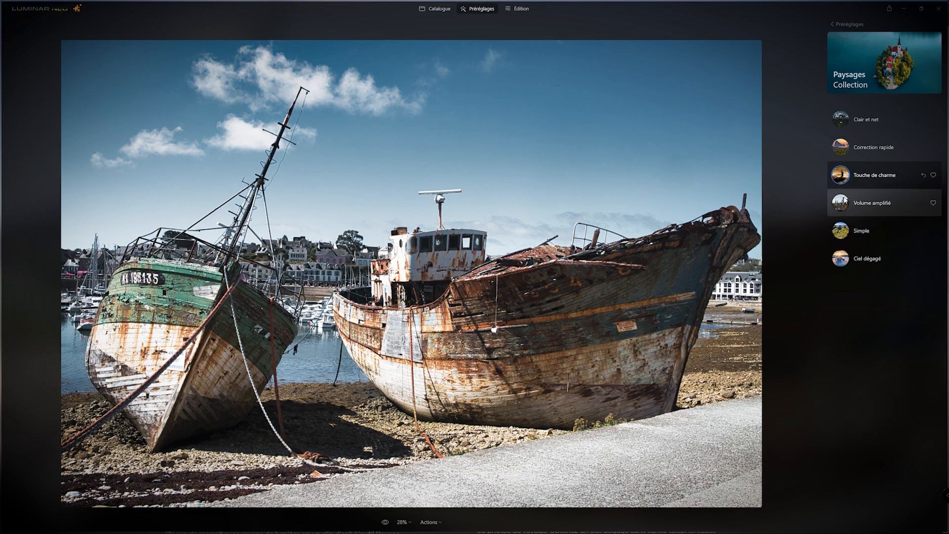
pyautogui.click(841, 207)
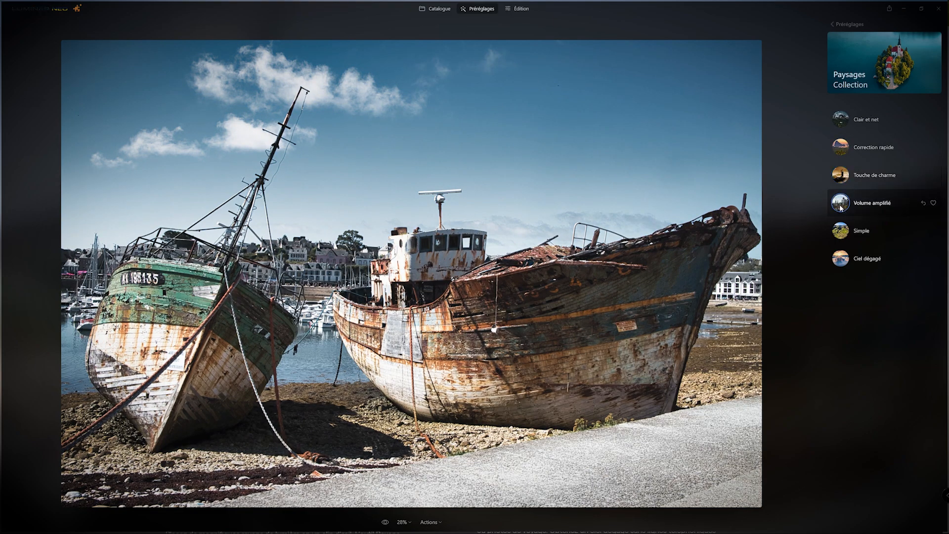
pyautogui.click(842, 232)
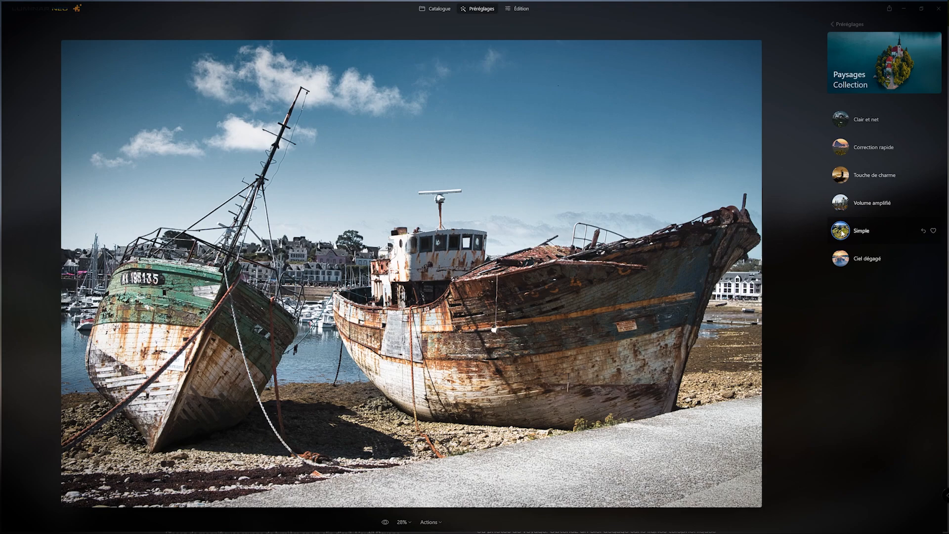
pyautogui.click(924, 232)
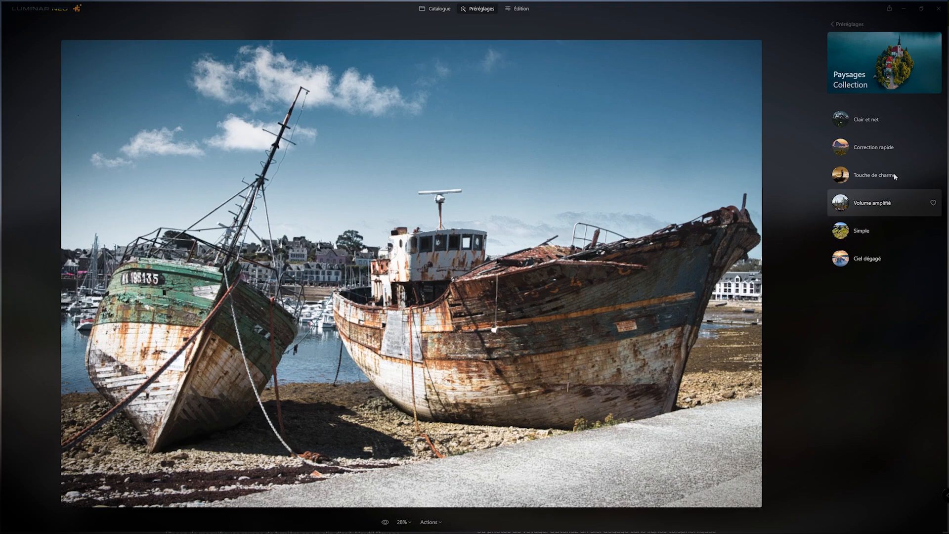
# Step: Try the Argent, Pellicule mythique and Impact presets from the Coucher de soleil collection on the boat photo, and remove the last one
pyautogui.click(834, 25)
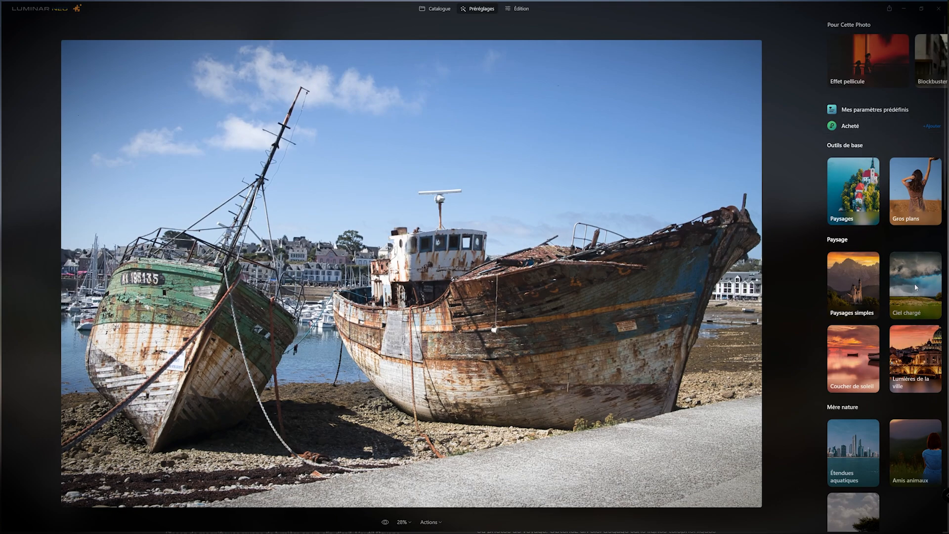
pyautogui.click(854, 348)
pyautogui.click(842, 120)
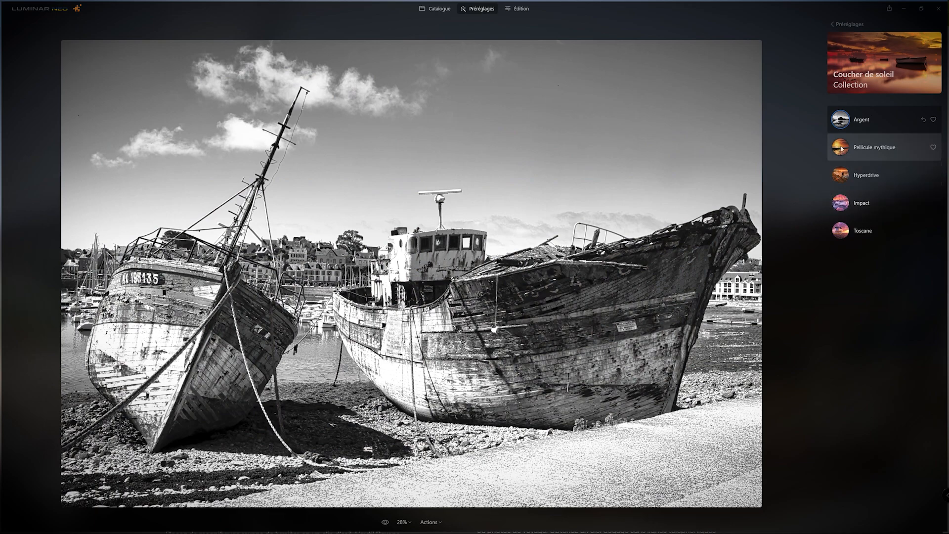
pyautogui.click(842, 148)
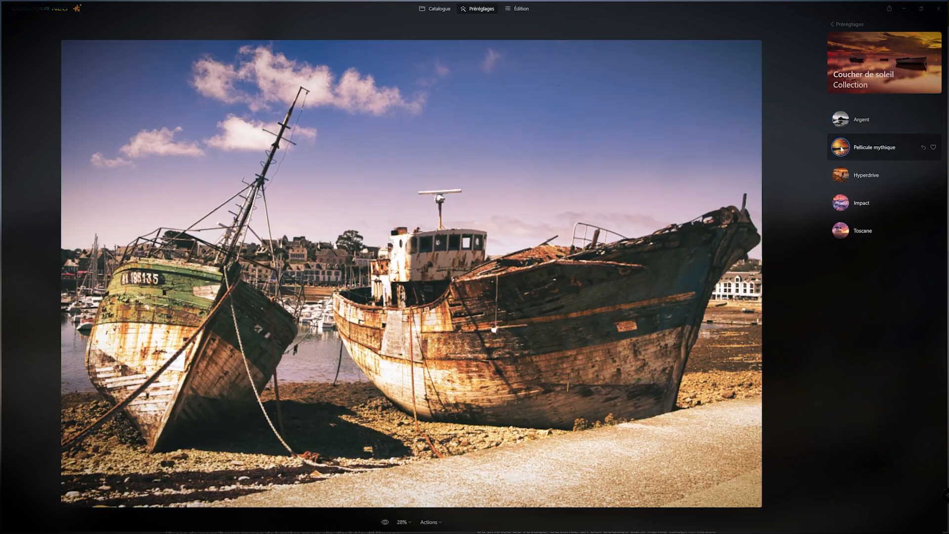
pyautogui.click(846, 210)
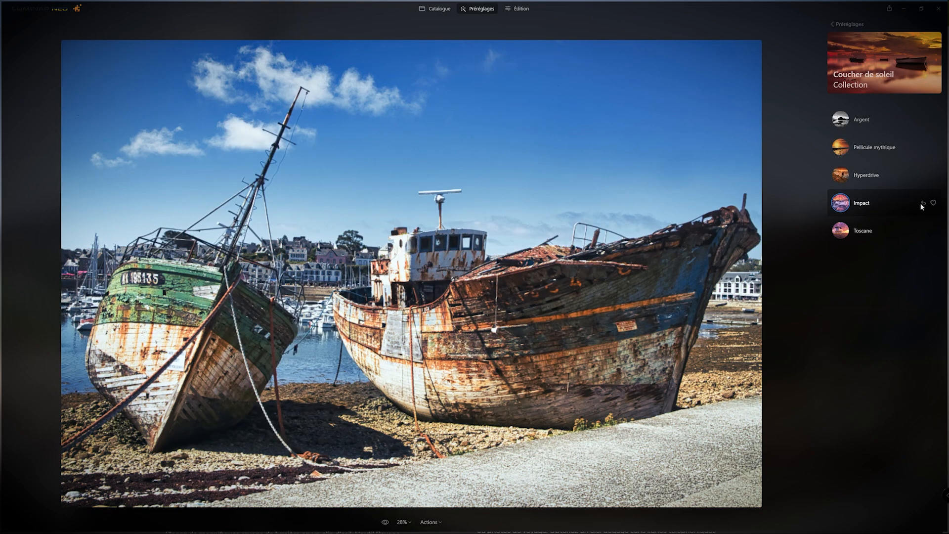
pyautogui.click(923, 204)
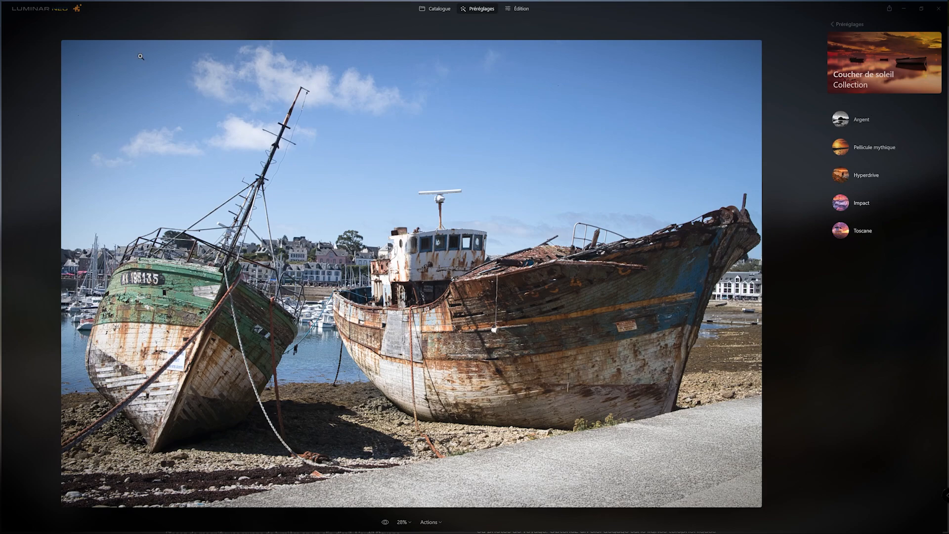
# Step: Return to the catalogue and open the photo of the lighthouse with the person on the walled path for editing
pyautogui.click(440, 10)
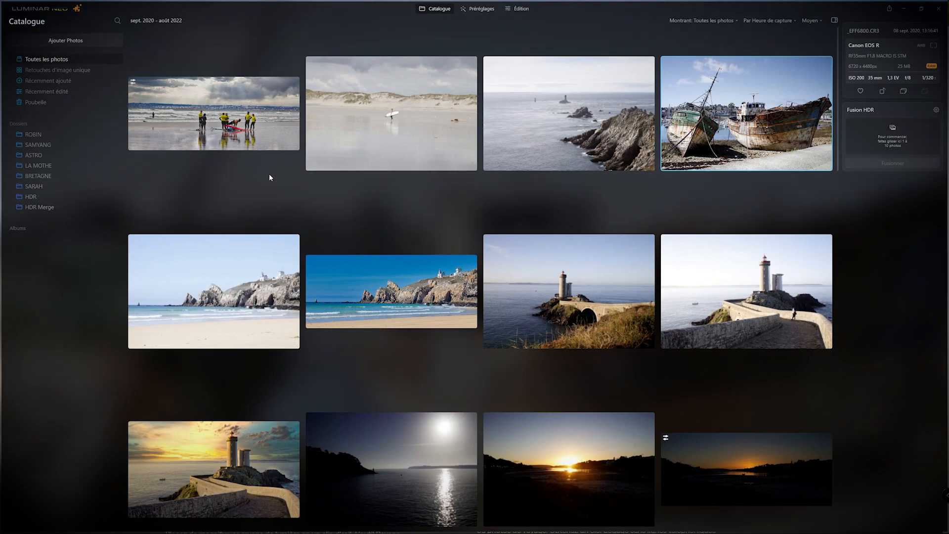
pyautogui.click(734, 287)
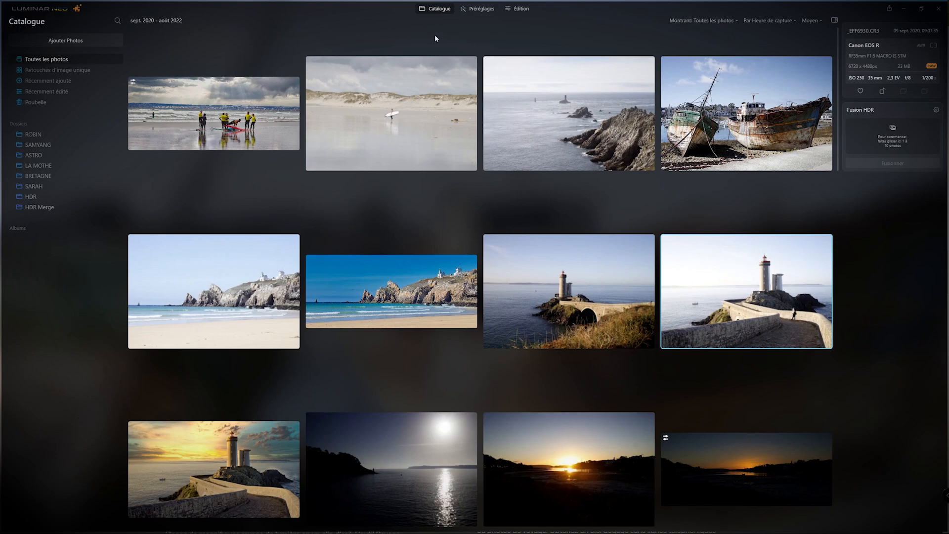
pyautogui.click(520, 9)
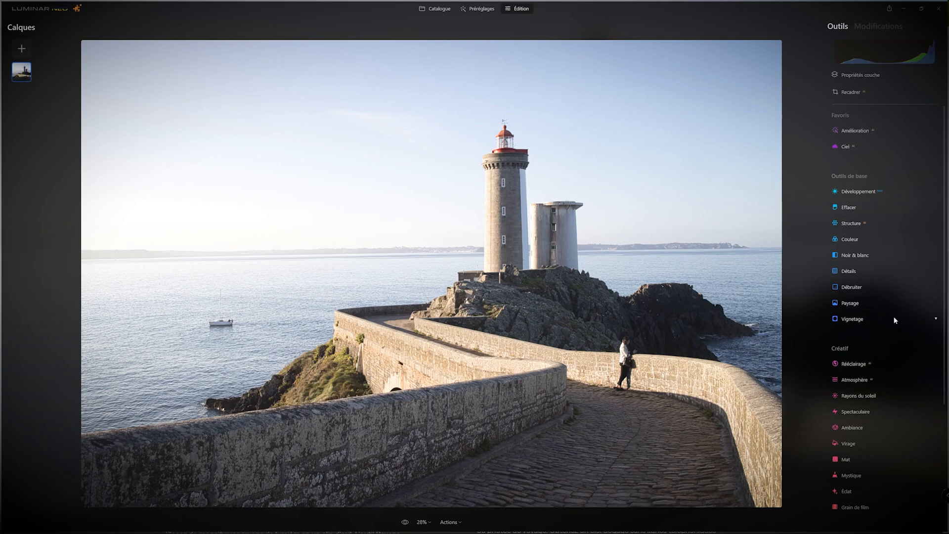
# Step: Look through the available editing tools, from the favourites and basic tools to the creative, portrait and professional groups
pyautogui.scroll(-4, 894, 318)
pyautogui.scroll(4, 894, 320)
pyautogui.scroll(-2, 818, 280)
pyautogui.scroll(3, 817, 281)
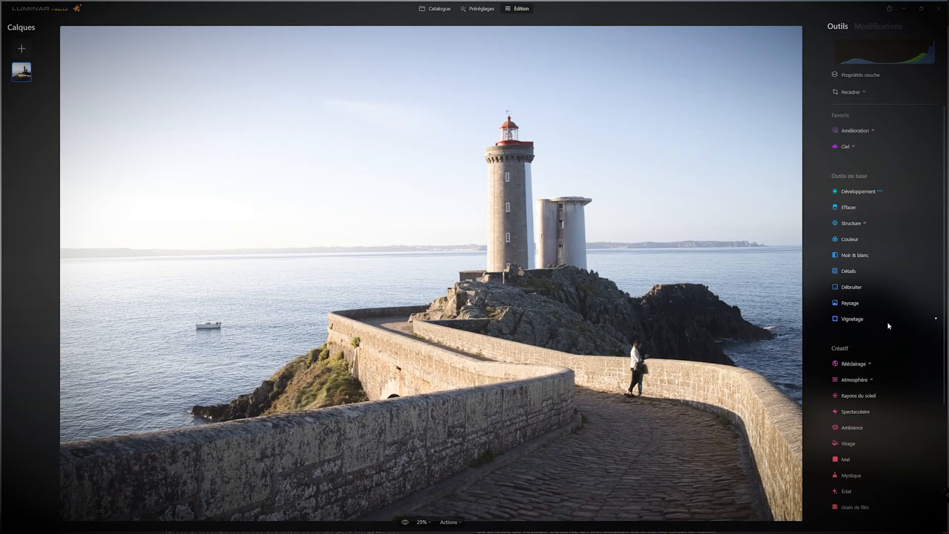
pyautogui.scroll(-3, 888, 322)
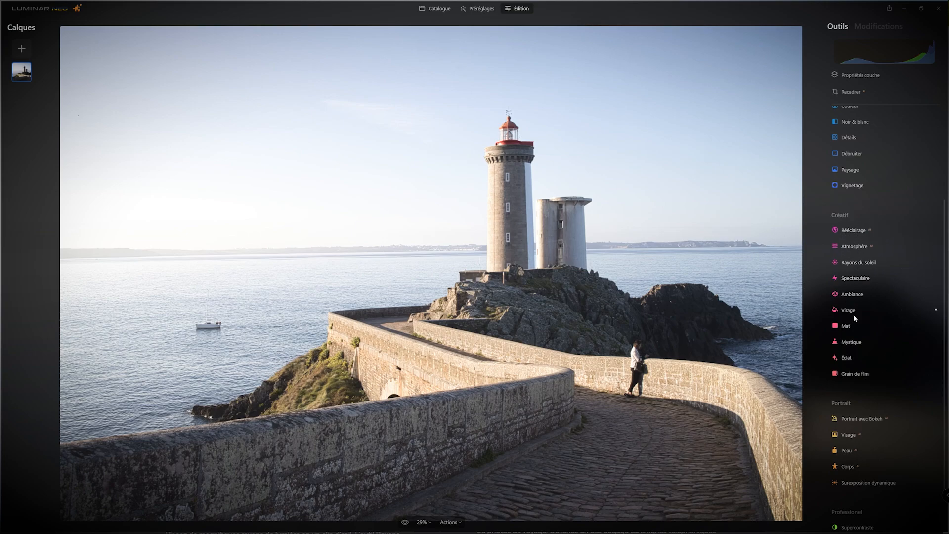
pyautogui.scroll(-2, 877, 328)
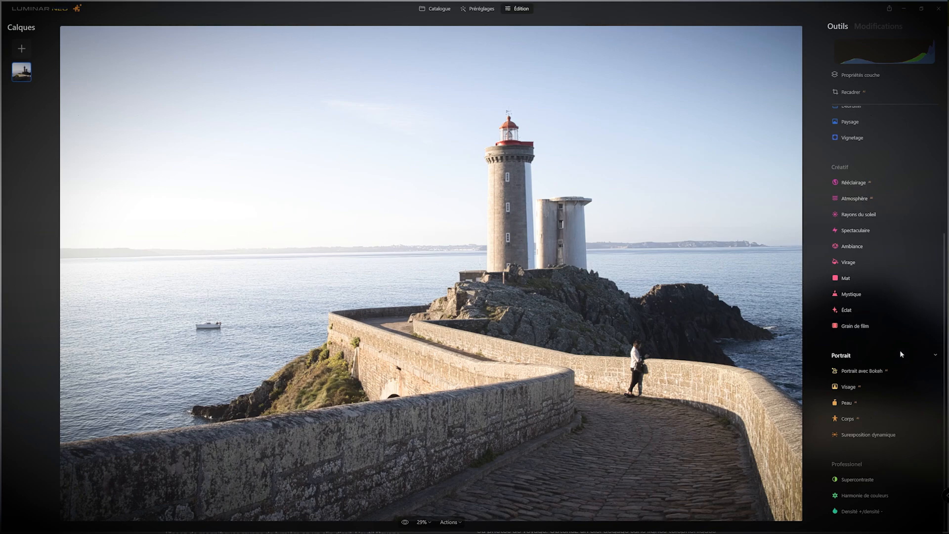
pyautogui.scroll(4, 907, 290)
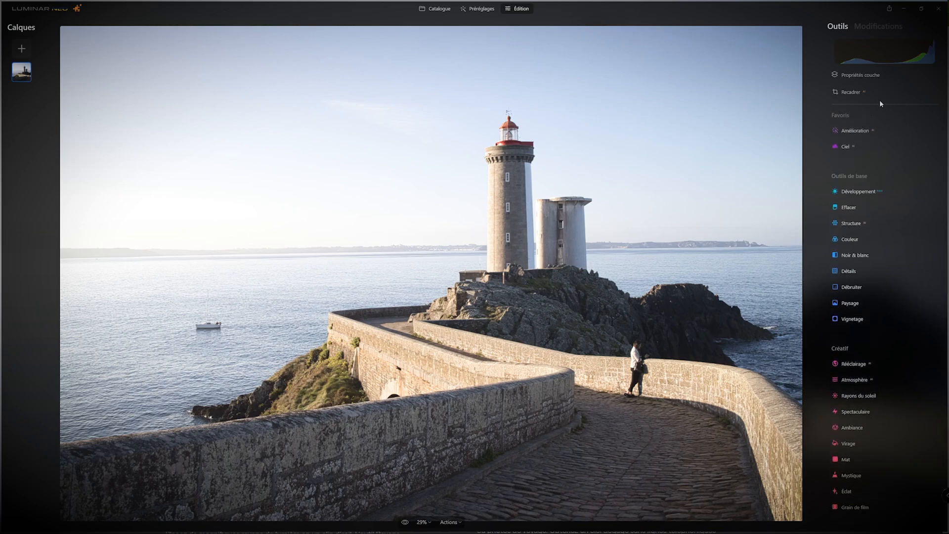
# Step: Crop the lighthouse photo to a 16:9 ratio, shifting the image slightly downward within the frame, and apply the crop
pyautogui.click(851, 92)
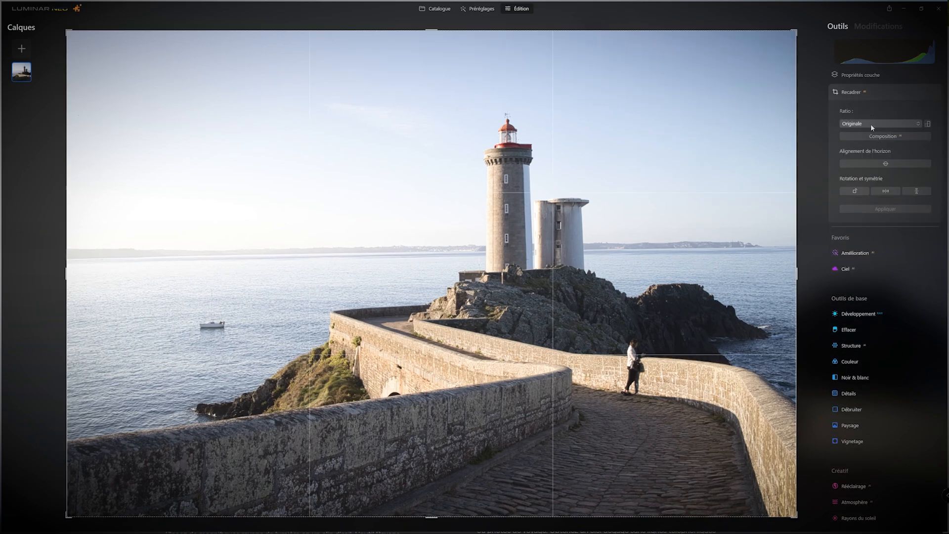
pyautogui.click(871, 123)
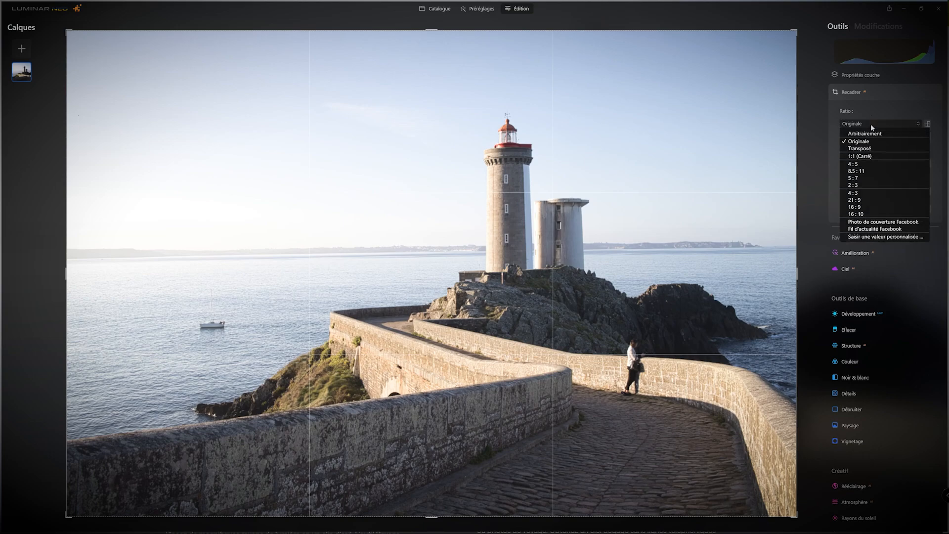
pyautogui.click(856, 207)
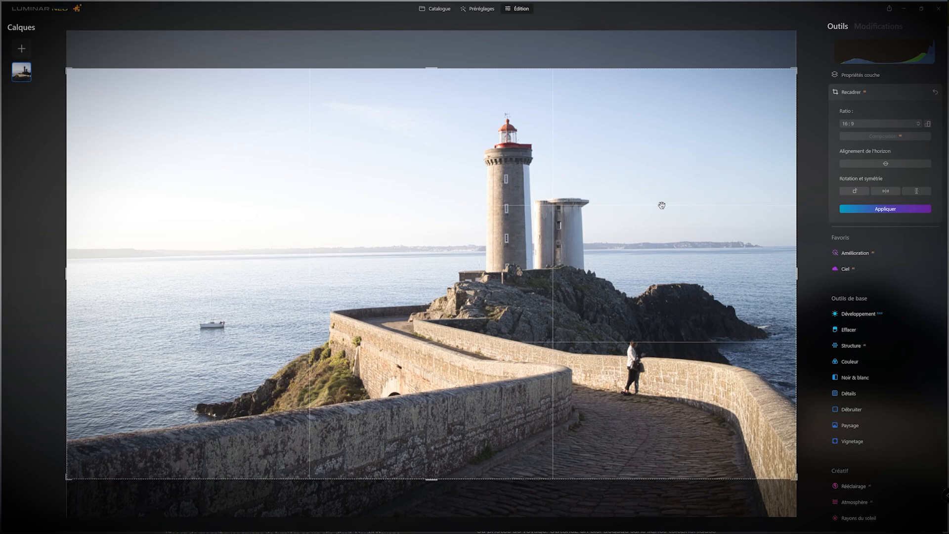
pyautogui.moveTo(621, 206); pyautogui.dragTo(626, 213)
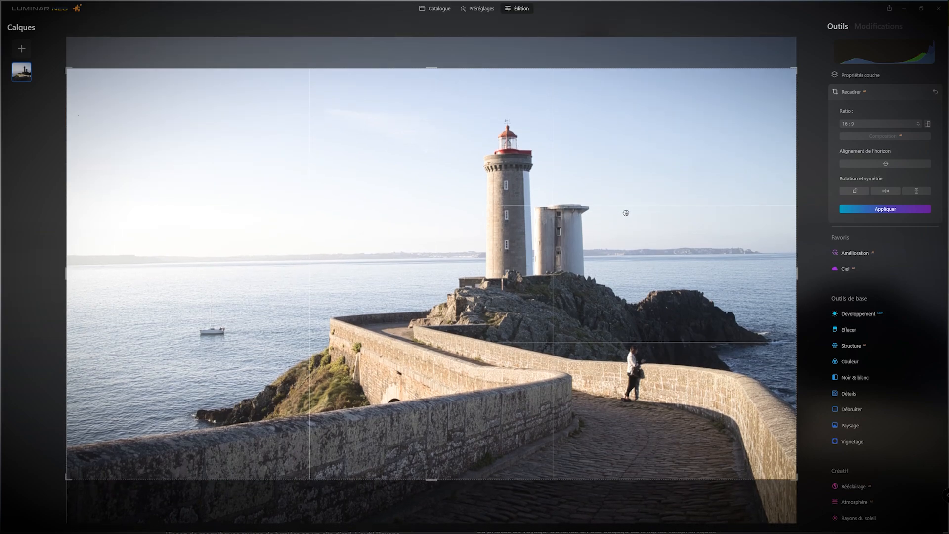
pyautogui.moveTo(814, 141); pyautogui.dragTo(817, 144)
pyautogui.click(883, 209)
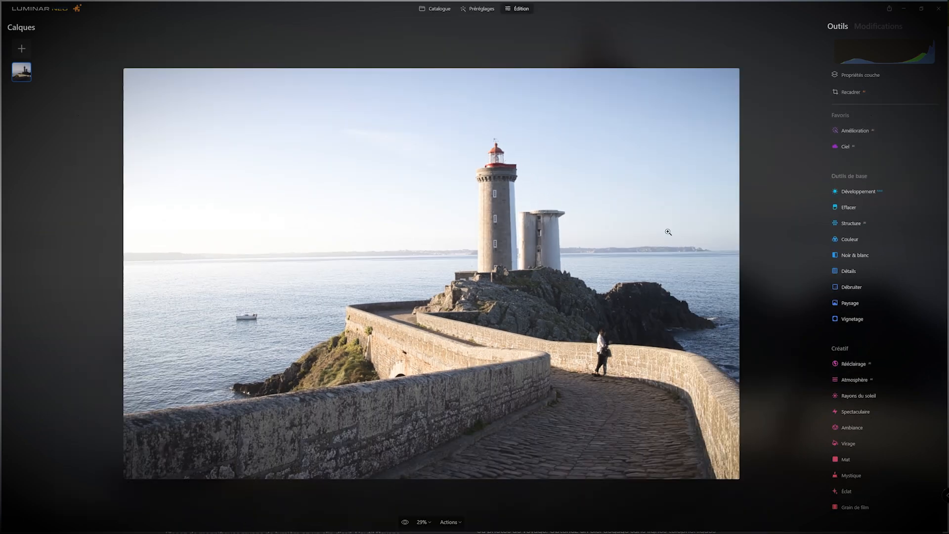
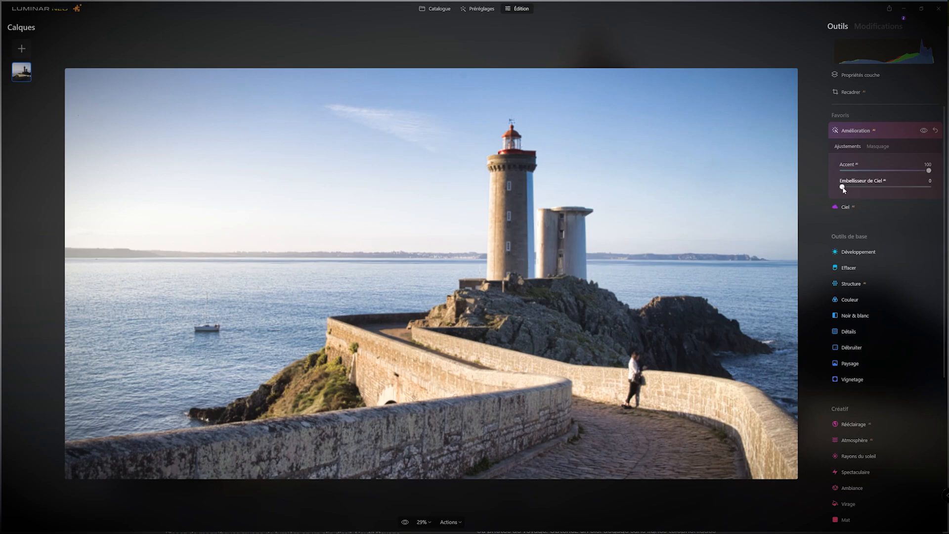
# Step: Set the Embellisseur de Ciel amount of the Amélioration tool to 66 on the lighthouse photo
pyautogui.moveTo(843, 187); pyautogui.dragTo(900, 186)
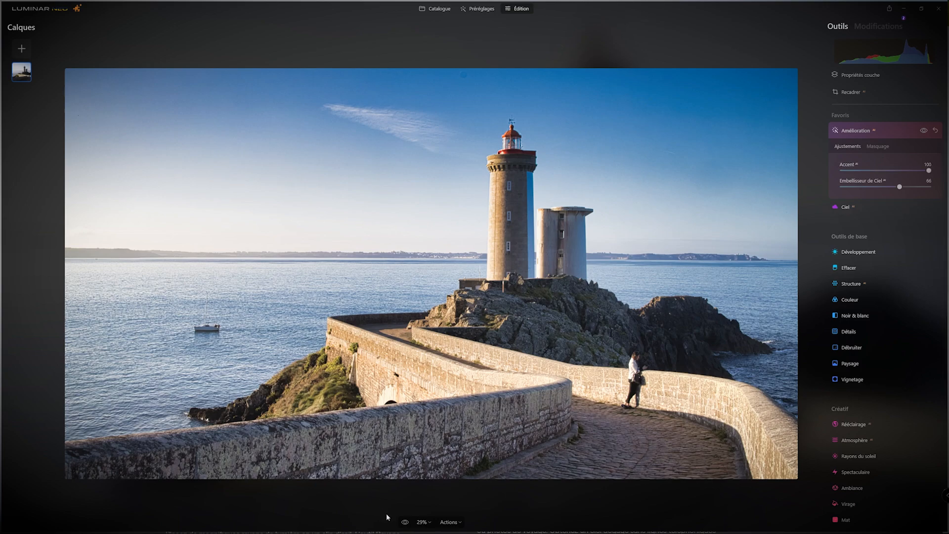
# Step: Compare the enhanced lighthouse photo with its original version
pyautogui.click(405, 522)
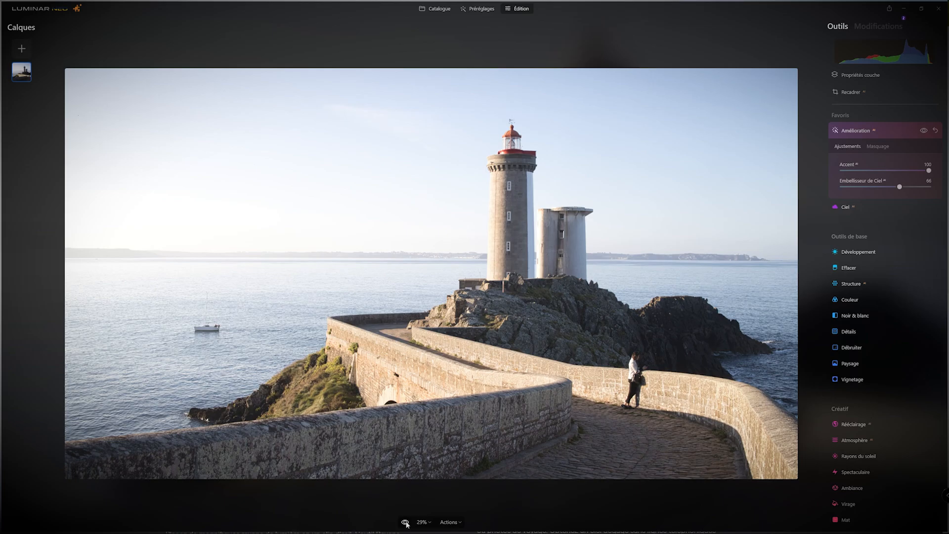
pyautogui.click(406, 522)
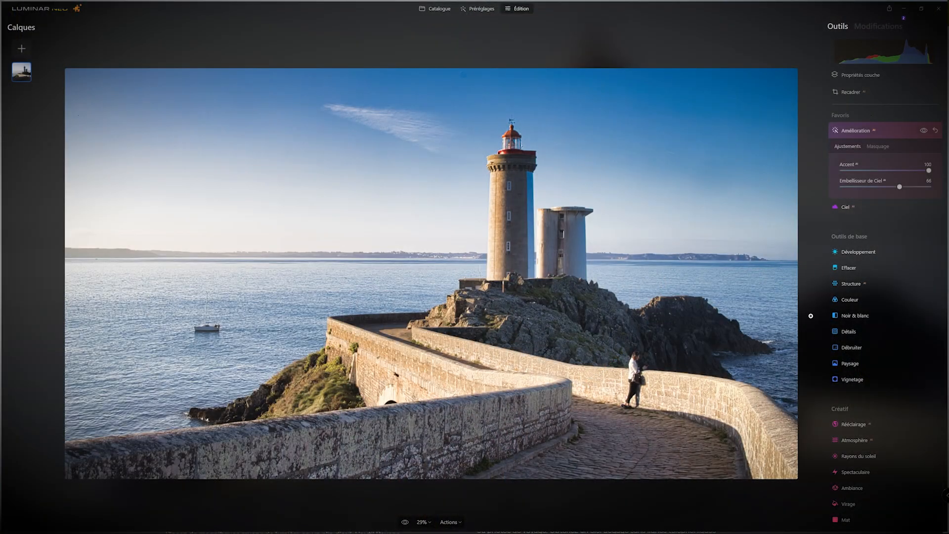
# Step: In the Développement tool's Lumière settings, set Exposition to -0,43, Contraste intelligent to 6 and Hautes lum. to -23
pyautogui.click(852, 251)
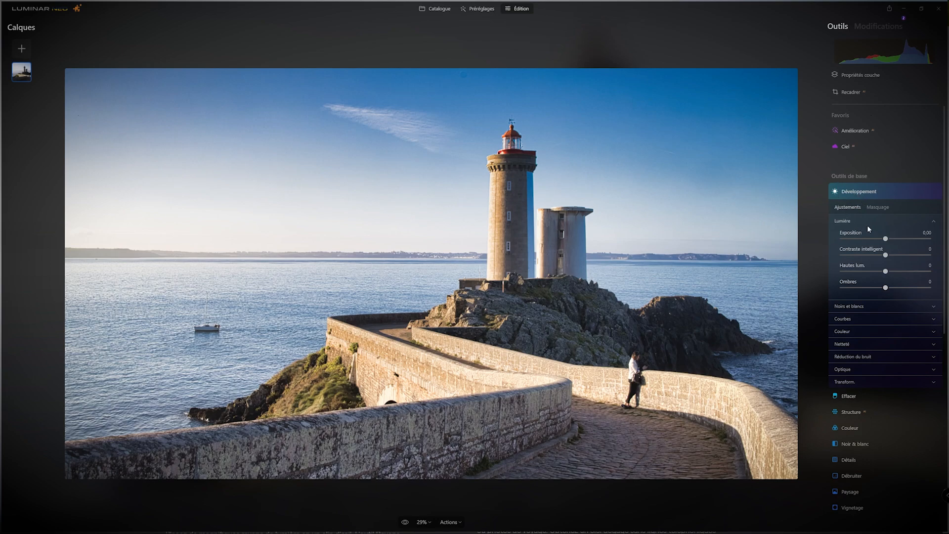
pyautogui.moveTo(886, 239)
pyautogui.mouseDown()
pyautogui.moveTo(904, 238)
pyautogui.moveTo(881, 241)
pyautogui.moveTo(862, 271)
pyautogui.moveTo(894, 272)
pyautogui.moveTo(877, 275)
pyautogui.moveTo(889, 256)
pyautogui.mouseUp()
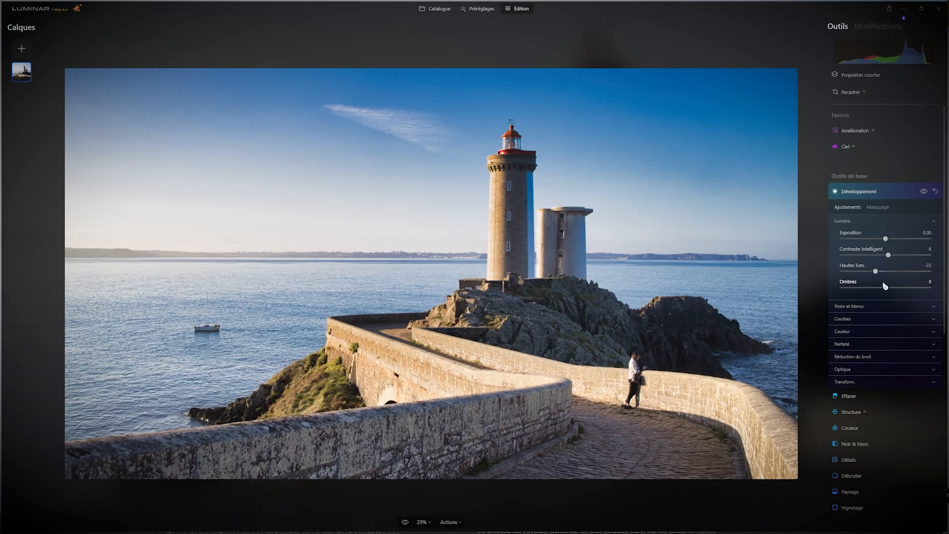
pyautogui.moveTo(887, 243); pyautogui.dragTo(884, 242)
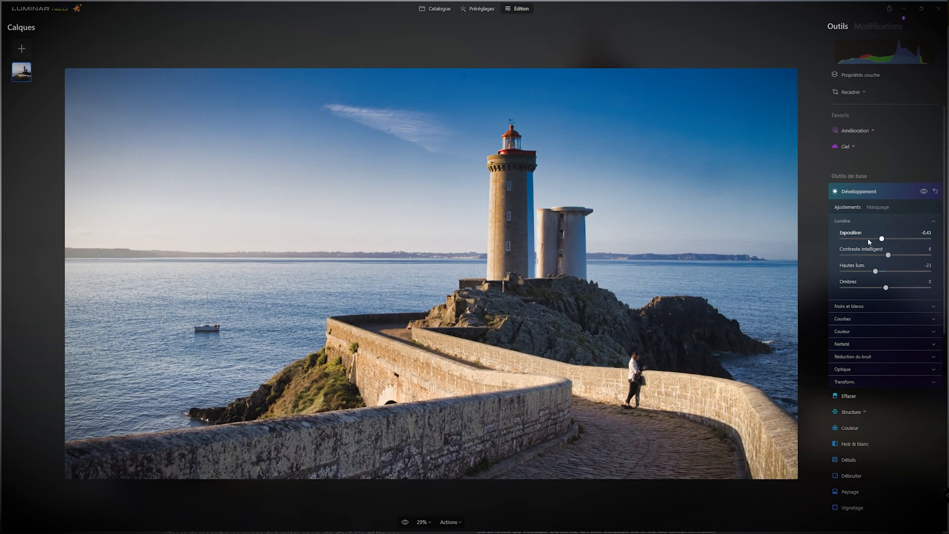
pyautogui.click(844, 220)
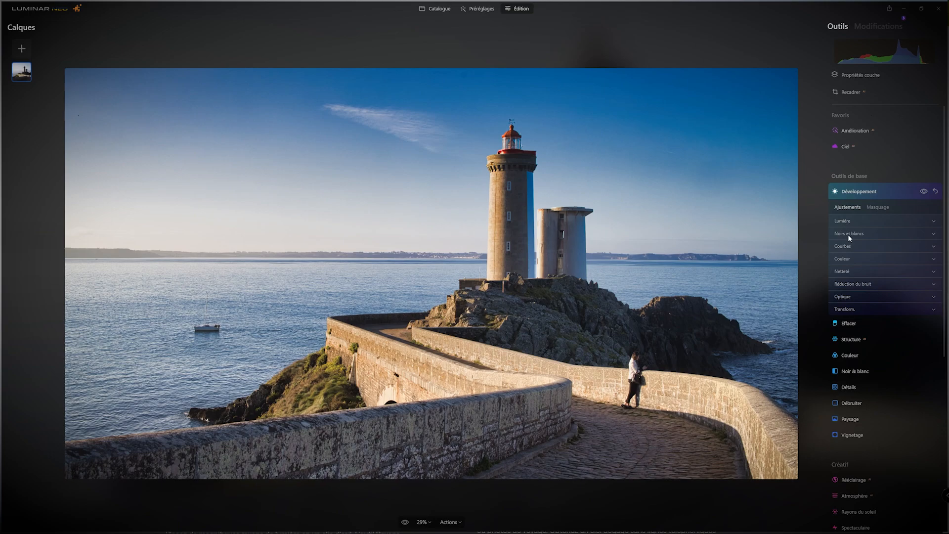
# Step: Look at the Noirs et blancs and Courbes settings of the Développement tool
pyautogui.click(850, 234)
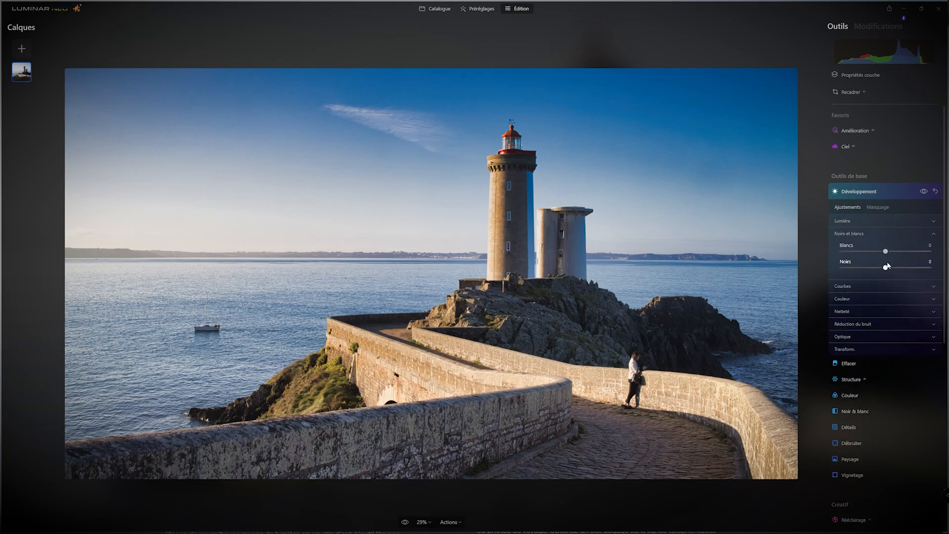
pyautogui.click(847, 235)
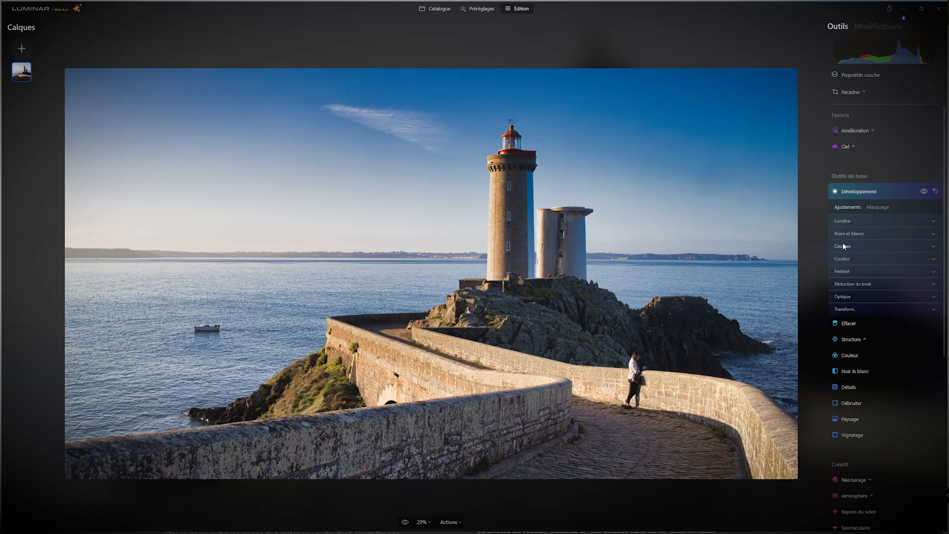
pyautogui.click(843, 245)
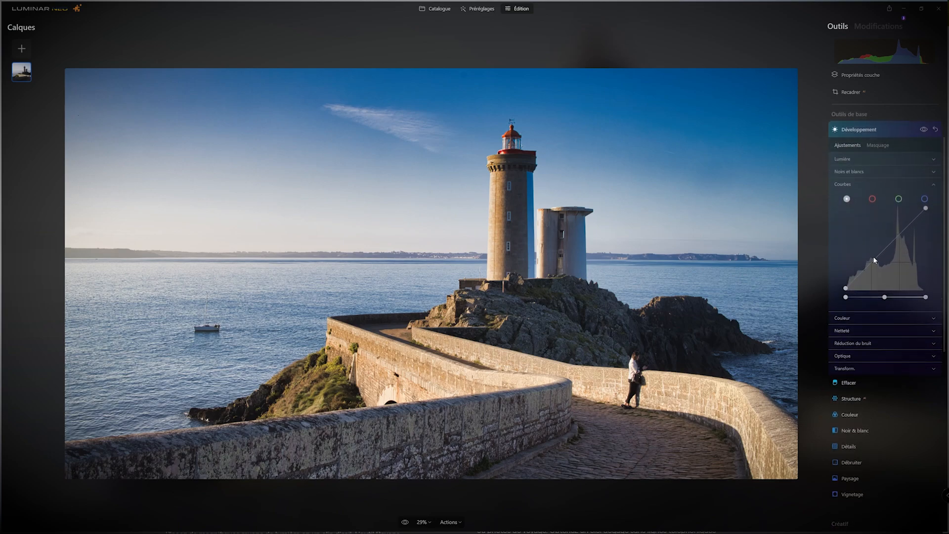
pyautogui.click(842, 185)
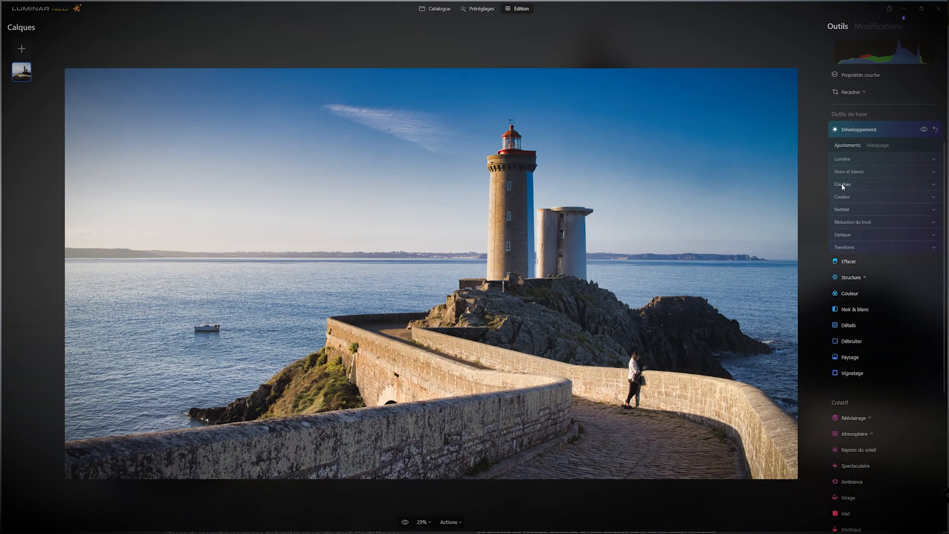
# Step: In the Développement tool's Couleur settings, set Saturation to -1 and Vibrance to 7, keeping Température at 0
pyautogui.click(843, 198)
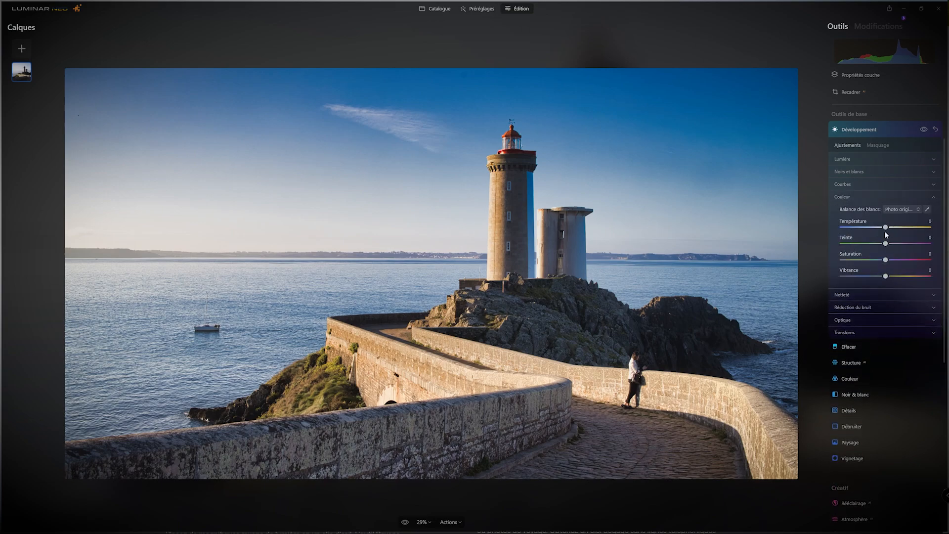
pyautogui.click(886, 261)
pyautogui.click(887, 277)
pyautogui.moveTo(887, 277); pyautogui.dragTo(890, 278)
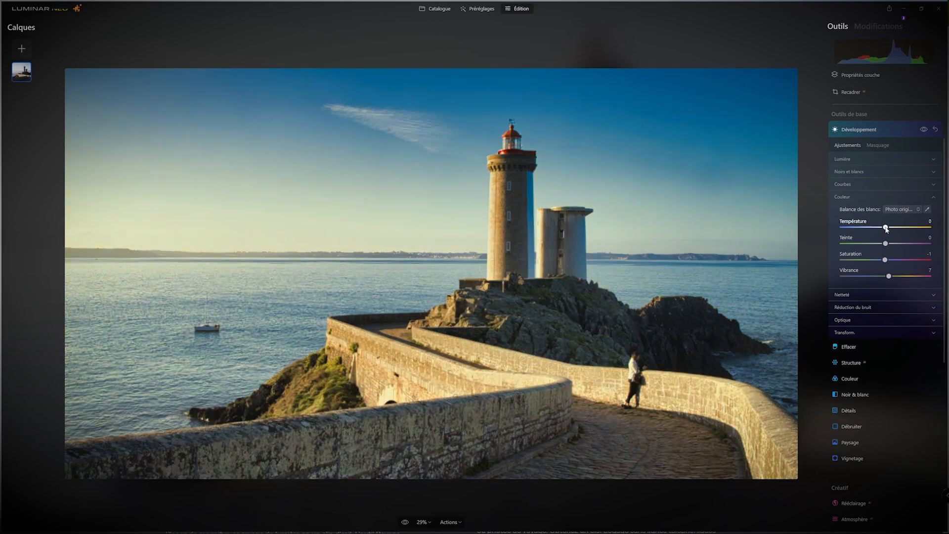
pyautogui.click(886, 227)
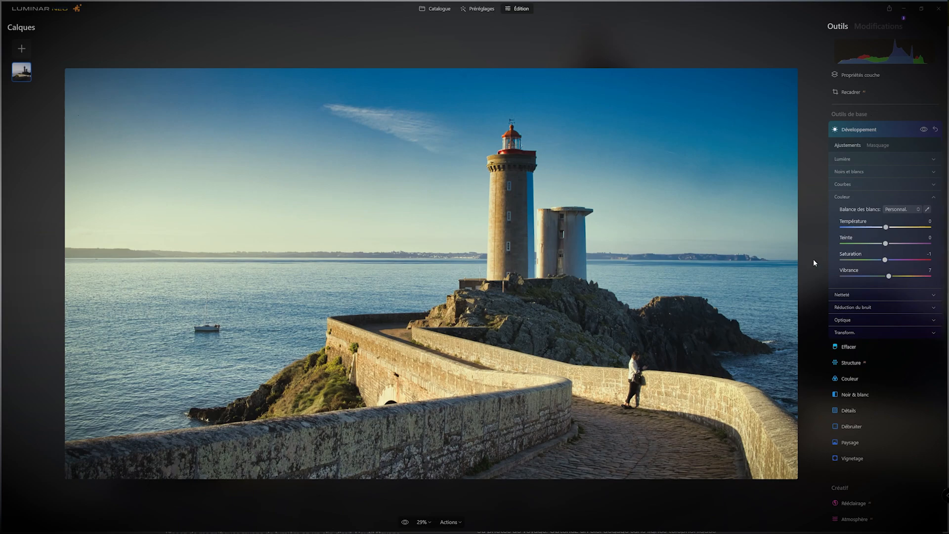
pyautogui.click(848, 197)
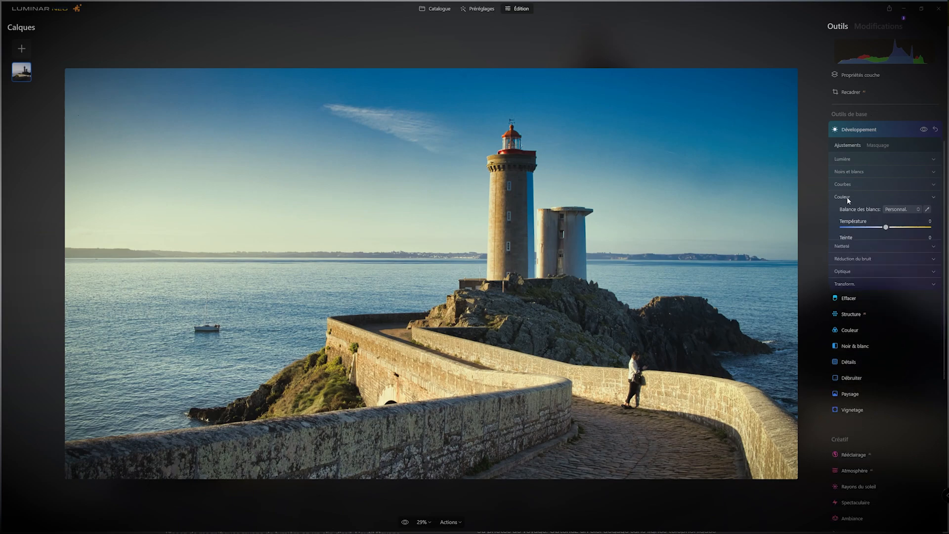
# Step: Look through the Netteté, Optique and Transform. settings, and close the Développement tool
pyautogui.click(844, 210)
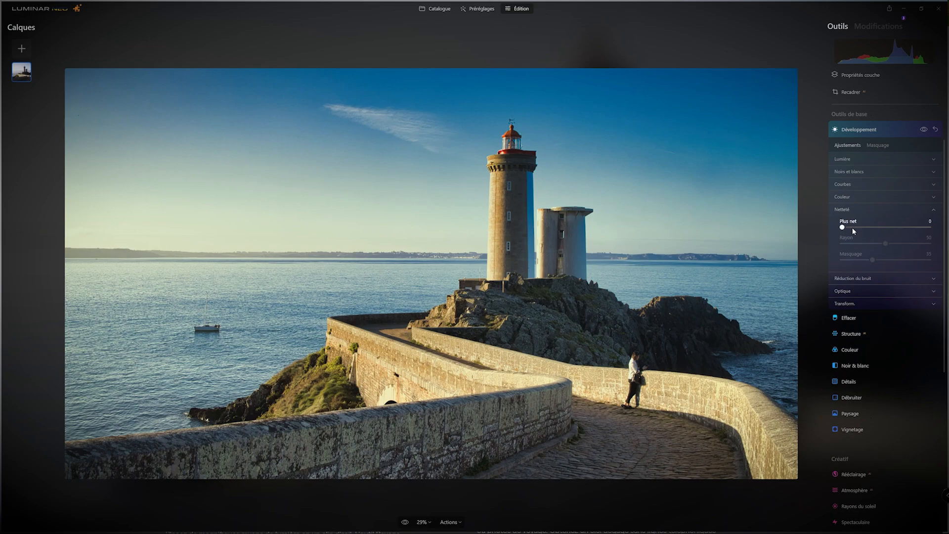
pyautogui.click(844, 209)
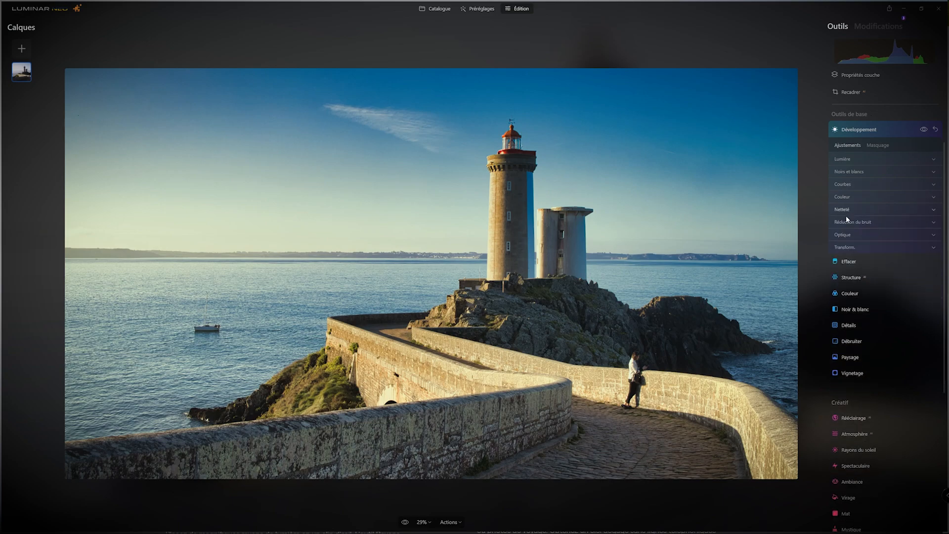
pyautogui.click(843, 236)
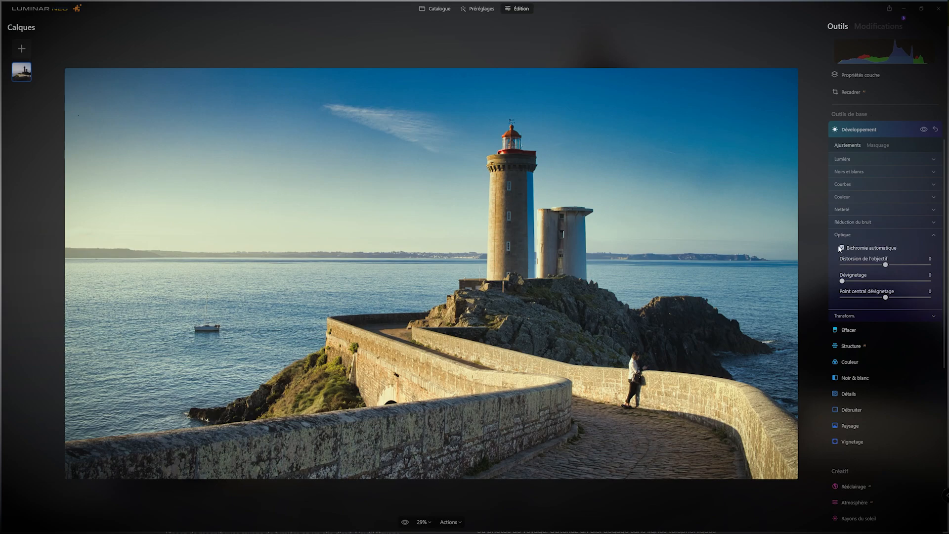
pyautogui.click(839, 234)
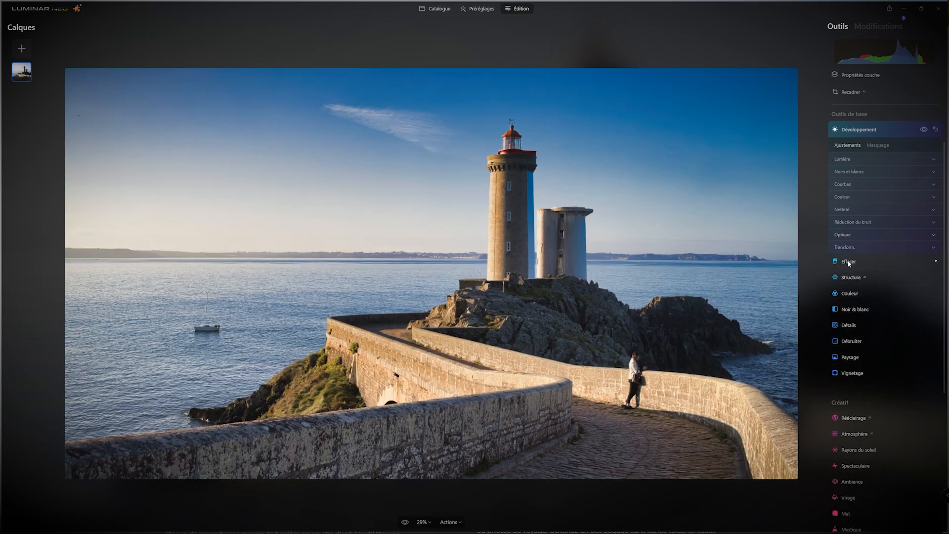
pyautogui.click(844, 247)
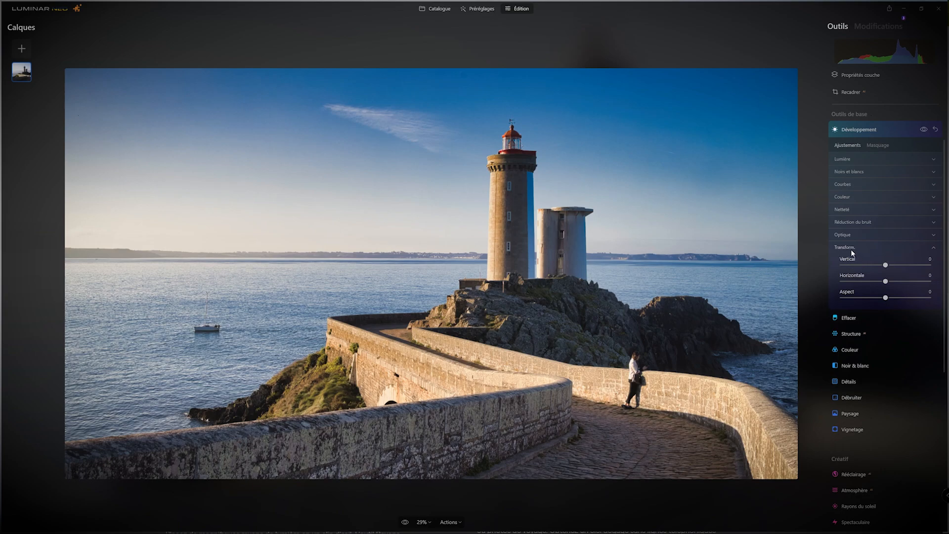
pyautogui.click(850, 250)
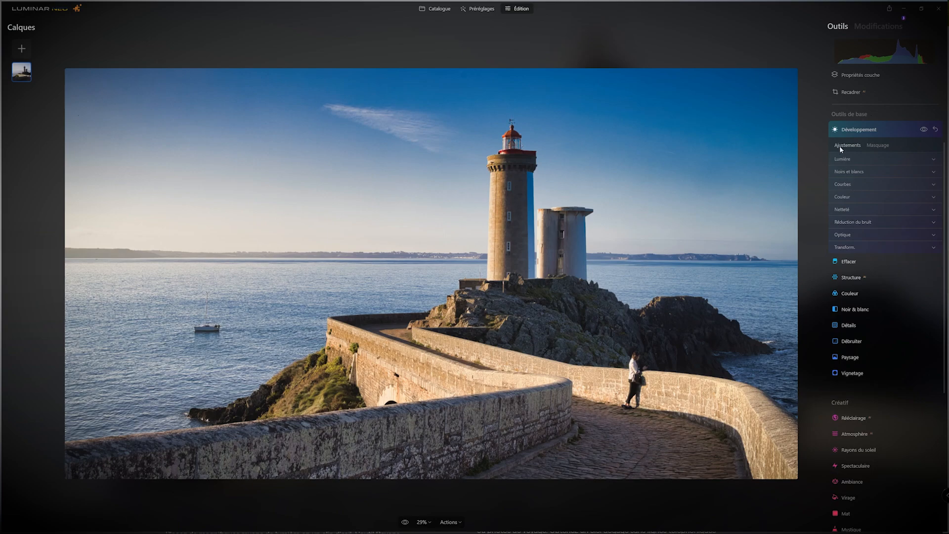
pyautogui.click(848, 132)
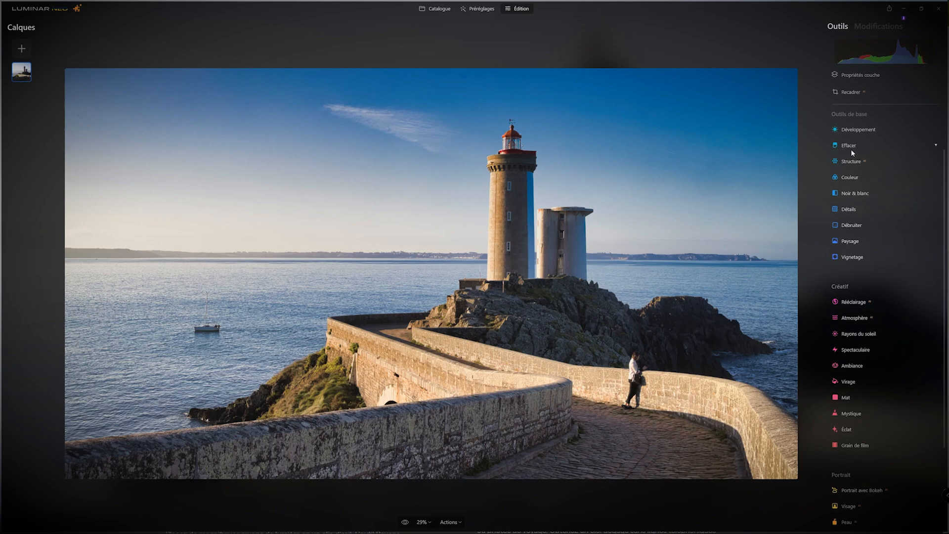
# Step: With the Effacer tool at brush size 22, mark the person standing by the wall and erase them from the photo
pyautogui.click(852, 148)
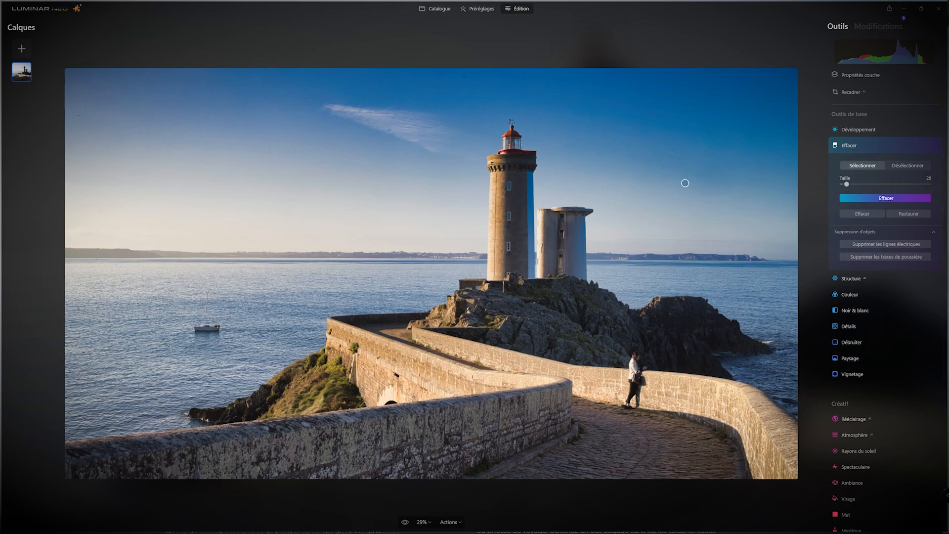
pyautogui.moveTo(847, 184)
pyautogui.mouseDown()
pyautogui.moveTo(885, 183)
pyautogui.moveTo(848, 185)
pyautogui.mouseUp()
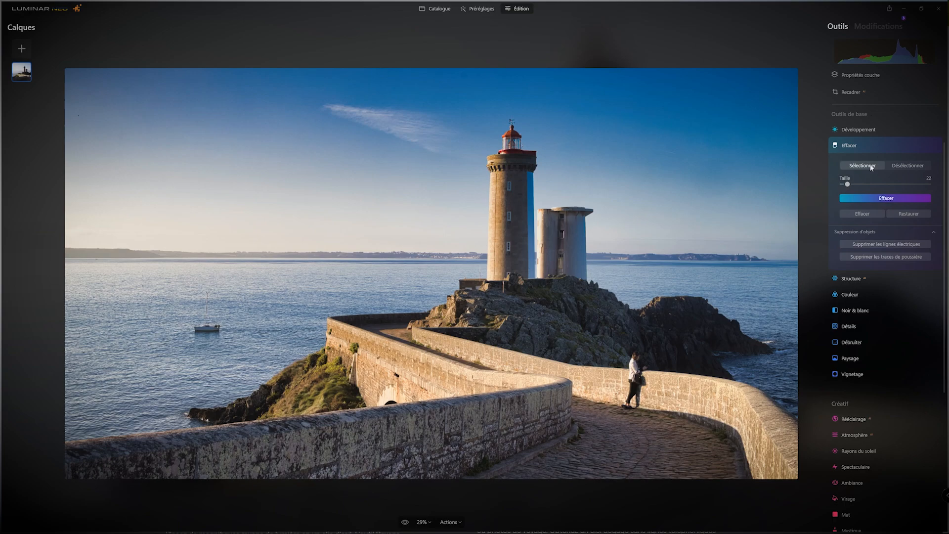
pyautogui.click(906, 168)
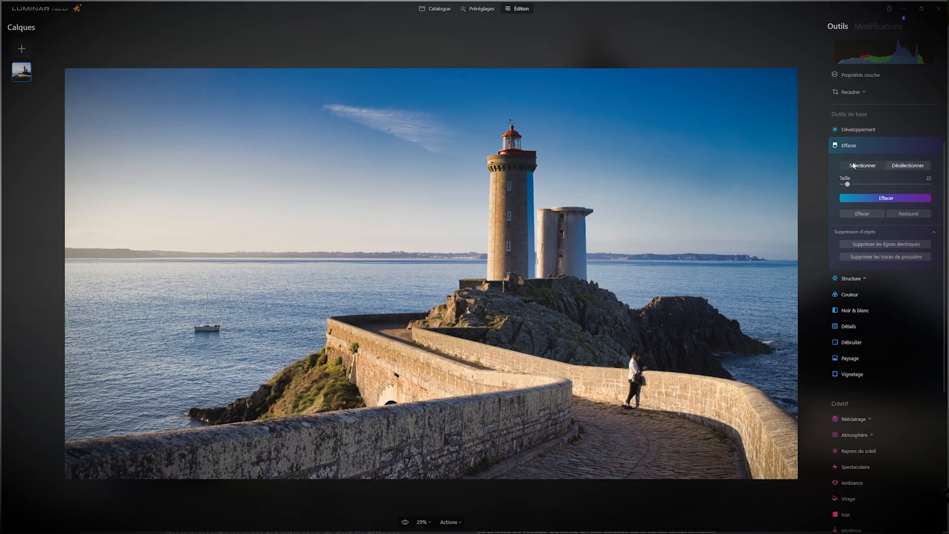
pyautogui.click(854, 166)
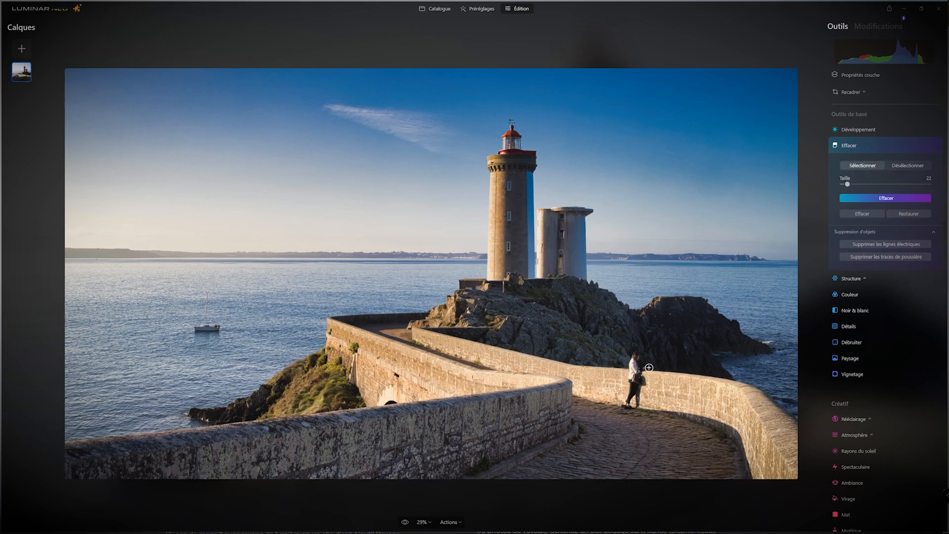
pyautogui.moveTo(642, 355)
pyautogui.mouseDown()
pyautogui.moveTo(632, 358)
pyautogui.moveTo(627, 406)
pyautogui.moveTo(640, 408)
pyautogui.moveTo(639, 365)
pyautogui.mouseUp()
pyautogui.moveTo(633, 366); pyautogui.dragTo(639, 355)
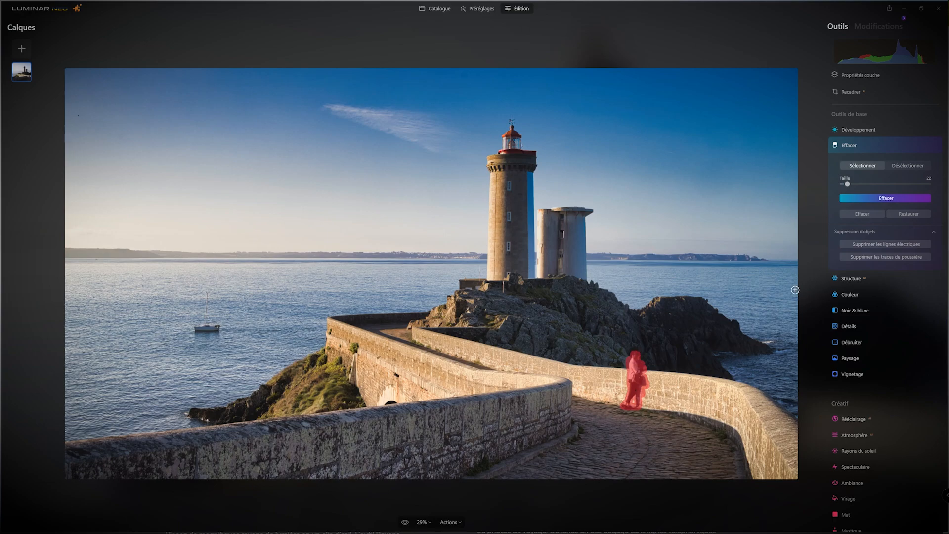
pyautogui.click(875, 198)
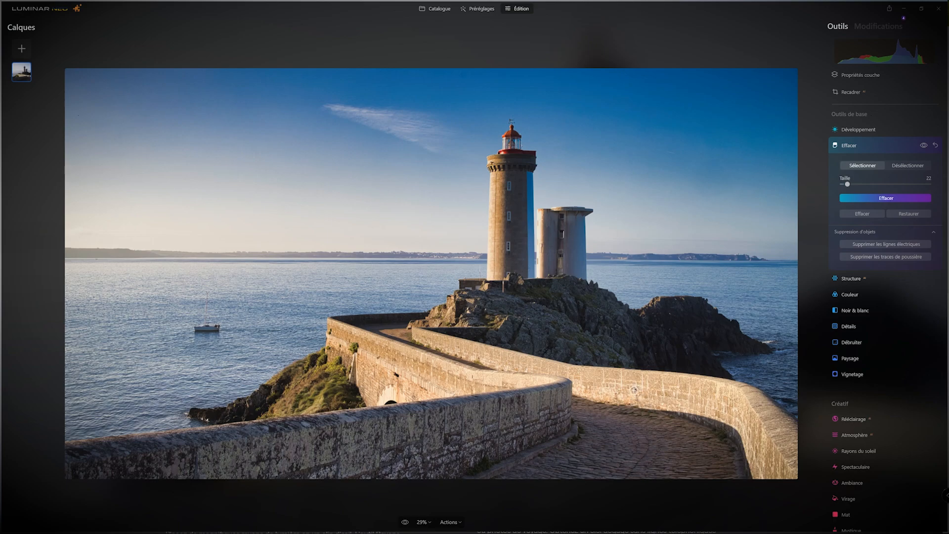
# Step: Erase the leftover marks on the wall where the person stood, remove the dust traces, and close the Effacer tool
pyautogui.click(635, 390)
pyautogui.click(637, 399)
pyautogui.click(868, 200)
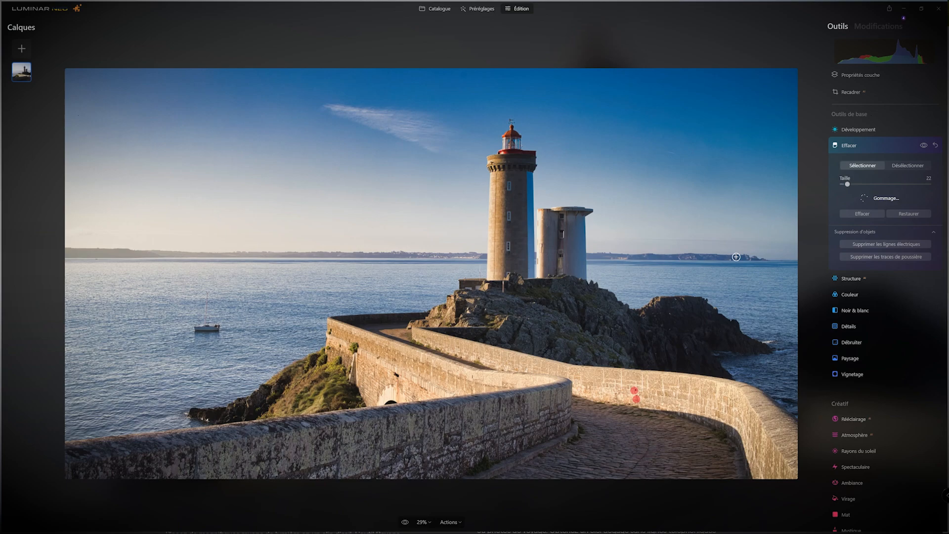
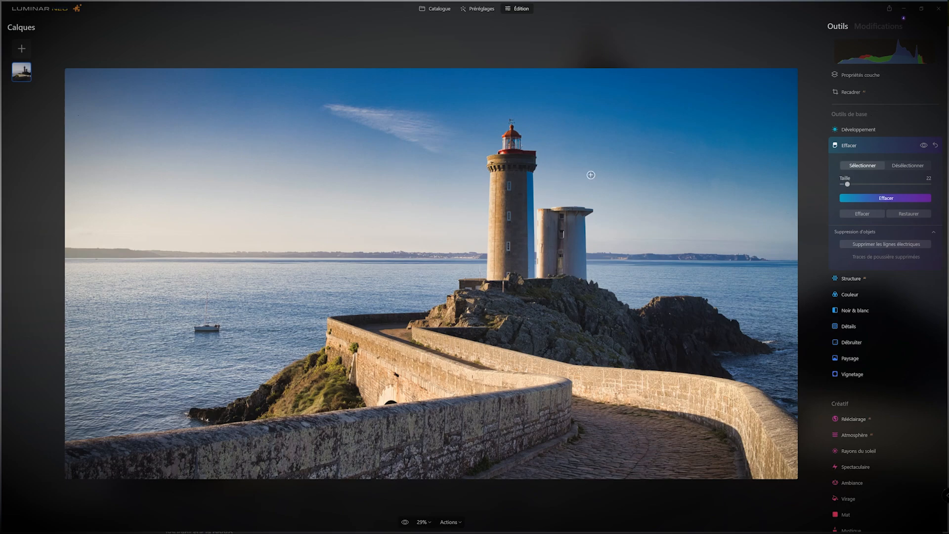
pyautogui.click(849, 145)
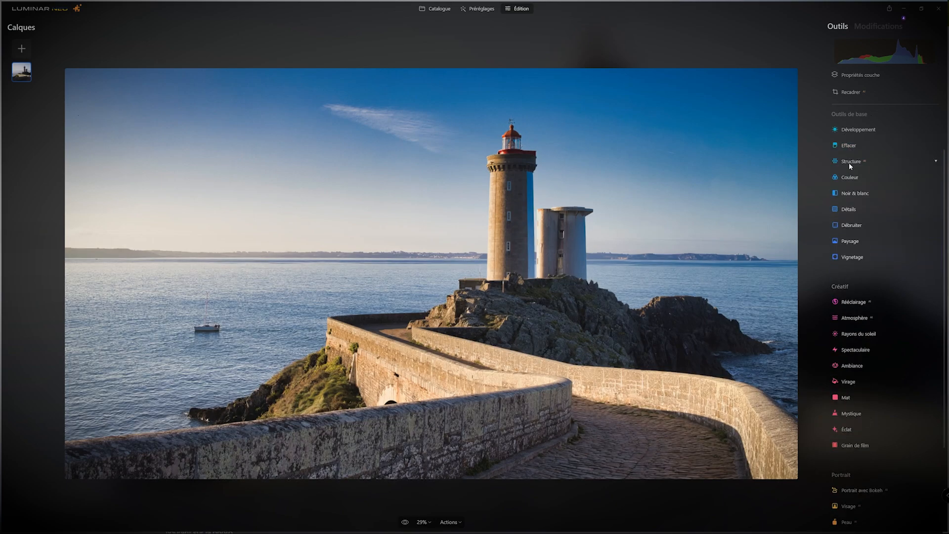
# Step: Set the Structure tool's Quantité to 19 and Renforcer to 8, and compare the photo with and without the effect
pyautogui.click(851, 163)
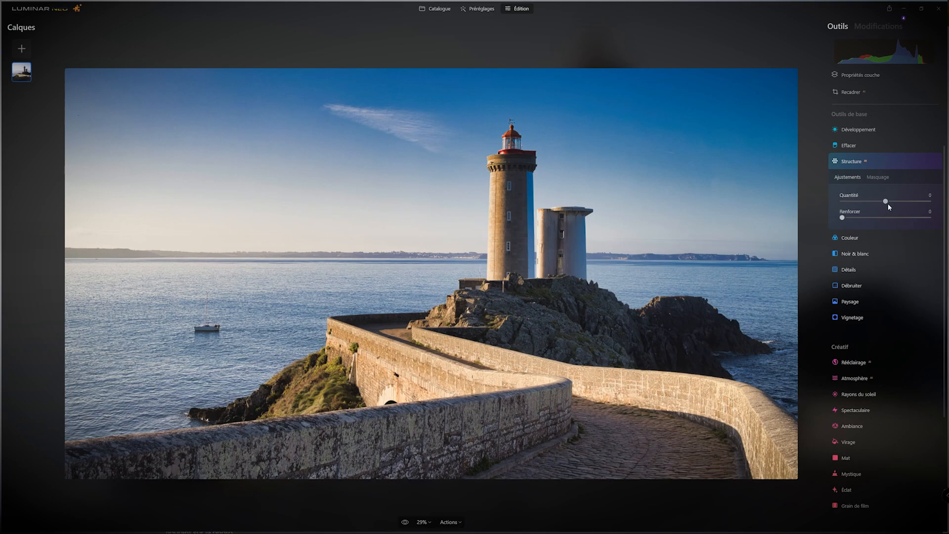
pyautogui.moveTo(885, 201); pyautogui.dragTo(851, 218)
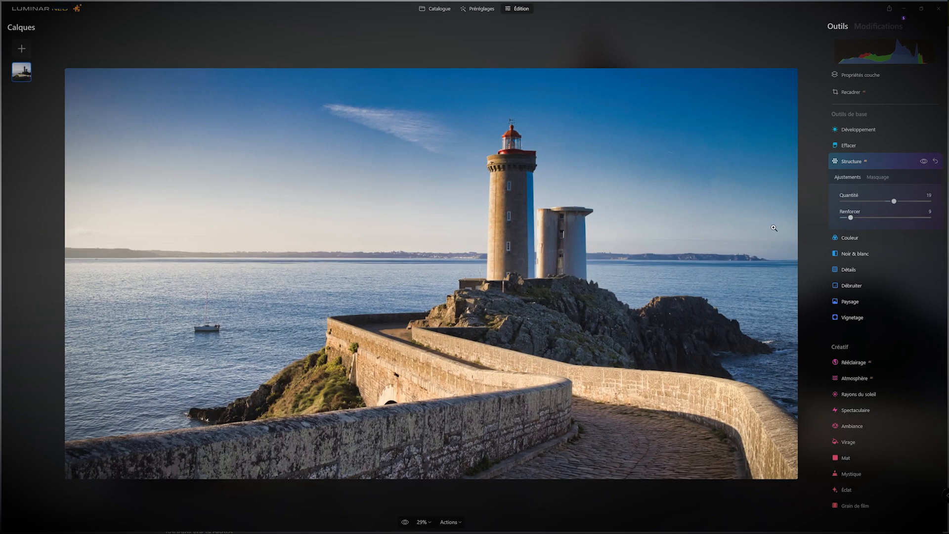
pyautogui.click(922, 163)
pyautogui.click(923, 161)
pyautogui.click(923, 161)
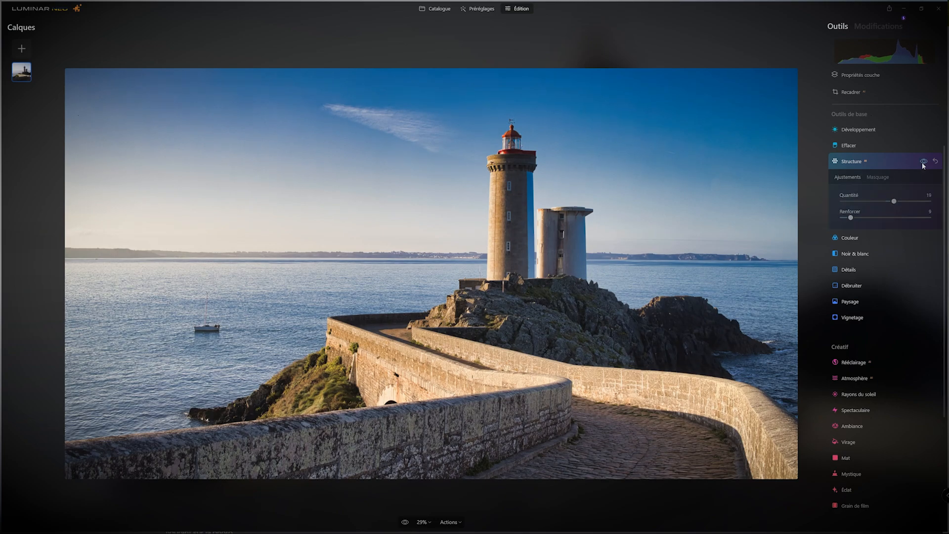
pyautogui.click(923, 162)
# Step: Compare the lighthouse and rocks up close with and without the Structure effect, and close the tool
pyautogui.scroll(5, 473, 157)
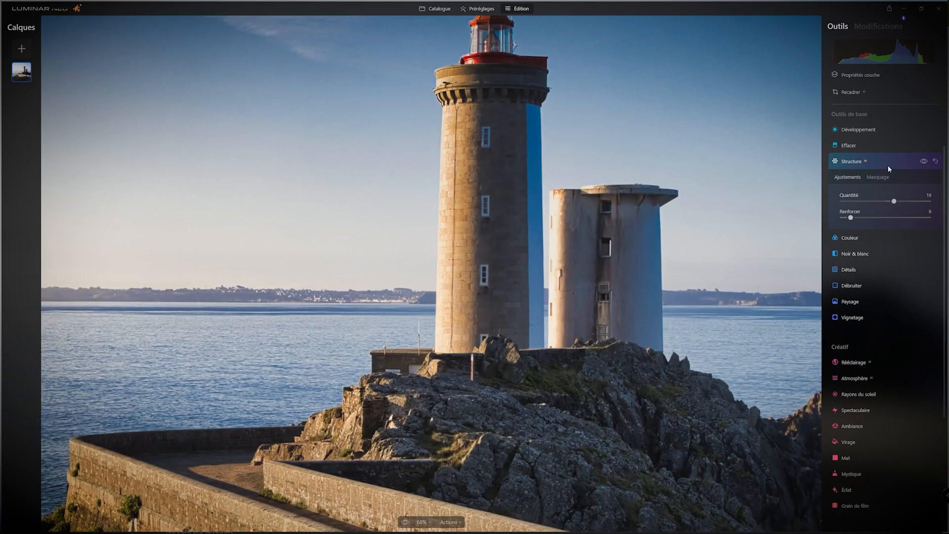
pyautogui.click(924, 162)
pyautogui.click(923, 162)
pyautogui.click(924, 163)
pyautogui.click(923, 162)
pyautogui.click(852, 161)
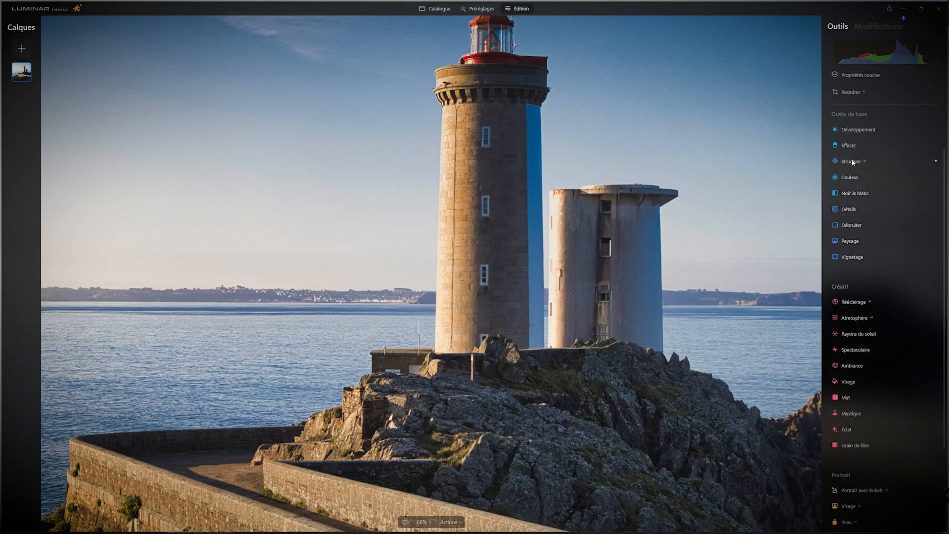
# Step: Look over the adjustments offered by the Couleur and Détails tools, and close both
pyautogui.click(850, 178)
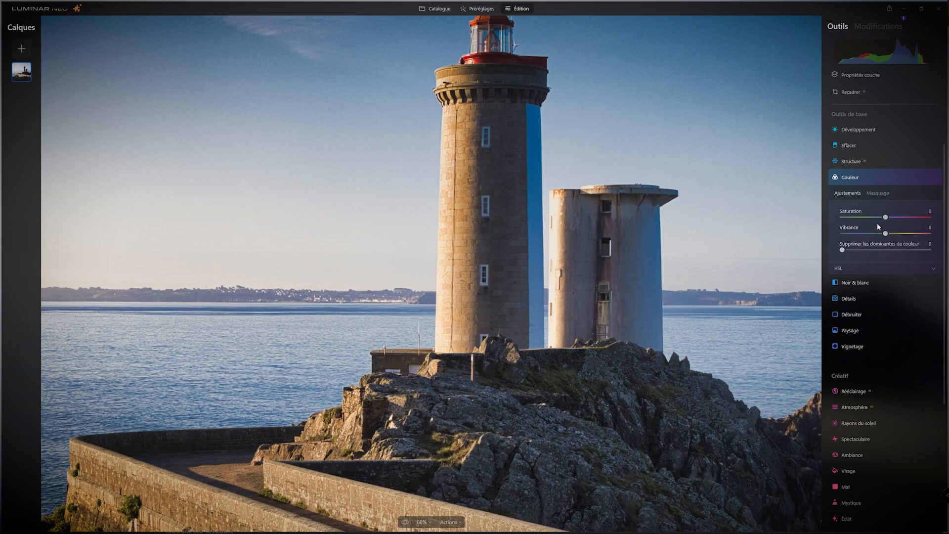
pyautogui.click(850, 178)
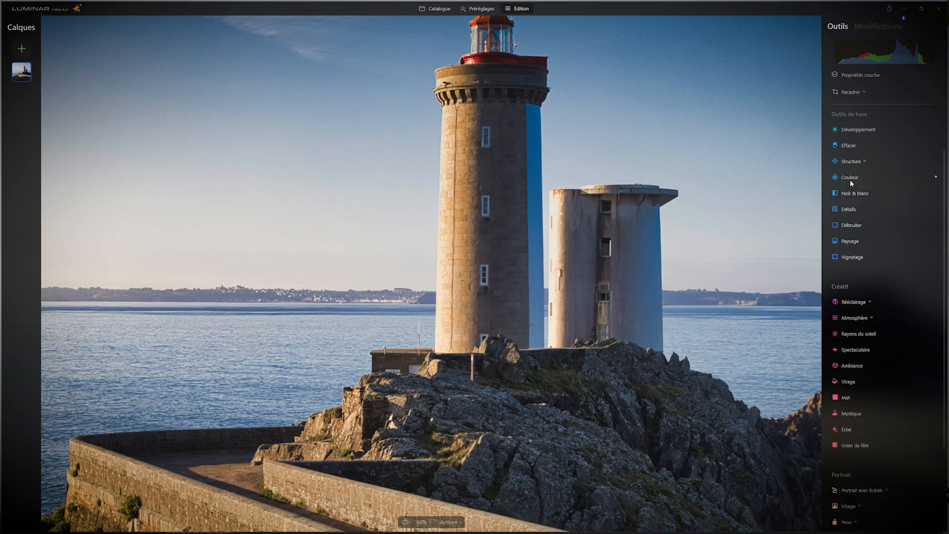
pyautogui.click(856, 209)
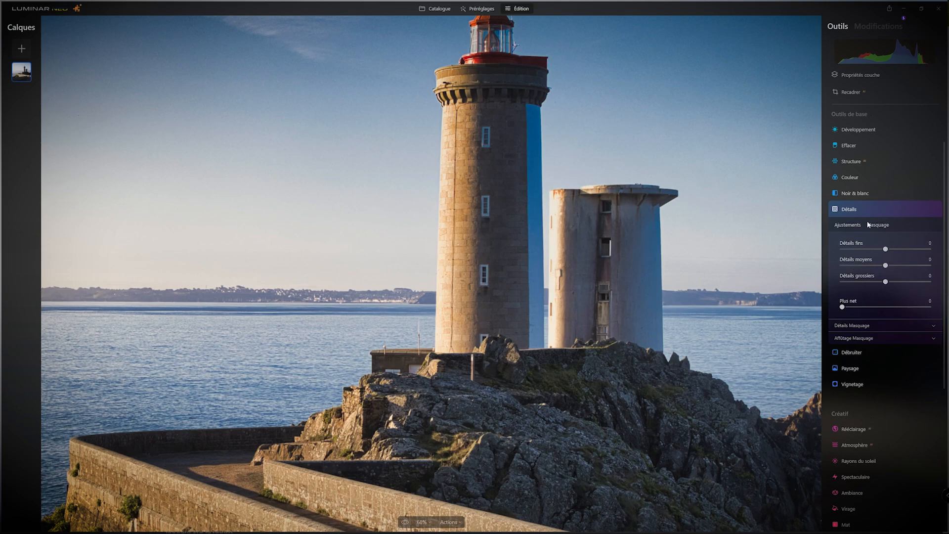
pyautogui.click(851, 210)
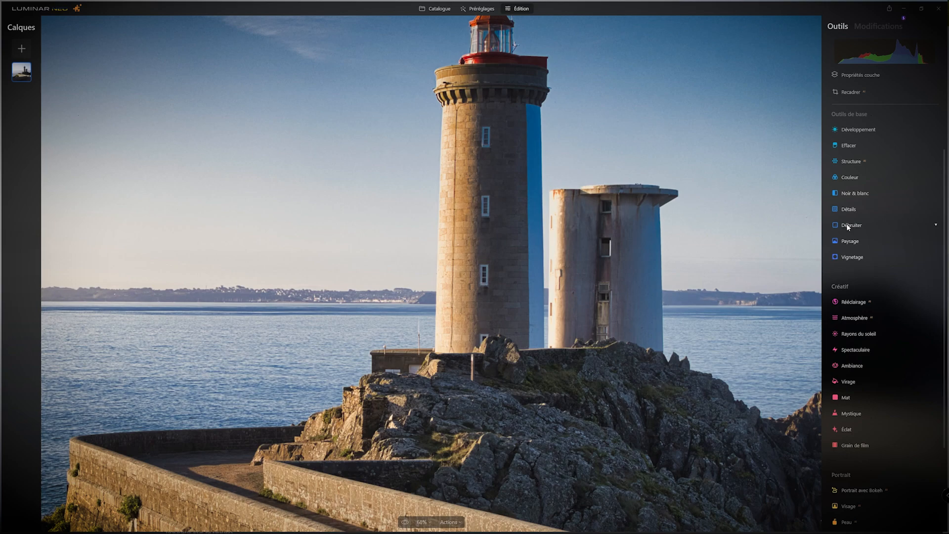
# Step: In the Paysage tool, set Heure dorée to 26 and compare the photo with and without the effect
pyautogui.click(850, 245)
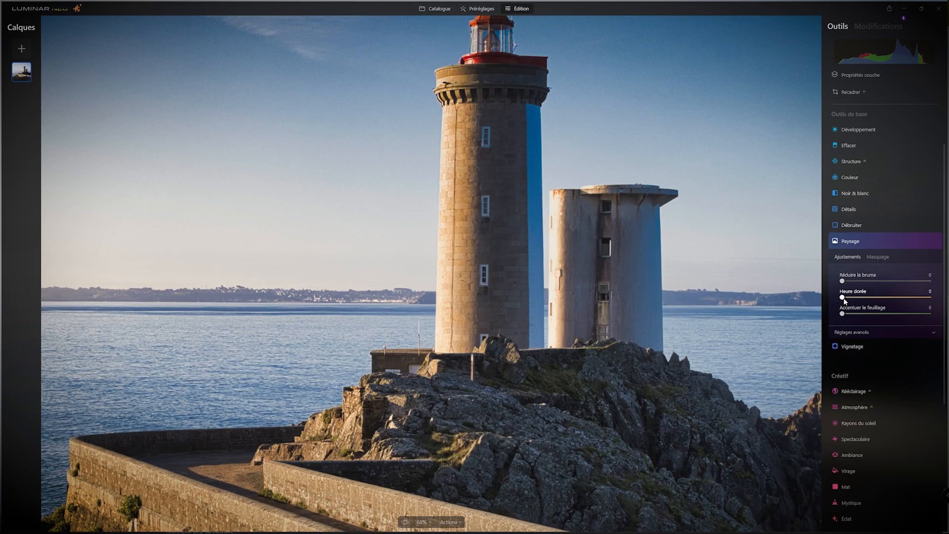
pyautogui.moveTo(844, 298); pyautogui.dragTo(849, 298)
pyautogui.scroll(-6, 552, 238)
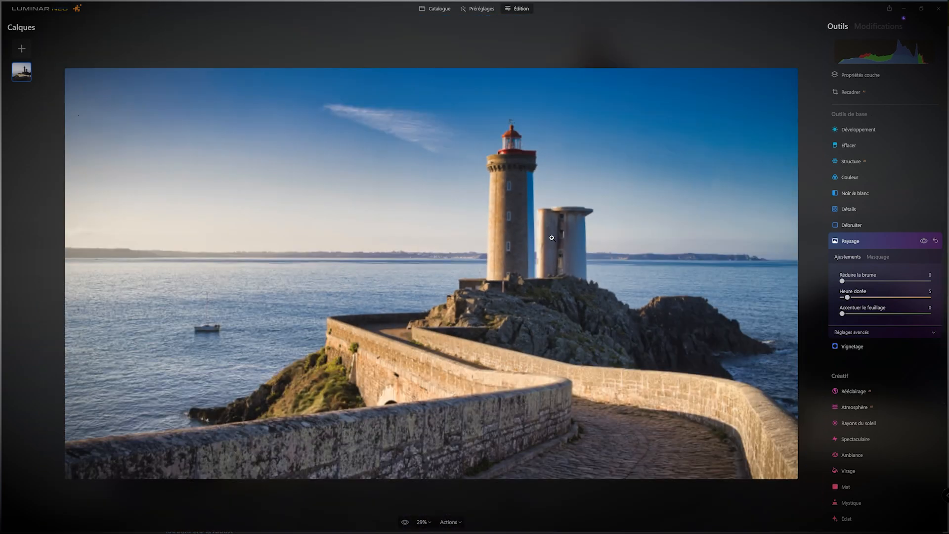
pyautogui.scroll(1, 599, 231)
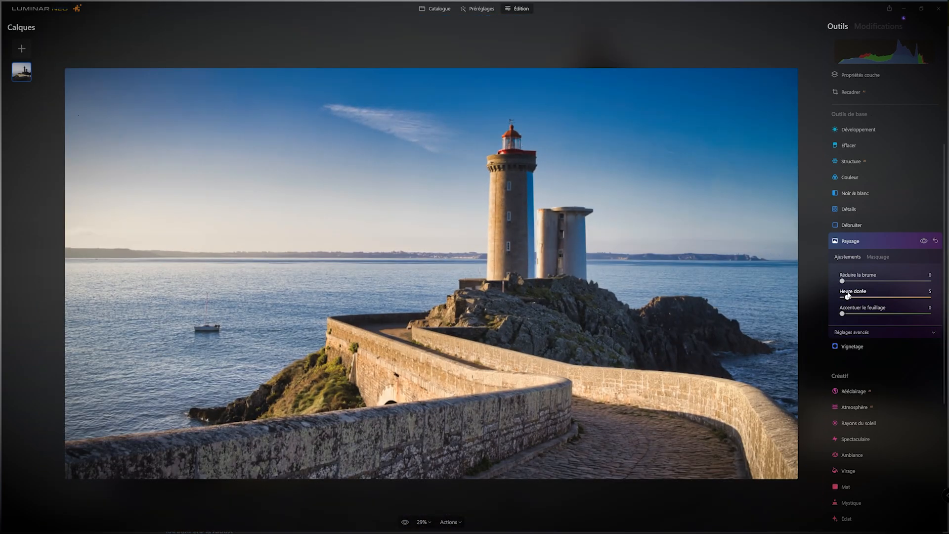
pyautogui.moveTo(850, 297)
pyautogui.mouseDown()
pyautogui.moveTo(905, 298)
pyautogui.moveTo(868, 298)
pyautogui.mouseUp()
pyautogui.click(924, 241)
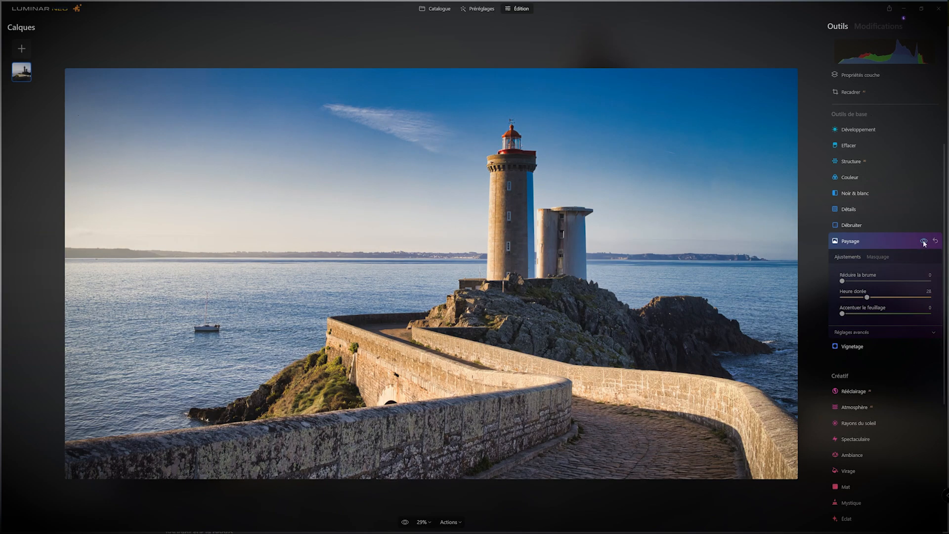
pyautogui.click(924, 242)
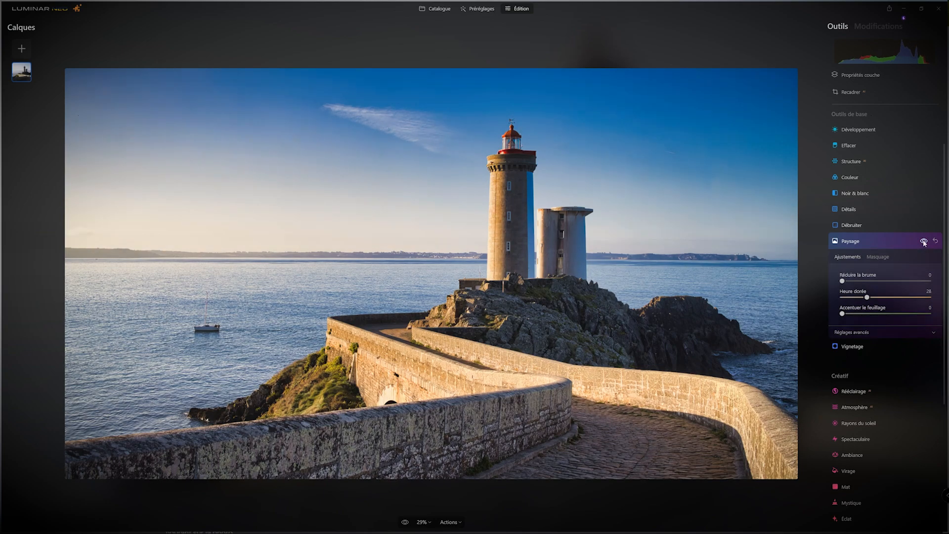
pyautogui.click(924, 241)
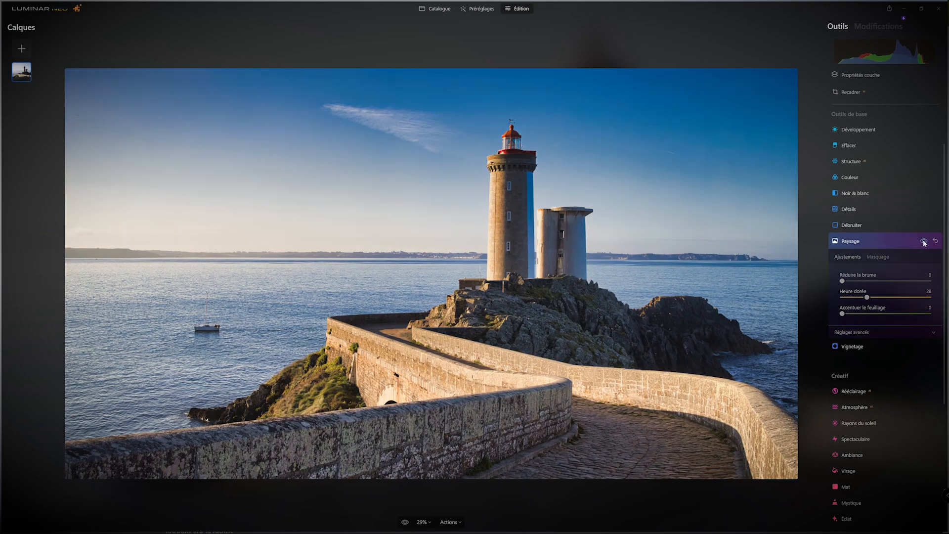
pyautogui.click(924, 241)
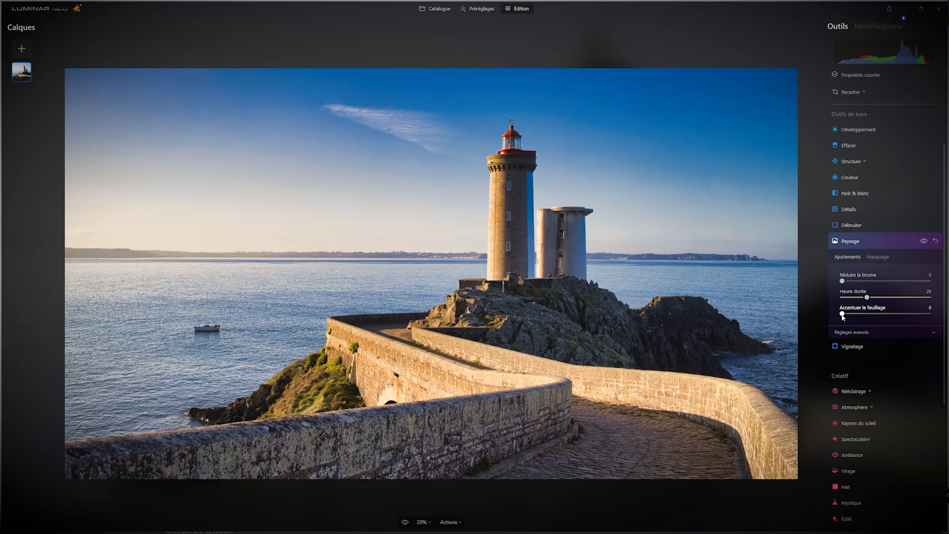
# Step: Try Accentuer le feuillage at 91, compare the result, reduce it to a slight amount, and close the Paysage tool
pyautogui.moveTo(843, 317); pyautogui.dragTo(871, 318)
pyautogui.click(924, 242)
pyautogui.click(924, 242)
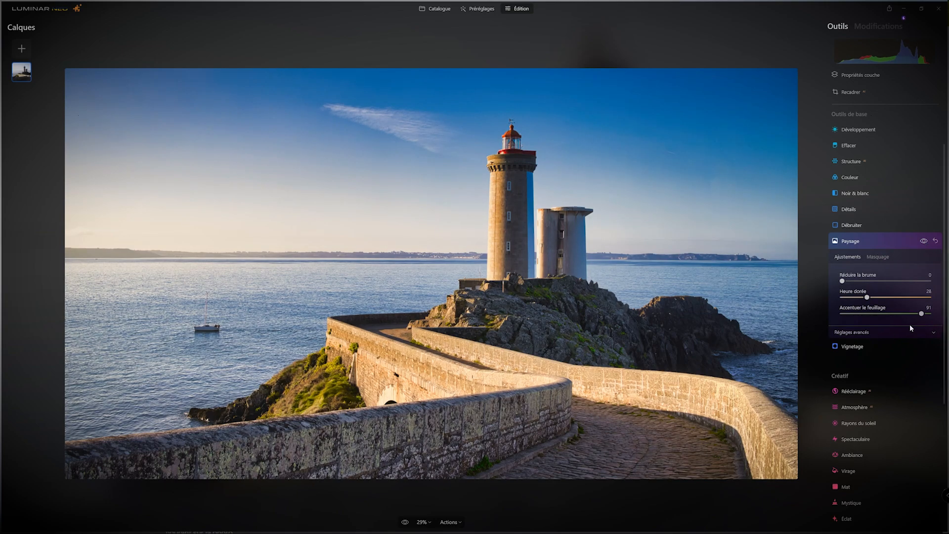
pyautogui.moveTo(922, 314); pyautogui.dragTo(854, 317)
pyautogui.click(853, 242)
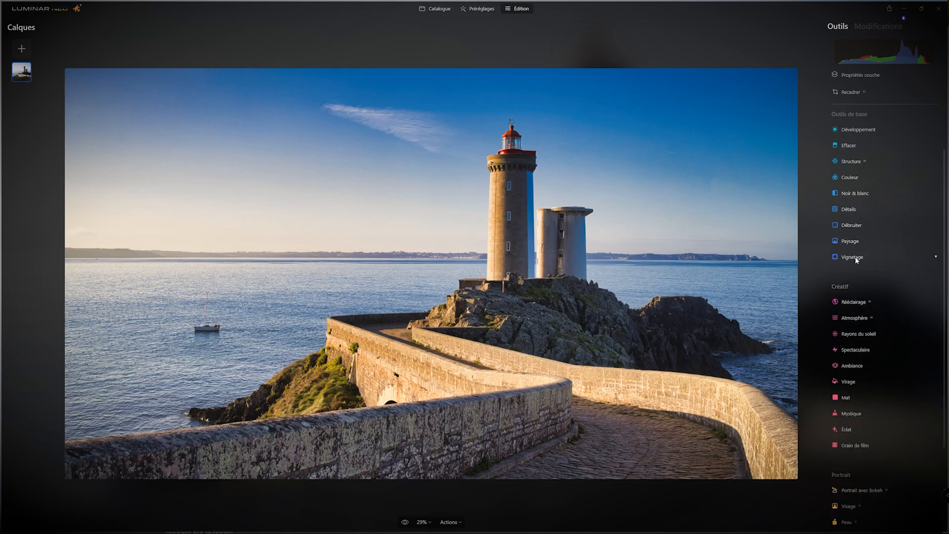
# Step: Try the Vignetage tool with Quantité at -100, reset it, and close the tool
pyautogui.click(856, 258)
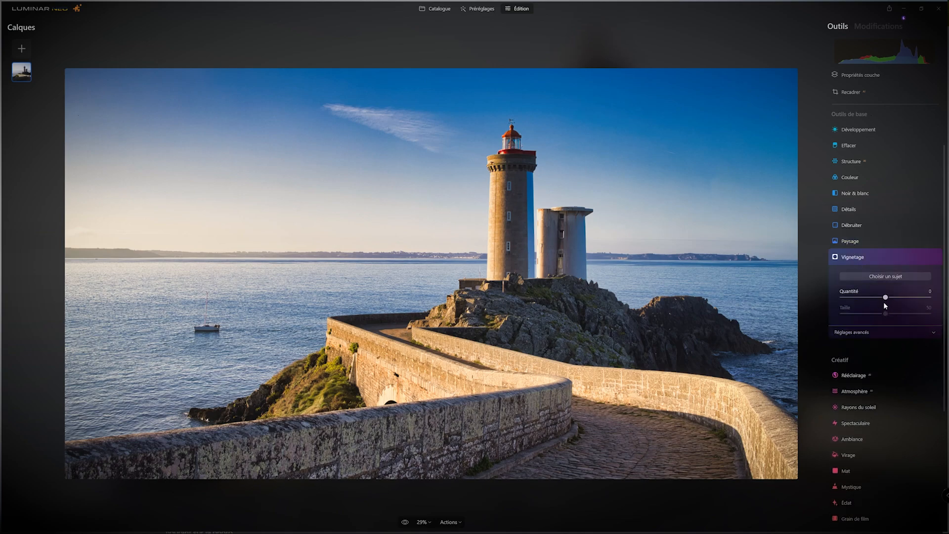
pyautogui.moveTo(885, 298); pyautogui.dragTo(819, 306)
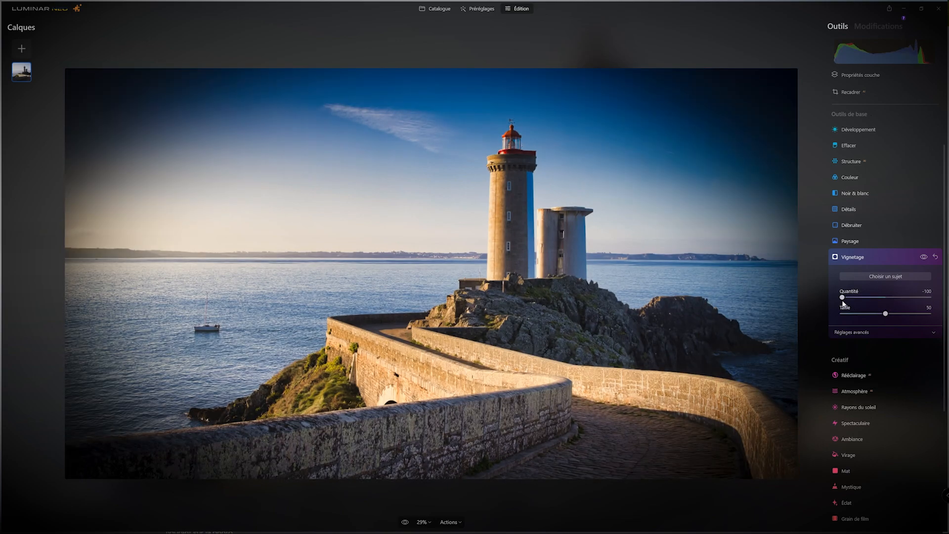
pyautogui.doubleClick(842, 299)
pyautogui.click(852, 257)
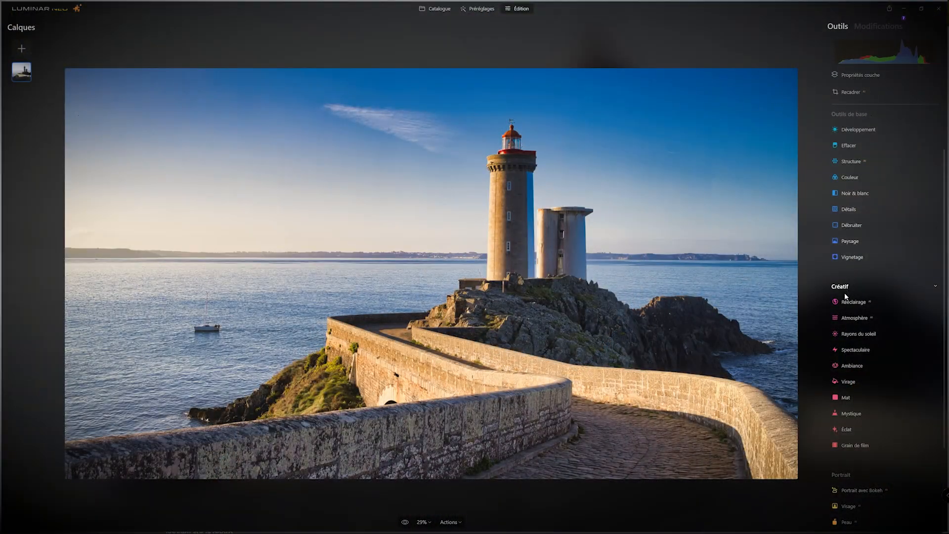
# Step: Try extreme Rééclairage settings with Luminosité proche at 100, Luminosité lointaine at -100, and Profondeur at 45
pyautogui.scroll(-2, 835, 310)
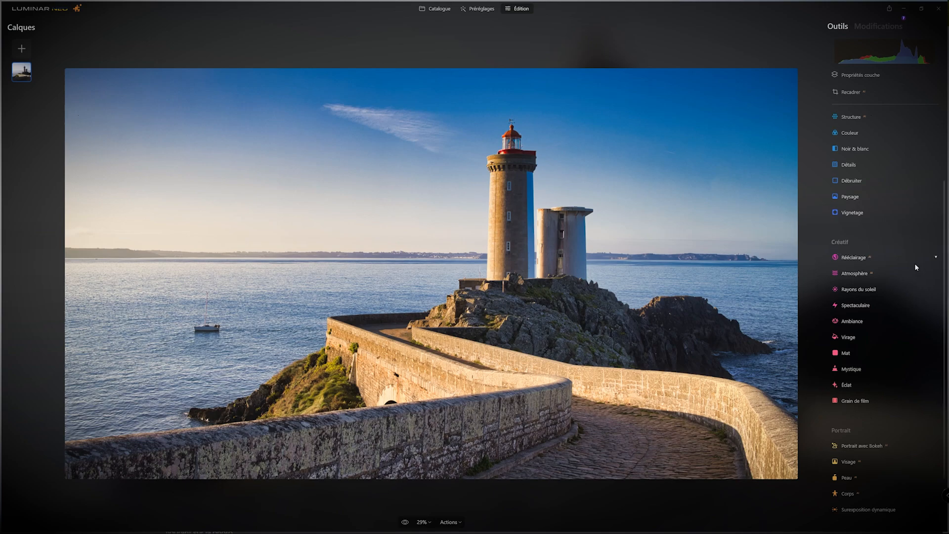
pyautogui.click(852, 258)
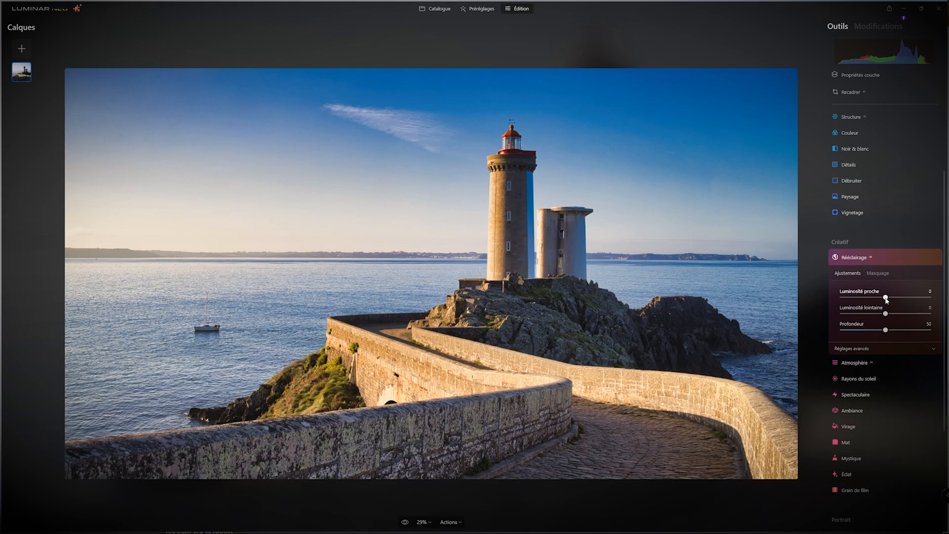
pyautogui.moveTo(885, 297); pyautogui.dragTo(930, 296)
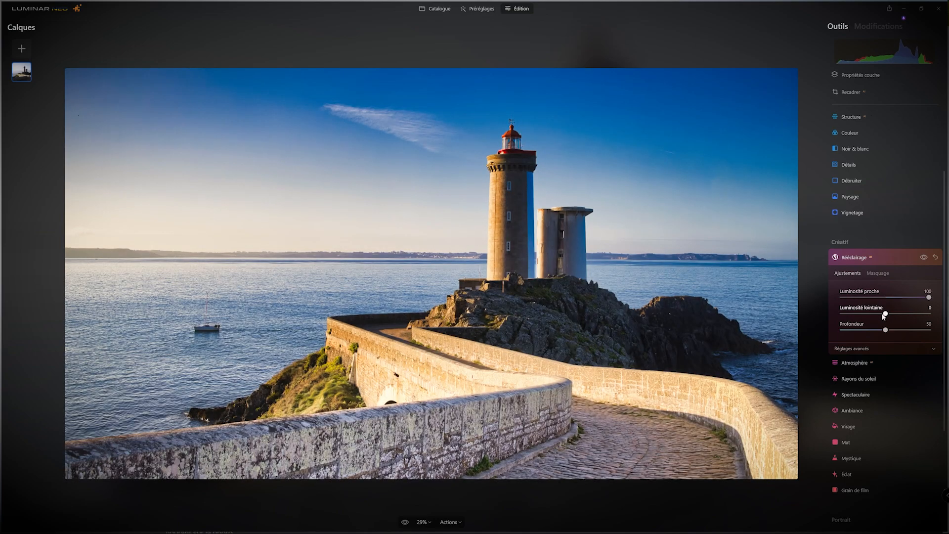
pyautogui.moveTo(886, 315); pyautogui.dragTo(821, 314)
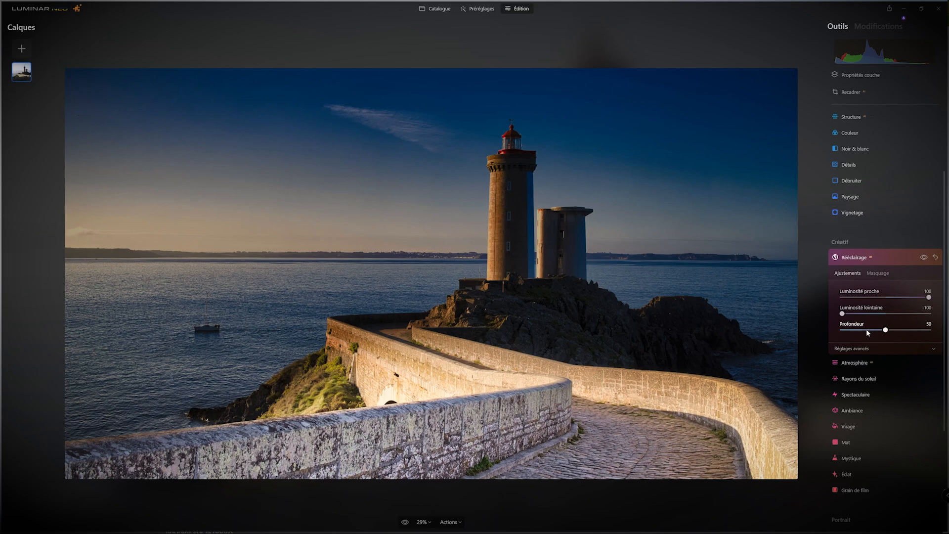
pyautogui.moveTo(886, 330)
pyautogui.mouseDown()
pyautogui.moveTo(926, 328)
pyautogui.moveTo(871, 334)
pyautogui.moveTo(881, 330)
pyautogui.mouseUp()
# Step: Set Luminosité proche to 28, Luminosité lointaine to -24 and Profondeur to 59, and compare the photo with and without Rééclairage
pyautogui.moveTo(929, 298); pyautogui.dragTo(900, 297)
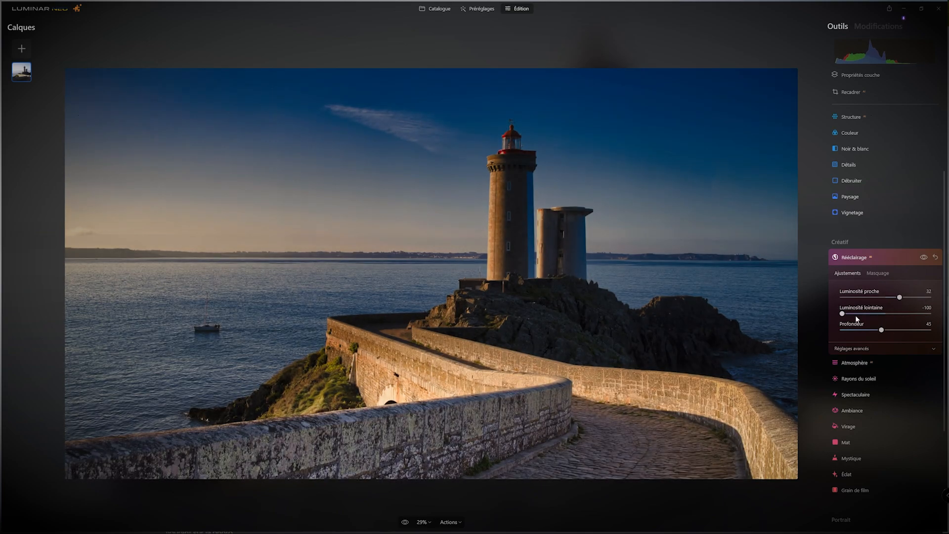
pyautogui.moveTo(843, 315); pyautogui.dragTo(898, 297)
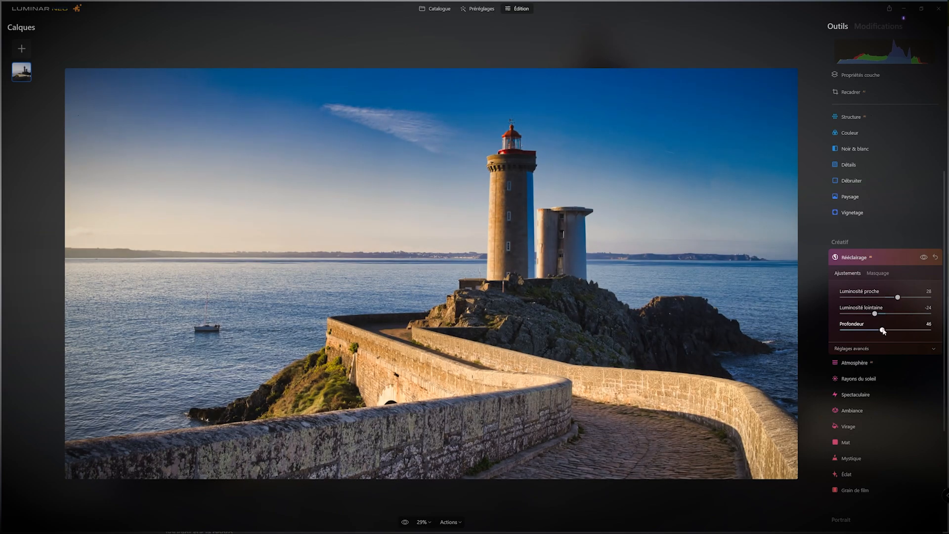
pyautogui.moveTo(883, 331)
pyautogui.mouseDown()
pyautogui.moveTo(926, 329)
pyautogui.moveTo(795, 331)
pyautogui.moveTo(912, 332)
pyautogui.moveTo(877, 338)
pyautogui.moveTo(895, 336)
pyautogui.mouseUp()
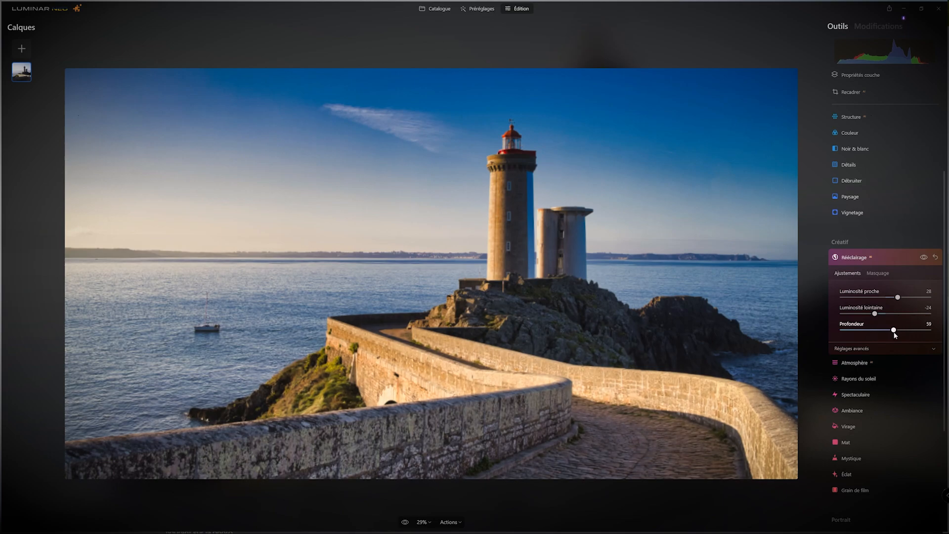
pyautogui.click(924, 257)
pyautogui.click(924, 258)
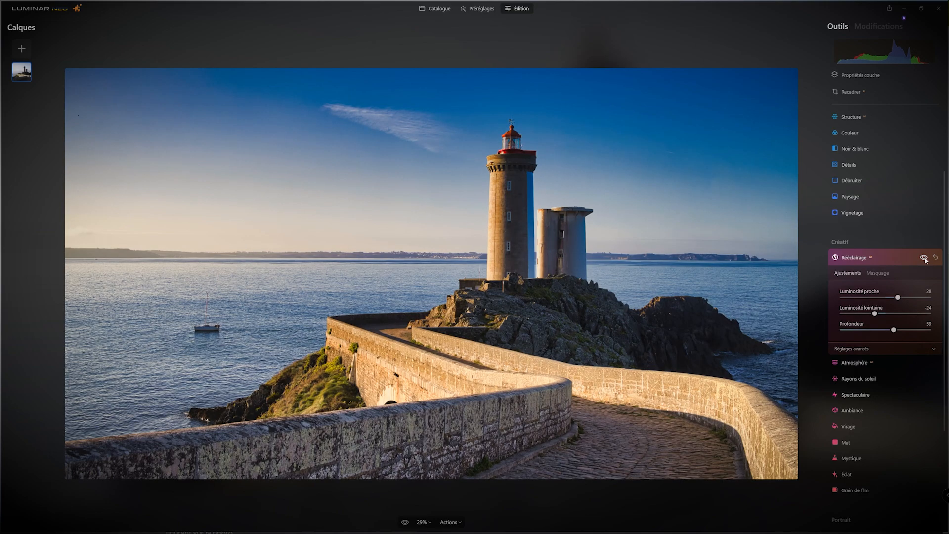
pyautogui.click(924, 257)
pyautogui.click(924, 258)
# Step: Refine Luminosité proche to 22 and Profondeur to 58, compare the relighting on and off, and close the Rééclairage tool
pyautogui.moveTo(898, 298); pyautogui.dragTo(895, 297)
pyautogui.moveTo(894, 330); pyautogui.dragTo(893, 331)
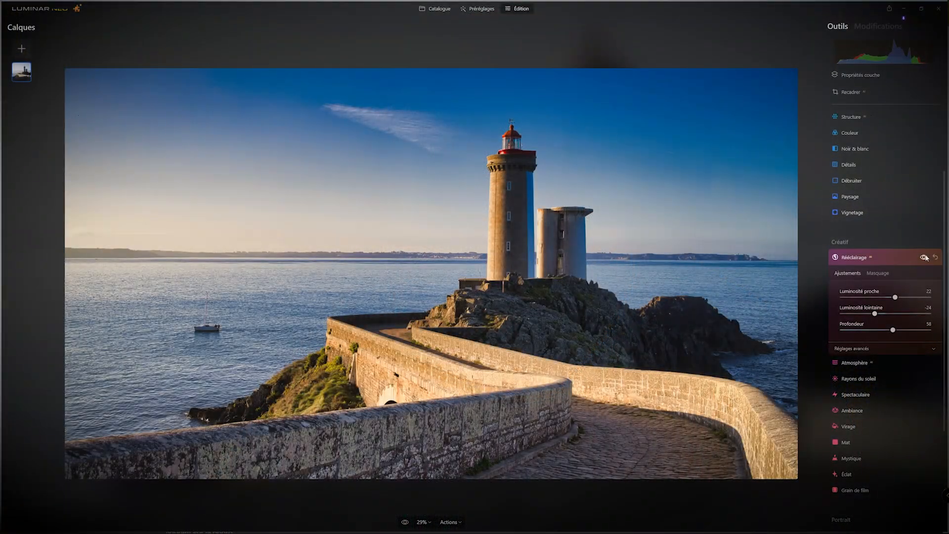
pyautogui.click(924, 257)
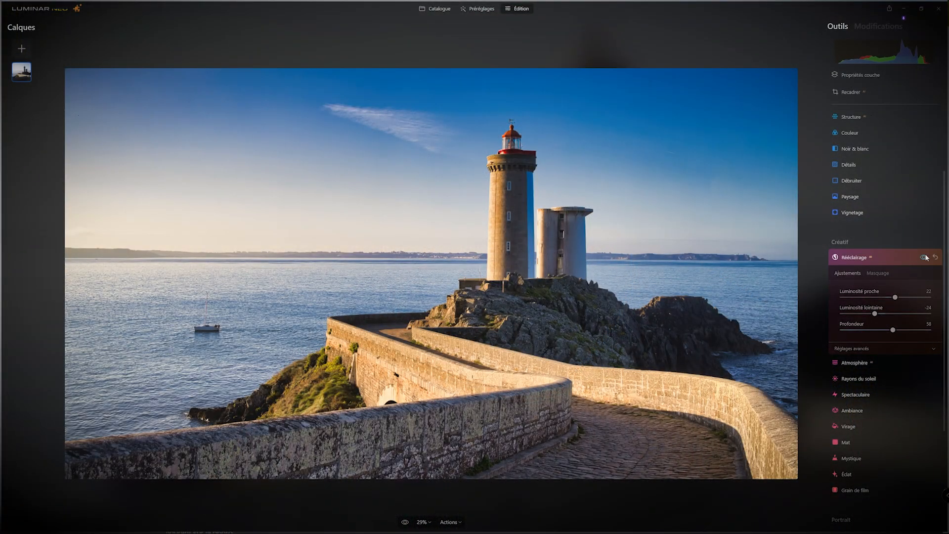
pyautogui.click(924, 257)
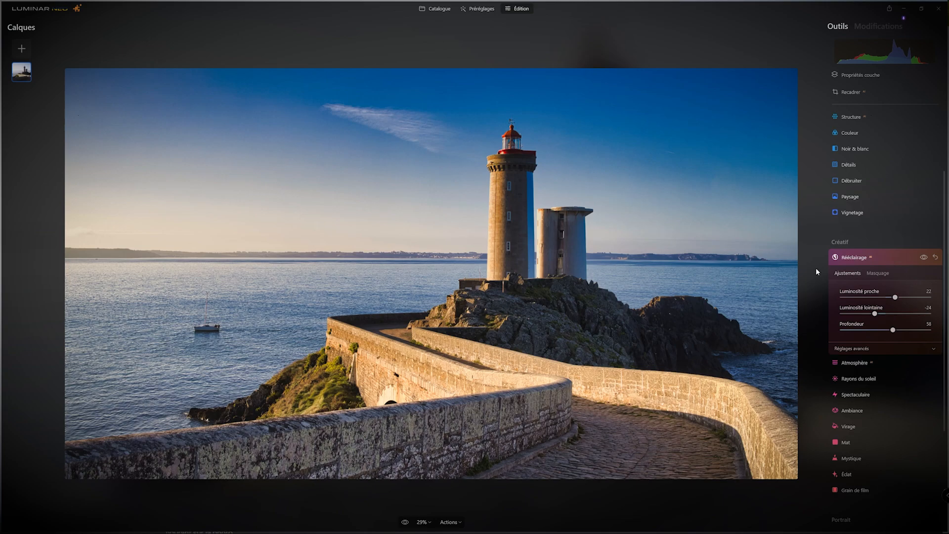
pyautogui.click(850, 260)
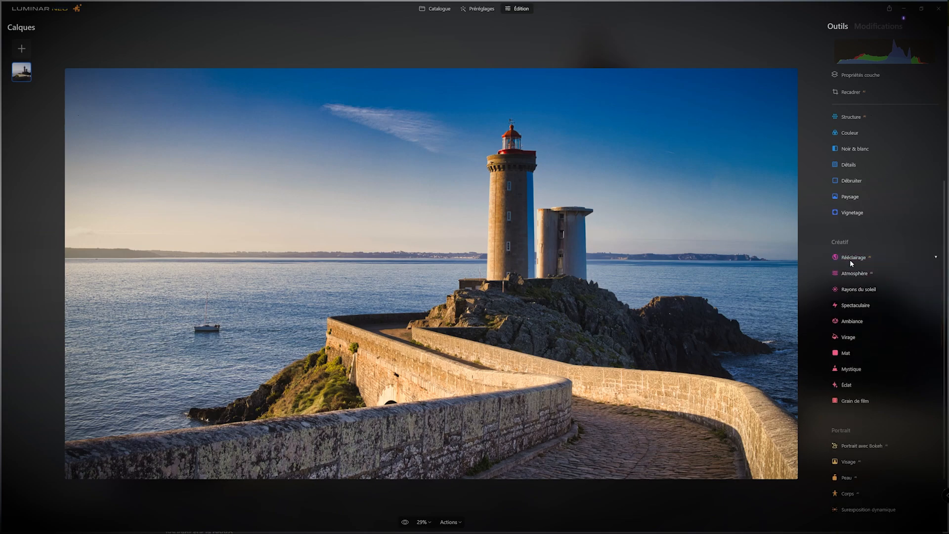
# Step: Try Atmosphère in Brouillard mode with Quantité 35, Profondeur 76 and La clarté 45, and reset Quantité and Profondeur
pyautogui.click(849, 275)
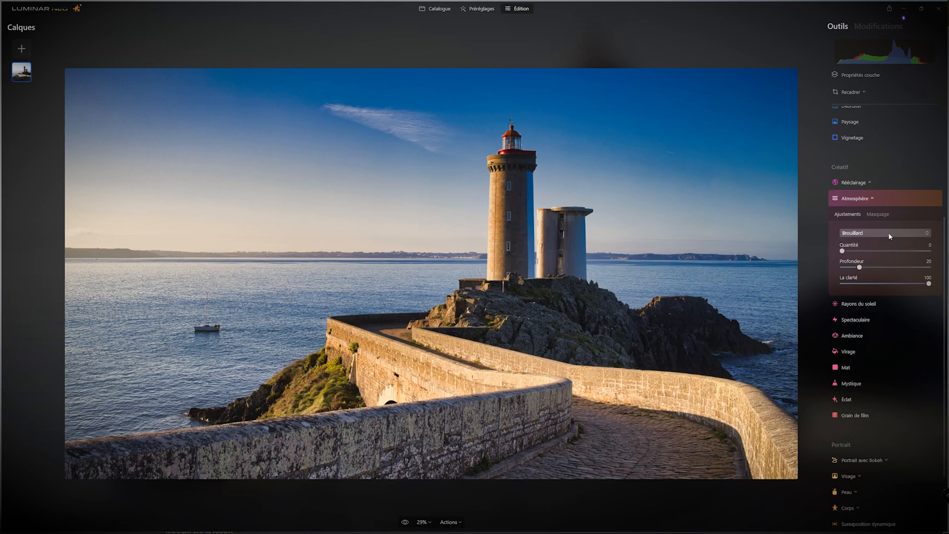
pyautogui.click(853, 233)
pyautogui.click(852, 246)
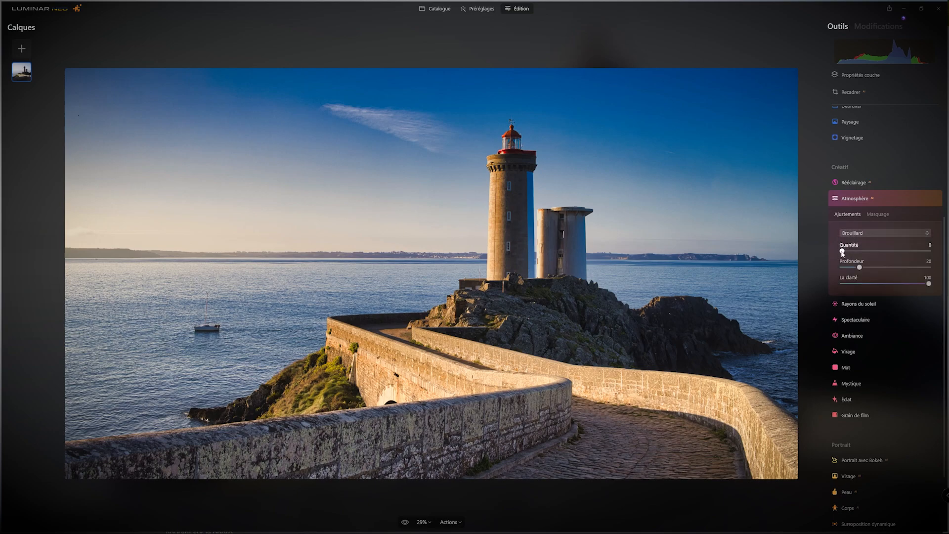
pyautogui.moveTo(842, 252); pyautogui.dragTo(896, 282)
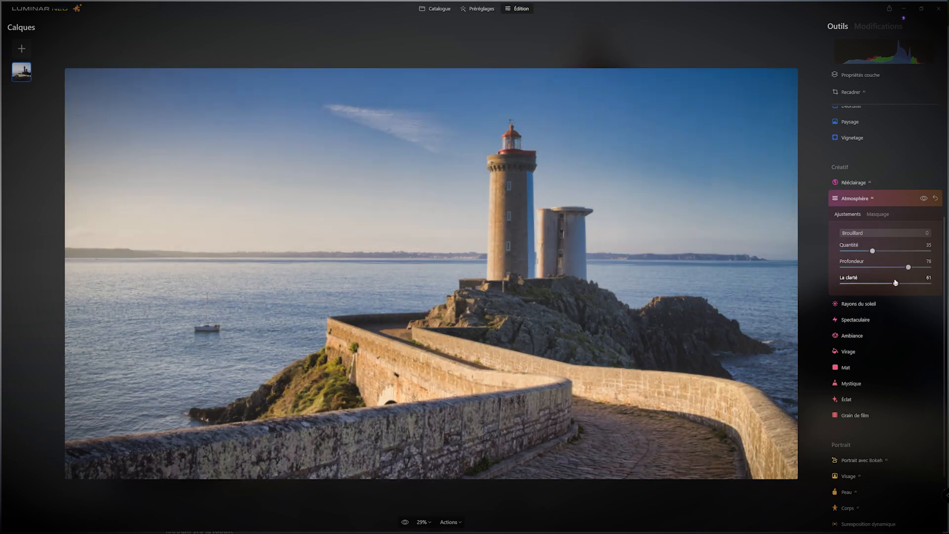
pyautogui.doubleClick(871, 251)
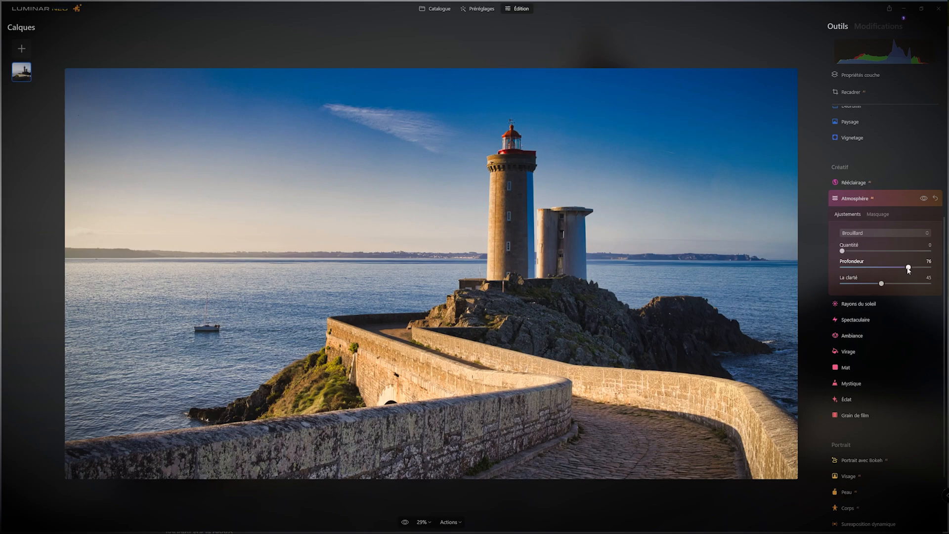
pyautogui.doubleClick(909, 268)
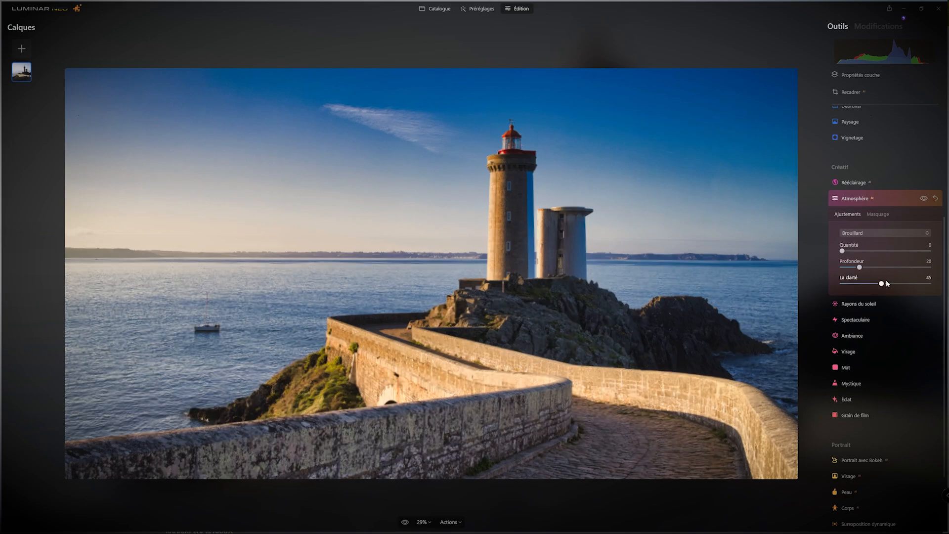
# Step: Try Atmosphère in Brume mode with Quantité 37, reset the tool's settings and close it
pyautogui.click(861, 233)
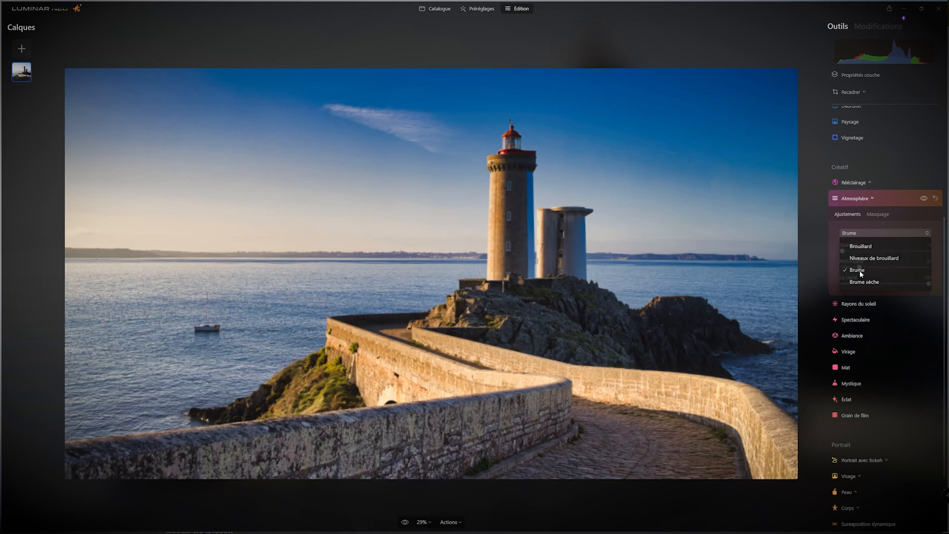
pyautogui.click(860, 271)
pyautogui.moveTo(844, 251); pyautogui.dragTo(881, 252)
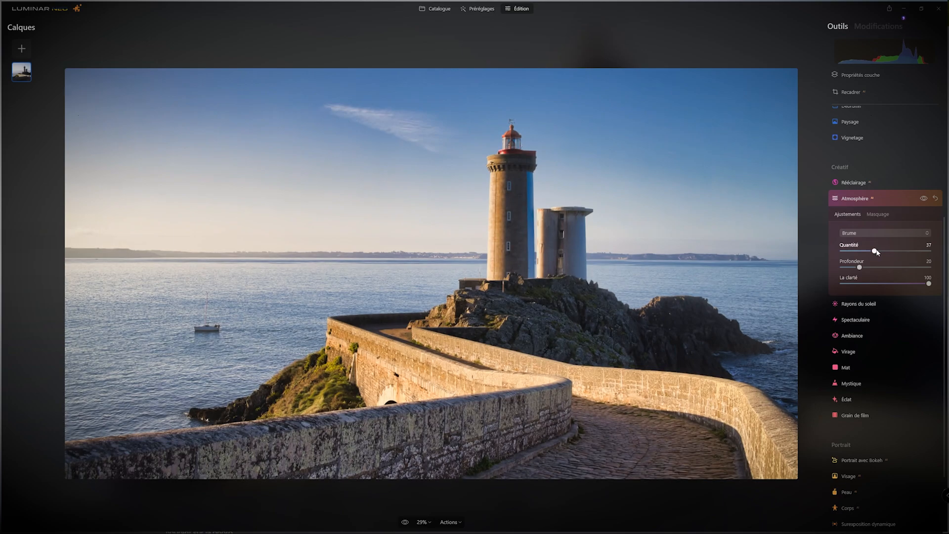
pyautogui.doubleClick(876, 251)
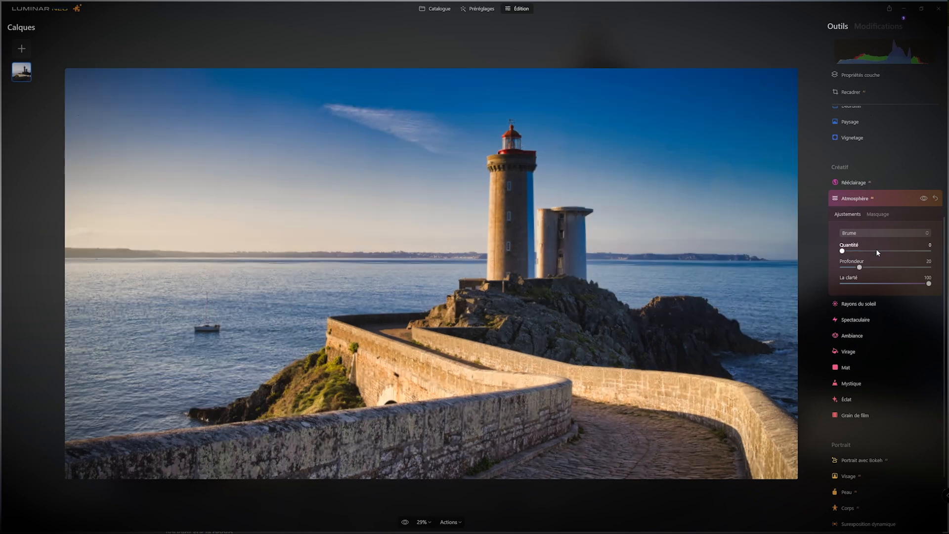
pyautogui.click(936, 200)
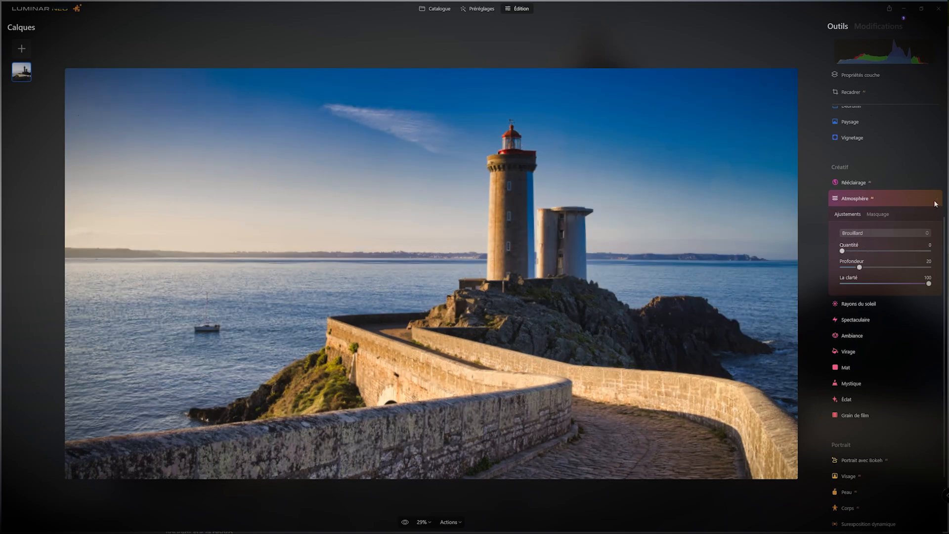
pyautogui.click(853, 200)
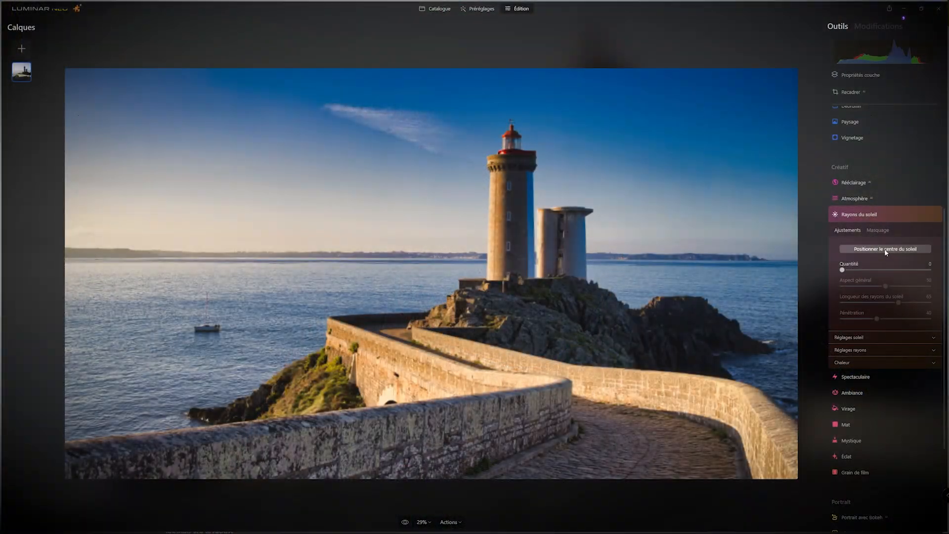
# Step: Try Rayons du soleil with the sun centre just outside the photo's left edge, Quantité 30 and Pénétration 34
pyautogui.click(885, 250)
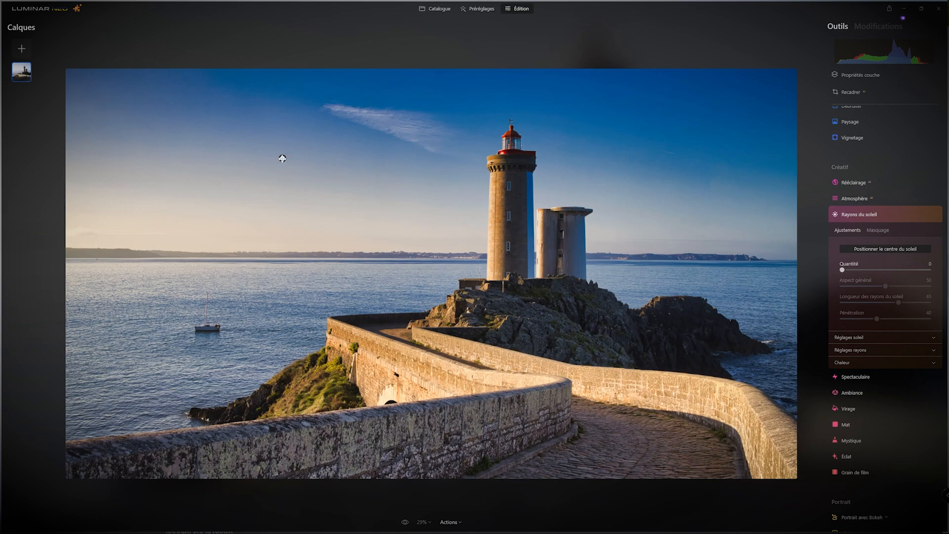
pyautogui.moveTo(282, 158)
pyautogui.mouseDown()
pyautogui.moveTo(354, 178)
pyautogui.moveTo(329, 198)
pyautogui.moveTo(386, 184)
pyautogui.moveTo(381, 166)
pyautogui.moveTo(262, 176)
pyautogui.moveTo(155, 148)
pyautogui.moveTo(73, 73)
pyautogui.mouseUp()
pyautogui.moveTo(69, 70)
pyautogui.mouseDown()
pyautogui.moveTo(183, 153)
pyautogui.moveTo(125, 140)
pyautogui.moveTo(82, 93)
pyautogui.moveTo(71, 105)
pyautogui.mouseUp()
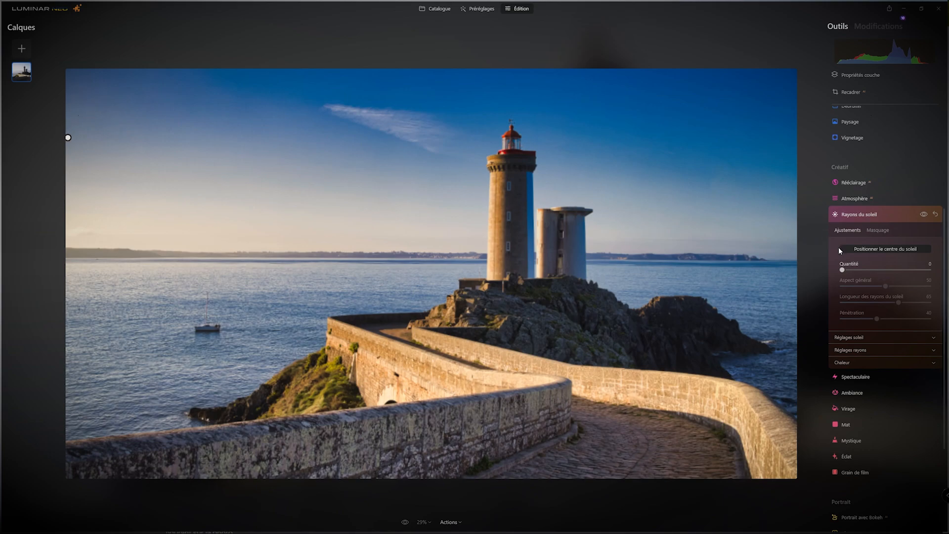
pyautogui.moveTo(843, 271); pyautogui.dragTo(869, 269)
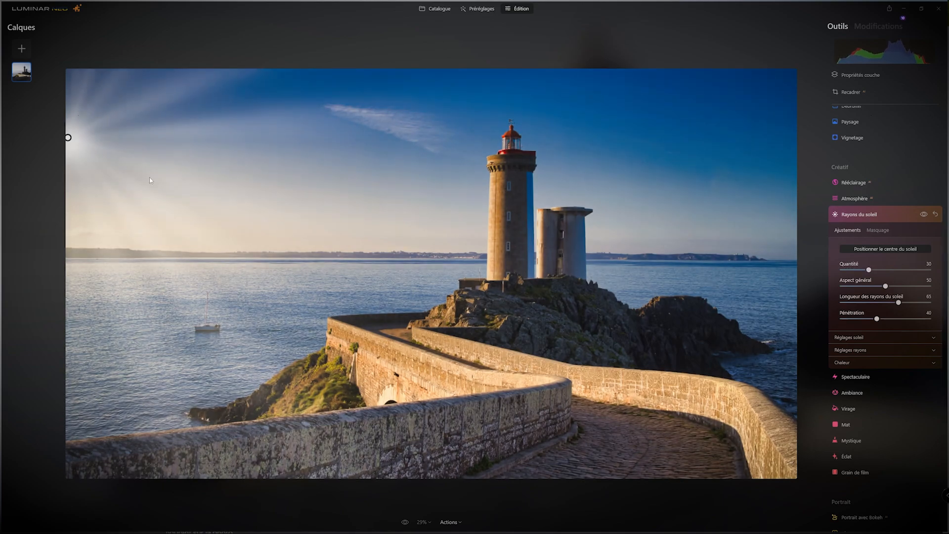
pyautogui.moveTo(65, 138)
pyautogui.mouseDown()
pyautogui.moveTo(54, 139)
pyautogui.moveTo(55, 123)
pyautogui.moveTo(55, 140)
pyautogui.mouseUp()
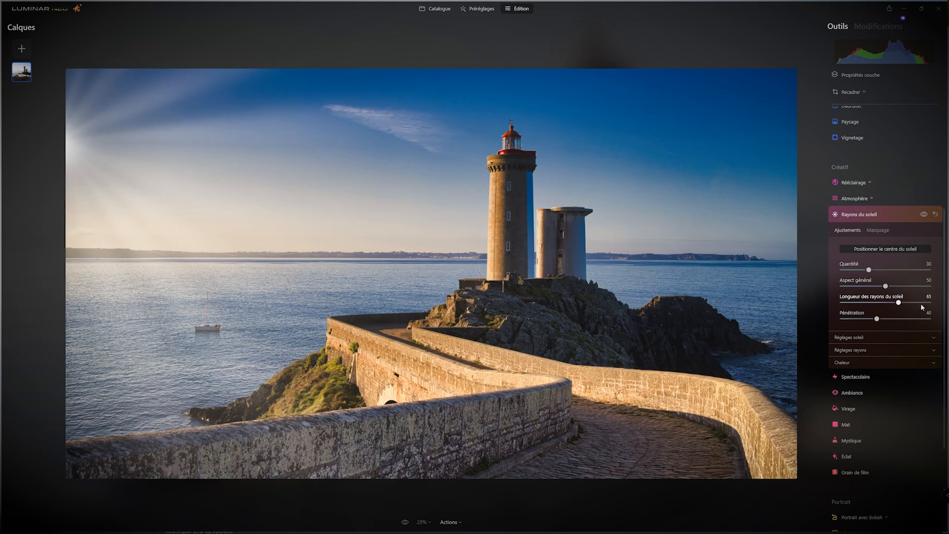
pyautogui.moveTo(903, 304); pyautogui.dragTo(873, 321)
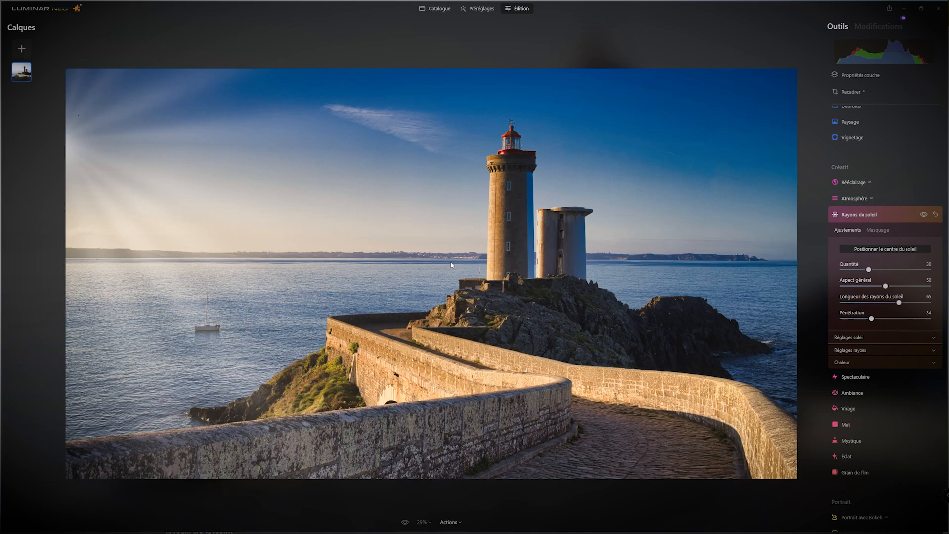
# Step: Expand the sun and ray settings, and try Nombre de rayons de soleil at 51 and Randomiser at 23
pyautogui.click(851, 336)
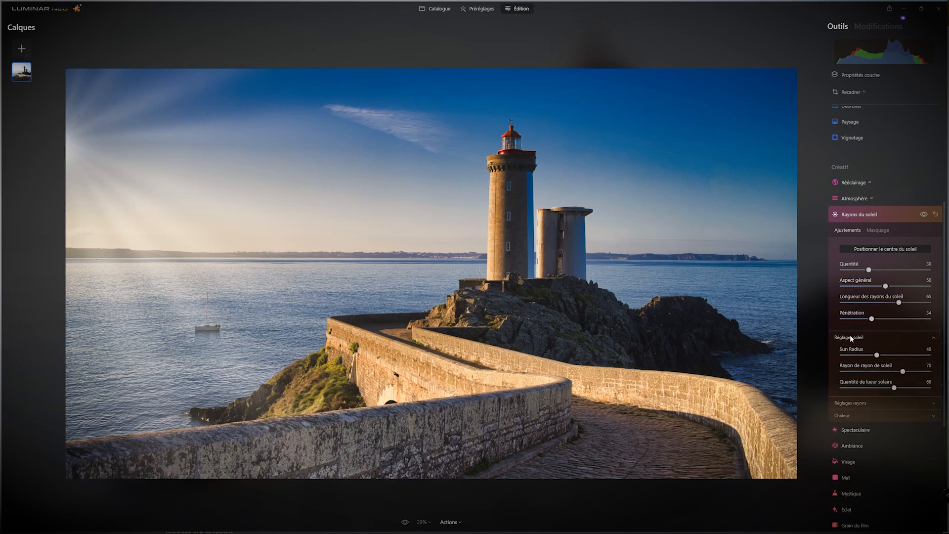
pyautogui.scroll(-2, 860, 369)
pyautogui.click(862, 362)
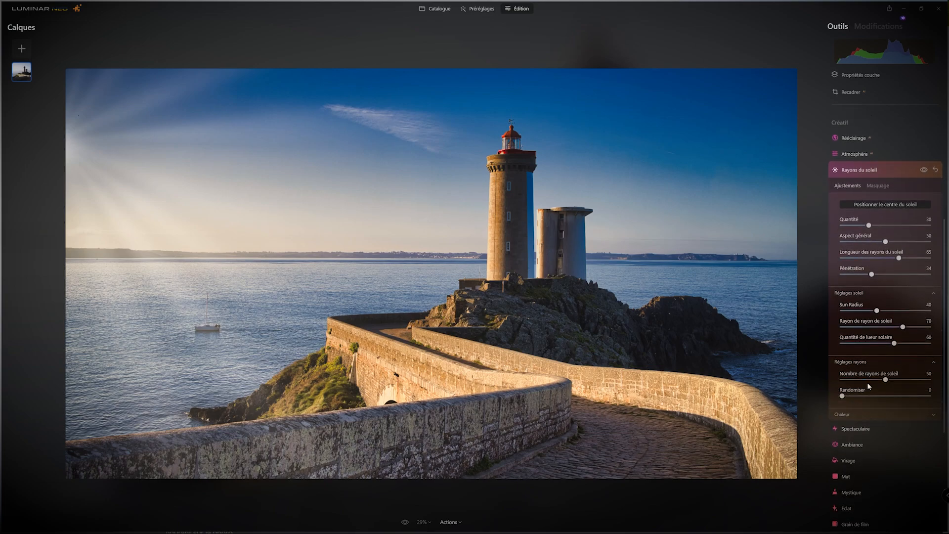
pyautogui.moveTo(842, 396); pyautogui.dragTo(887, 381)
pyautogui.click(888, 381)
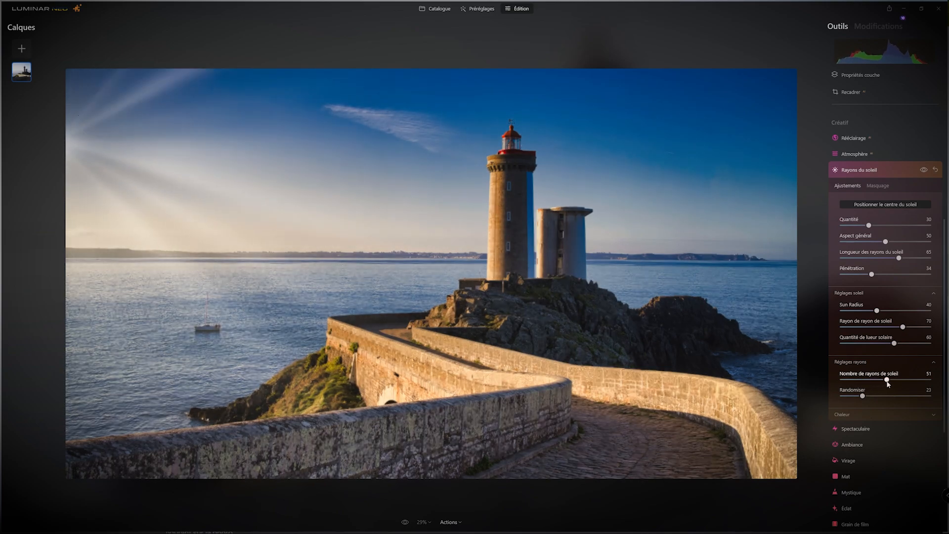
# Step: Try higher Chaleur du Soleil and Chaleur des rayons du soleil values, reset the sun rays and close the tool
pyautogui.click(885, 415)
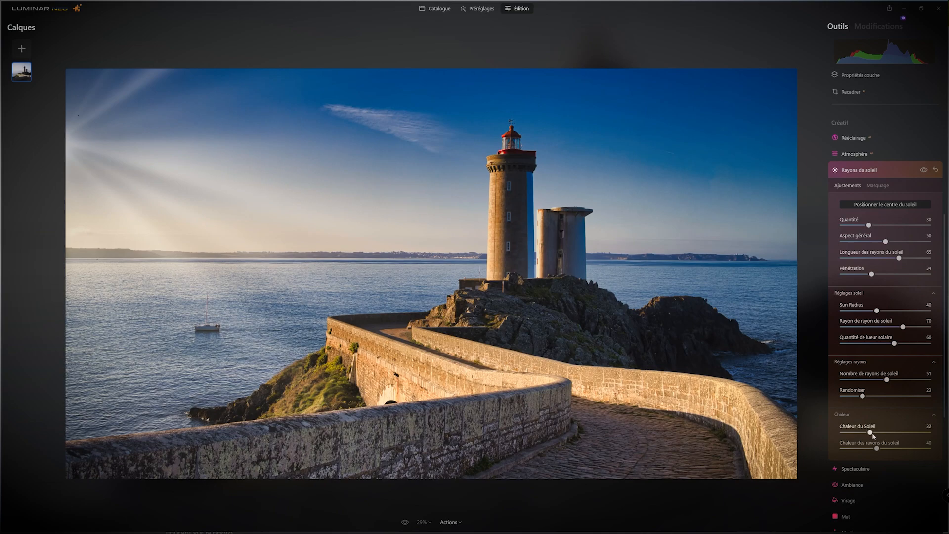
pyautogui.moveTo(871, 432); pyautogui.dragTo(909, 433)
pyautogui.moveTo(878, 449); pyautogui.dragTo(899, 447)
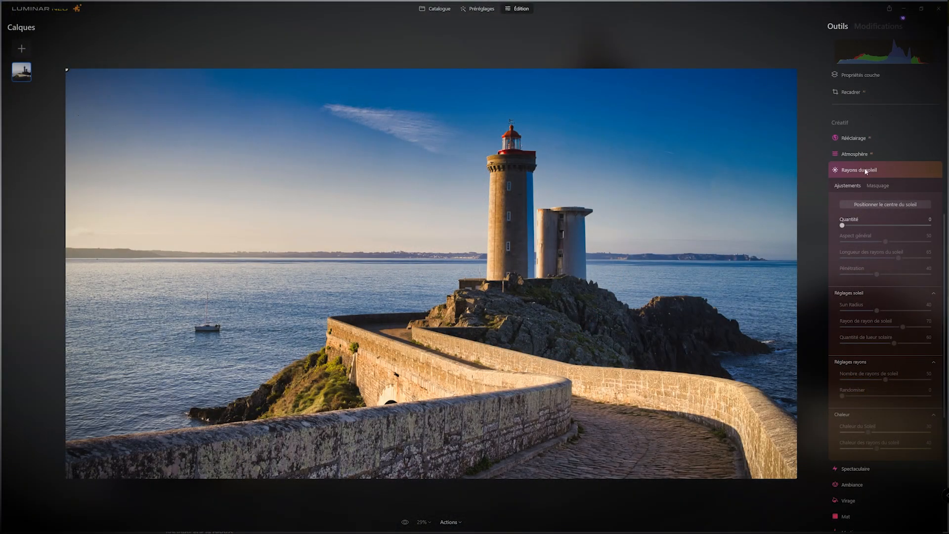
pyautogui.click(866, 170)
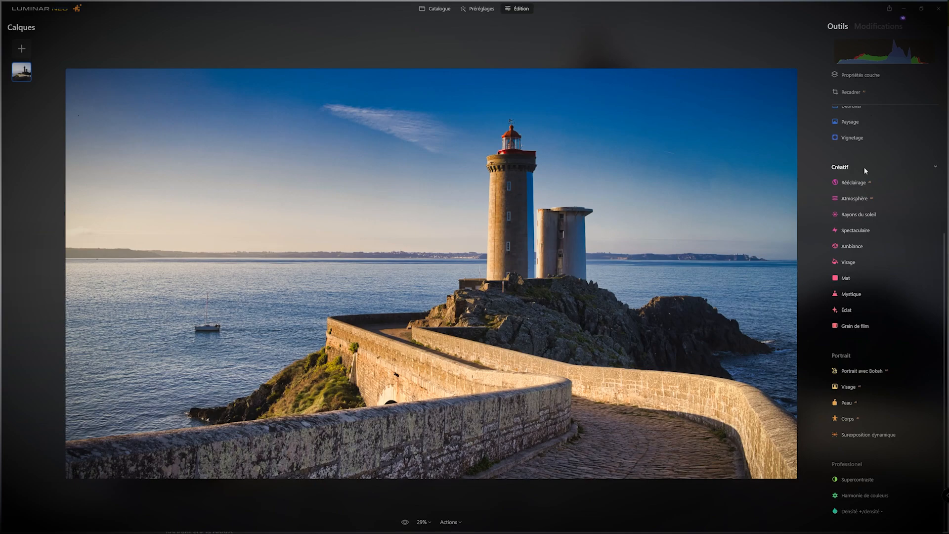
# Step: Apply the Spectaculaire effect with Quantité 41, try Contraste local at 100 and lower it to 14
pyautogui.click(850, 228)
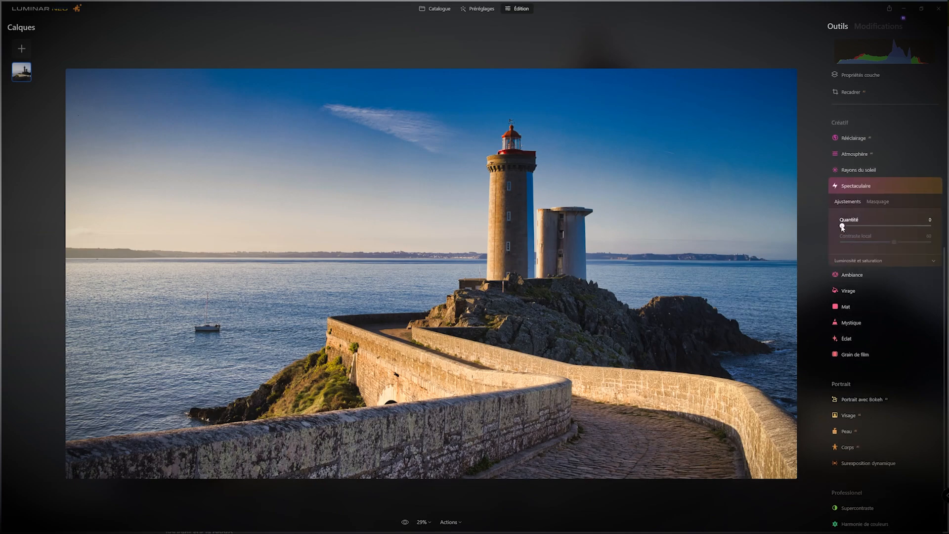
pyautogui.moveTo(843, 226); pyautogui.dragTo(944, 221)
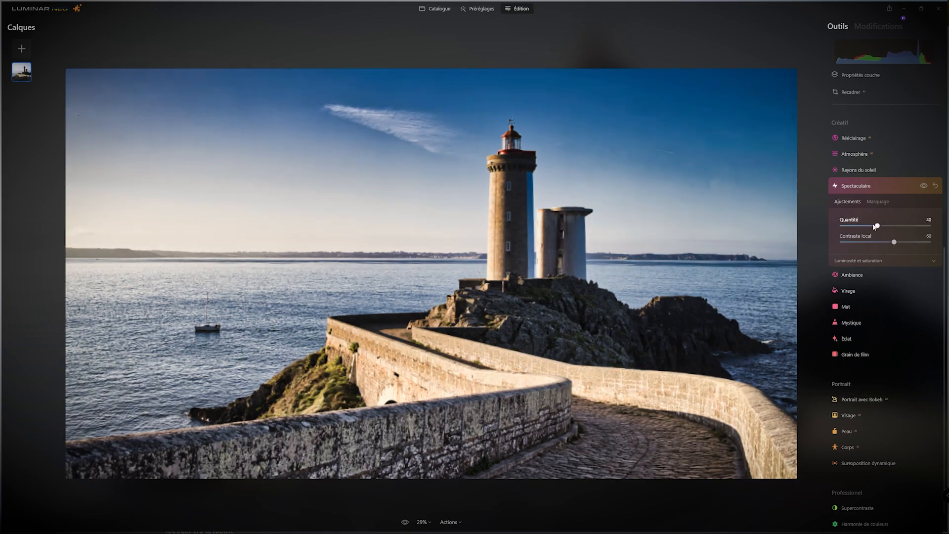
pyautogui.click(845, 226)
pyautogui.moveTo(847, 227); pyautogui.dragTo(906, 228)
pyautogui.moveTo(885, 227); pyautogui.dragTo(878, 227)
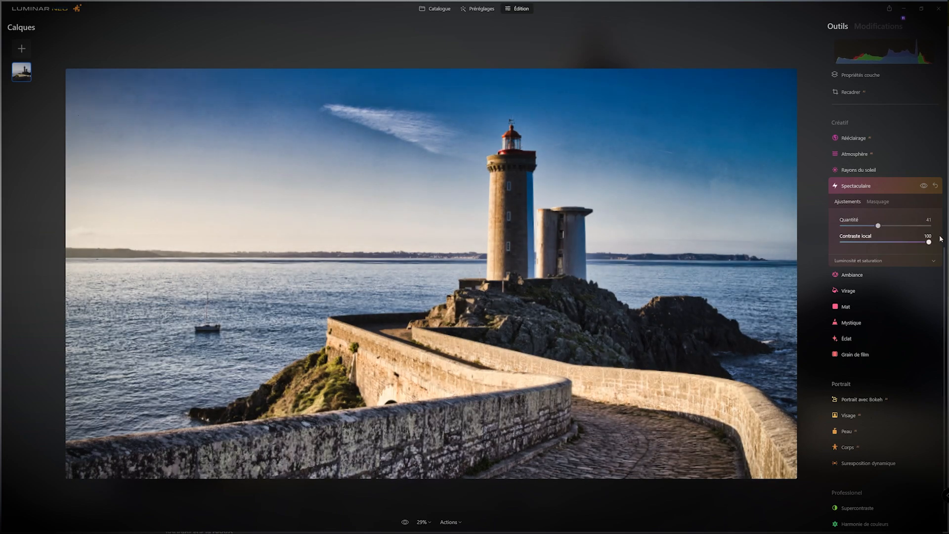
pyautogui.moveTo(895, 242); pyautogui.dragTo(857, 241)
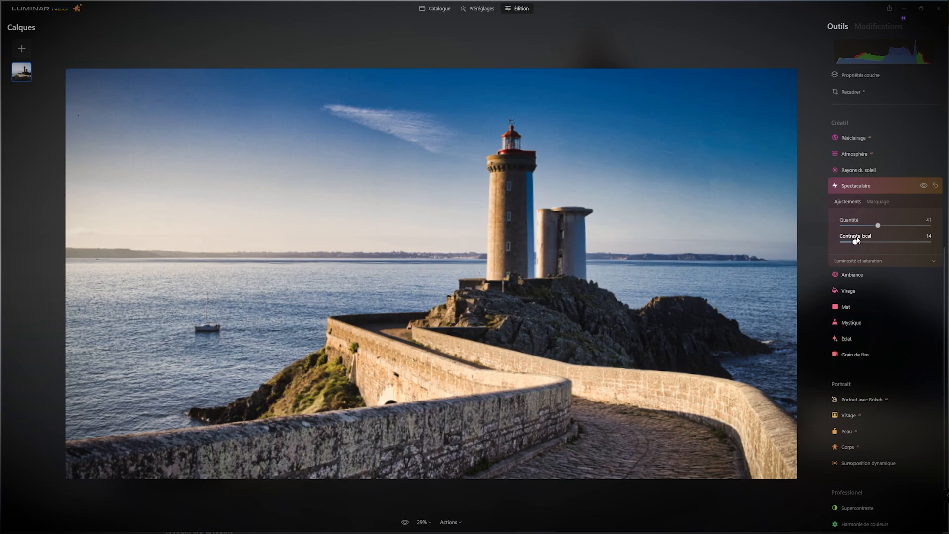
pyautogui.click(934, 192)
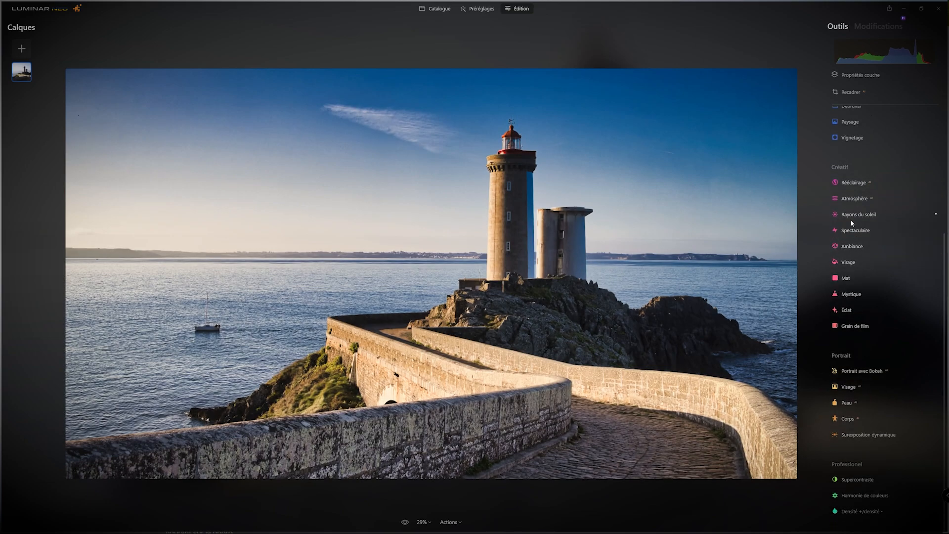
pyautogui.click(853, 230)
pyautogui.click(915, 229)
pyautogui.click(915, 229)
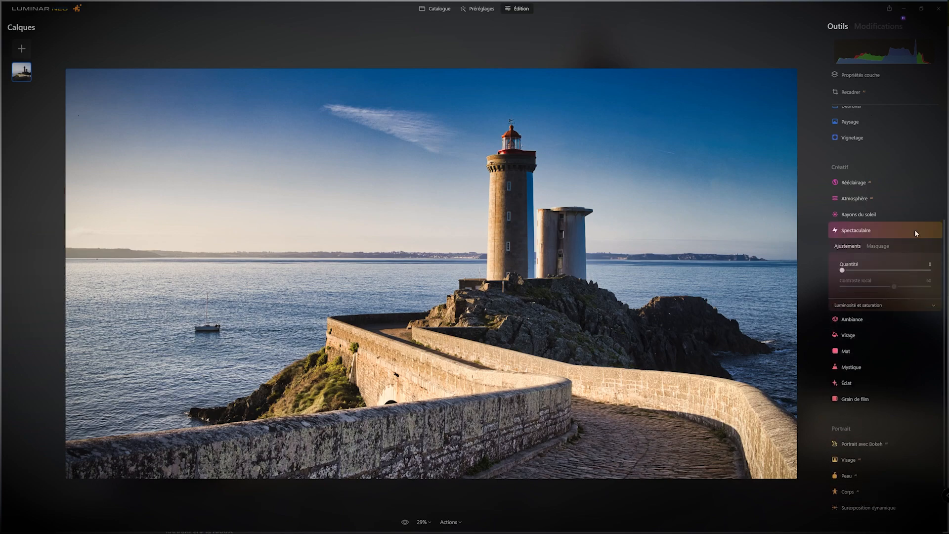
pyautogui.click(861, 231)
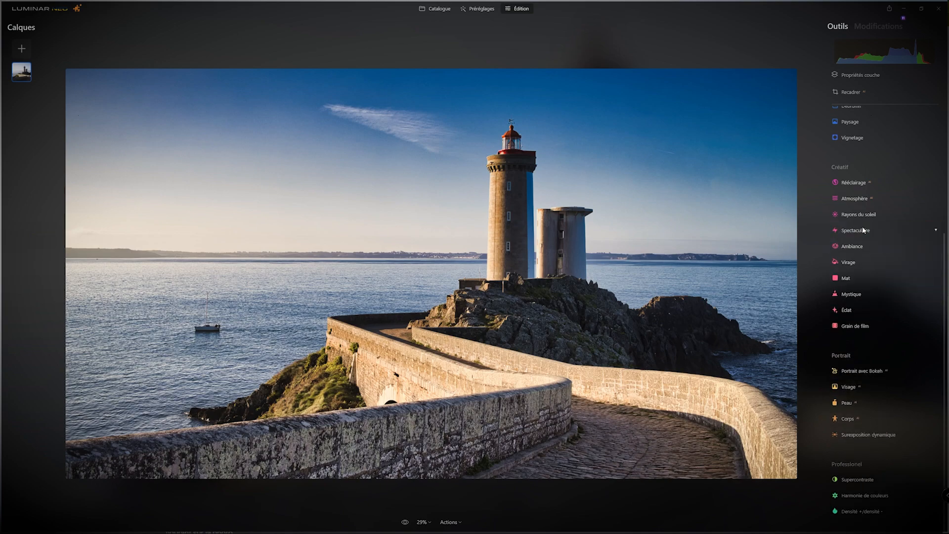
# Step: Try the Athena LUT in Ambiance and compare the photo with and without it
pyautogui.click(853, 250)
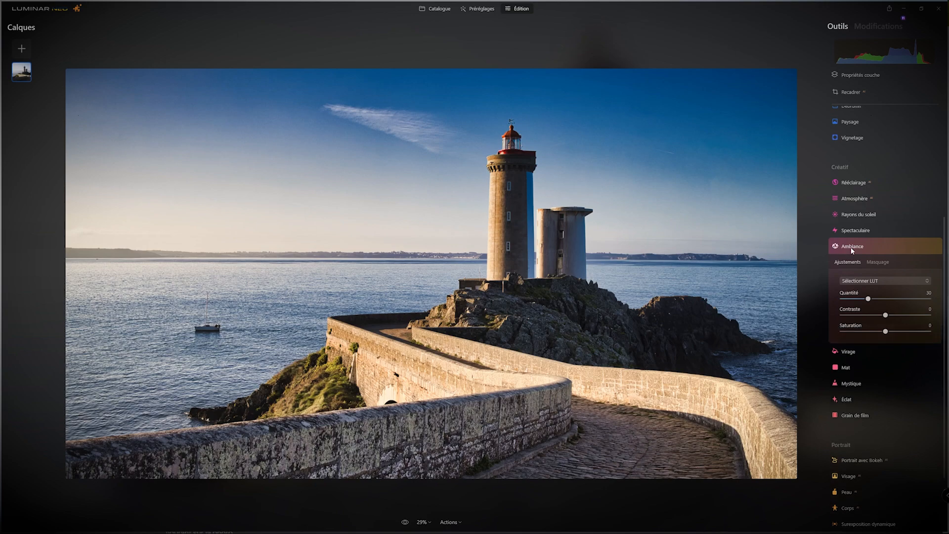
pyautogui.click(855, 281)
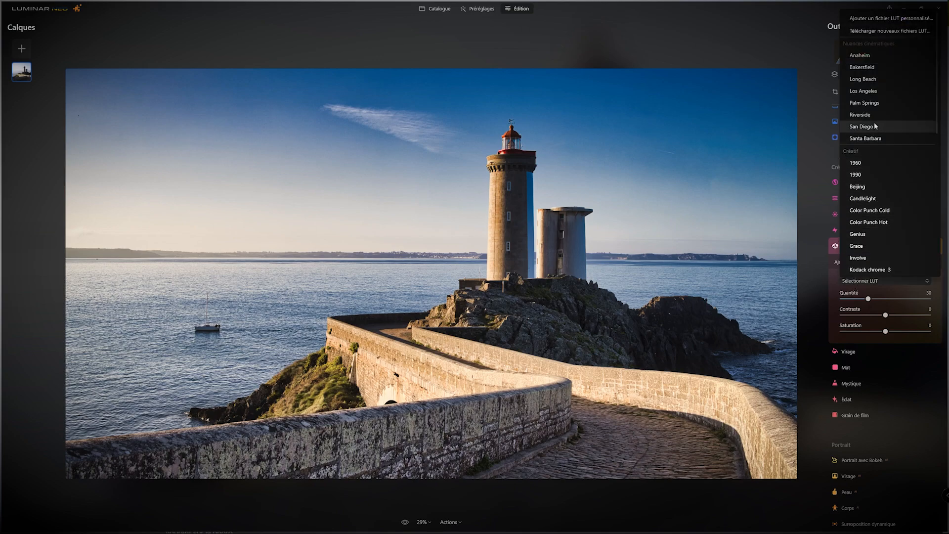
pyautogui.scroll(-10, 873, 179)
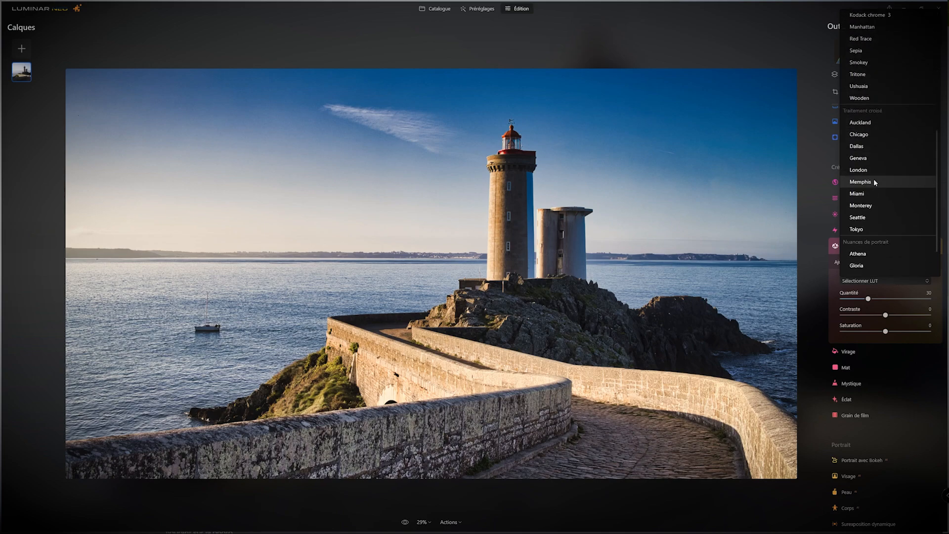
pyautogui.scroll(-1, 873, 182)
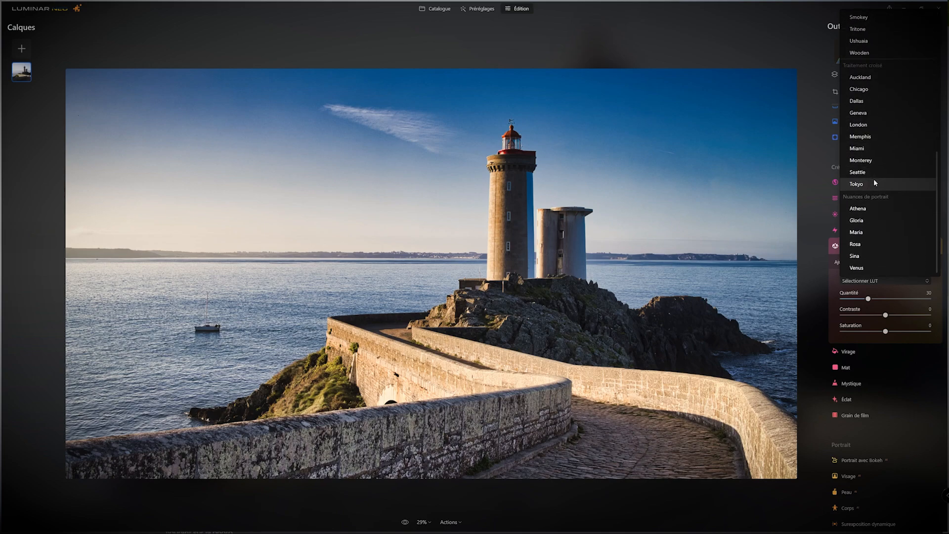
pyautogui.click(859, 208)
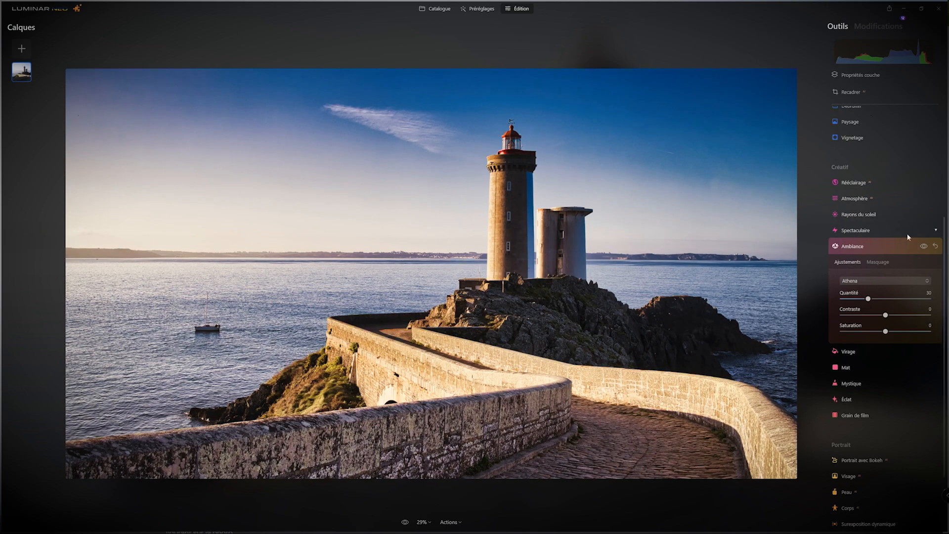
pyautogui.click(923, 246)
pyautogui.click(923, 246)
# Step: Reopen and dismiss the LUT list, reset the Ambiance settings and close the tool
pyautogui.click(888, 280)
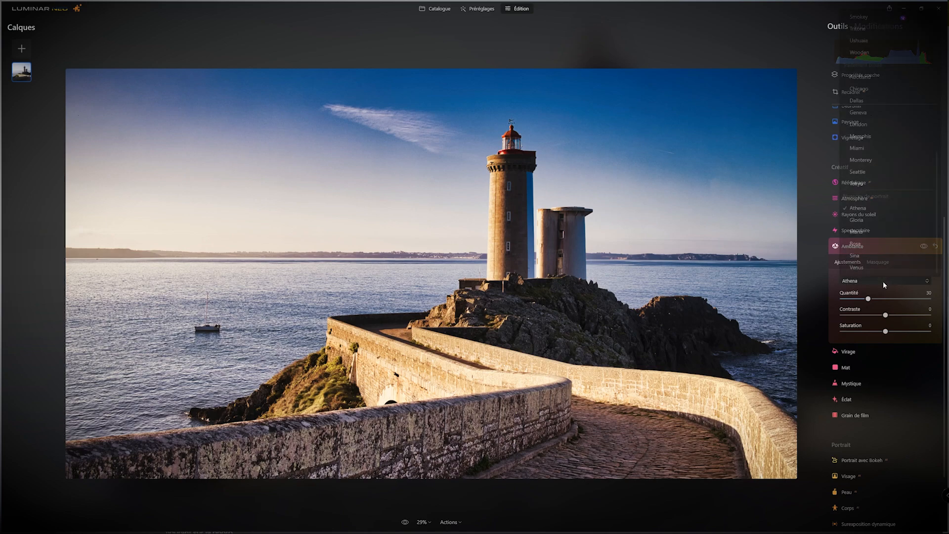
pyautogui.click(824, 288)
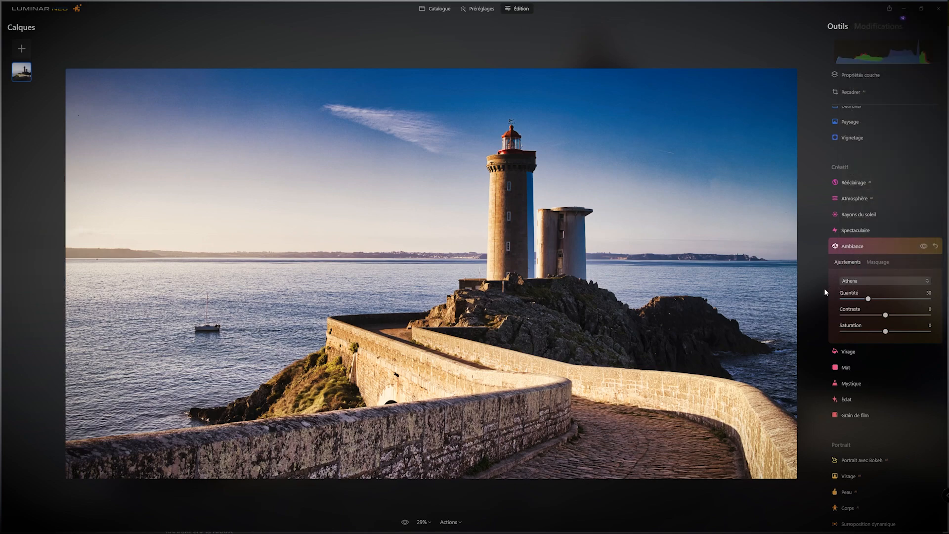
pyautogui.click(935, 247)
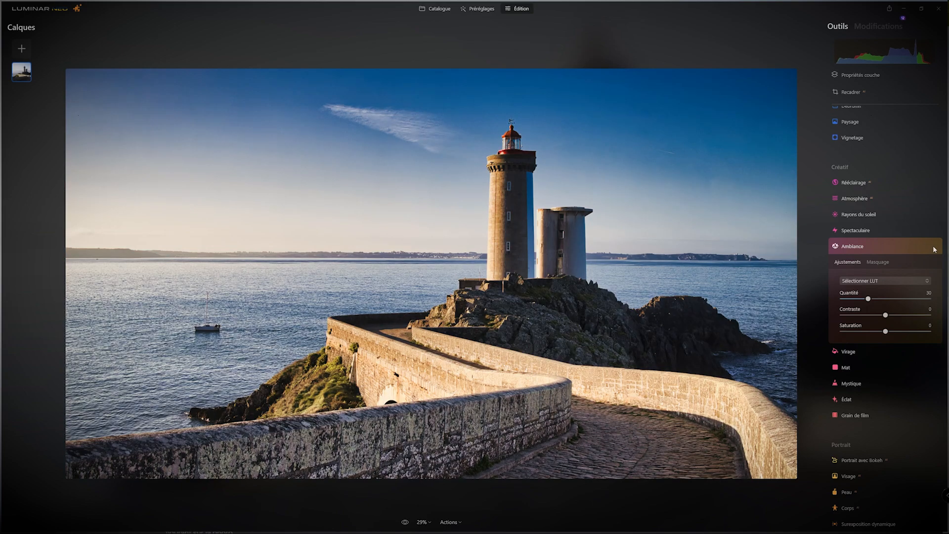
pyautogui.click(859, 247)
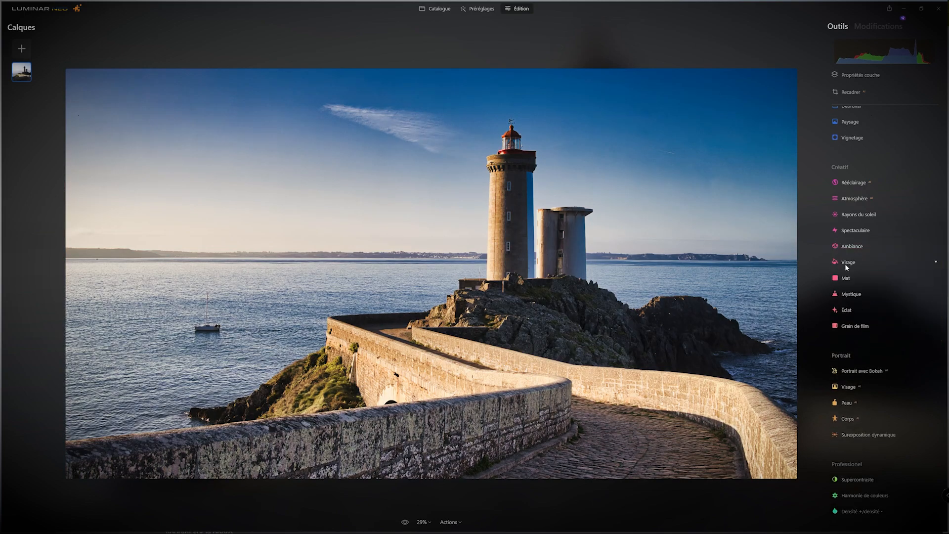
# Step: Examine the Virage tool's settings and close it
pyautogui.click(846, 263)
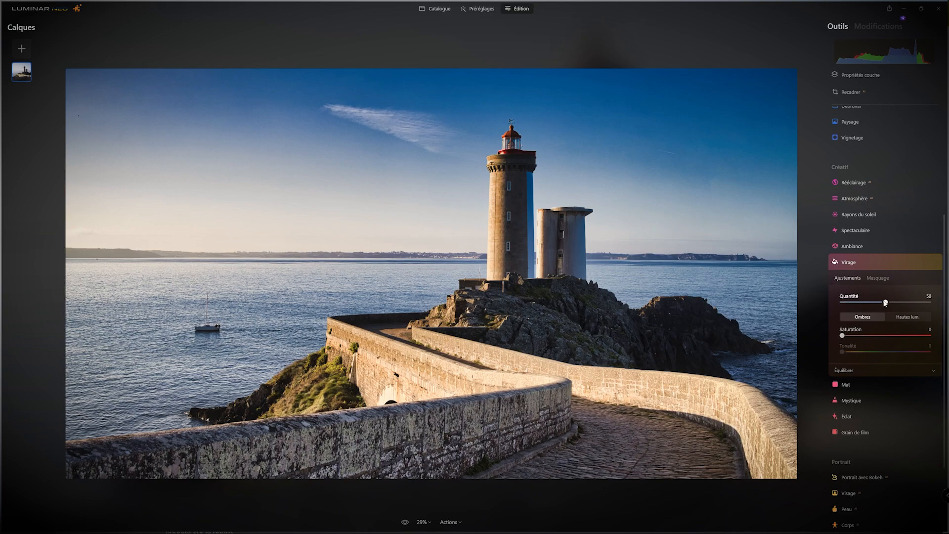
pyautogui.click(849, 263)
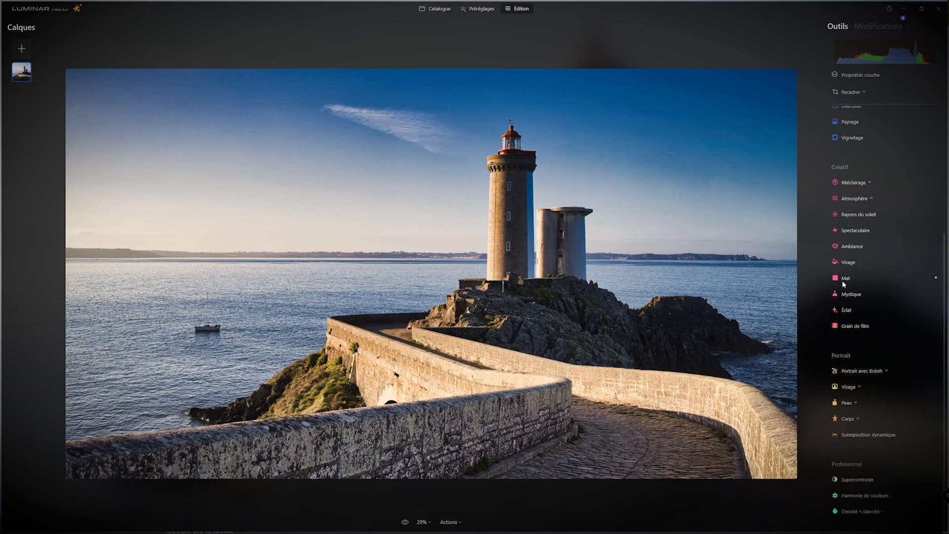
# Step: Try the Mat effect with a raised Quantité and Fondu at 23, reset it and close the tool
pyautogui.click(845, 278)
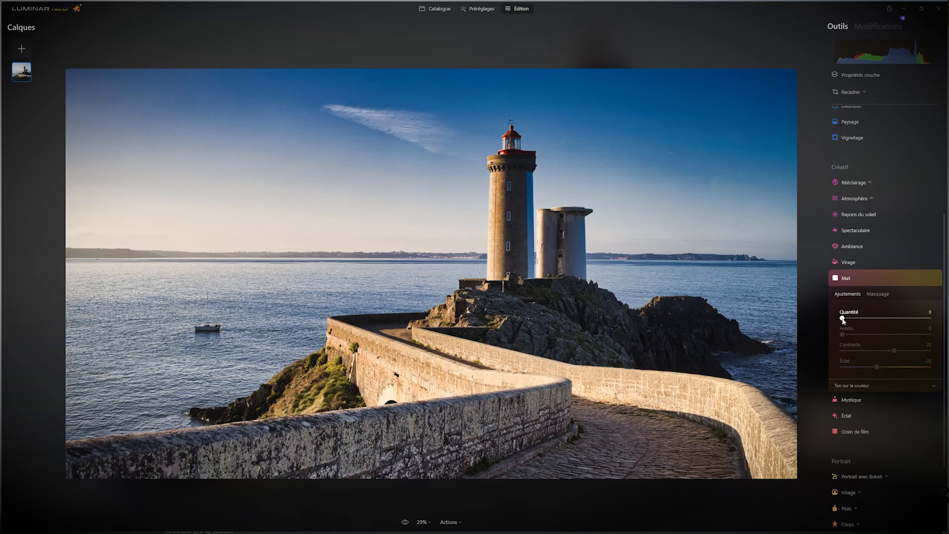
pyautogui.moveTo(842, 318); pyautogui.dragTo(870, 335)
pyautogui.click(863, 335)
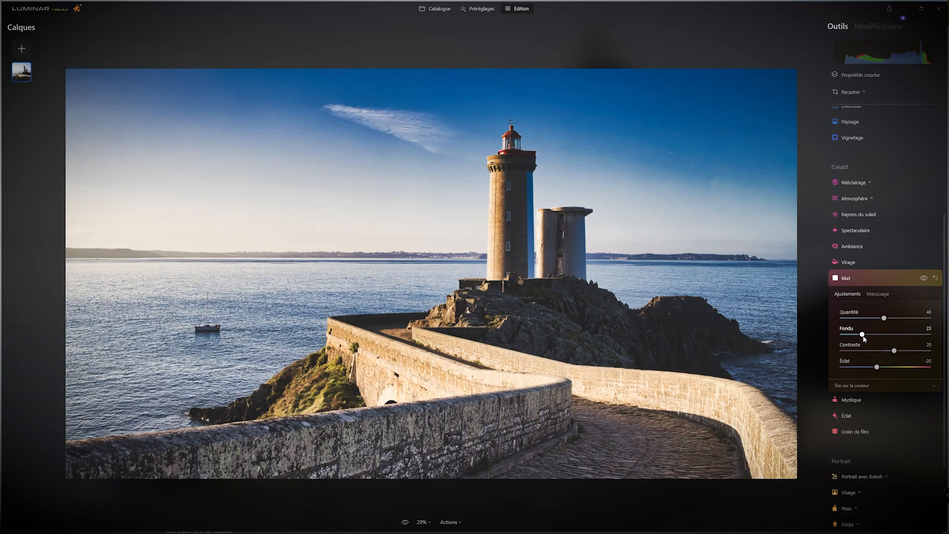
pyautogui.click(935, 279)
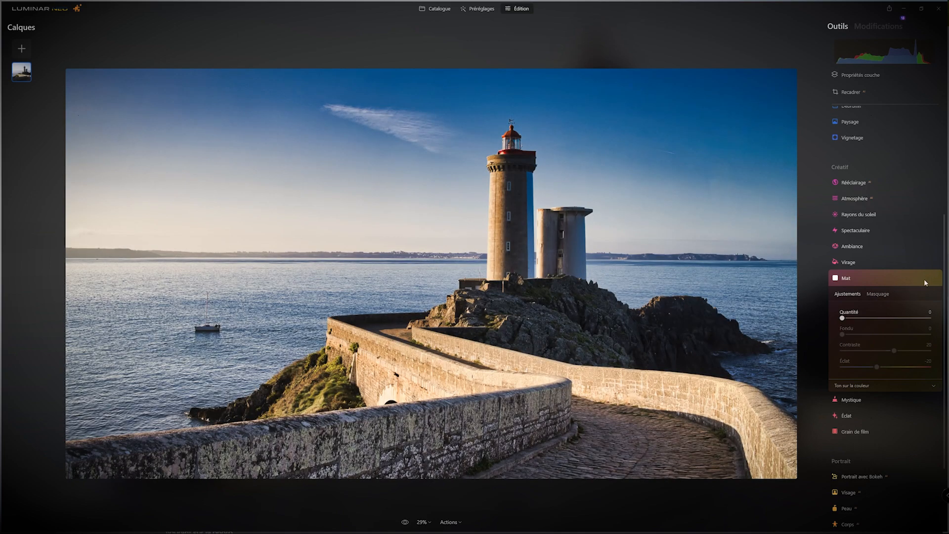
pyautogui.click(844, 280)
# Step: Try Mystique at Quantité 100, settle on Quantité 38, Ombres 74 and Lissage 43, and view its masking options
pyautogui.click(846, 295)
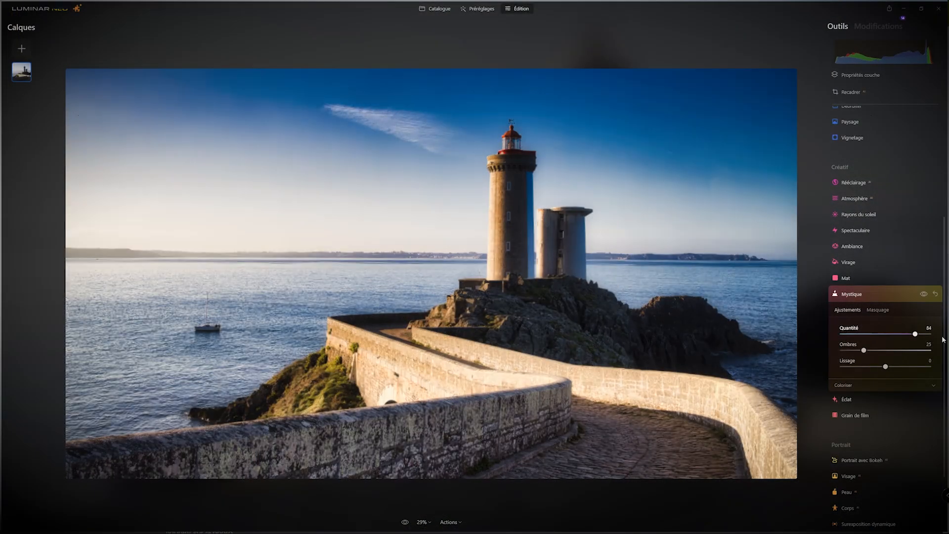
pyautogui.moveTo(915, 335); pyautogui.dragTo(943, 339)
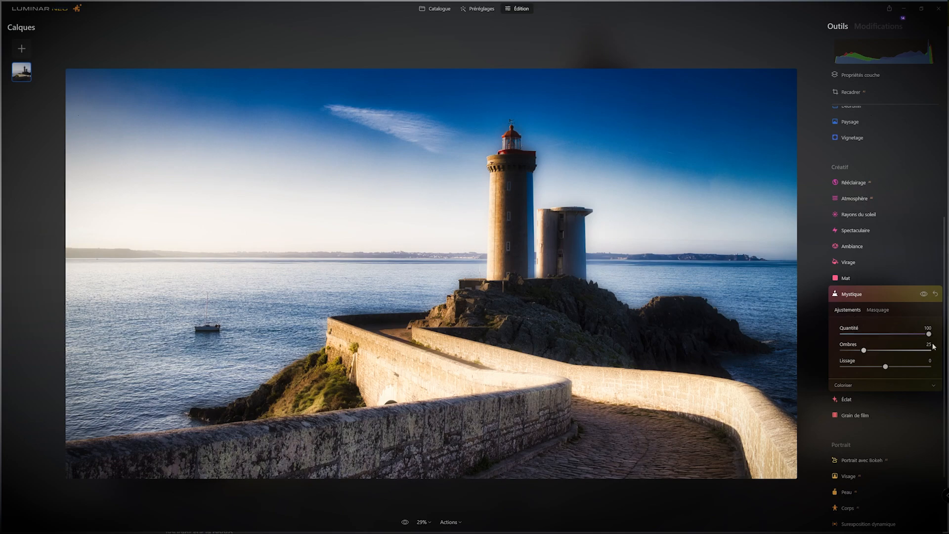
pyautogui.moveTo(930, 334); pyautogui.dragTo(904, 367)
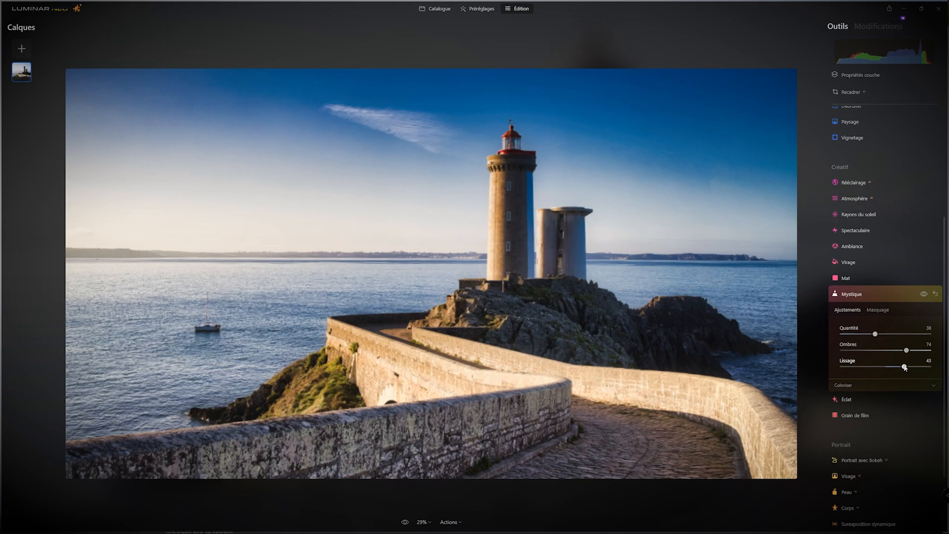
pyautogui.click(878, 310)
pyautogui.scroll(-2, 883, 302)
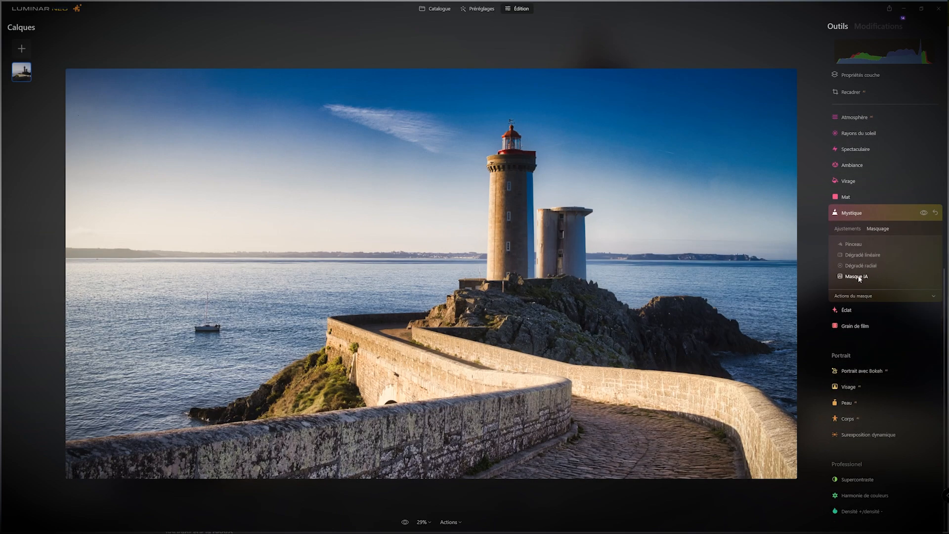
pyautogui.click(848, 228)
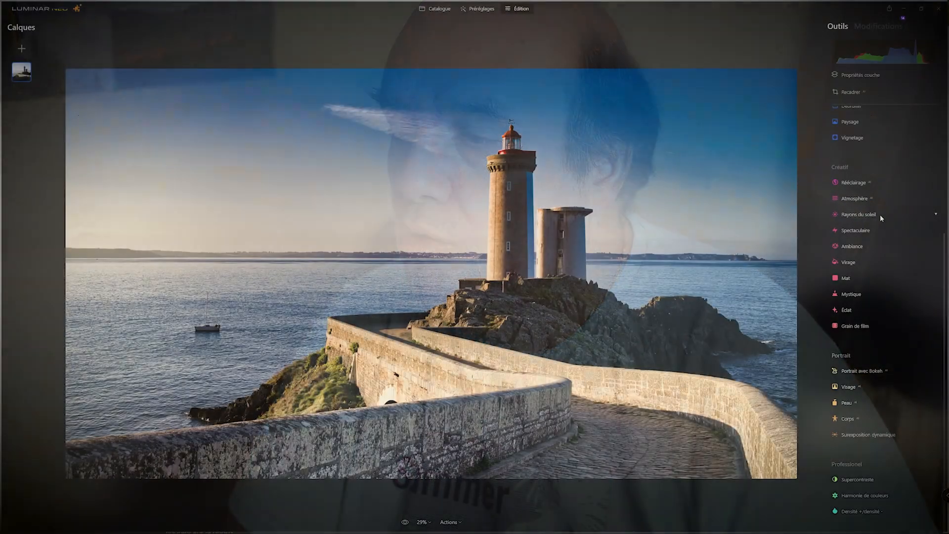
# Step: Try the Effet Orton type in Éclat with Quantité 55, reset the effect and close the tool
pyautogui.click(844, 310)
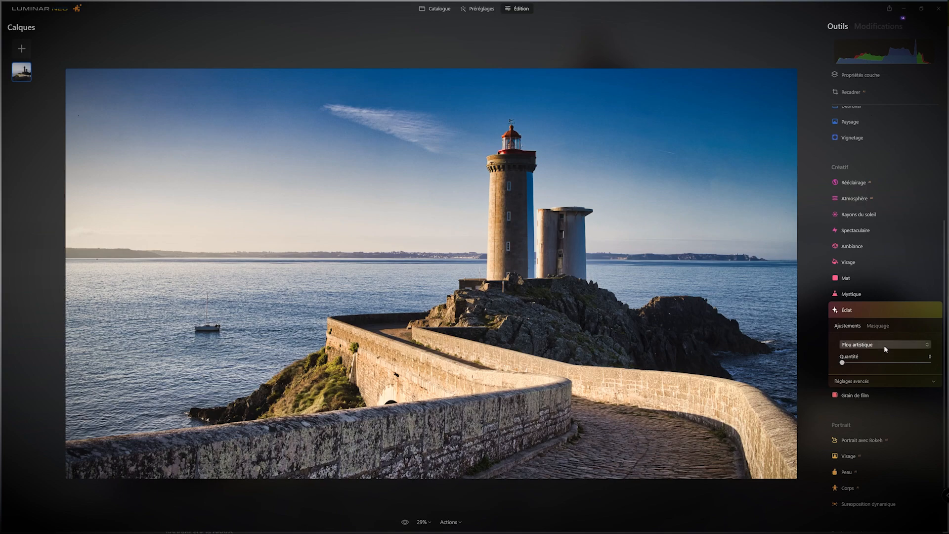
pyautogui.click(883, 346)
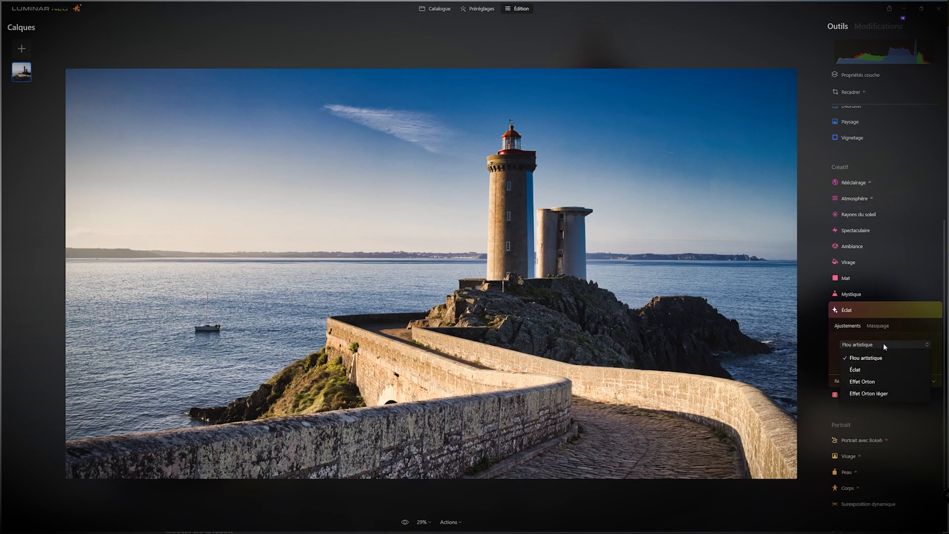
pyautogui.click(863, 382)
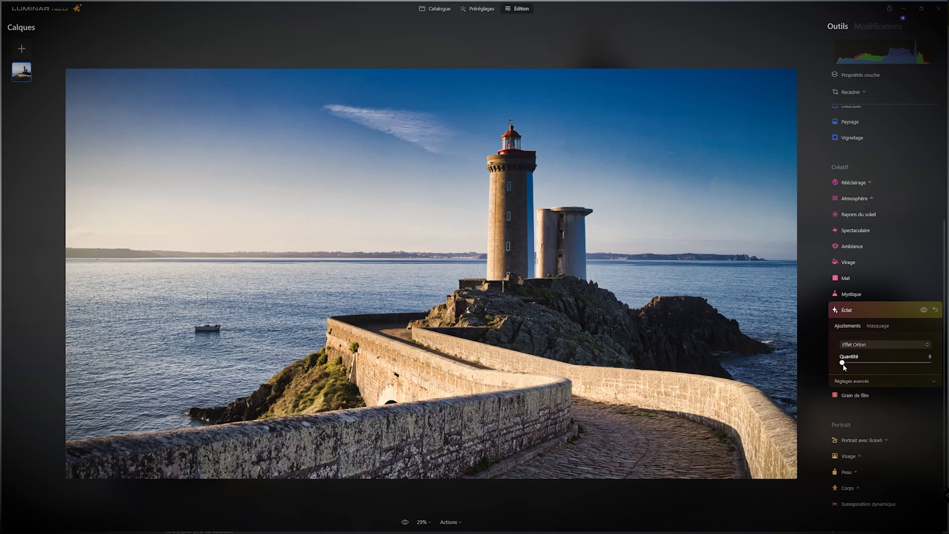
pyautogui.moveTo(843, 364); pyautogui.dragTo(896, 364)
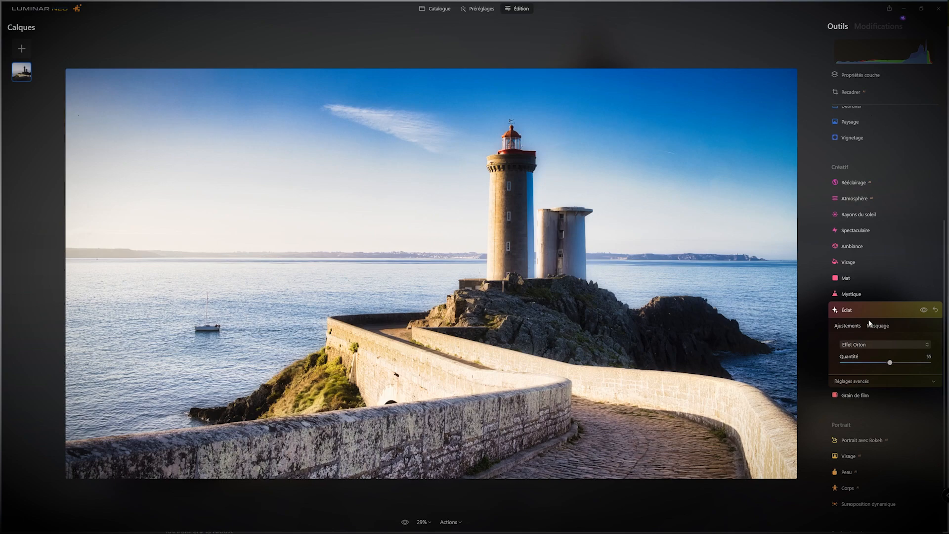
pyautogui.click(936, 310)
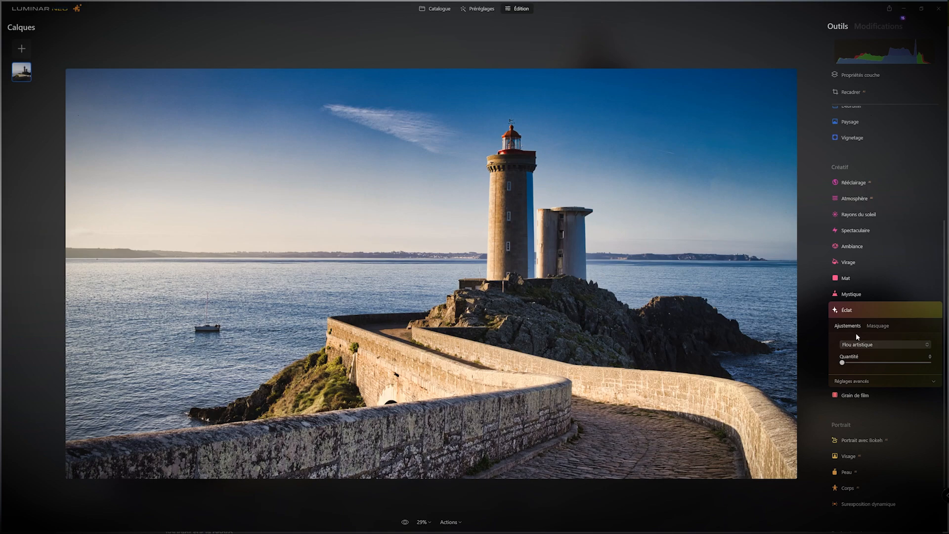
pyautogui.click(850, 310)
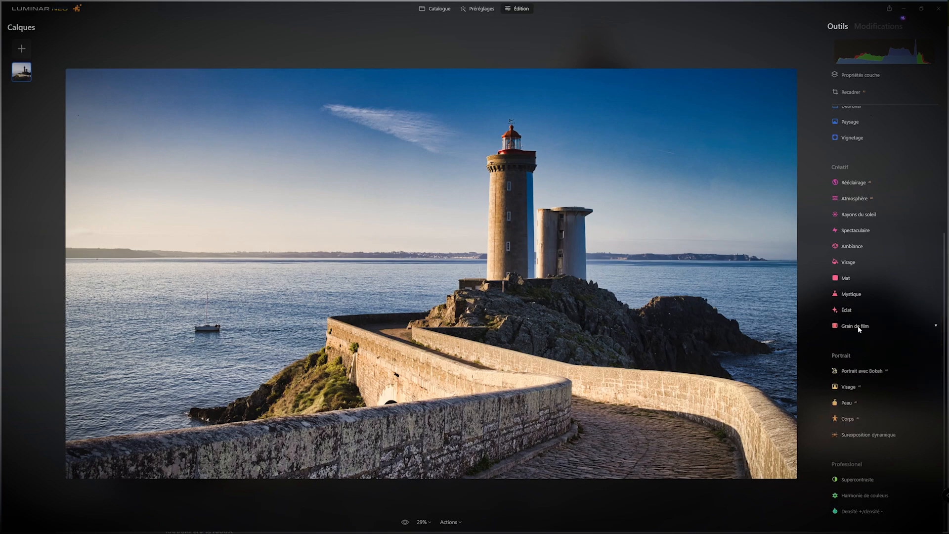
# Step: Check the masking options of Grain de film, try Quantité up to 63 and reset it to 0
pyautogui.click(855, 326)
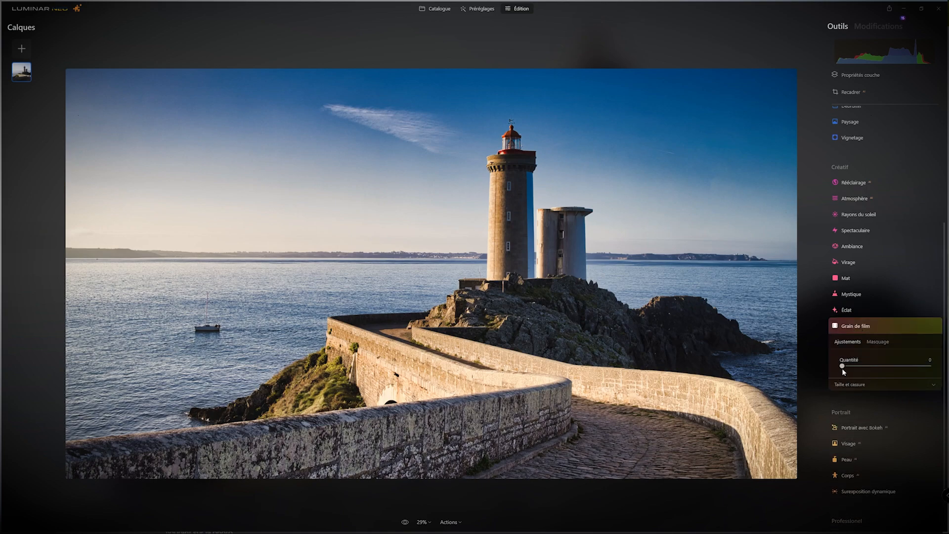
pyautogui.click(875, 343)
pyautogui.click(844, 285)
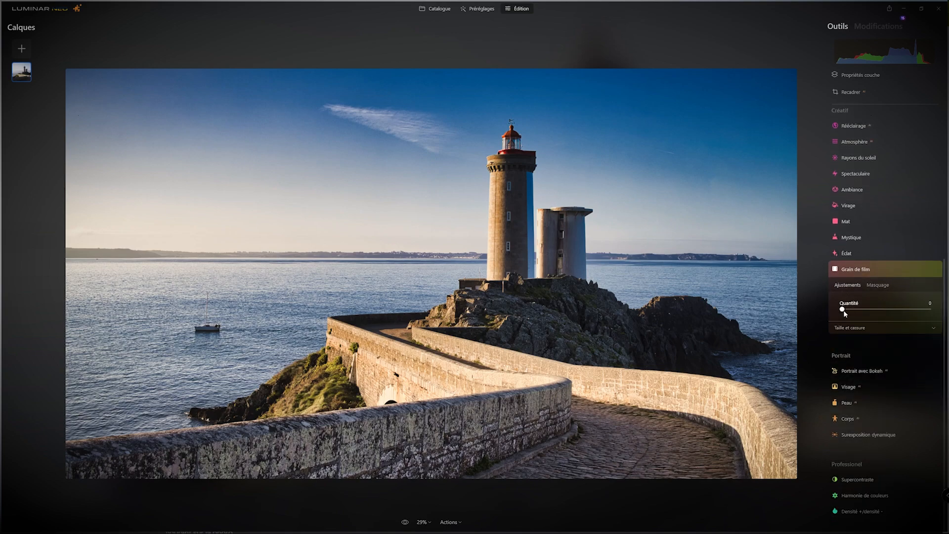
pyautogui.moveTo(844, 311); pyautogui.dragTo(863, 310)
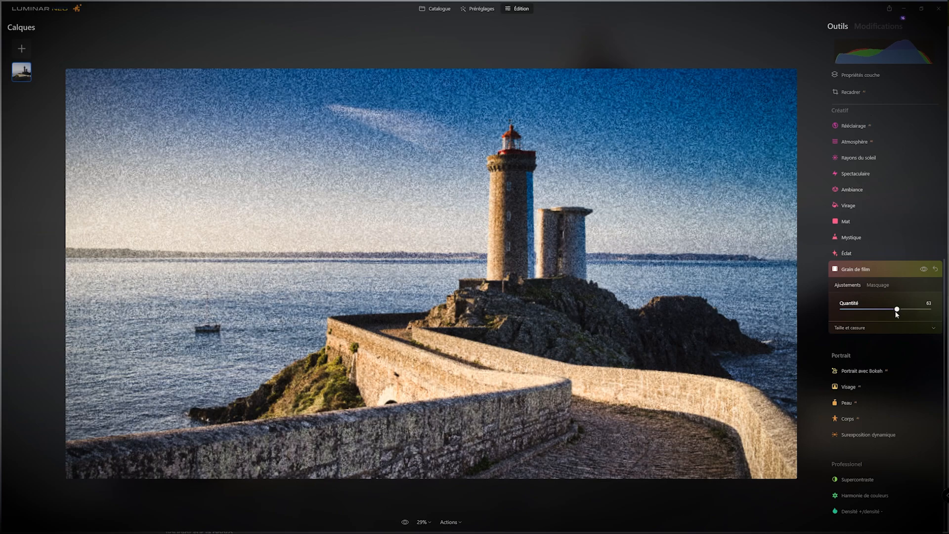
pyautogui.doubleClick(854, 312)
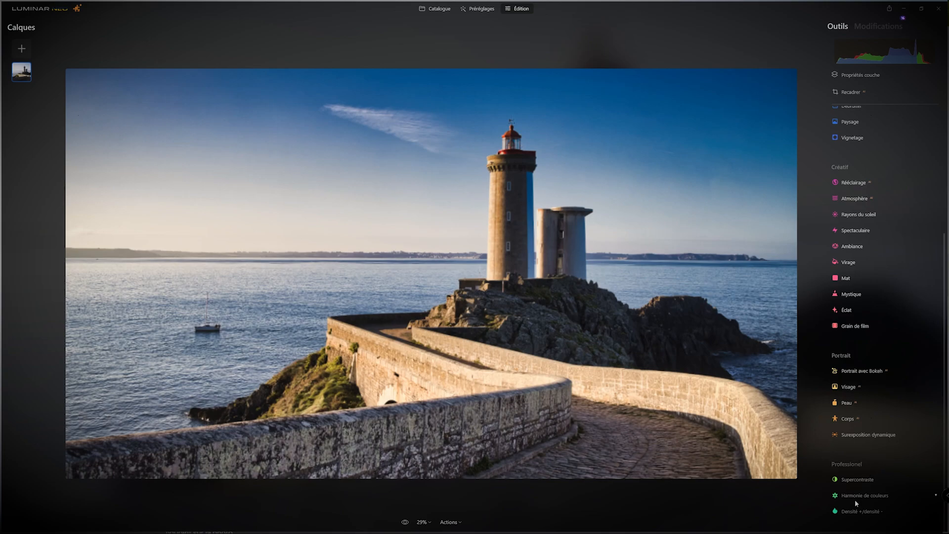
# Step: Set Points forts Contraste to 12 in Supercontraste, try a higher Contraste d'ombres and reset it to 0
pyautogui.click(852, 480)
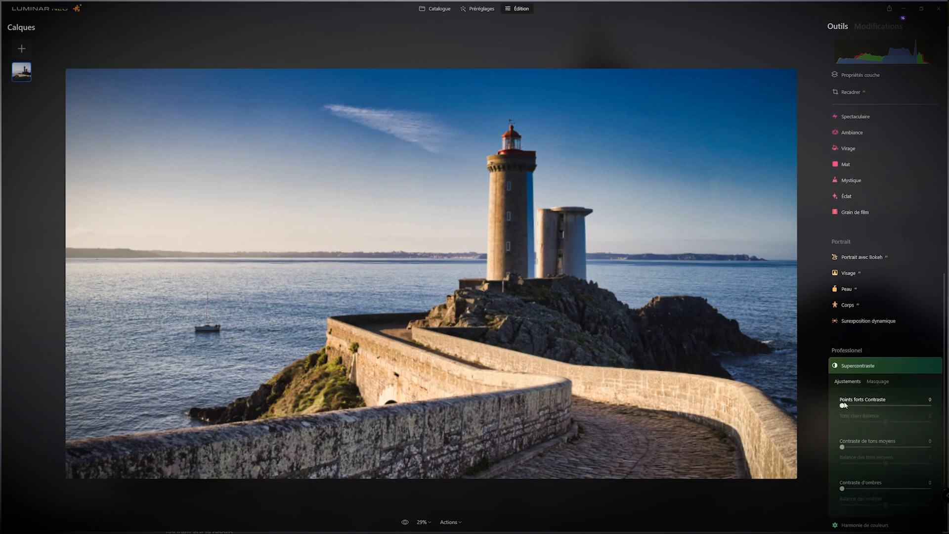
pyautogui.moveTo(847, 409); pyautogui.dragTo(853, 405)
pyautogui.moveTo(843, 488); pyautogui.dragTo(903, 489)
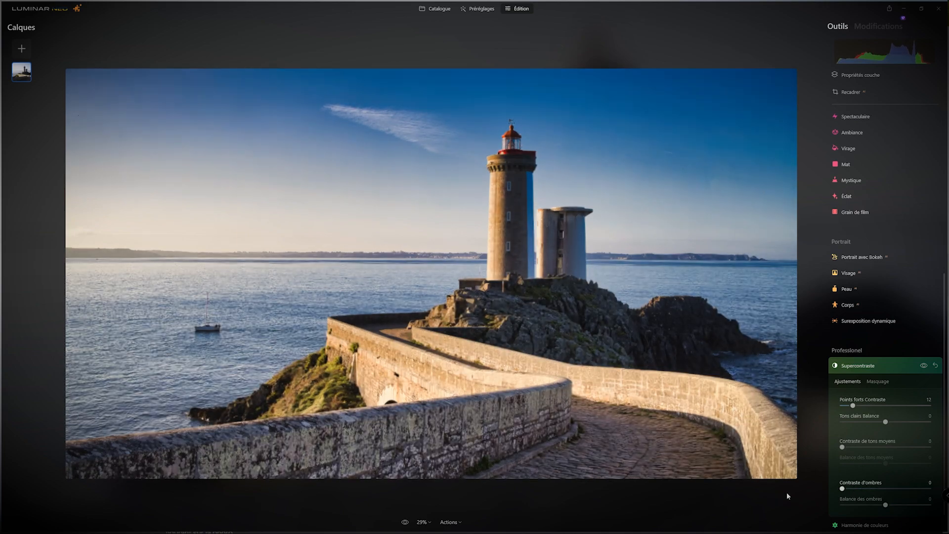
pyautogui.doubleClick(904, 488)
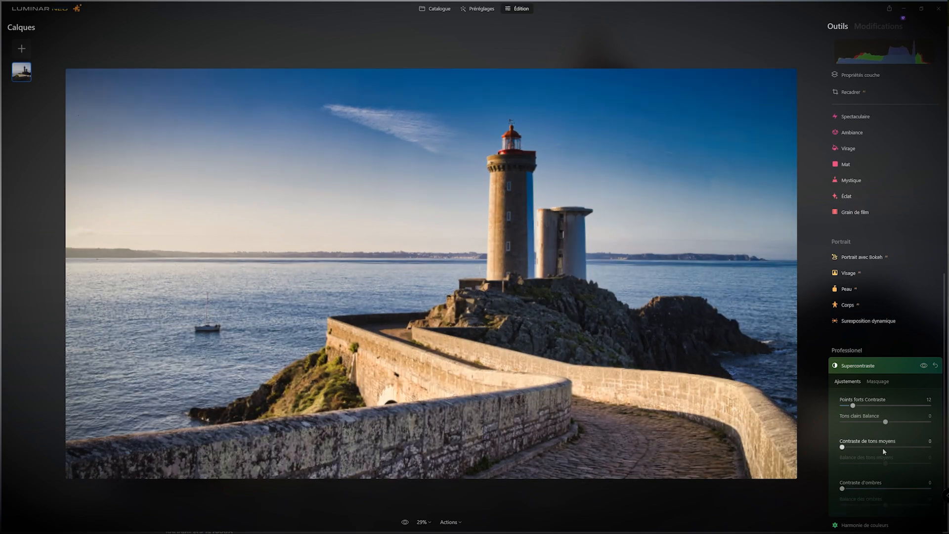
# Step: Set Contraste de tons moyens to 57, try Points forts Contraste at 56, reset it and set it to 20
pyautogui.scroll(-1, 883, 447)
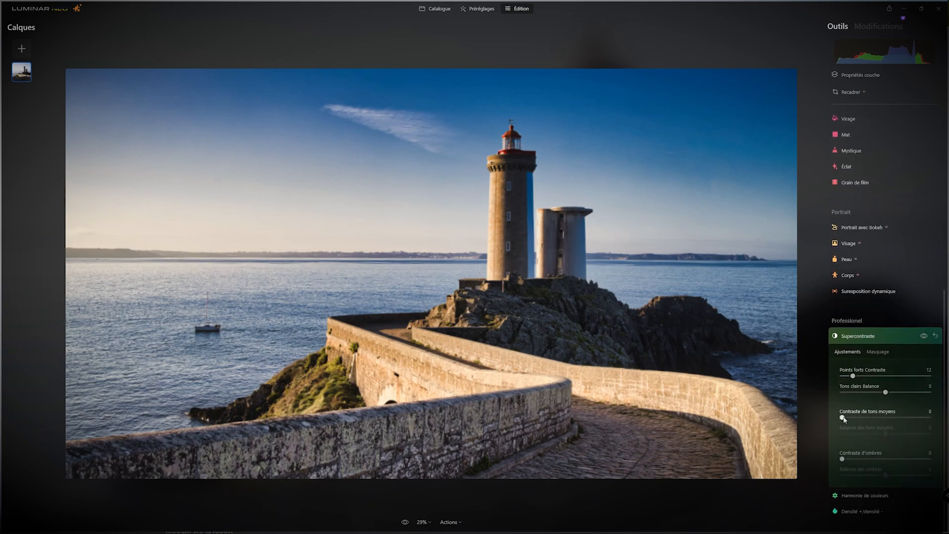
pyautogui.moveTo(844, 419); pyautogui.dragTo(895, 414)
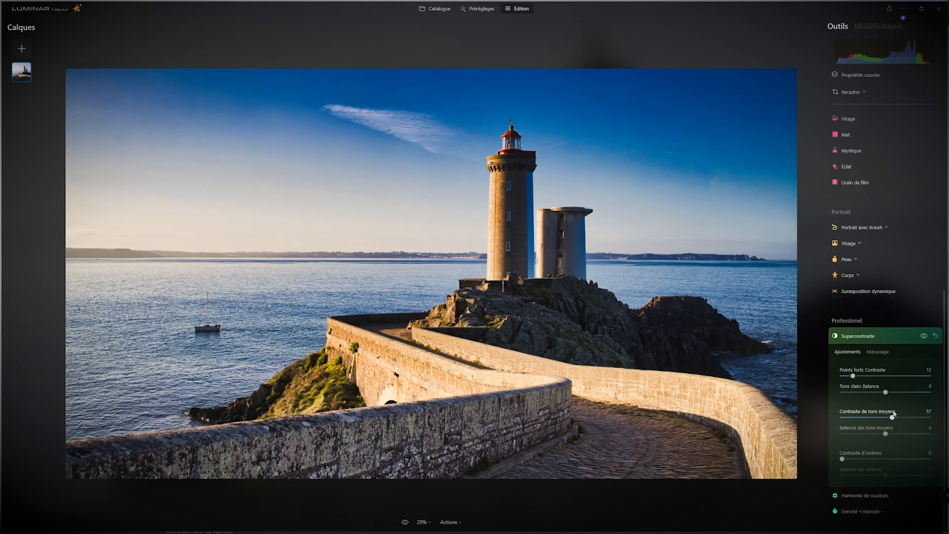
pyautogui.moveTo(853, 375); pyautogui.dragTo(891, 376)
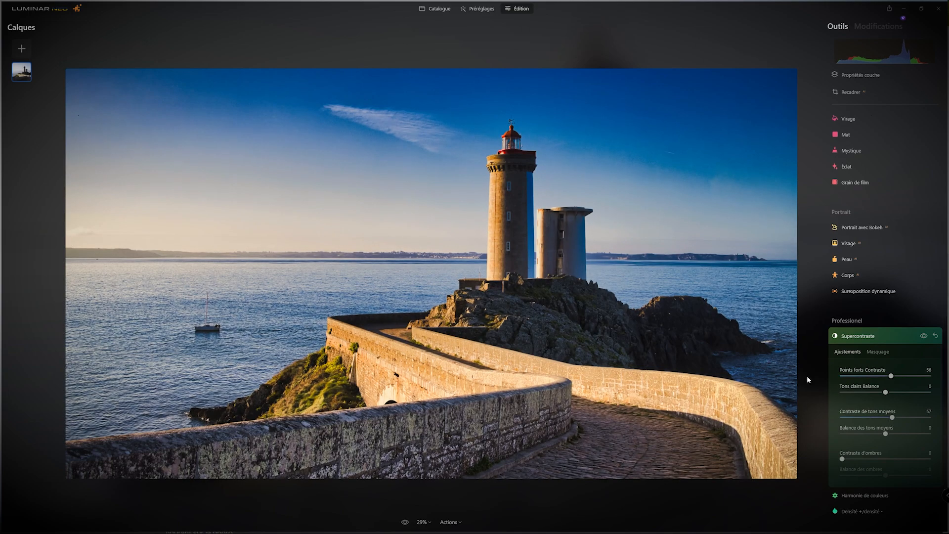
pyautogui.doubleClick(891, 376)
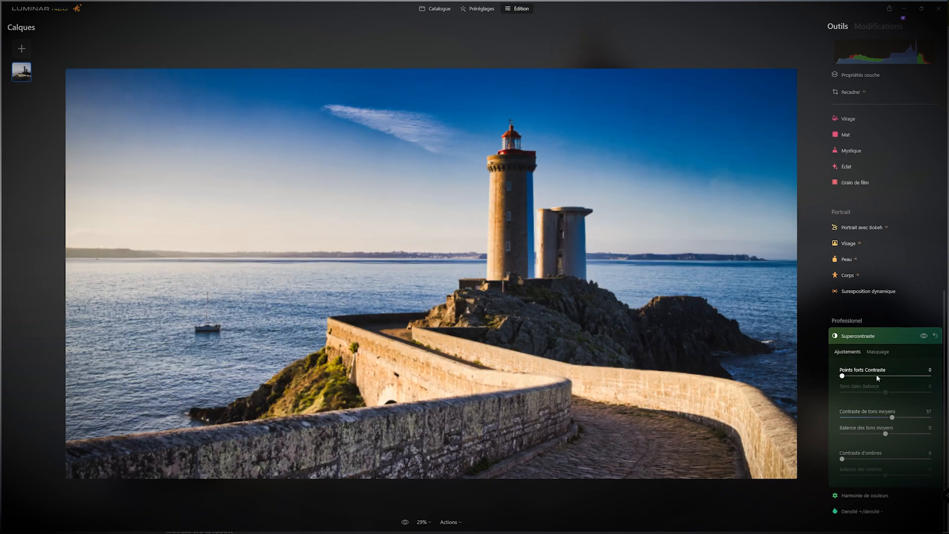
pyautogui.moveTo(842, 376); pyautogui.dragTo(861, 377)
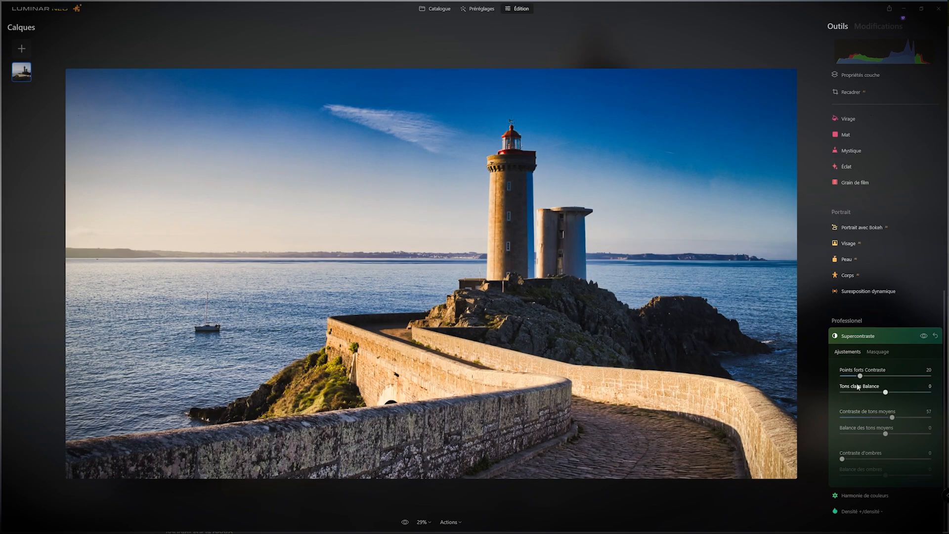
pyautogui.click(901, 338)
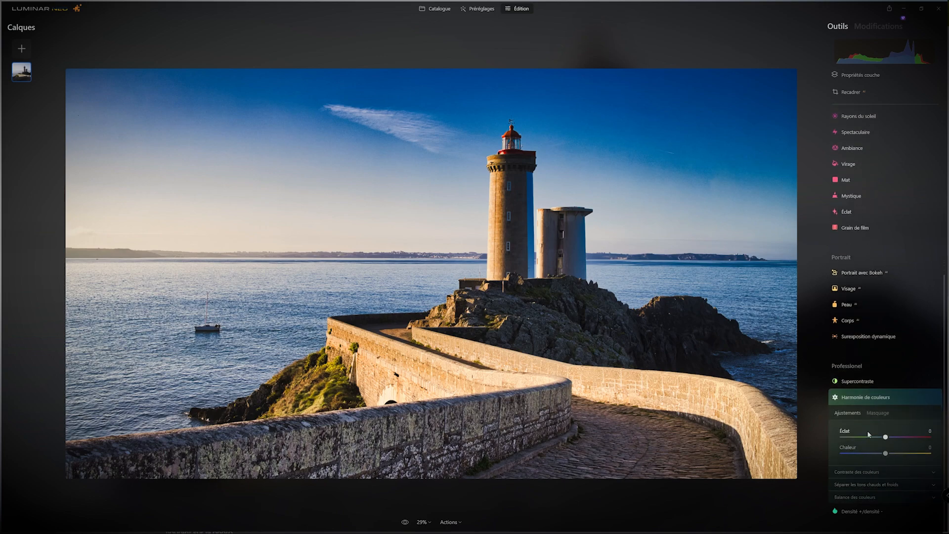
# Step: Adjust Chaleur slightly in Harmonie de couleurs and close the tool
pyautogui.moveTo(886, 454); pyautogui.dragTo(888, 455)
pyautogui.click(859, 398)
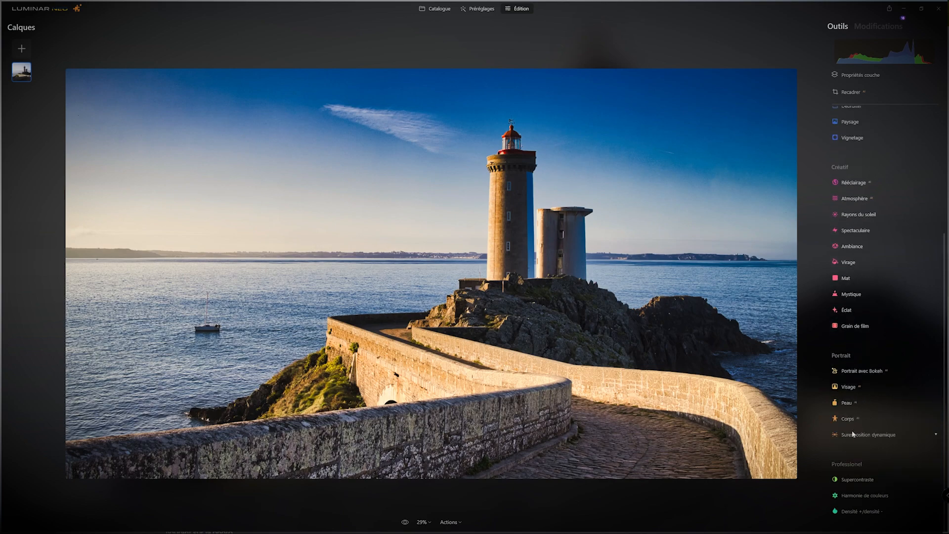
# Step: Lighten the dark rocks beside the lighthouse with the Densité +/densité - brush, raising Intensité to 73, and compare before and after
pyautogui.click(855, 513)
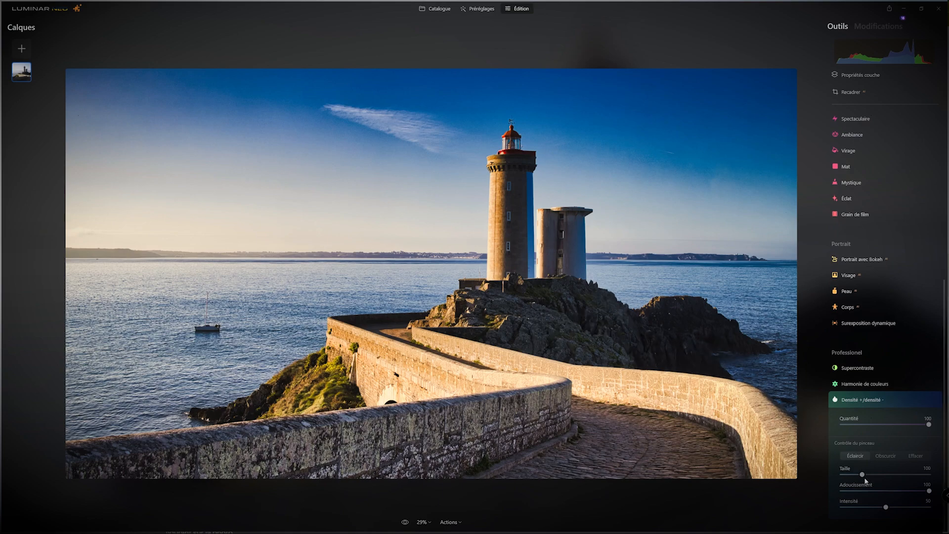
pyautogui.moveTo(647, 334)
pyautogui.mouseDown()
pyautogui.moveTo(674, 332)
pyautogui.moveTo(675, 316)
pyautogui.mouseUp()
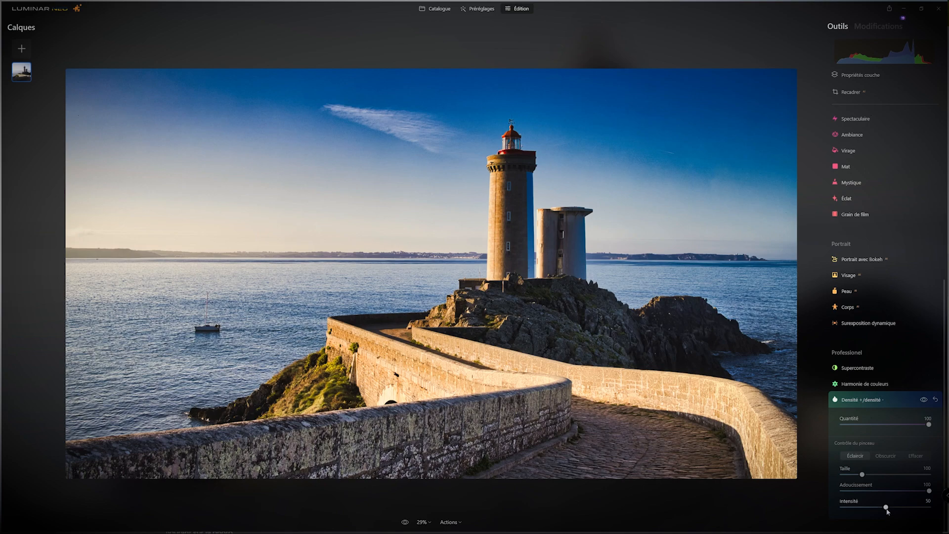
pyautogui.moveTo(887, 508); pyautogui.dragTo(907, 508)
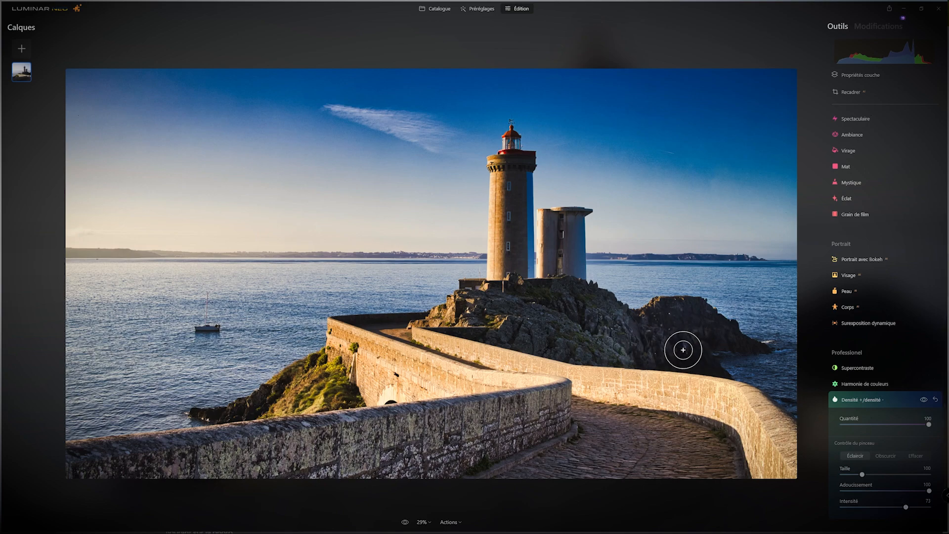
pyautogui.moveTo(623, 330)
pyautogui.mouseDown()
pyautogui.moveTo(543, 330)
pyautogui.moveTo(510, 316)
pyautogui.moveTo(615, 332)
pyautogui.moveTo(559, 310)
pyautogui.moveTo(588, 328)
pyautogui.moveTo(663, 339)
pyautogui.moveTo(635, 345)
pyautogui.mouseUp()
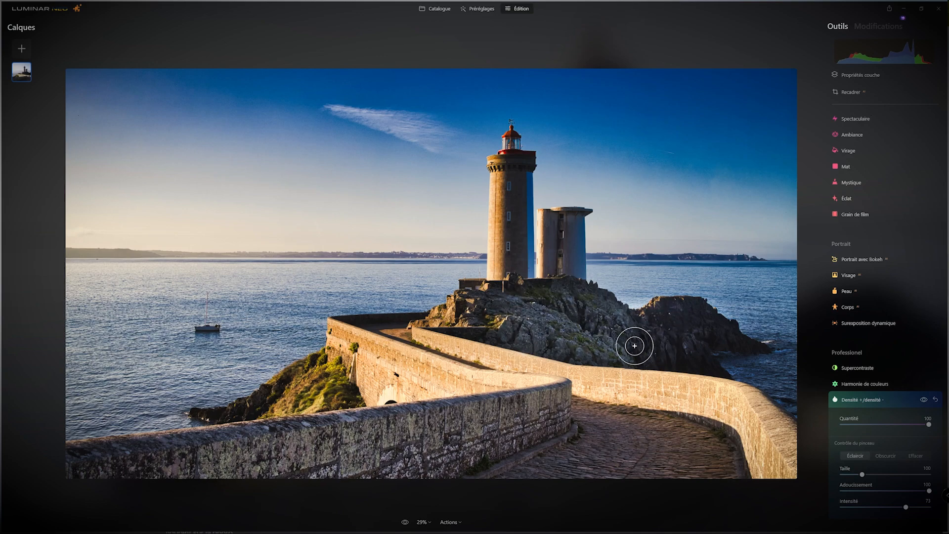
pyautogui.click(925, 401)
pyautogui.click(924, 400)
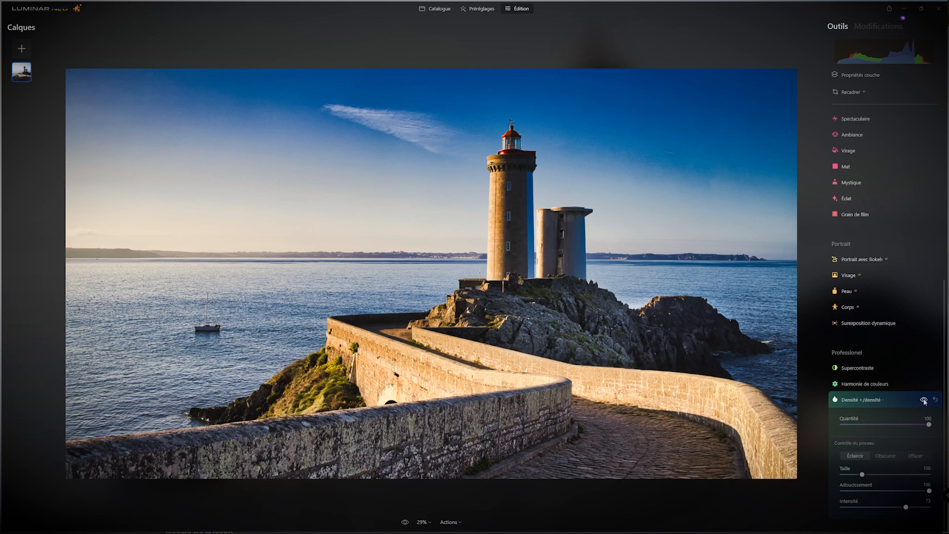
# Step: Reset the Densité +/densité - retouching on the rocks and close the tool
pyautogui.click(935, 401)
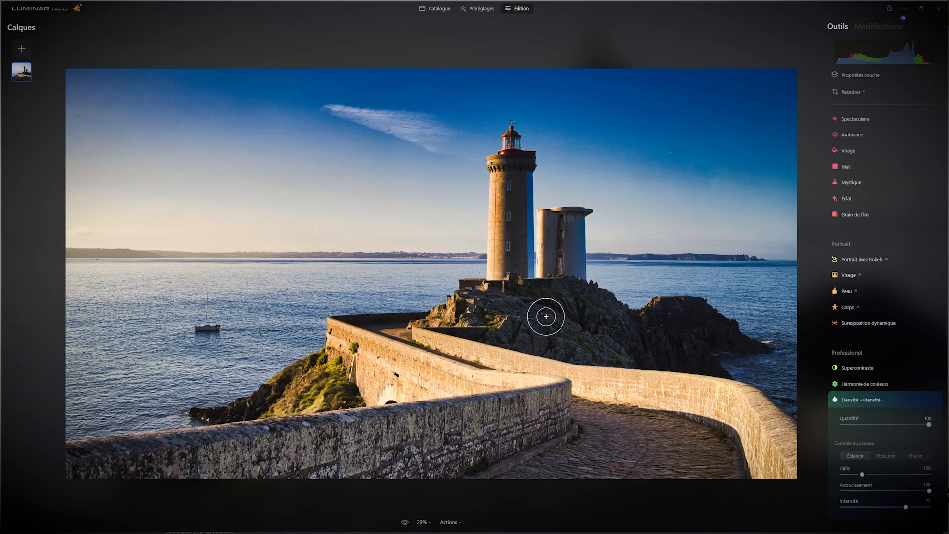
pyautogui.click(868, 400)
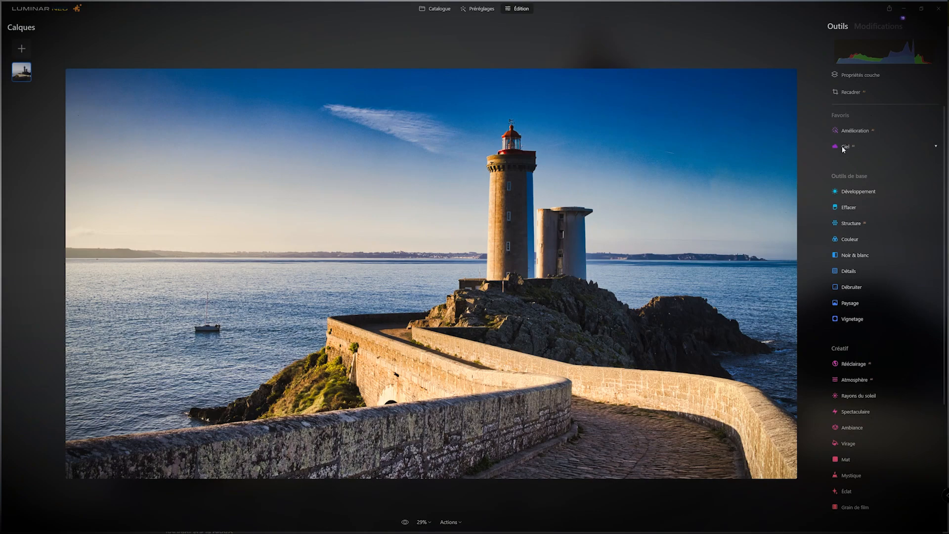
# Step: Replace the sky with the Dramatic Sunset 1 preset using the Ciel tool
pyautogui.click(844, 147)
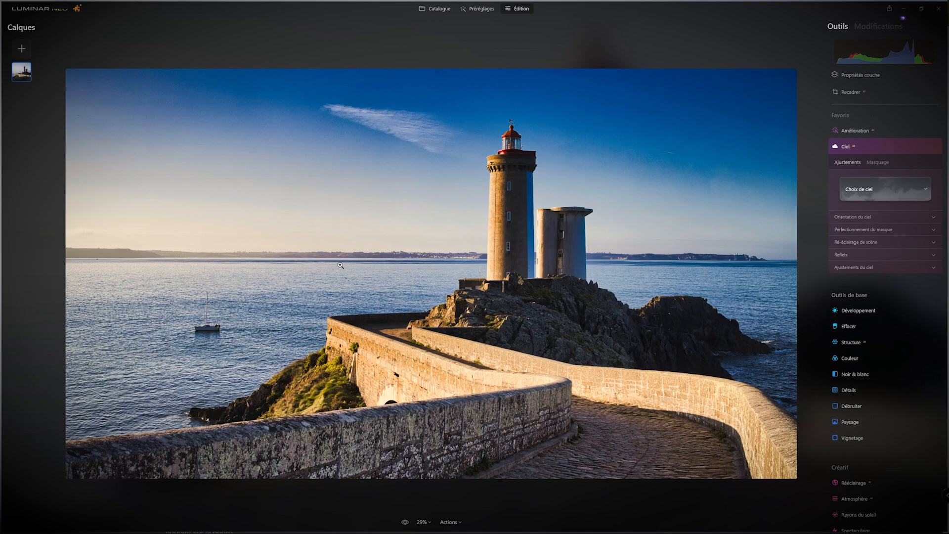
pyautogui.click(910, 193)
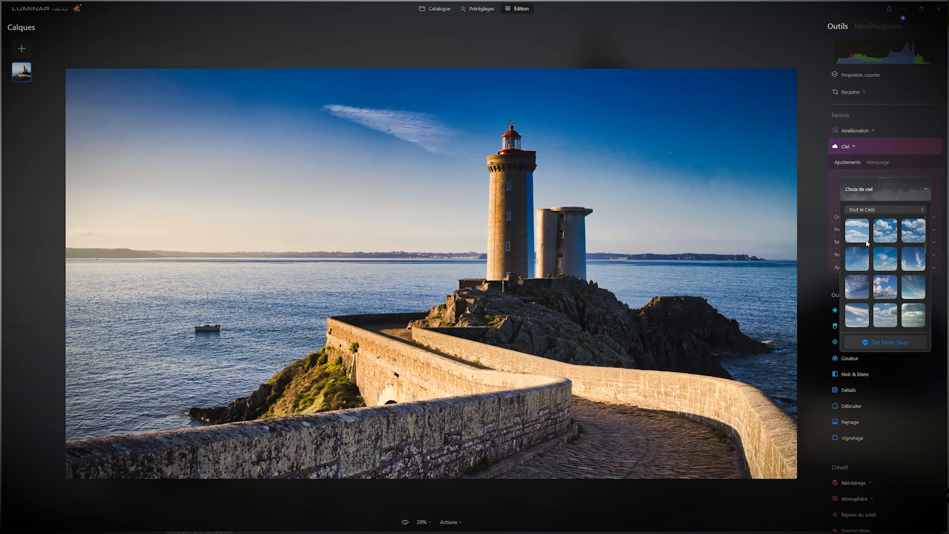
pyautogui.scroll(-10, 867, 243)
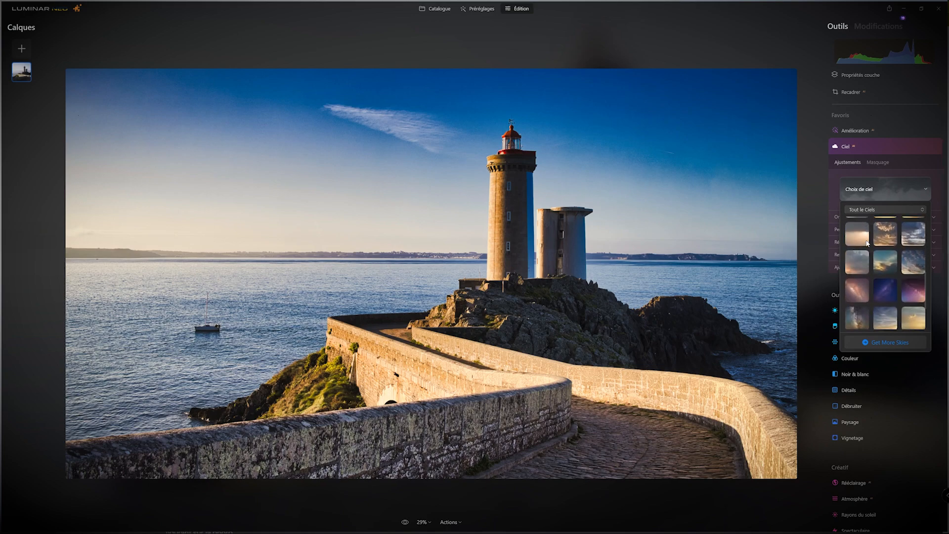
pyautogui.scroll(-6, 867, 243)
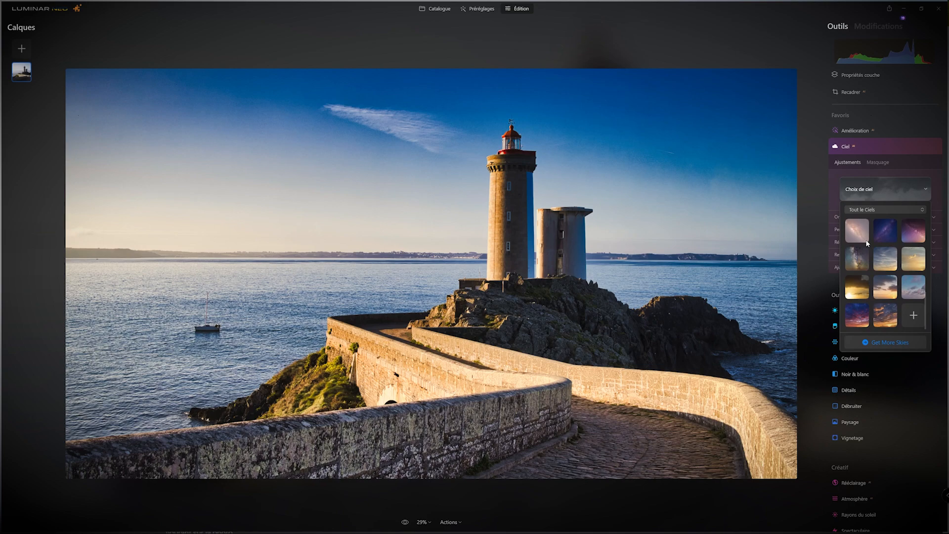
pyautogui.scroll(8, 855, 272)
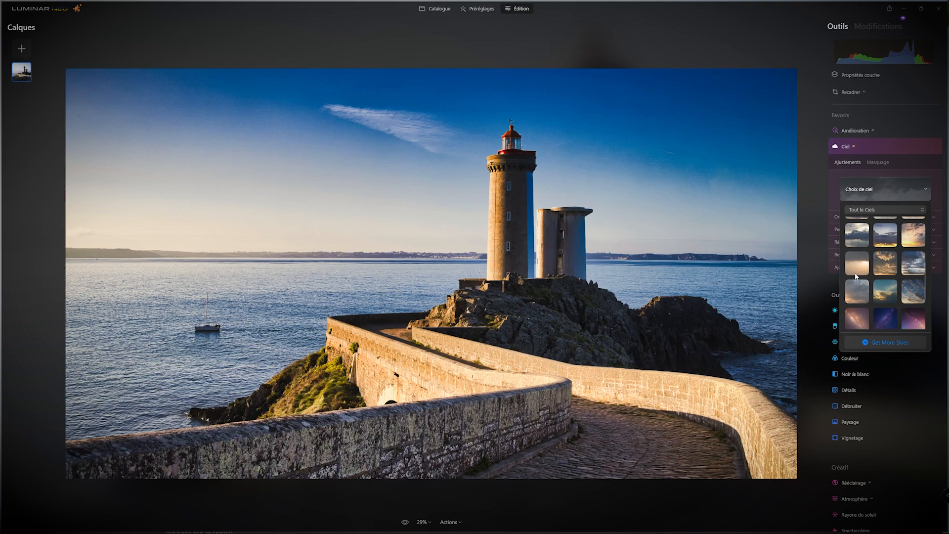
pyautogui.click(912, 237)
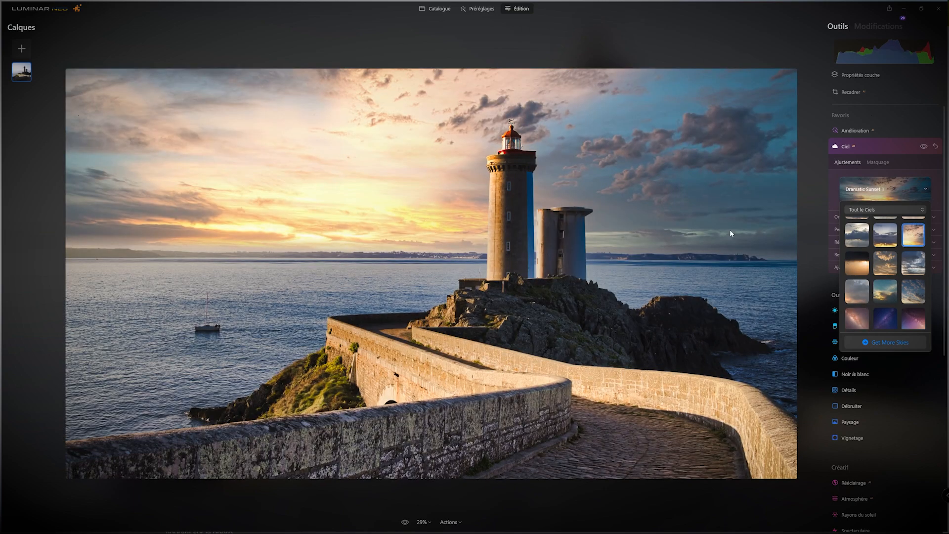
# Step: Try the Sunset Clouds 3 and Sunset Clouds 2 skies and return to Dramatic Sunset 1
pyautogui.scroll(-5, 871, 284)
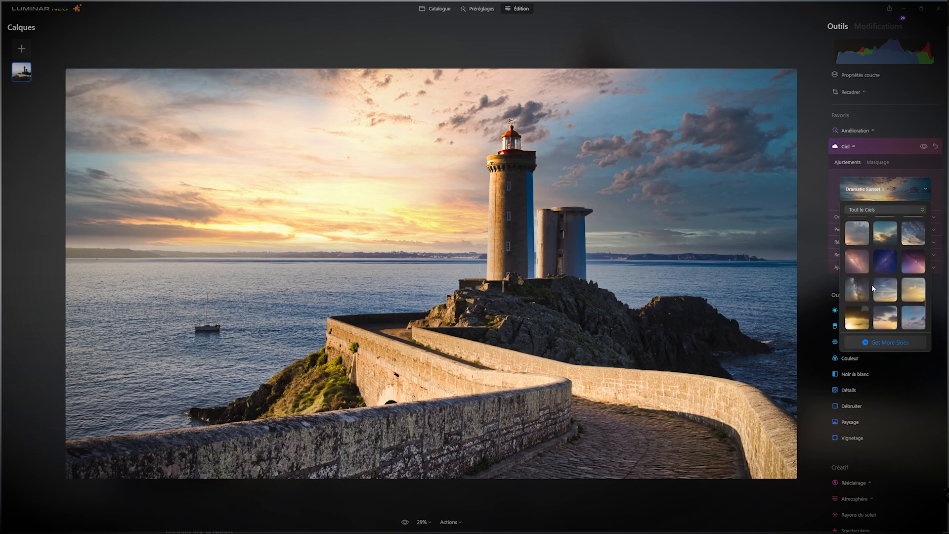
pyautogui.click(879, 312)
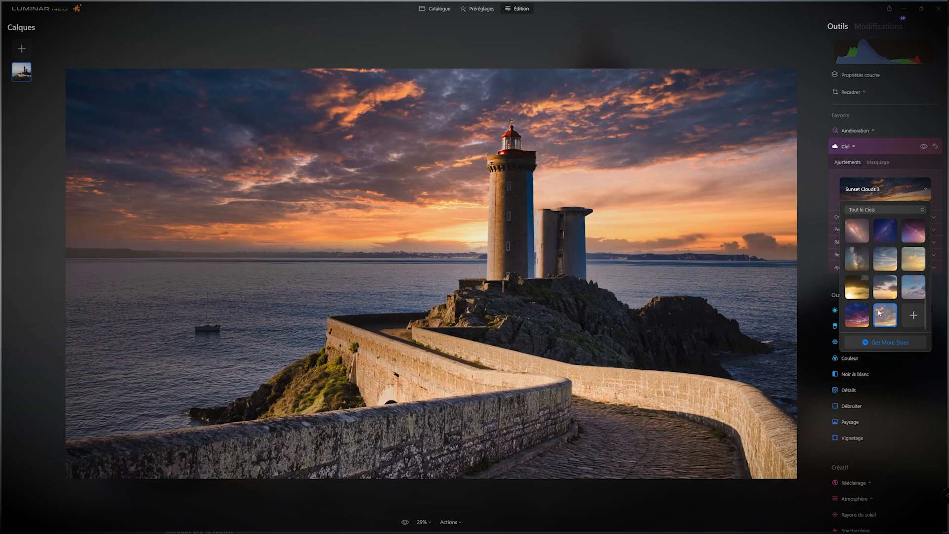
pyautogui.click(861, 319)
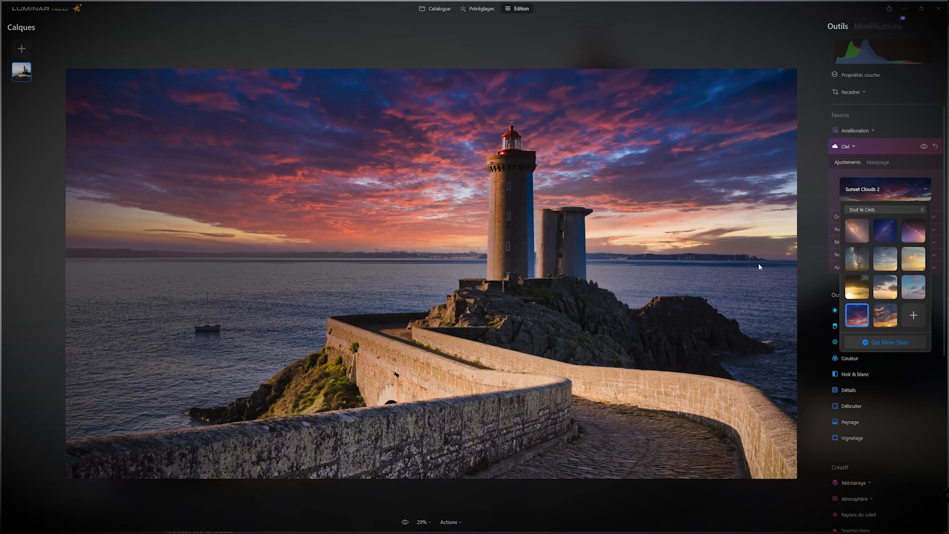
pyautogui.scroll(10, 881, 255)
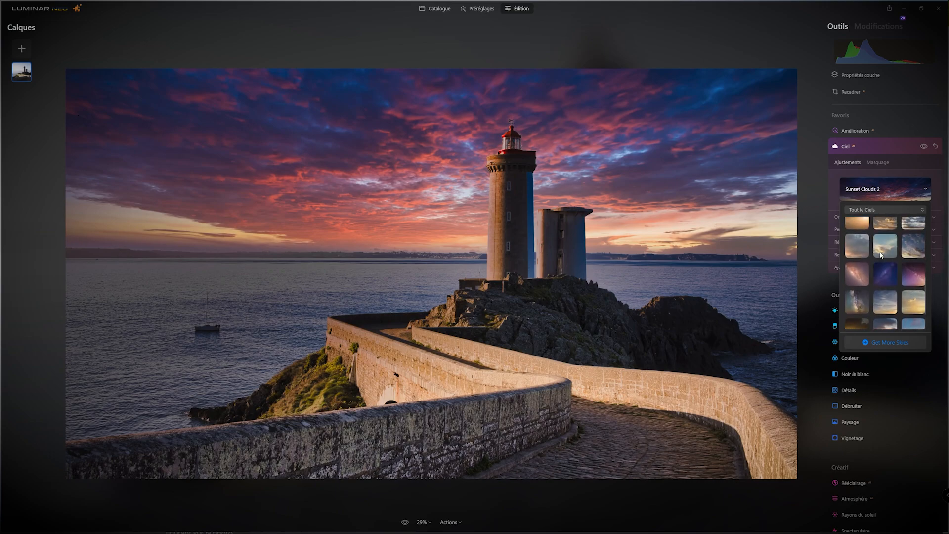
pyautogui.click(916, 282)
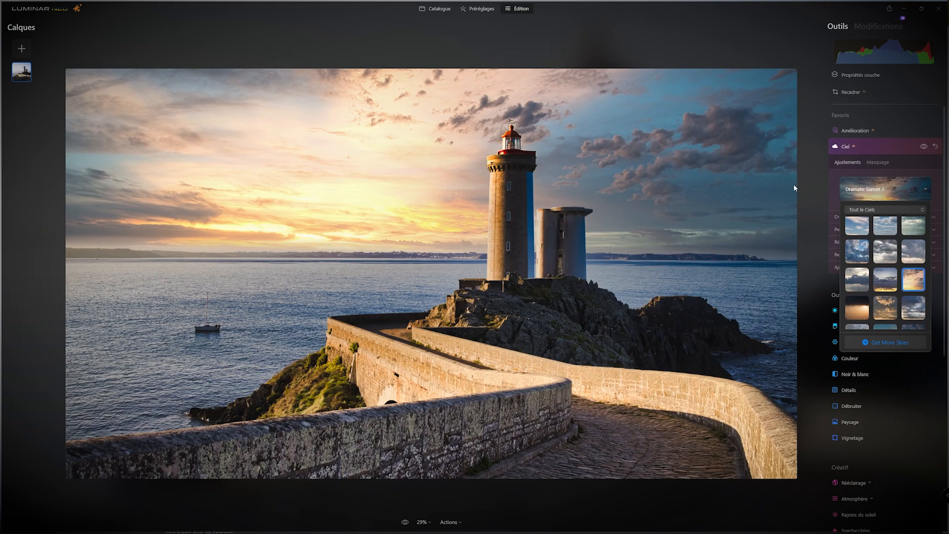
pyautogui.click(833, 199)
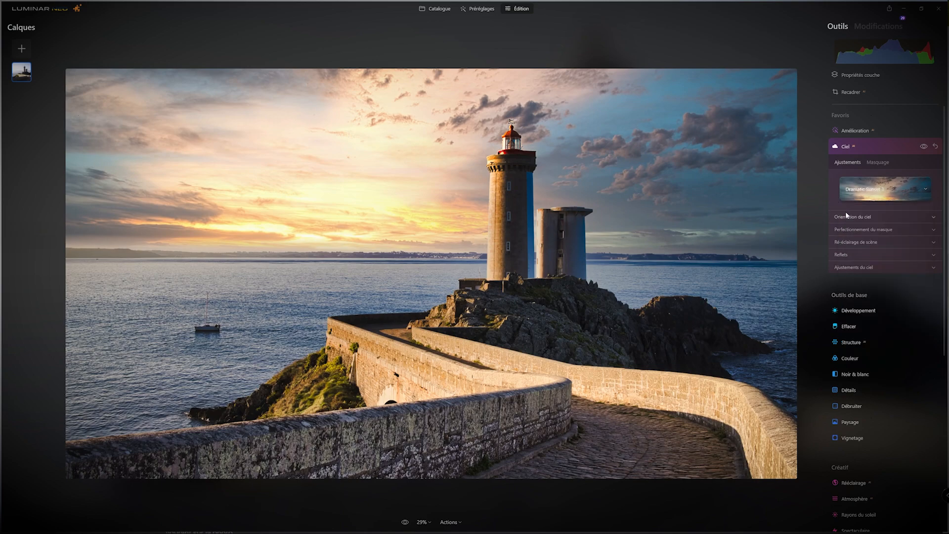
# Step: Review the Orientation du ciel and Perfectionnement du masque settings, checking the sky mask's edges around the lighthouse up close
pyautogui.click(858, 218)
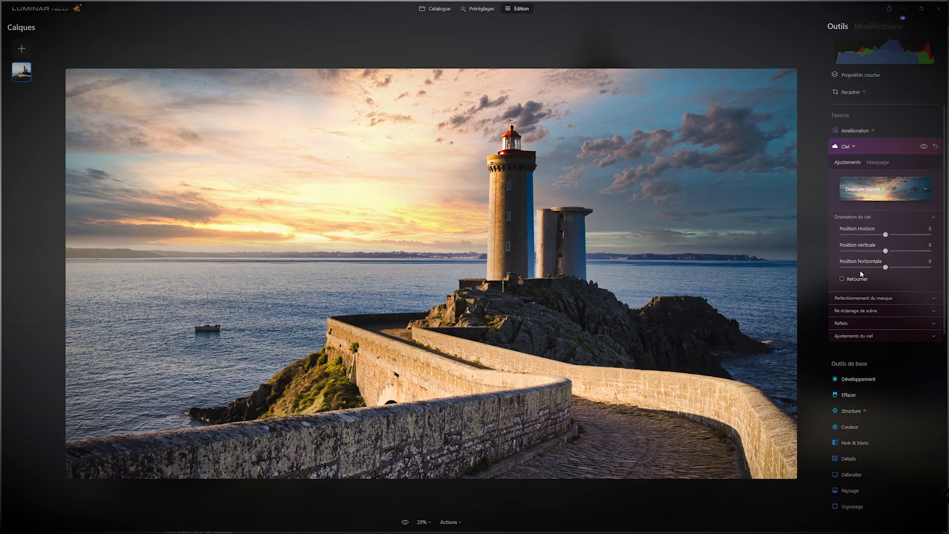
pyautogui.click(838, 219)
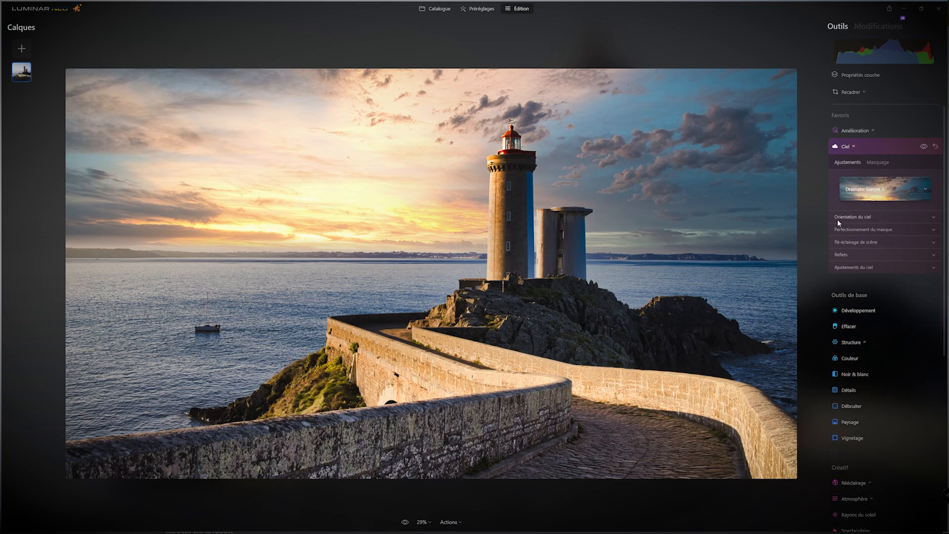
pyautogui.click(841, 229)
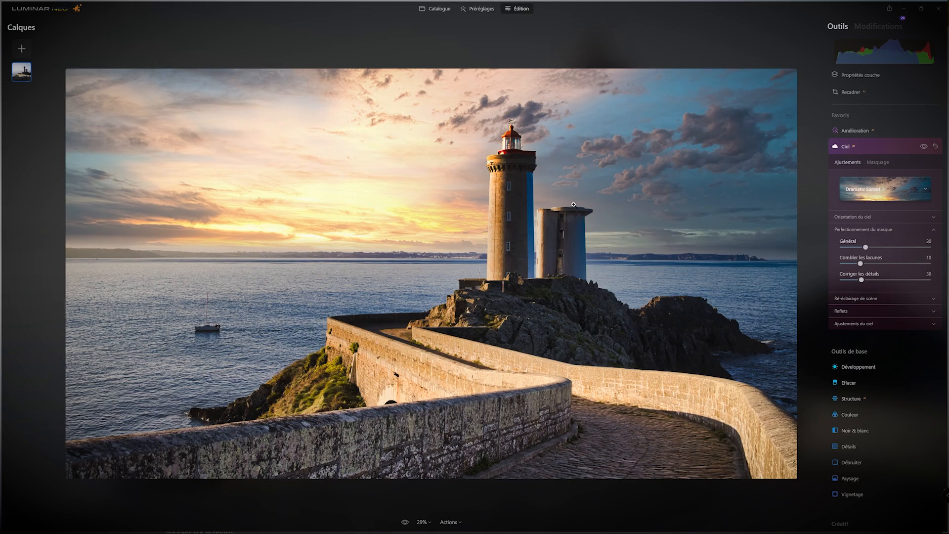
pyautogui.click(509, 134)
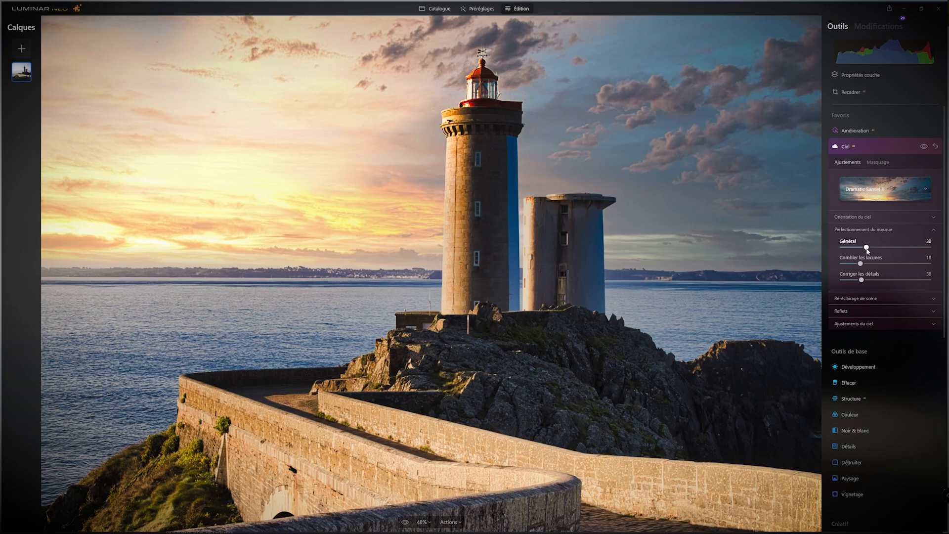
pyautogui.moveTo(867, 249); pyautogui.dragTo(875, 280)
pyautogui.click(852, 229)
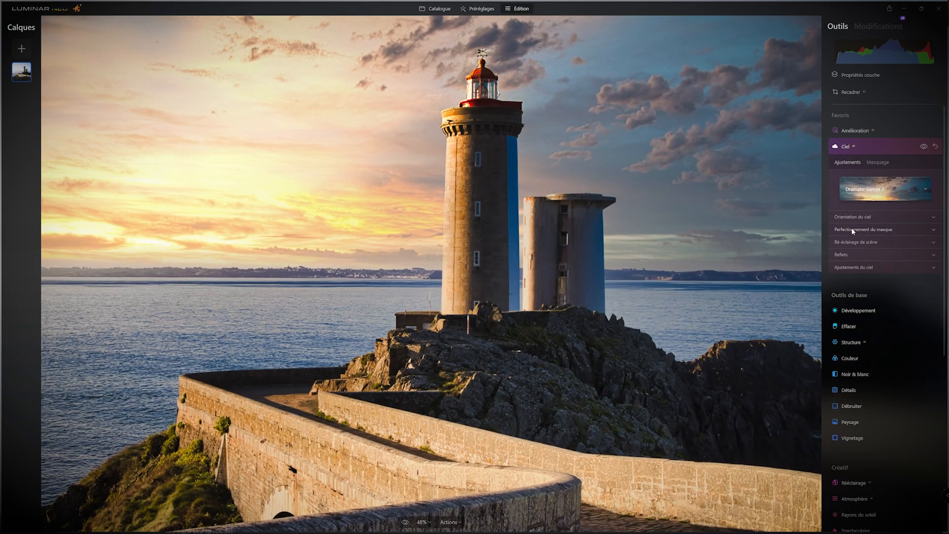
# Step: Try Intensité du ré-éclairage at 41 and Saturation du ré-éclairage at 37, and settle on 20 and 24
pyautogui.click(847, 241)
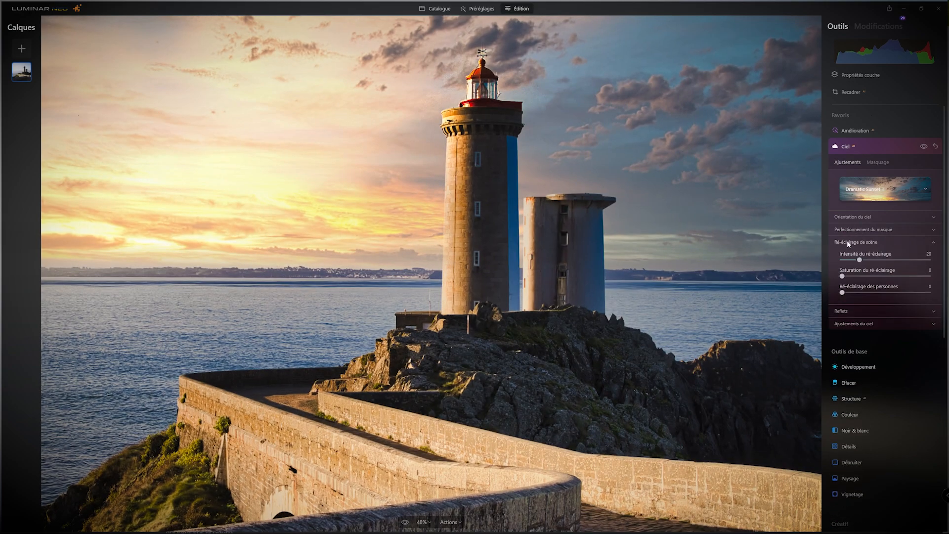
pyautogui.scroll(-1, 452, 252)
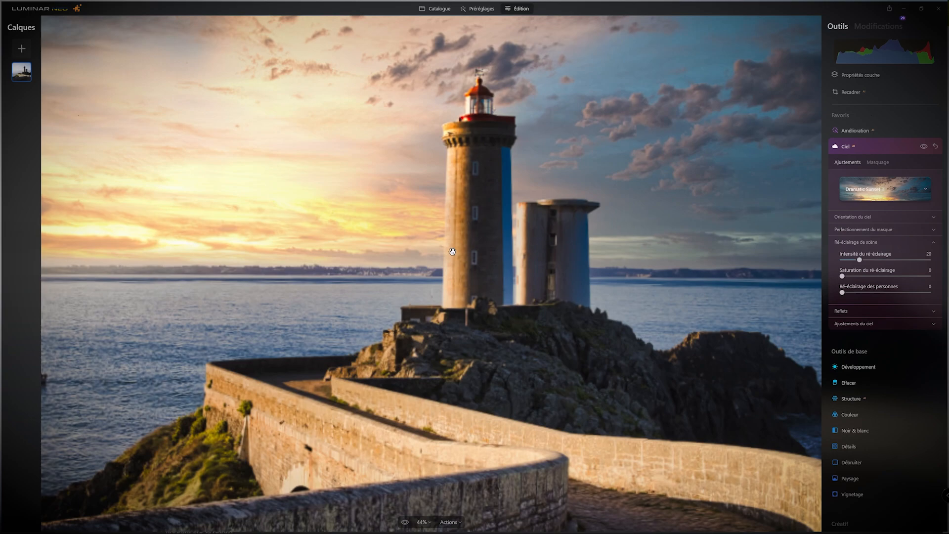
pyautogui.scroll(-3, 452, 252)
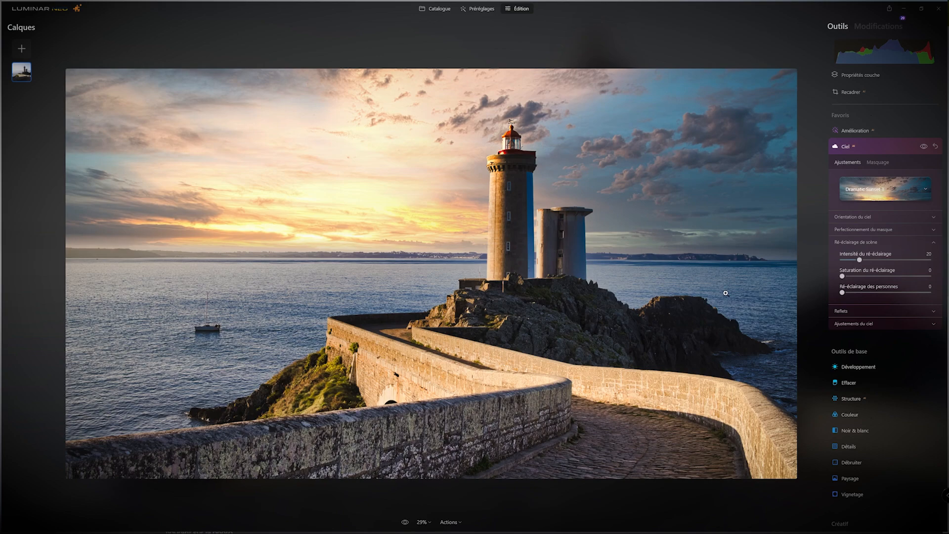
pyautogui.moveTo(863, 260); pyautogui.dragTo(841, 293)
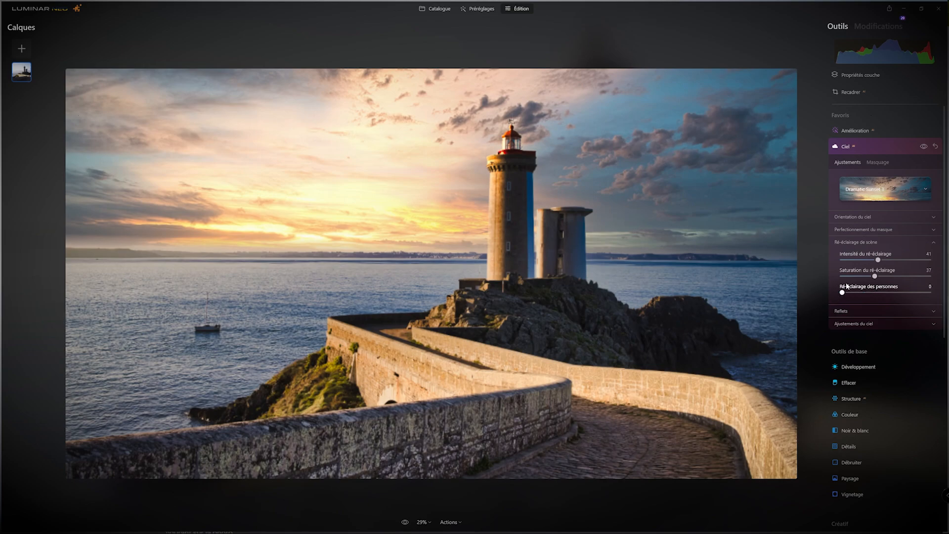
pyautogui.moveTo(879, 260); pyautogui.dragTo(863, 273)
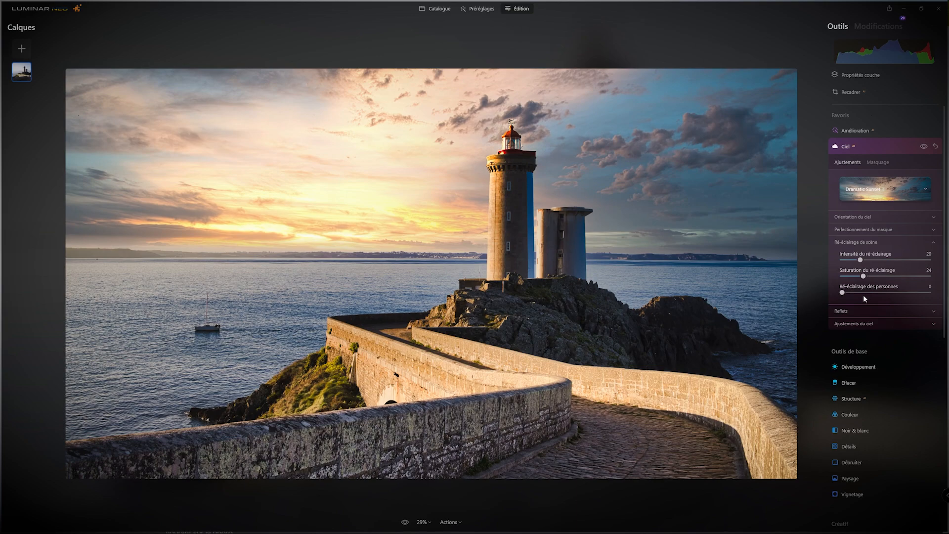
# Step: Set Quantité de reflets to 33 and Flou aquatique to 79 in Reflets, and compare the sky replacement before and after
pyautogui.click(837, 312)
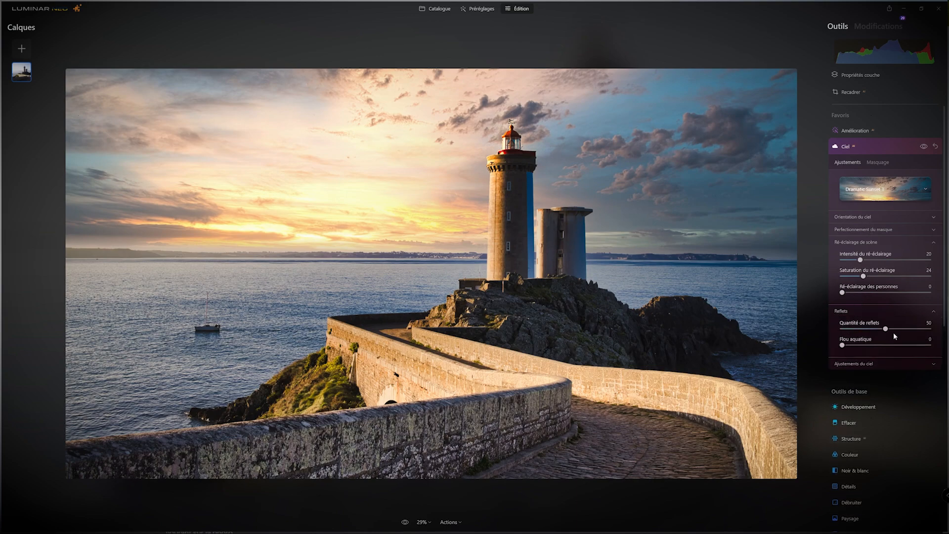
pyautogui.moveTo(886, 329); pyautogui.dragTo(857, 333)
pyautogui.moveTo(849, 347); pyautogui.dragTo(912, 341)
pyautogui.click(925, 146)
pyautogui.click(924, 147)
pyautogui.click(925, 146)
pyautogui.click(925, 147)
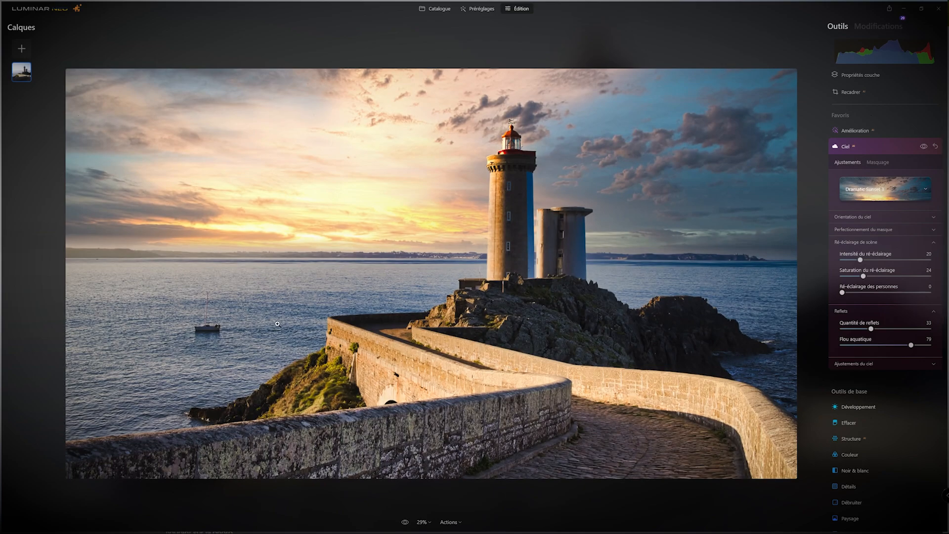
# Step: Examine the sea near the boat up close with the sky replacement switched off and on
pyautogui.scroll(8, 230, 307)
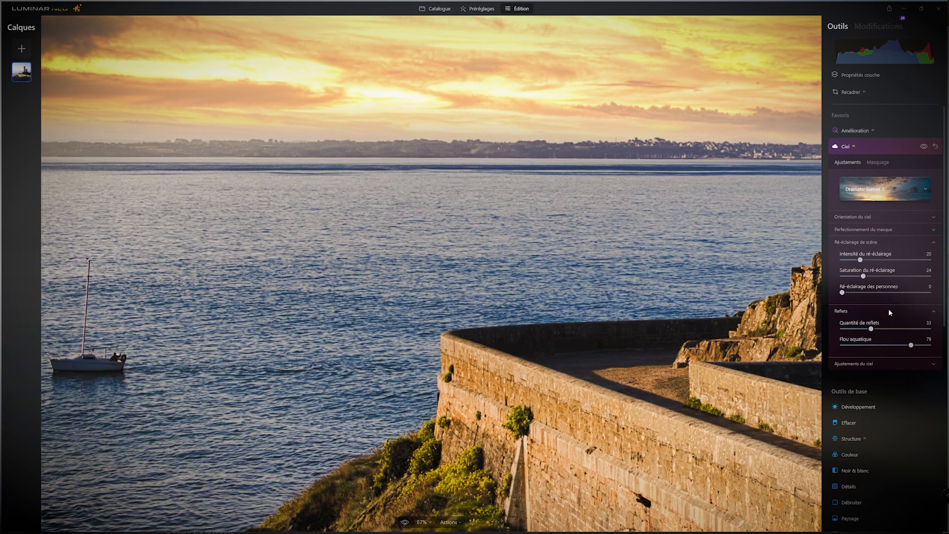
pyautogui.click(924, 147)
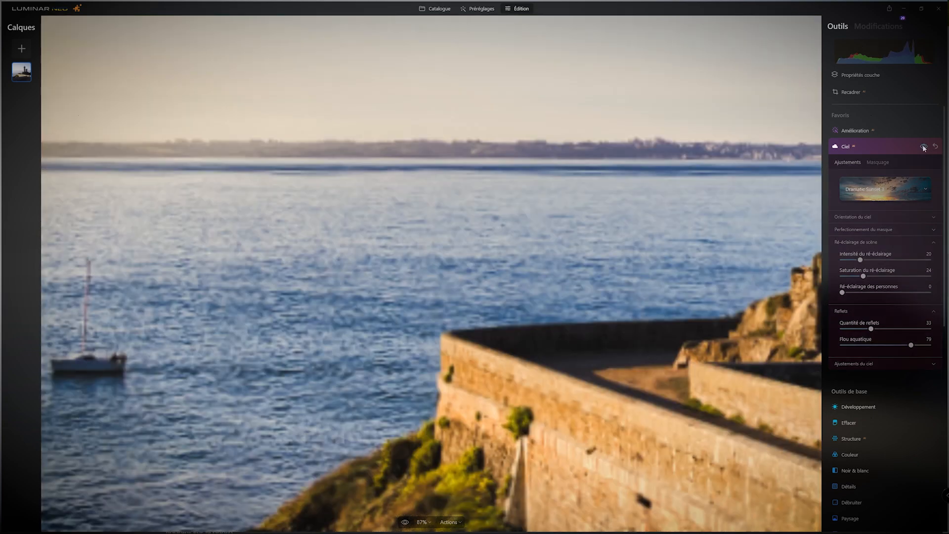
pyautogui.click(924, 147)
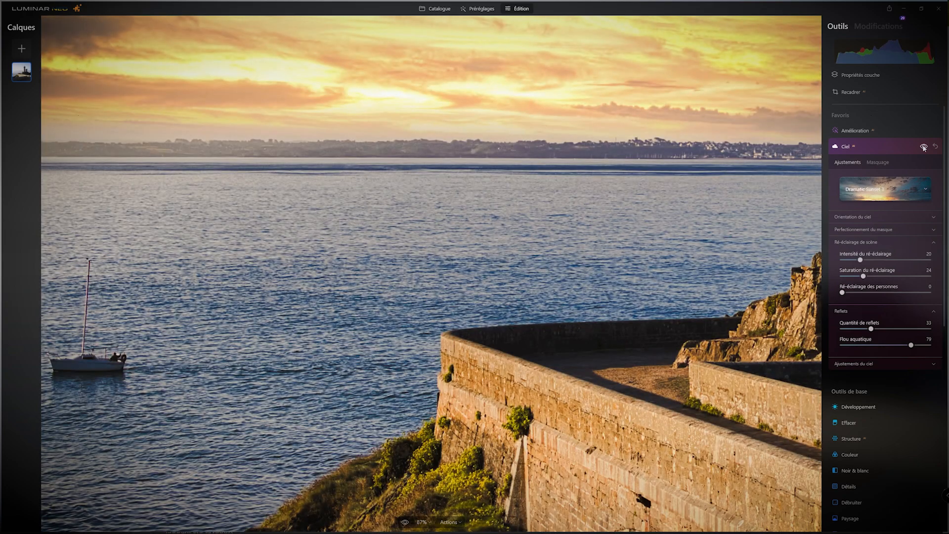
pyautogui.click(924, 147)
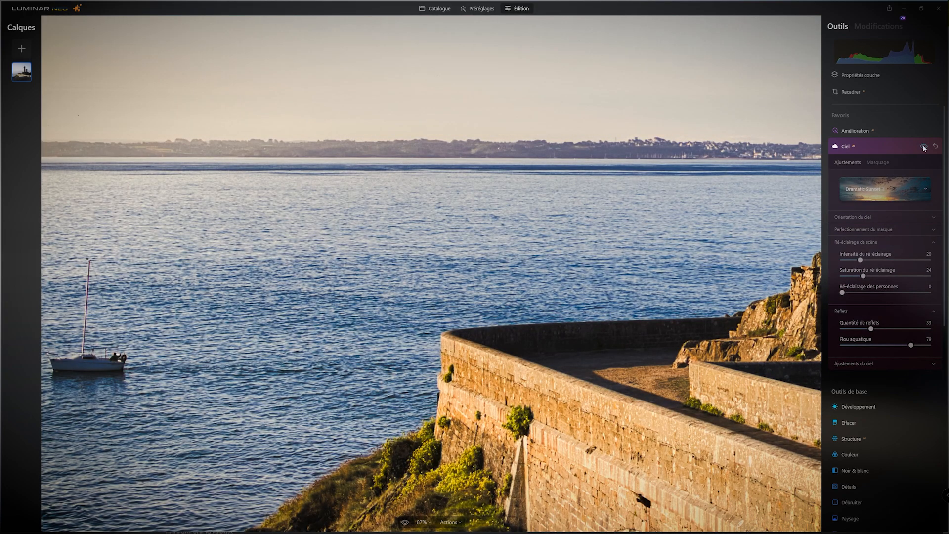
pyautogui.click(924, 147)
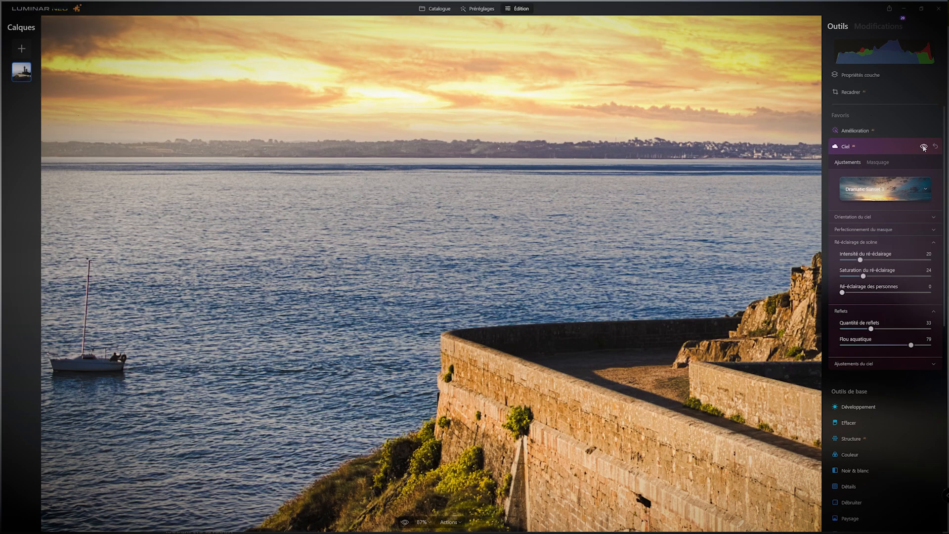
pyautogui.click(507, 229)
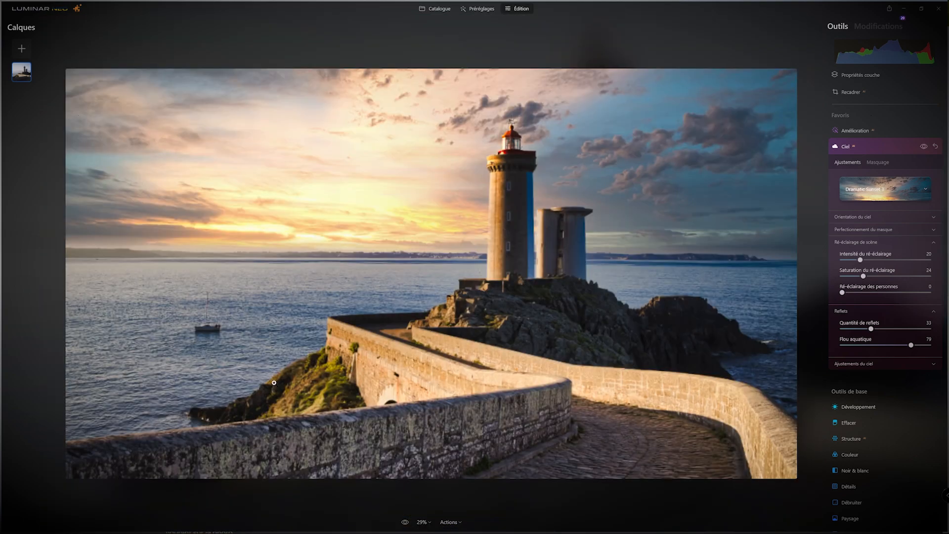
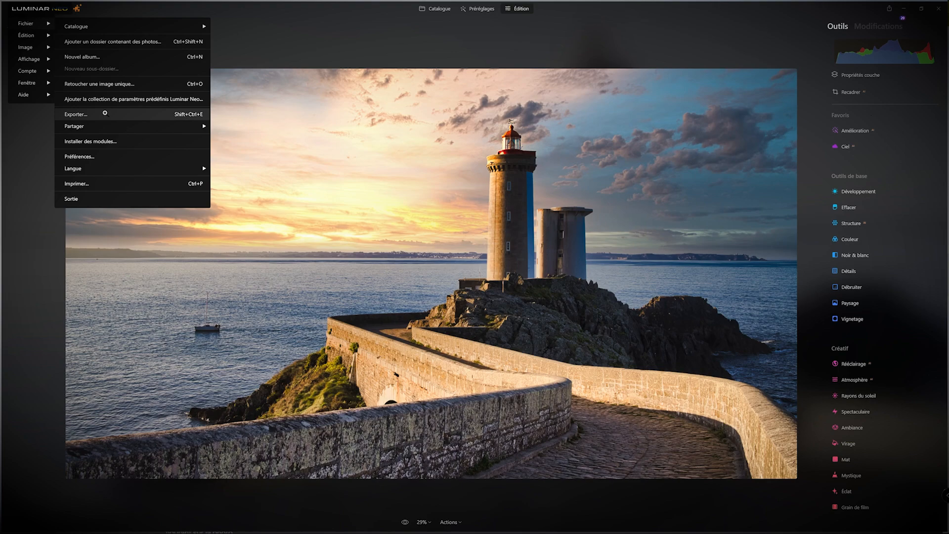
# Step: Open the image export settings and look at the available Format choices
pyautogui.click(105, 114)
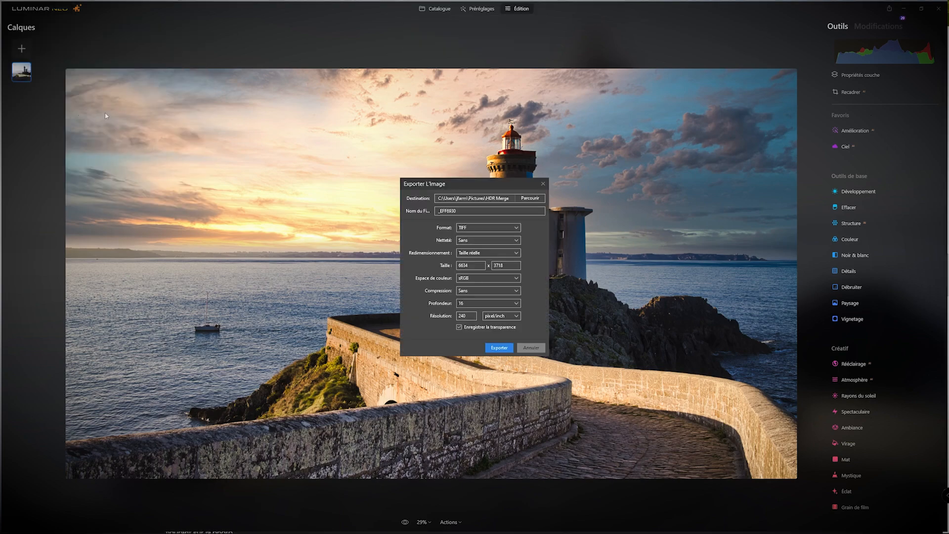
pyautogui.click(482, 230)
pyautogui.click(479, 227)
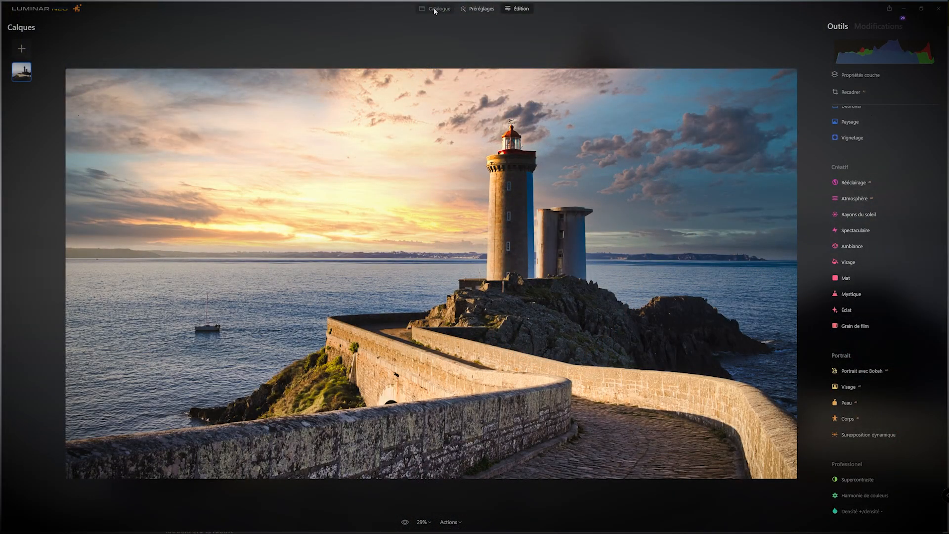
# Step: Open the unedited-looking close-up portrait of the woman with her hand at her chin from the catalogue for editing and revert it to the original
pyautogui.click(434, 10)
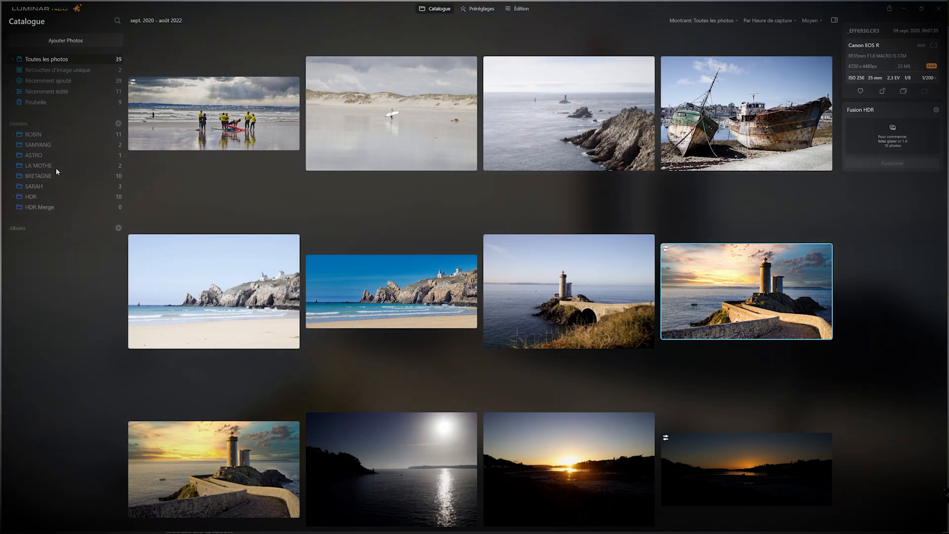
pyautogui.click(35, 187)
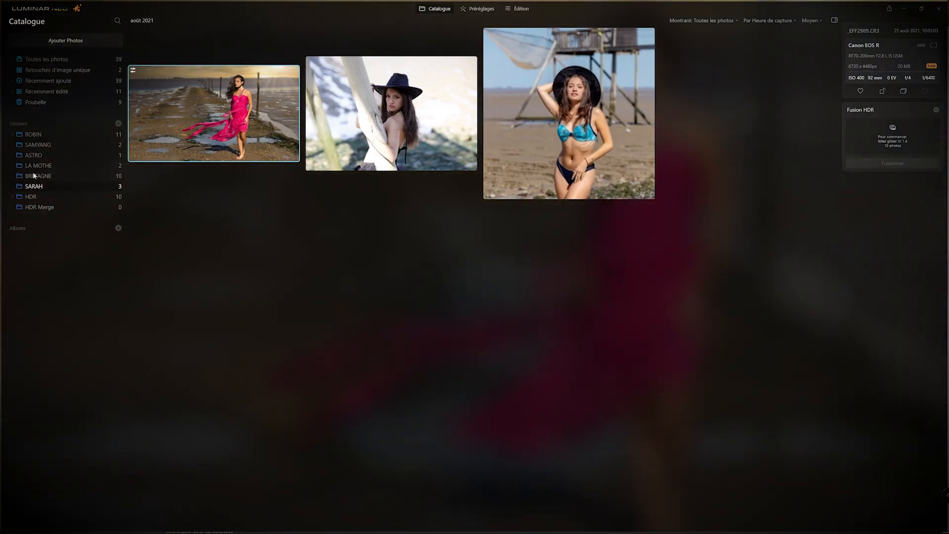
pyautogui.click(35, 136)
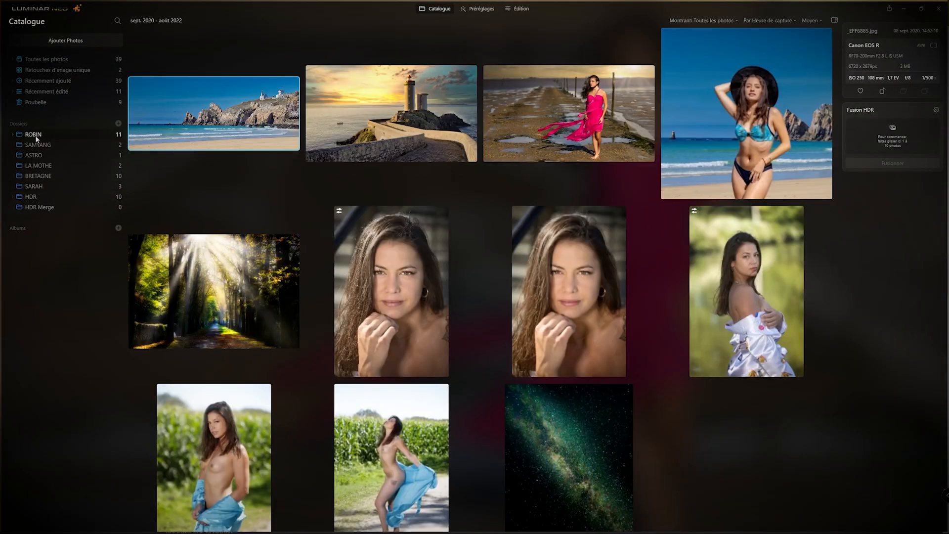
pyautogui.doubleClick(391, 262)
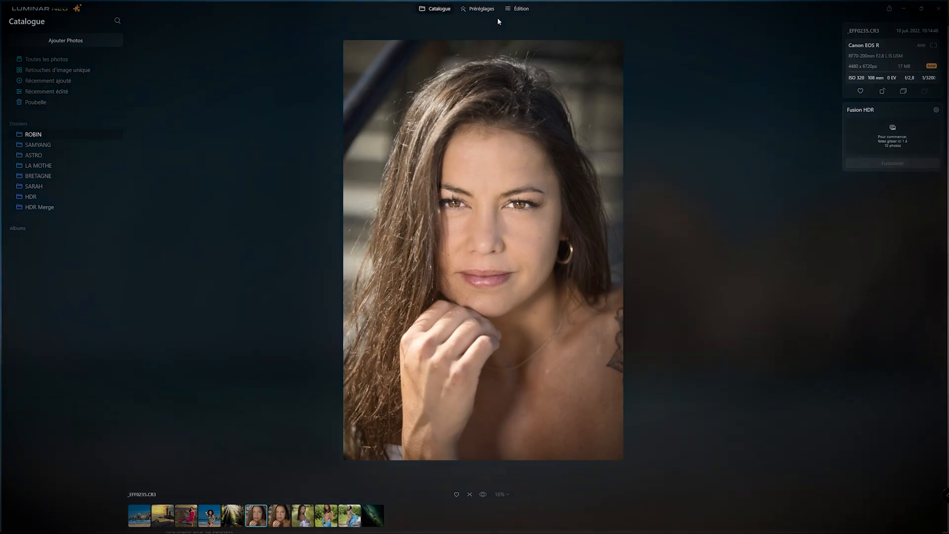
pyautogui.click(520, 9)
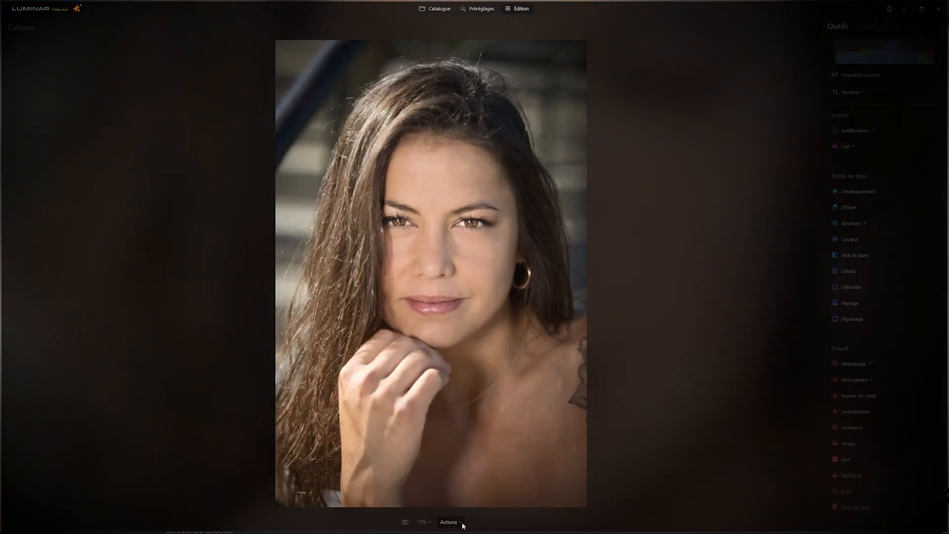
pyautogui.click(450, 523)
pyautogui.click(463, 493)
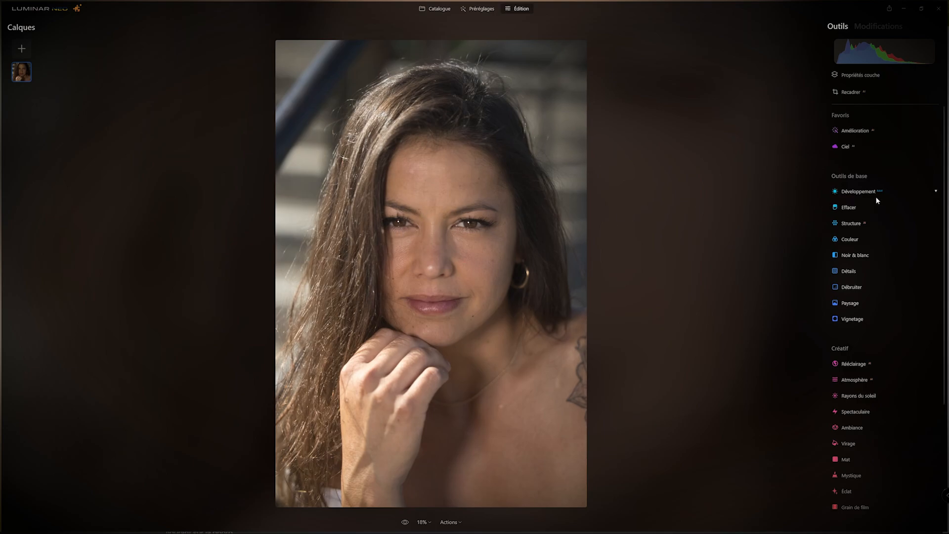
# Step: Raise Accent to around the middle of its range in the Amélioration tool
pyautogui.click(855, 130)
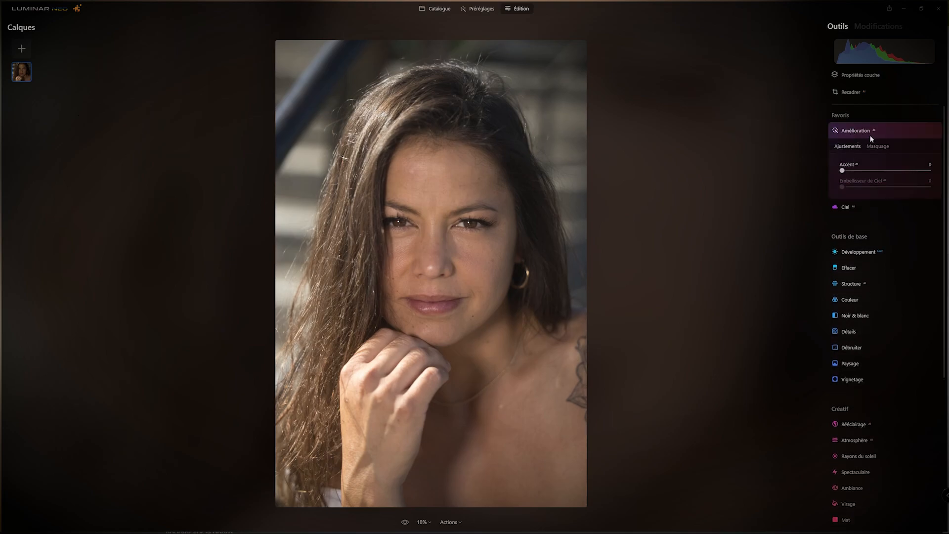
pyautogui.moveTo(843, 171); pyautogui.dragTo(890, 172)
pyautogui.doubleClick(890, 171)
pyautogui.click(844, 132)
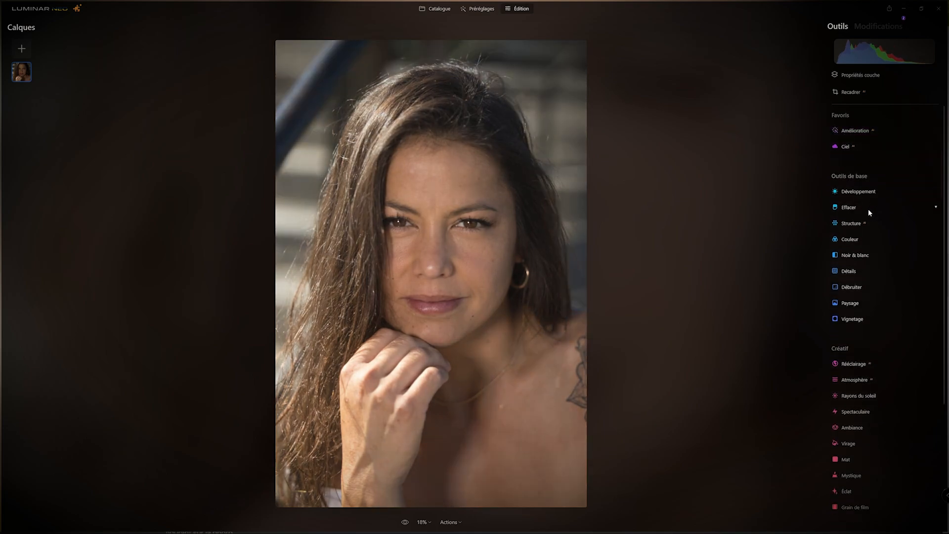
# Step: Set Exposition to 0,13 in the Lumière settings of Développement
pyautogui.click(859, 193)
pyautogui.click(848, 222)
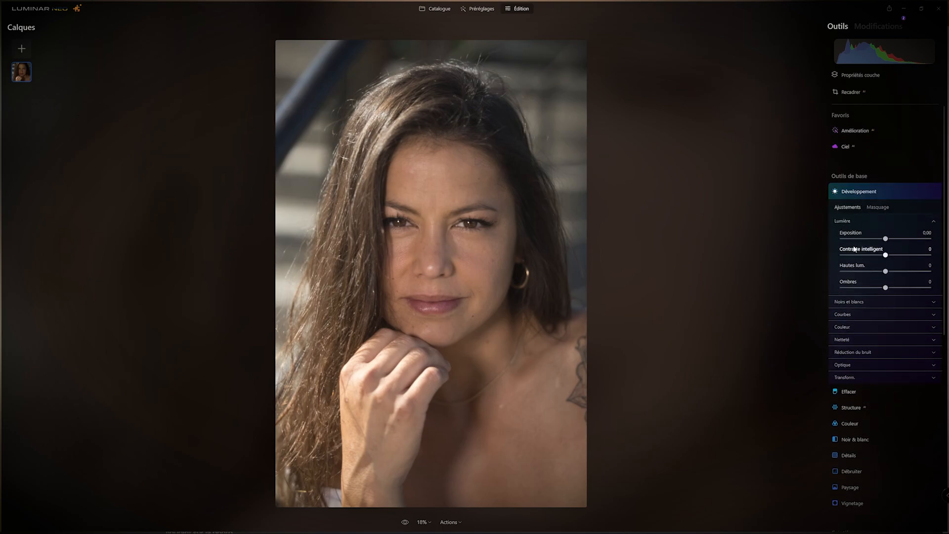
pyautogui.moveTo(885, 240); pyautogui.dragTo(889, 242)
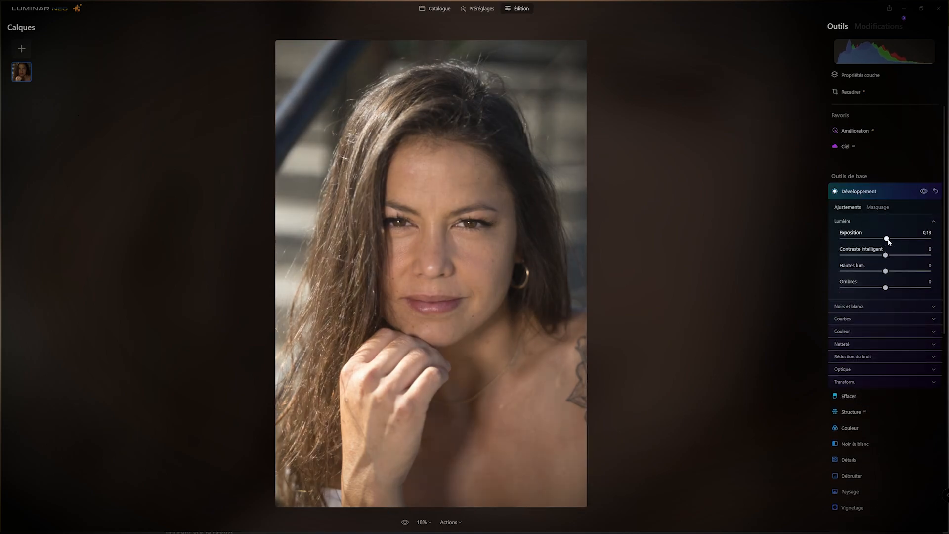
pyautogui.click(883, 191)
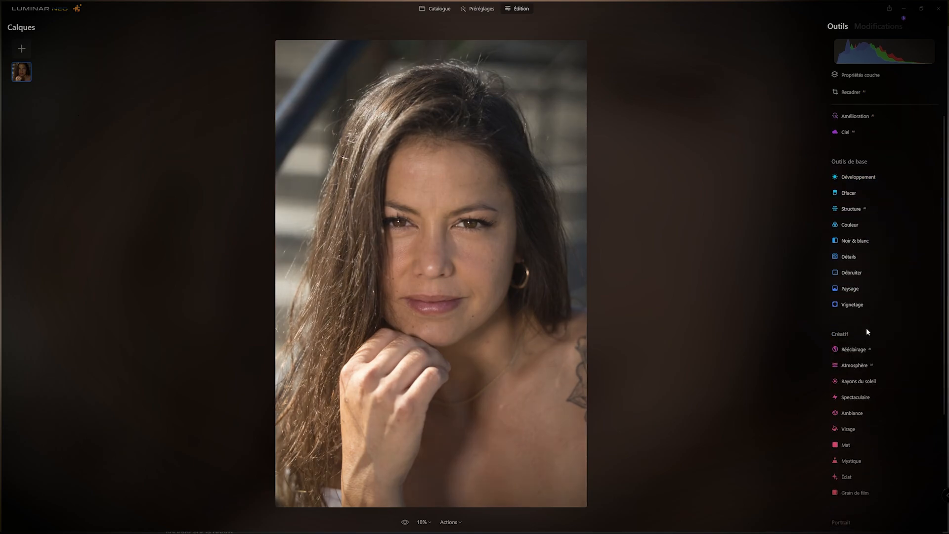
# Step: Mask the woman in the Visage tool with the Humain category of Masque IA
pyautogui.scroll(-5, 866, 328)
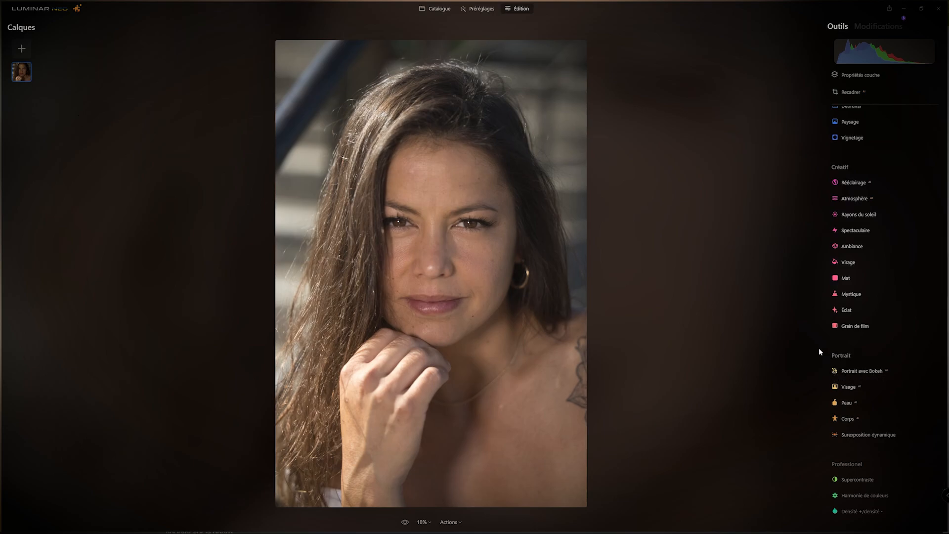
pyautogui.click(847, 391)
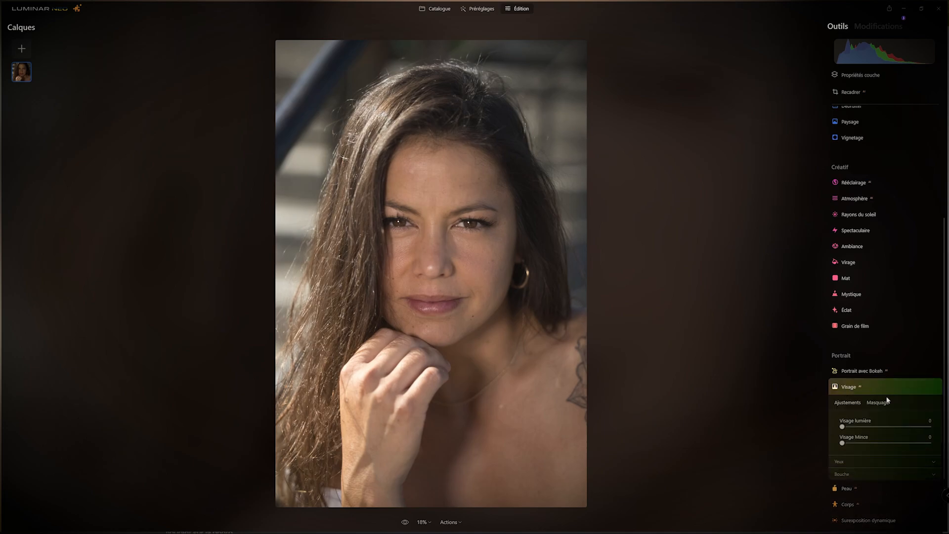
pyautogui.scroll(-3, 875, 393)
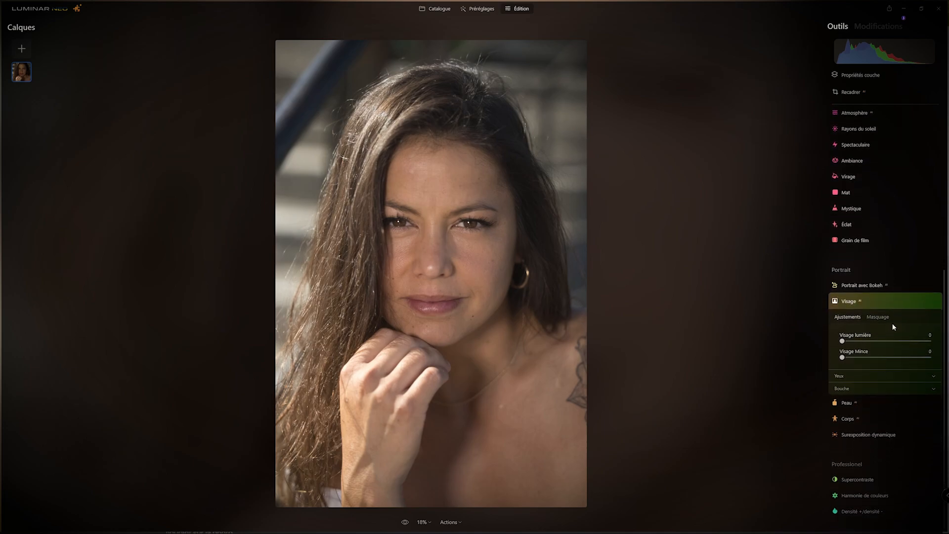
pyautogui.click(879, 317)
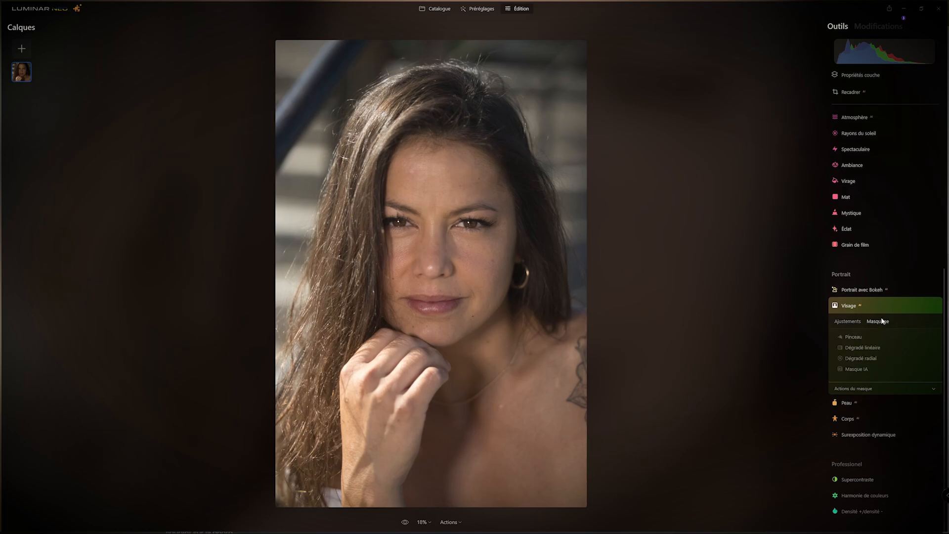
pyautogui.click(856, 369)
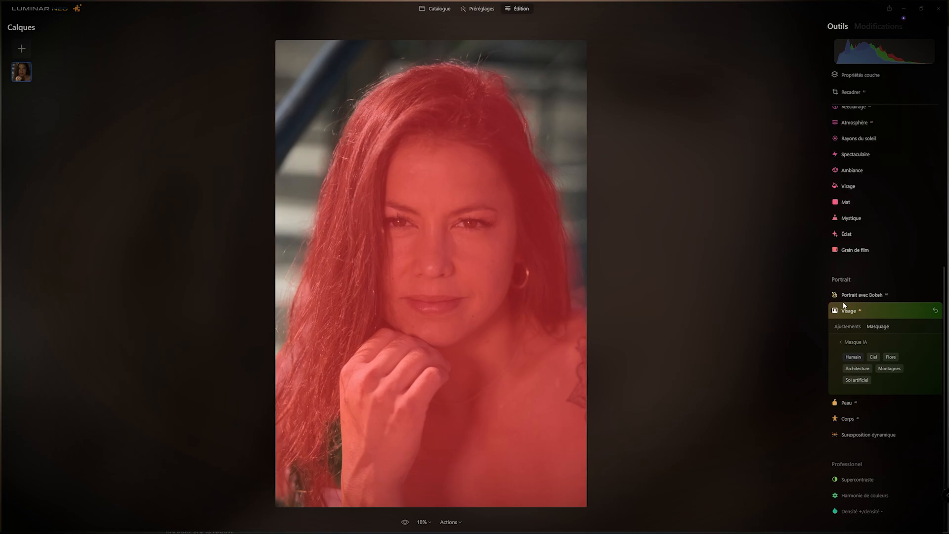
# Step: Set Visage lumière to 41 in the Visage adjustments and try out Visage Mince
pyautogui.click(849, 327)
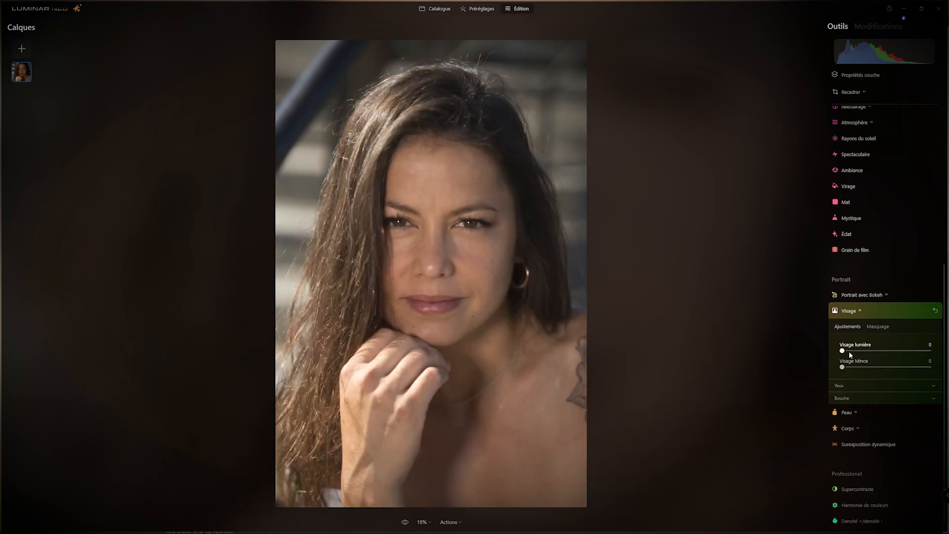
pyautogui.moveTo(842, 351); pyautogui.dragTo(880, 353)
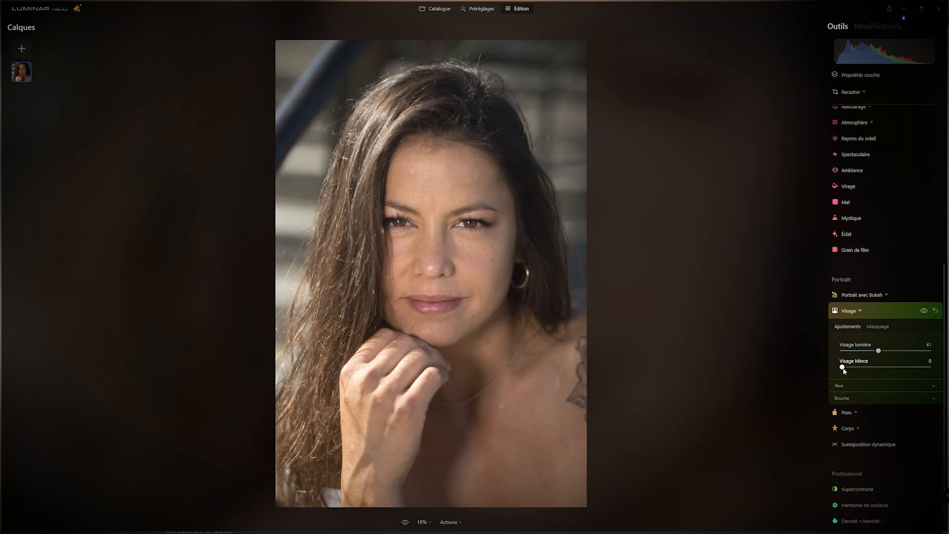
pyautogui.moveTo(843, 368)
pyautogui.mouseDown()
pyautogui.moveTo(938, 371)
pyautogui.moveTo(842, 366)
pyautogui.mouseUp()
pyautogui.click(846, 312)
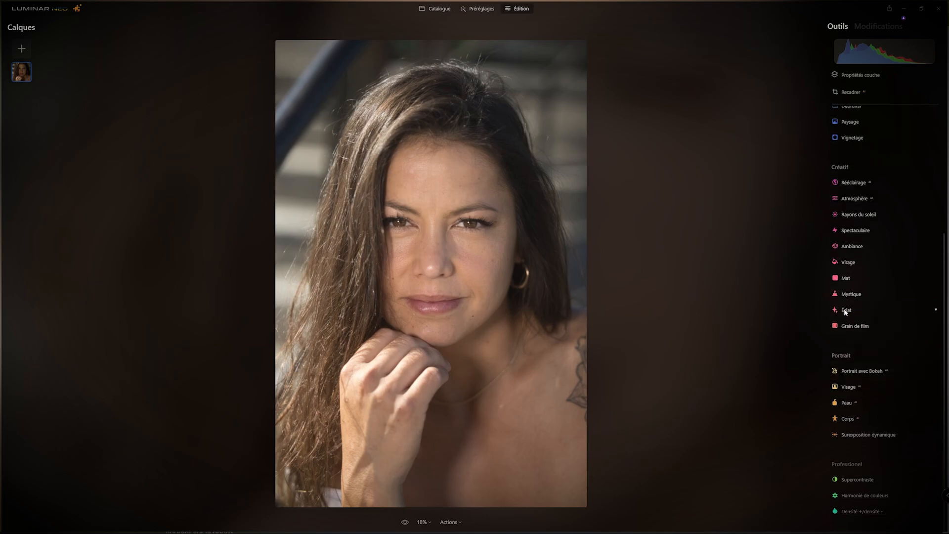
# Step: Open the Yeux settings of the Visage tool and zoom in on the woman's eyes
pyautogui.click(848, 389)
pyautogui.scroll(-3, 846, 433)
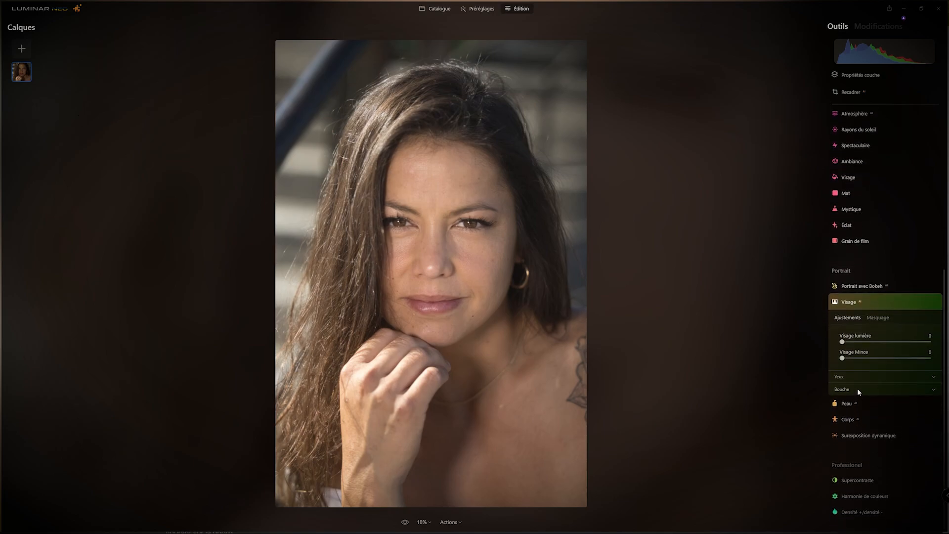
pyautogui.click(841, 377)
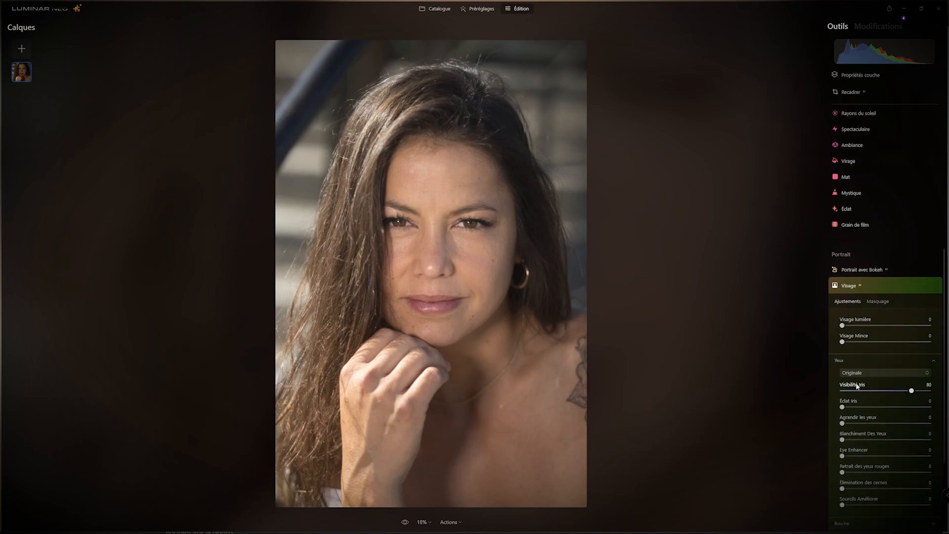
pyautogui.scroll(4, 431, 224)
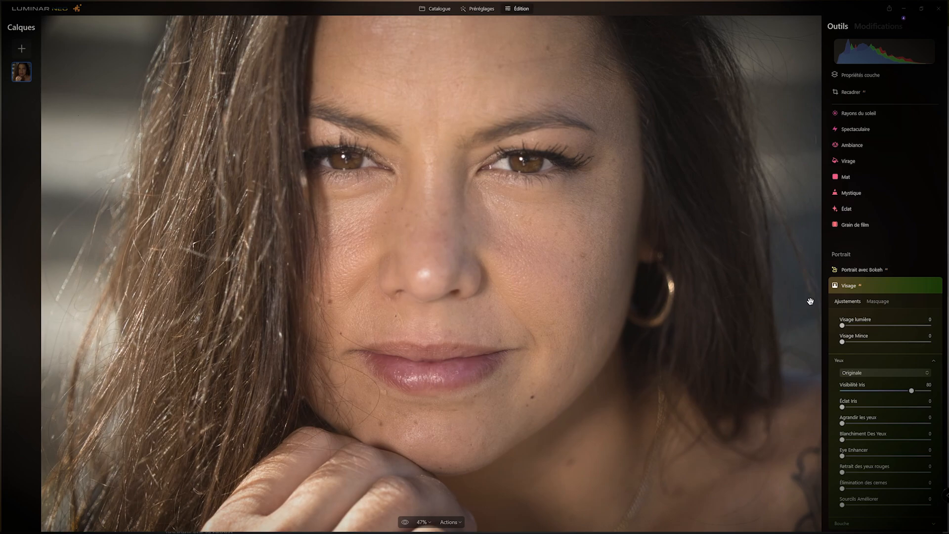
# Step: Try the Bleu iris colour on the eyes and switch back to Originale
pyautogui.click(868, 373)
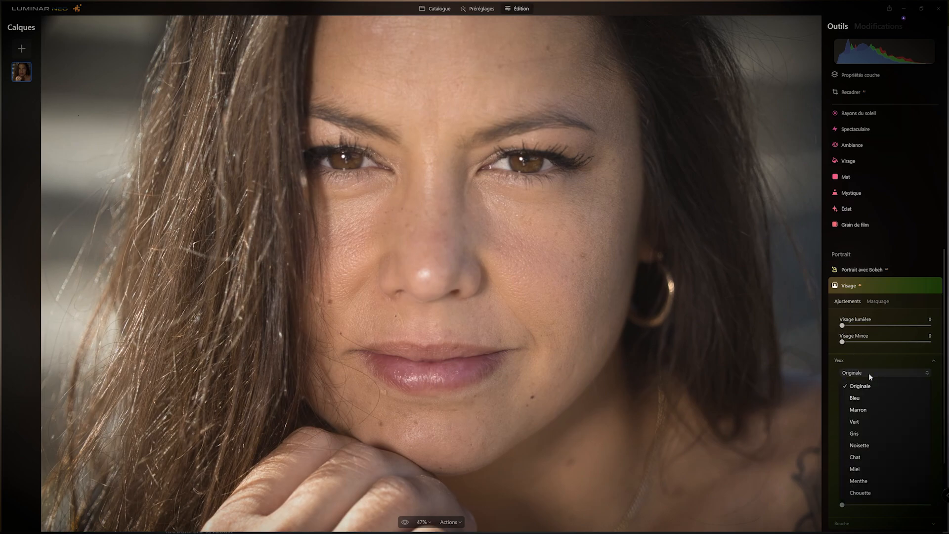
pyautogui.click(862, 397)
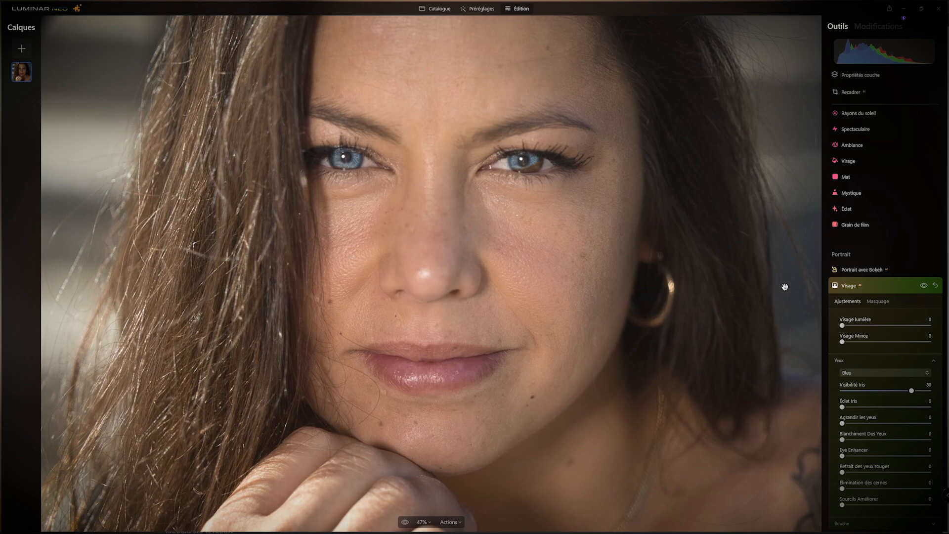
pyautogui.click(860, 375)
pyautogui.click(859, 385)
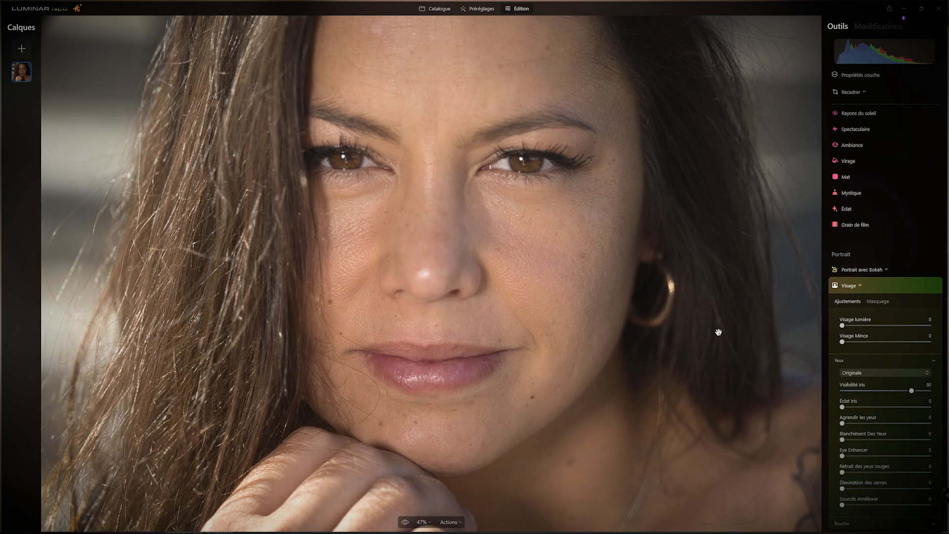
pyautogui.click(471, 242)
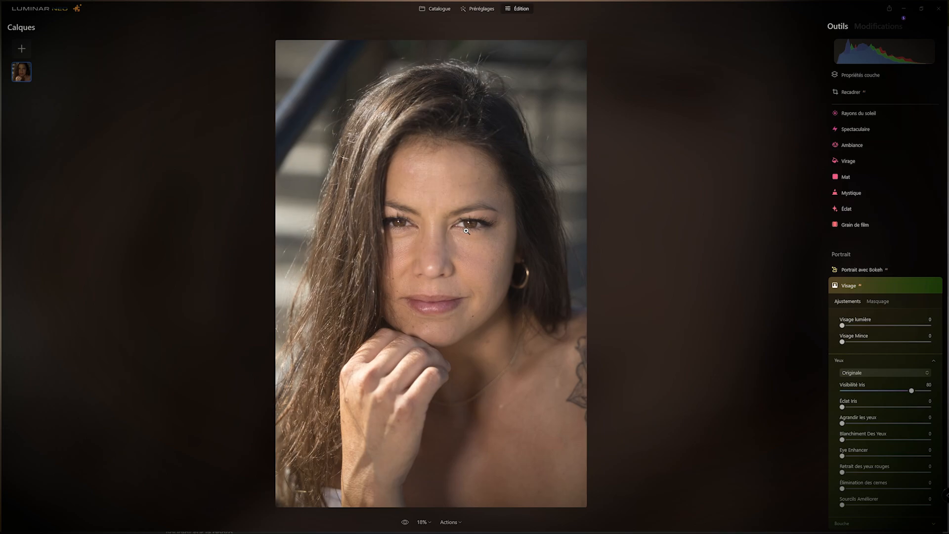
# Step: Open the Bouche settings in Visage and raise Saturation des lèvres to 100 while viewing the lips up close
pyautogui.scroll(-2, 880, 424)
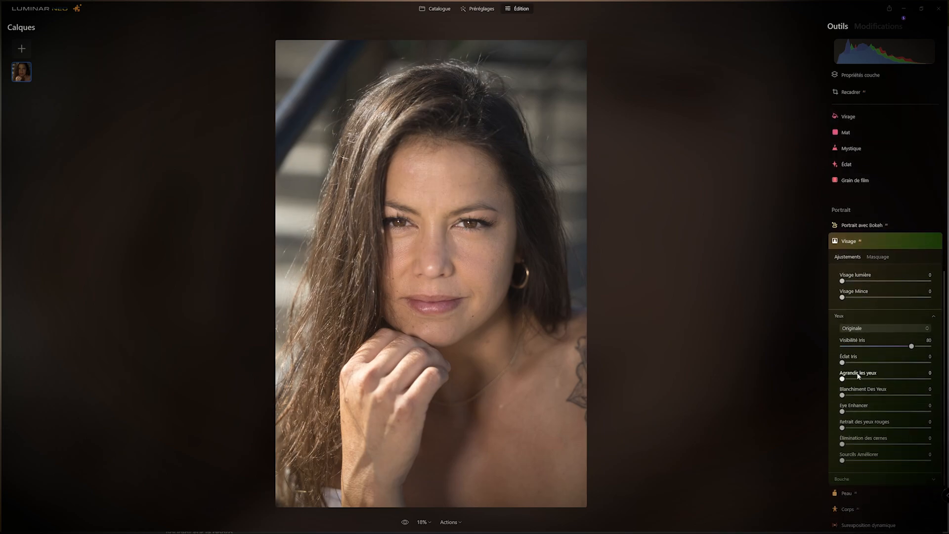
pyautogui.scroll(-4, 862, 370)
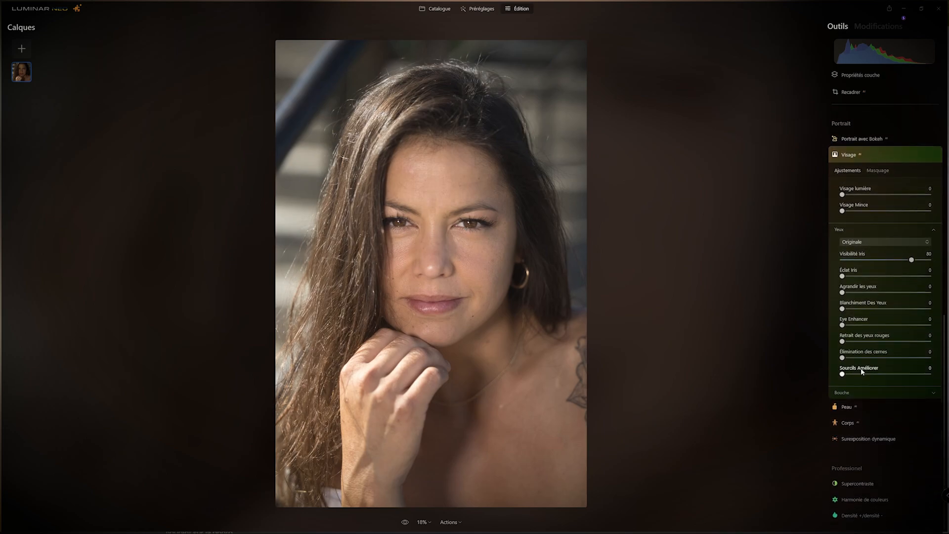
pyautogui.click(847, 393)
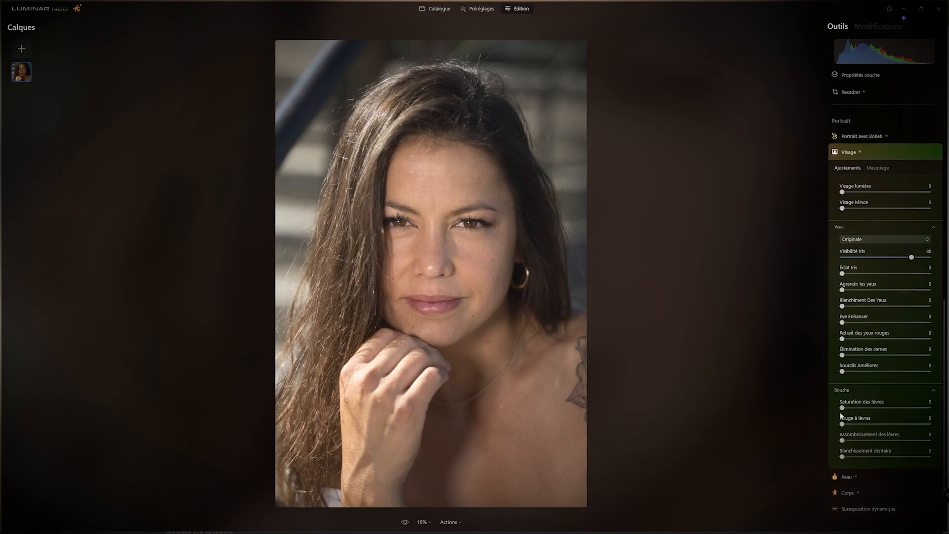
pyautogui.moveTo(842, 408); pyautogui.dragTo(886, 408)
pyautogui.moveTo(924, 407); pyautogui.dragTo(876, 407)
pyautogui.hotkey('ctrl', '+')
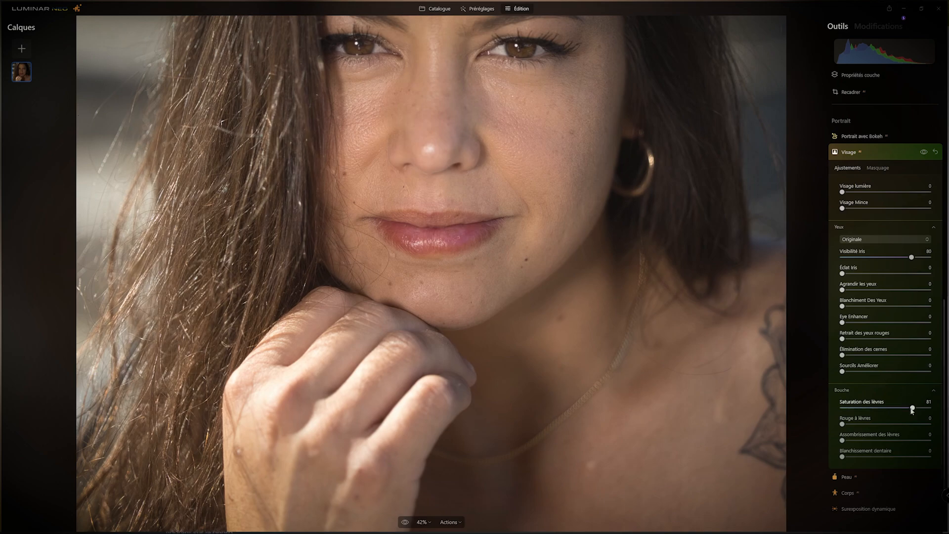
pyautogui.moveTo(913, 411); pyautogui.dragTo(938, 407)
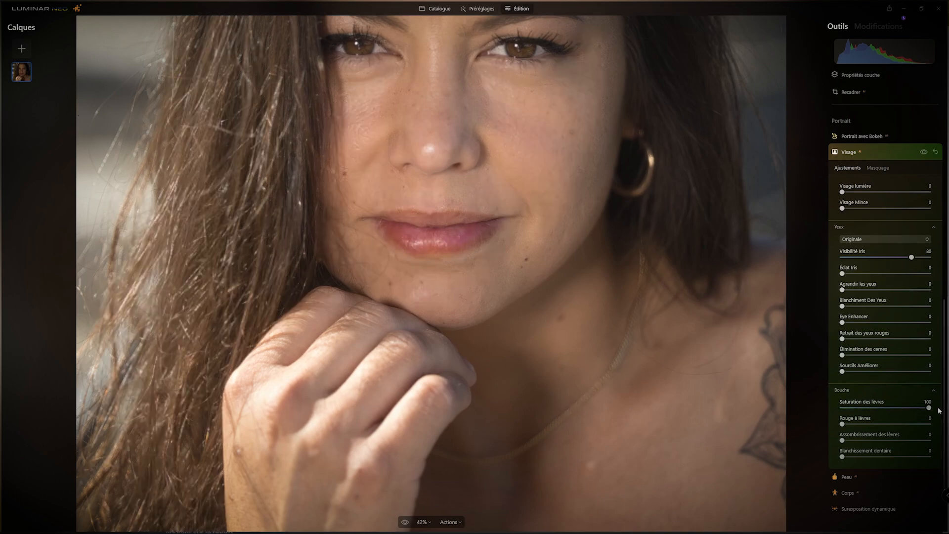
# Step: Set Saturation des lèvres to 50, Assombrissement des lèvres to 27 and Rouge à lèvres to 15, and view the whole portrait
pyautogui.moveTo(843, 425); pyautogui.dragTo(886, 407)
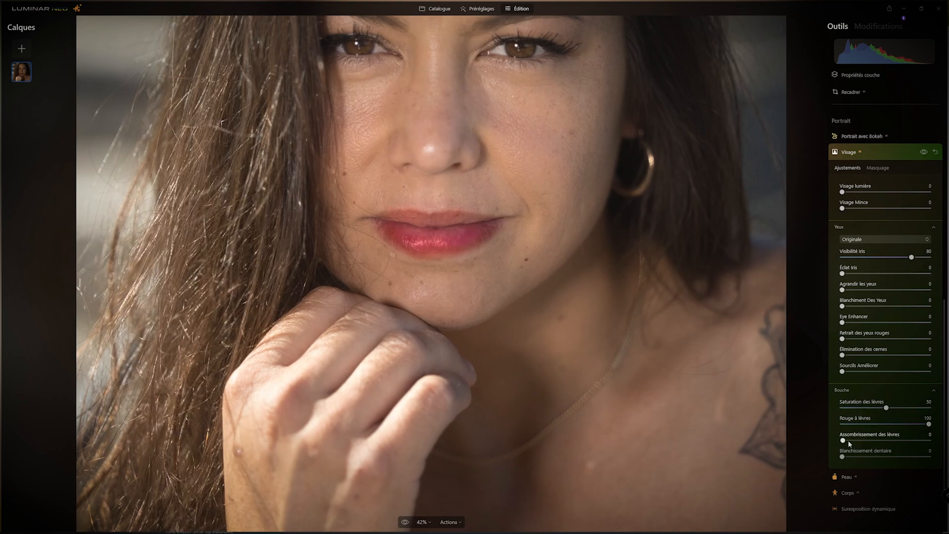
pyautogui.moveTo(846, 440); pyautogui.dragTo(866, 439)
pyautogui.moveTo(929, 424); pyautogui.dragTo(857, 425)
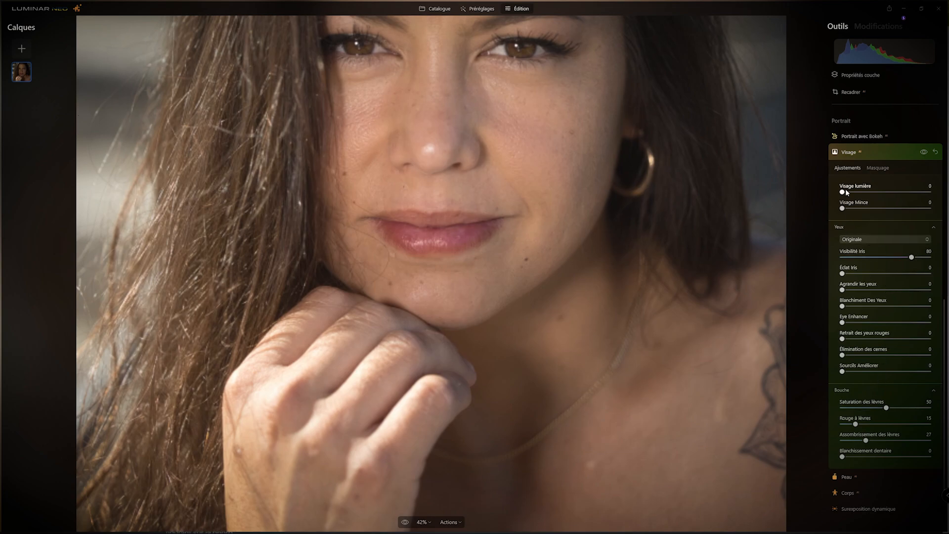
pyautogui.click(845, 153)
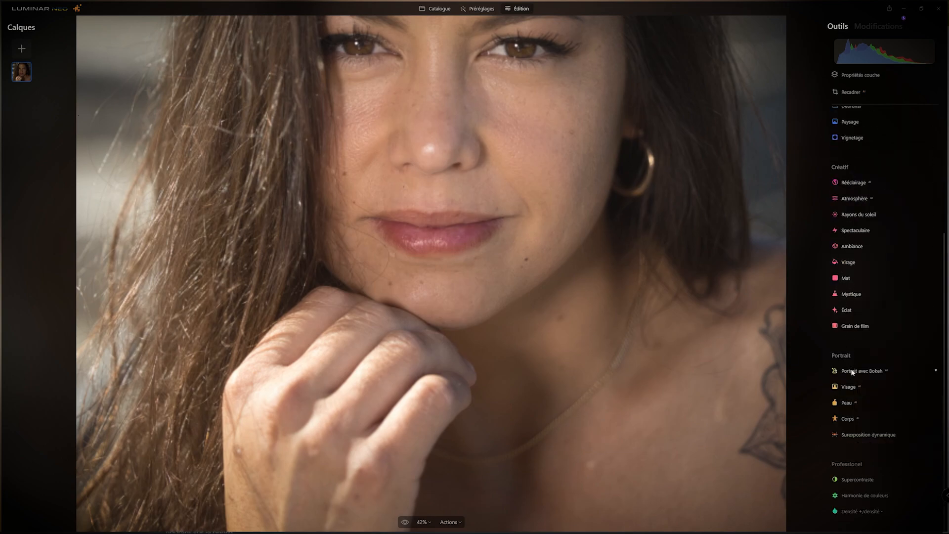
pyautogui.doubleClick(446, 247)
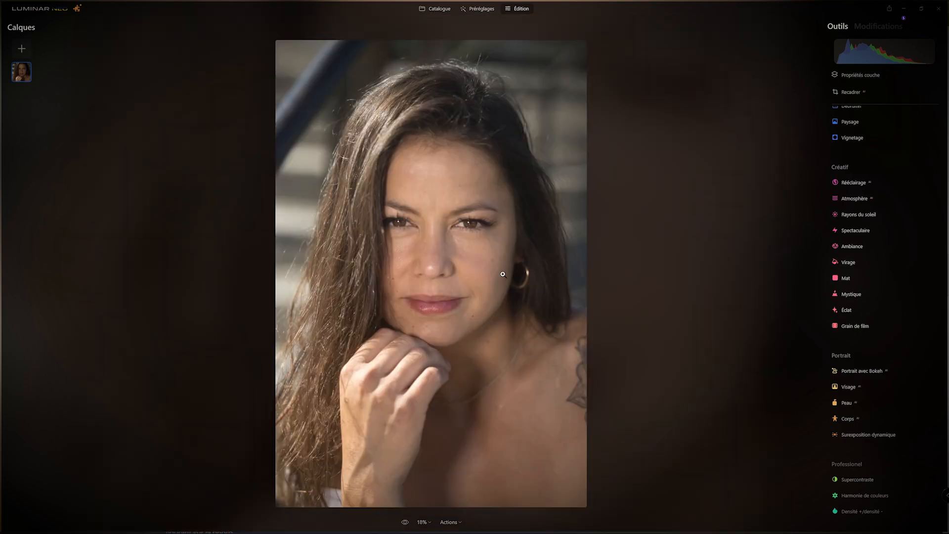
# Step: Open the Peau tool's settings, and switch to editing the catalogue photo of the woman in the black cowboy hat
pyautogui.click(846, 403)
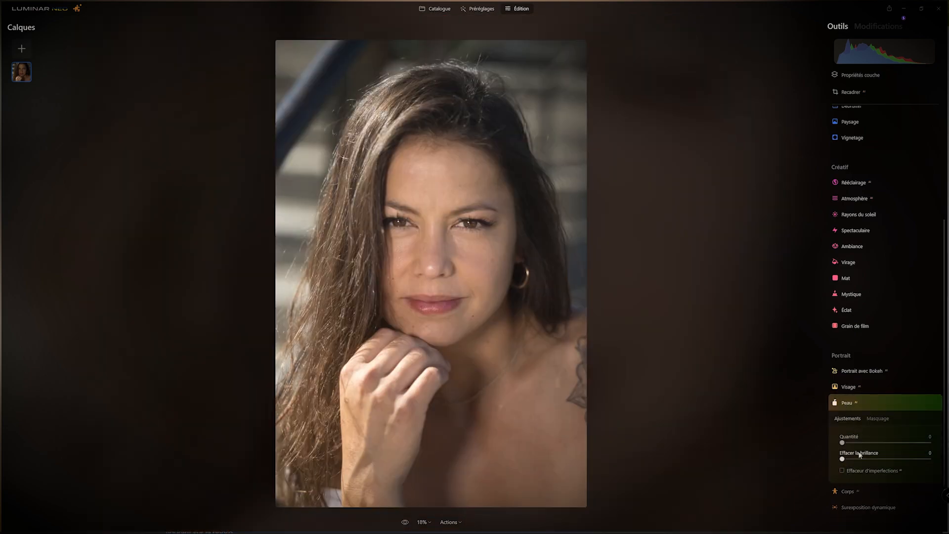
pyautogui.scroll(-1, 859, 454)
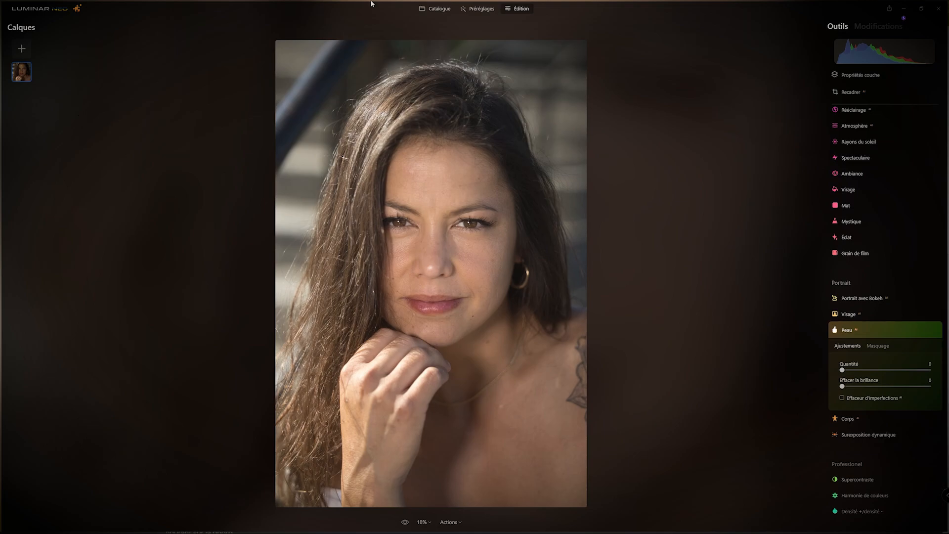
pyautogui.click(439, 9)
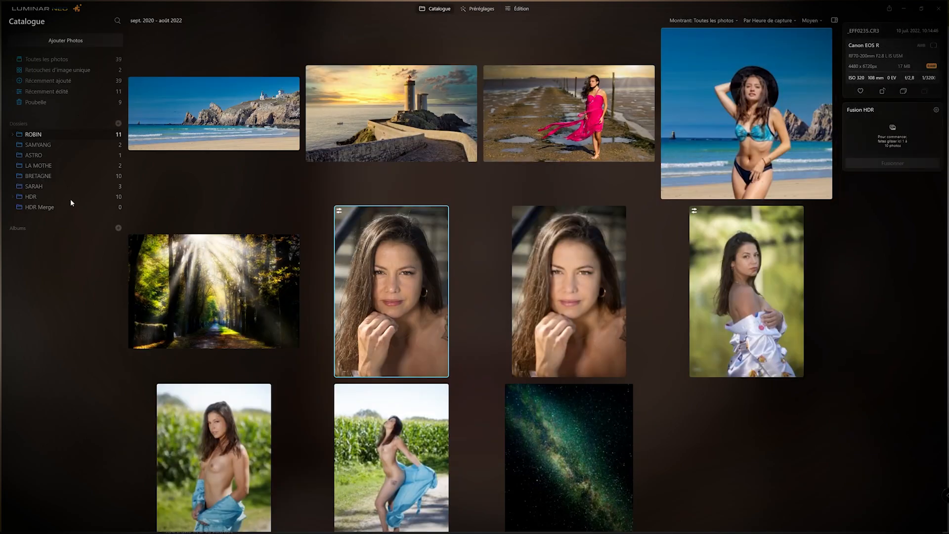
pyautogui.click(43, 186)
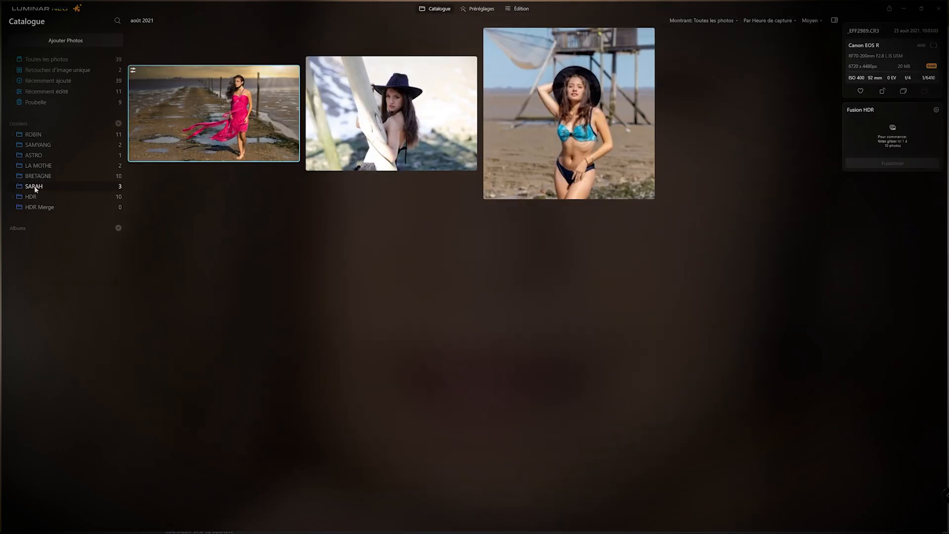
pyautogui.doubleClick(397, 105)
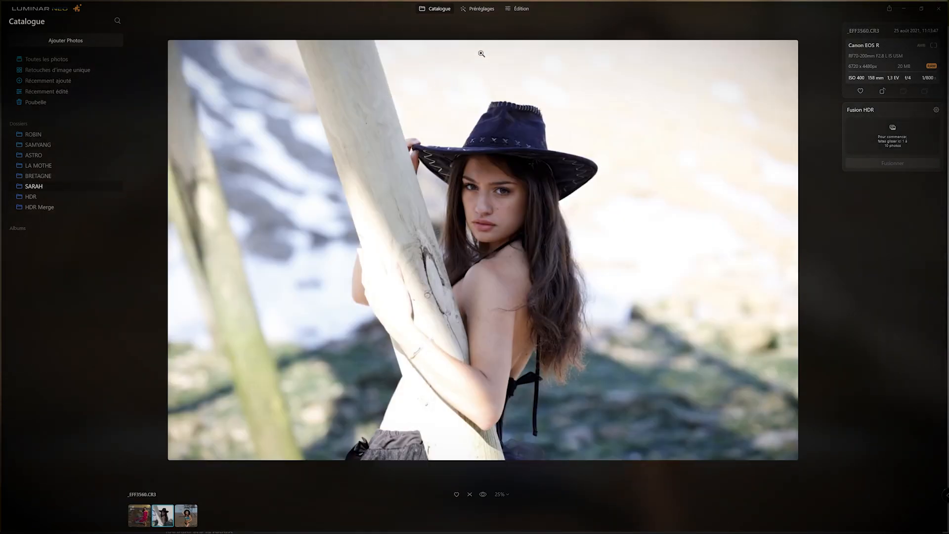
pyautogui.click(520, 10)
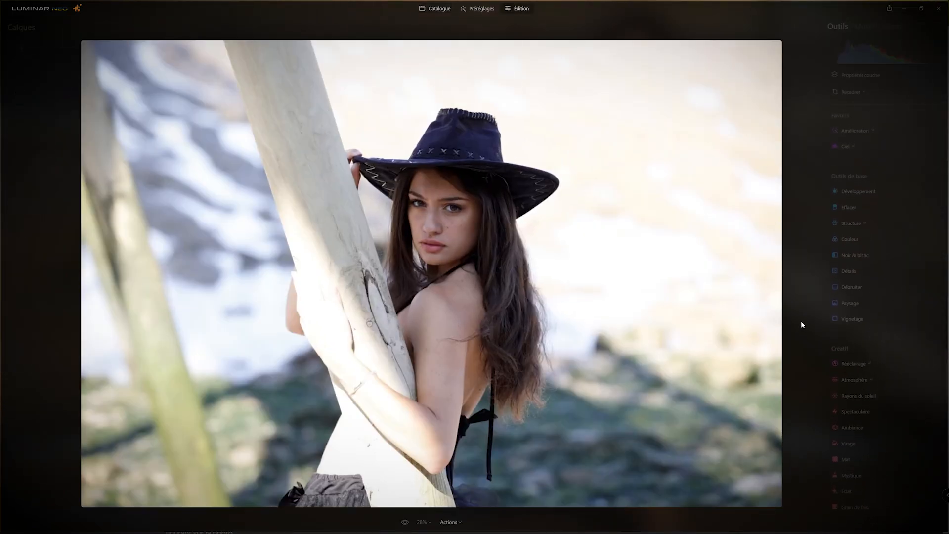
# Step: Apply a Humain Masque IA to the Visage tool and inspect the mask coverage up close on the woman
pyautogui.scroll(-4, 866, 352)
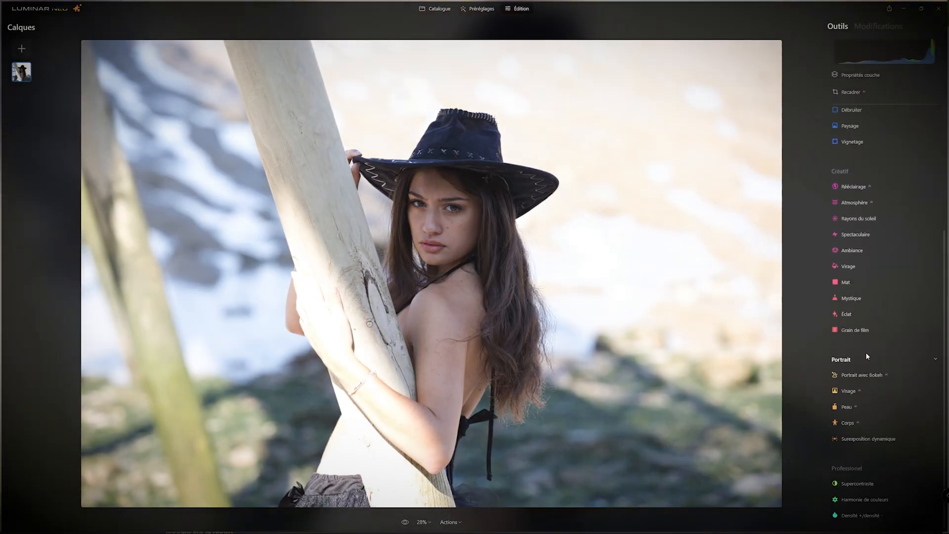
pyautogui.click(846, 388)
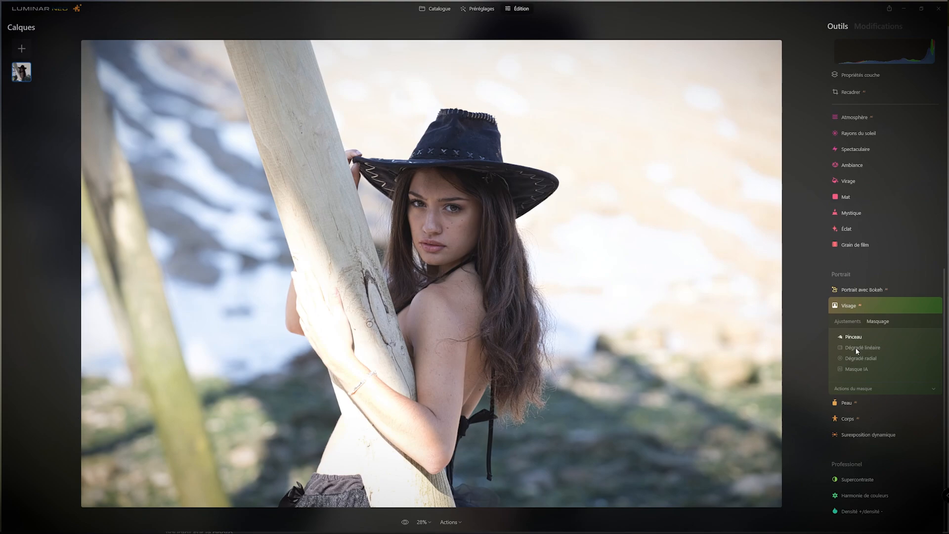
pyautogui.click(854, 371)
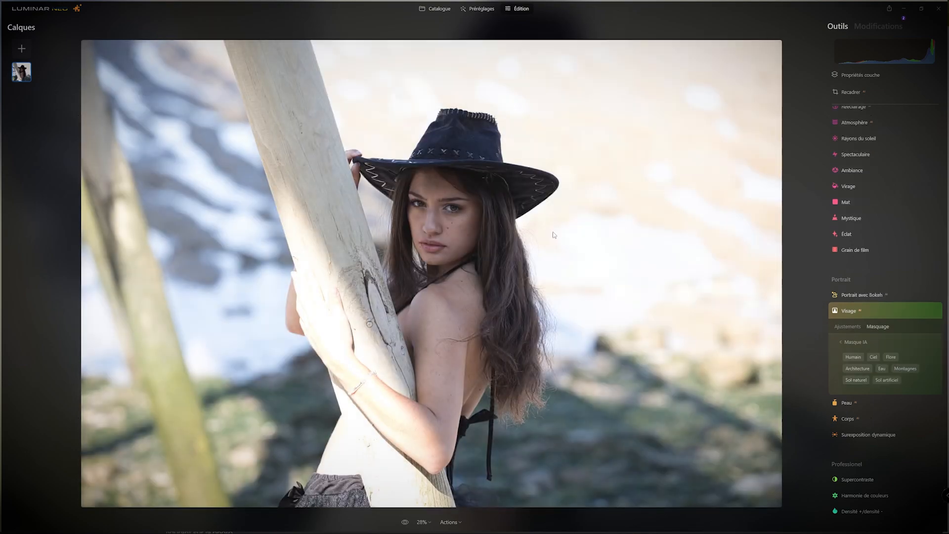
pyautogui.click(853, 357)
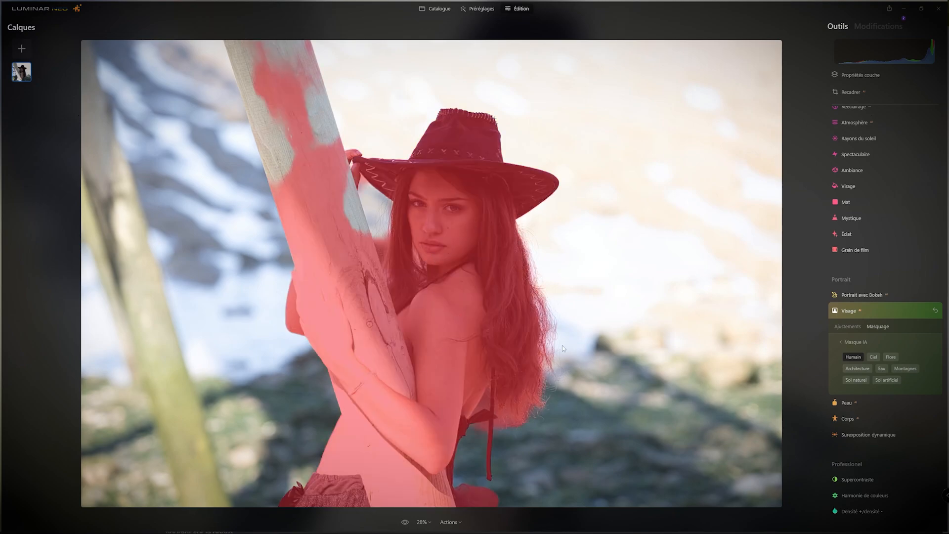
pyautogui.scroll(-2, 563, 346)
pyautogui.scroll(3, 553, 355)
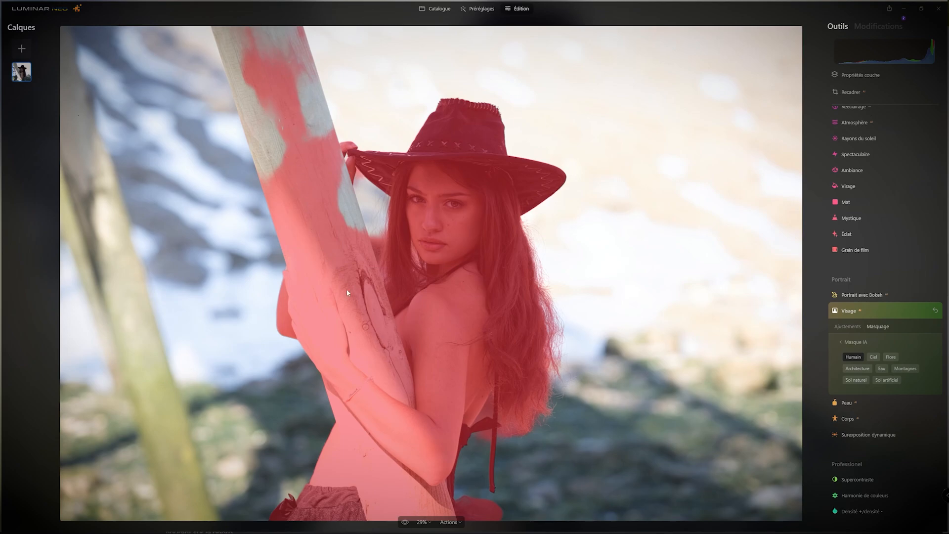
pyautogui.scroll(5, 430, 206)
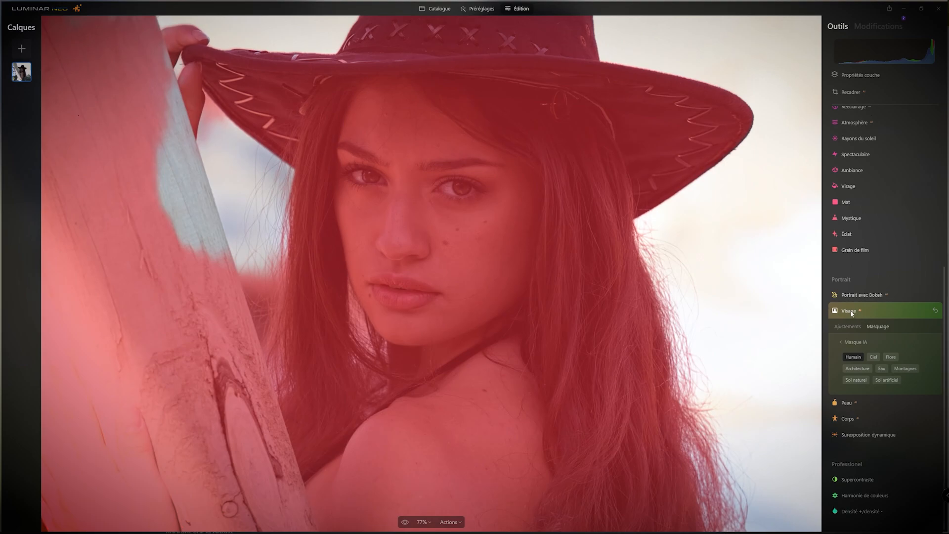
# Step: Set the iris colour to Bleu in the Visage adjustments and check the eyes from afar and up close
pyautogui.click(848, 328)
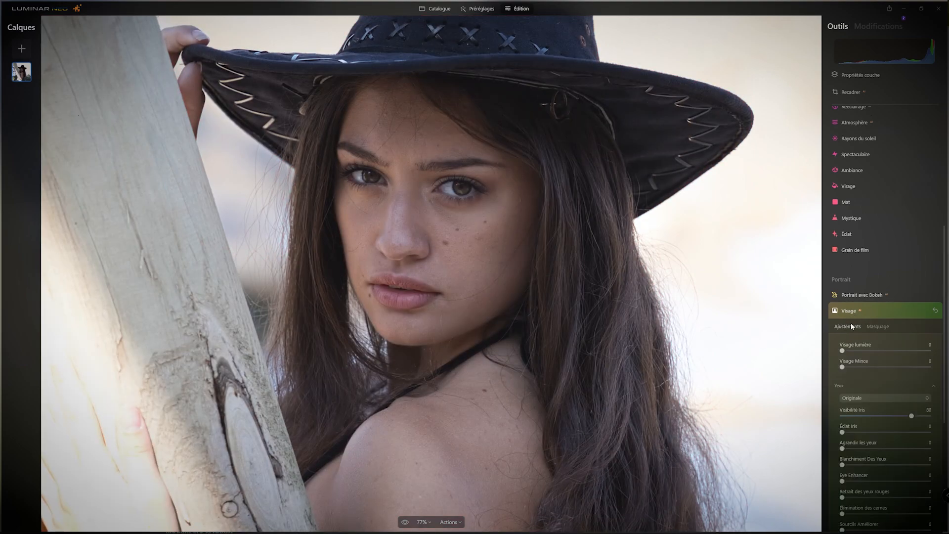
pyautogui.scroll(-3, 865, 371)
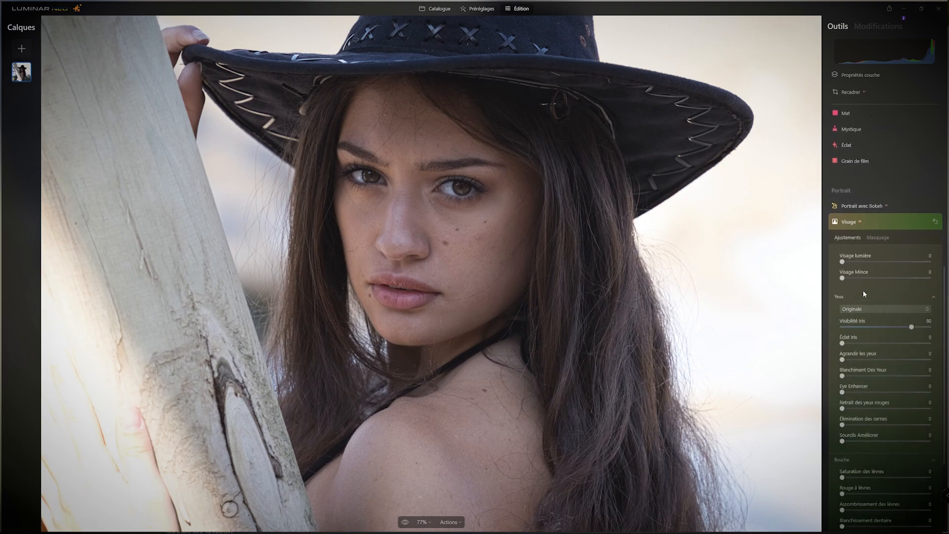
pyautogui.scroll(-2, 863, 290)
pyautogui.click(881, 266)
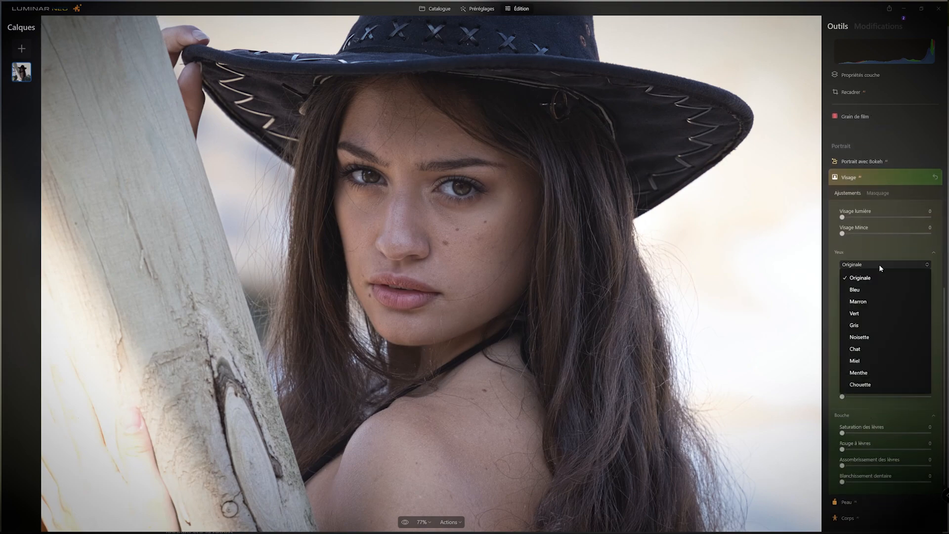
pyautogui.click(859, 288)
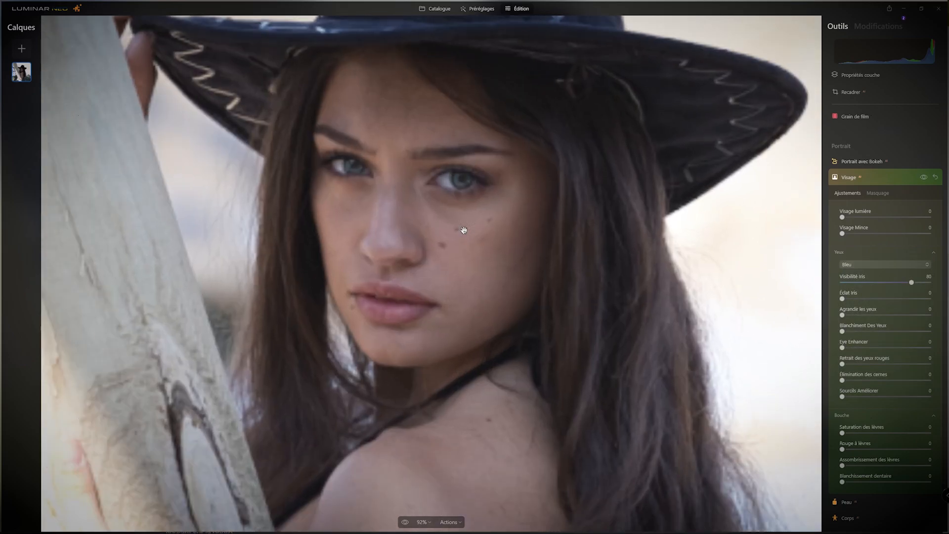
pyautogui.scroll(-3, 464, 230)
pyautogui.scroll(-2, 464, 230)
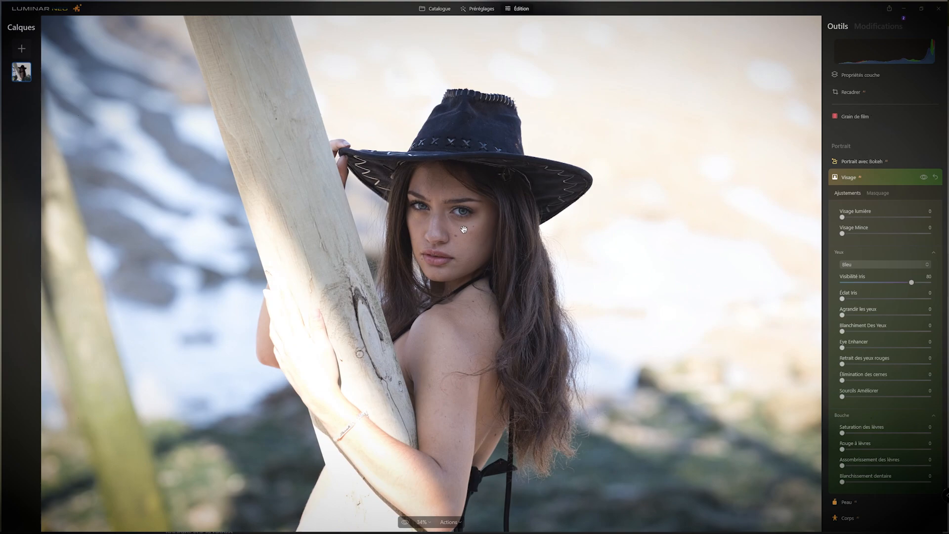
pyautogui.scroll(5, 464, 230)
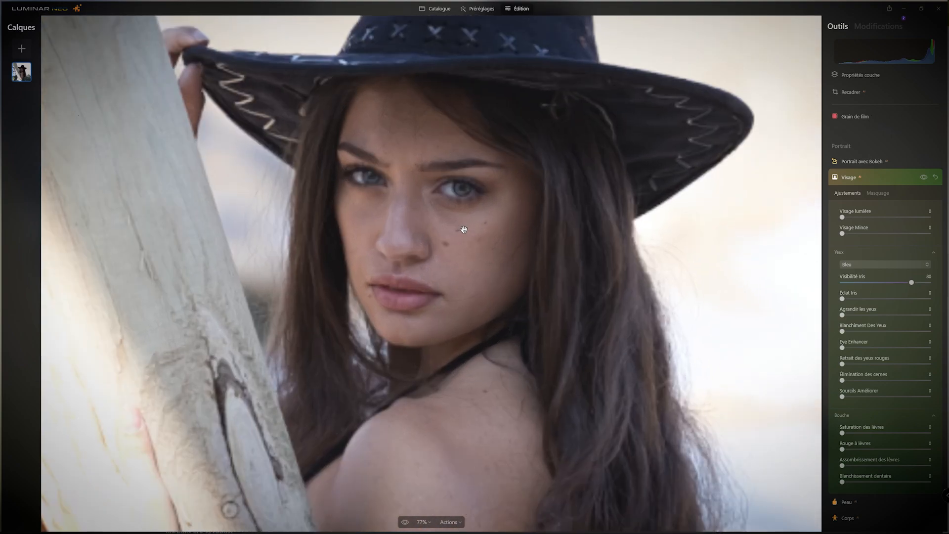
# Step: Set Éclat iris to 37 and Blanchiment Des Yeux to 47, trying Agrandir les yeux at 100 and returning it to 0
pyautogui.moveTo(843, 300); pyautogui.dragTo(876, 300)
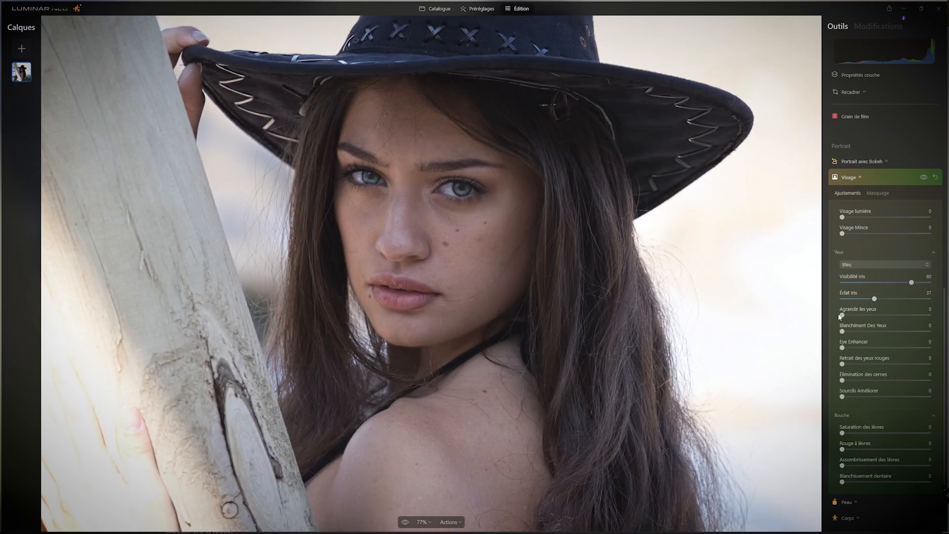
pyautogui.moveTo(842, 315); pyautogui.dragTo(946, 320)
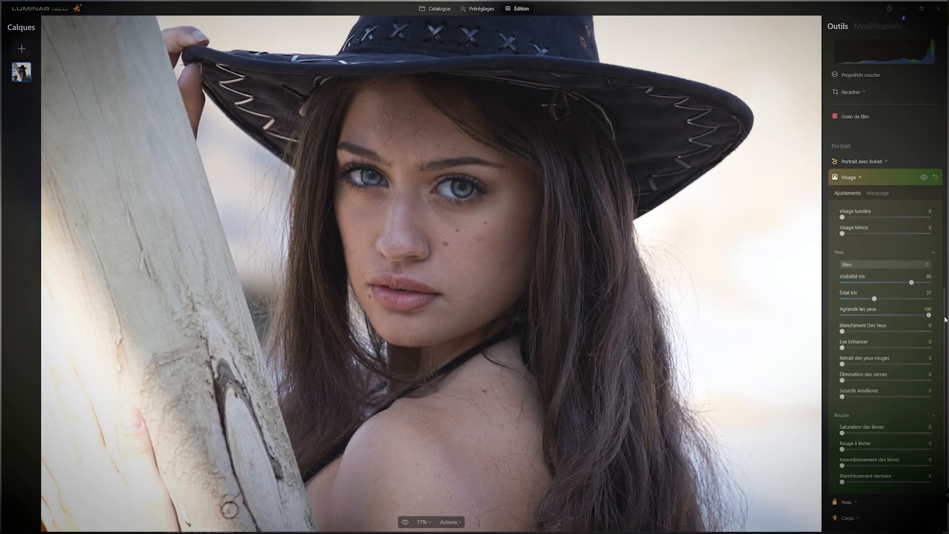
pyautogui.moveTo(930, 320); pyautogui.dragTo(884, 332)
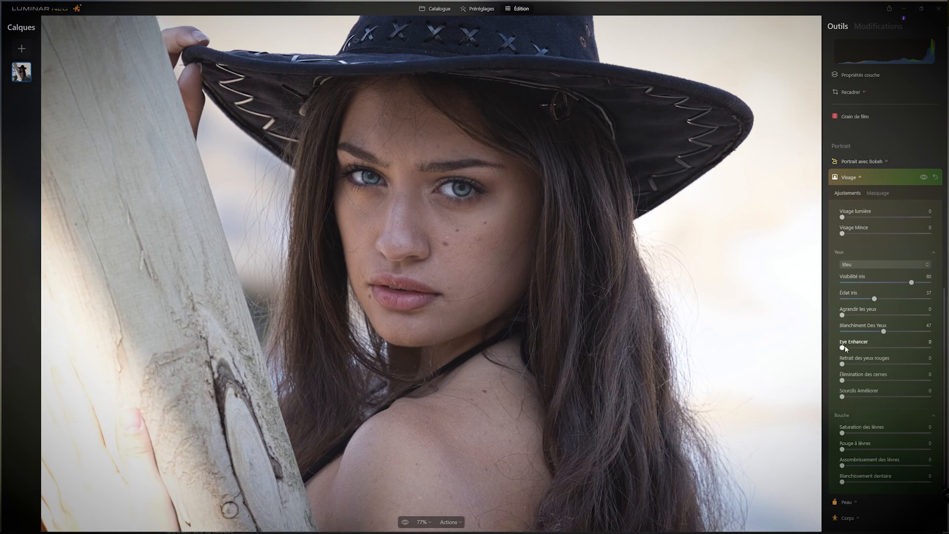
# Step: Set Eye Enhancer to 52 and compare the portrait with and without the Visage effect
pyautogui.moveTo(844, 347); pyautogui.dragTo(889, 347)
pyautogui.scroll(-4, 436, 205)
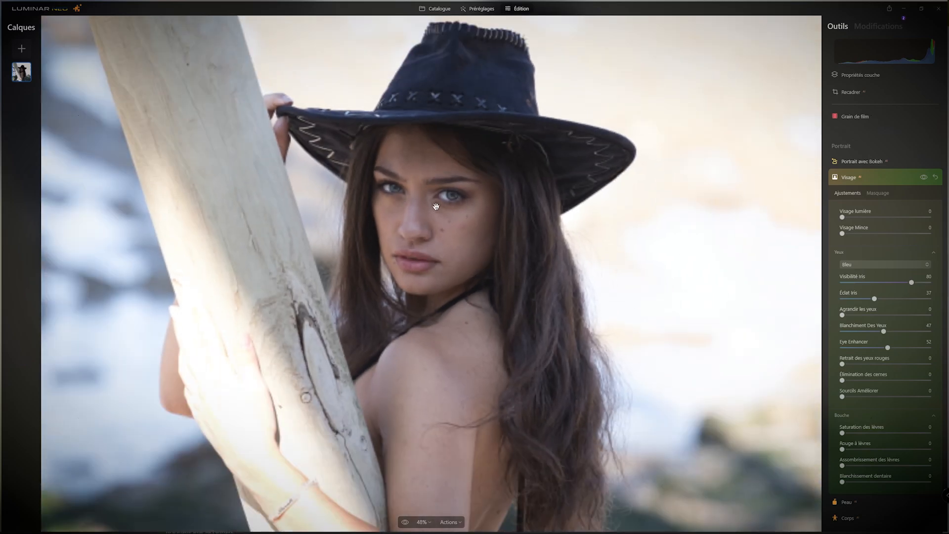
pyautogui.scroll(2, 436, 206)
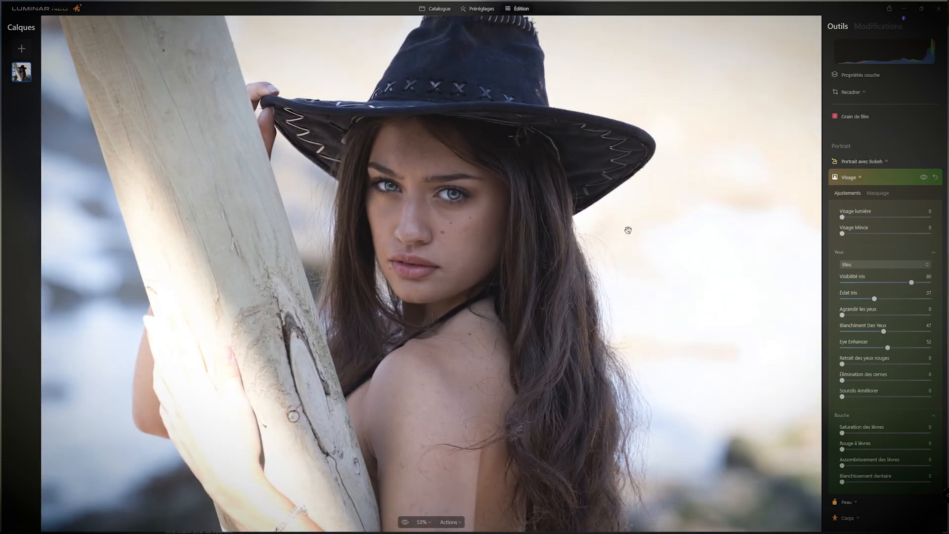
pyautogui.click(923, 177)
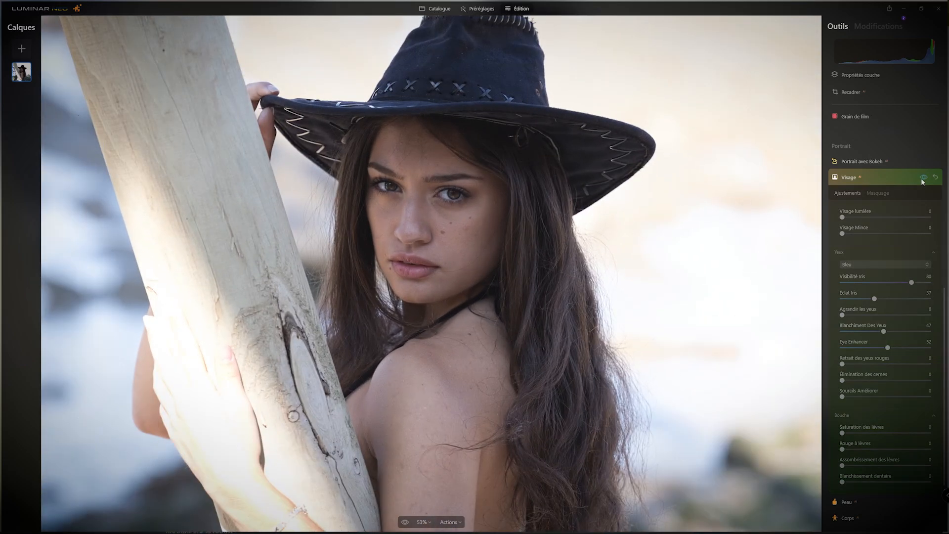
pyautogui.click(923, 178)
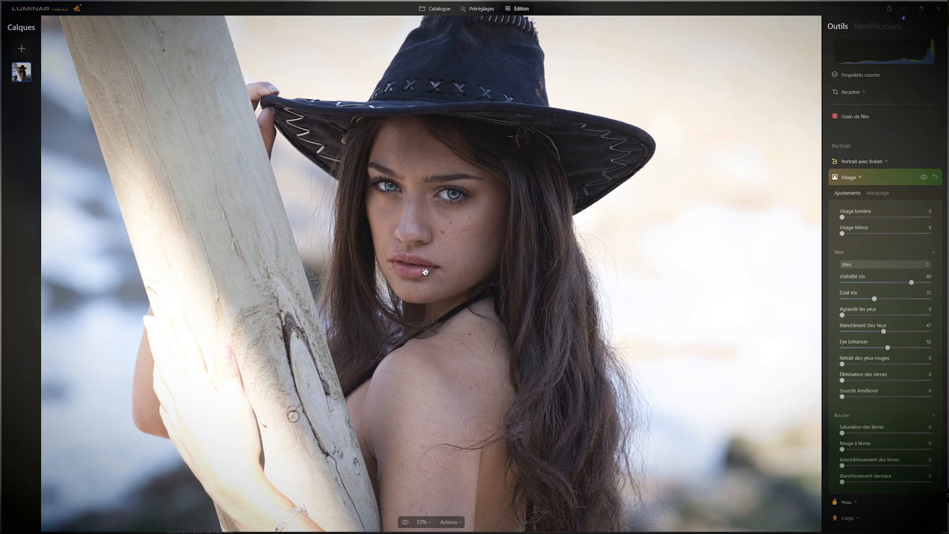
# Step: Try Élimination des cernes at 100, compare the face with and without the Visage effect, and reset the value to 0
pyautogui.scroll(4, 395, 216)
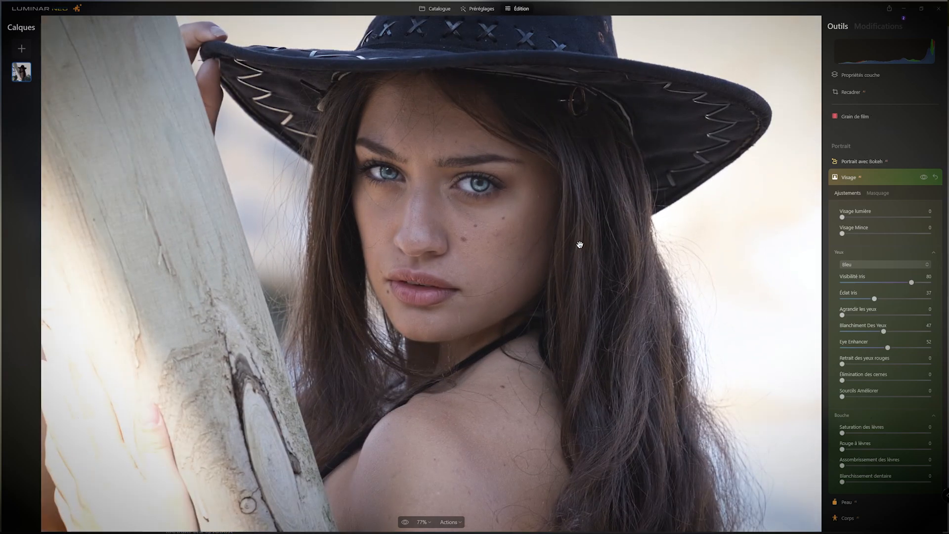
pyautogui.scroll(1, 428, 218)
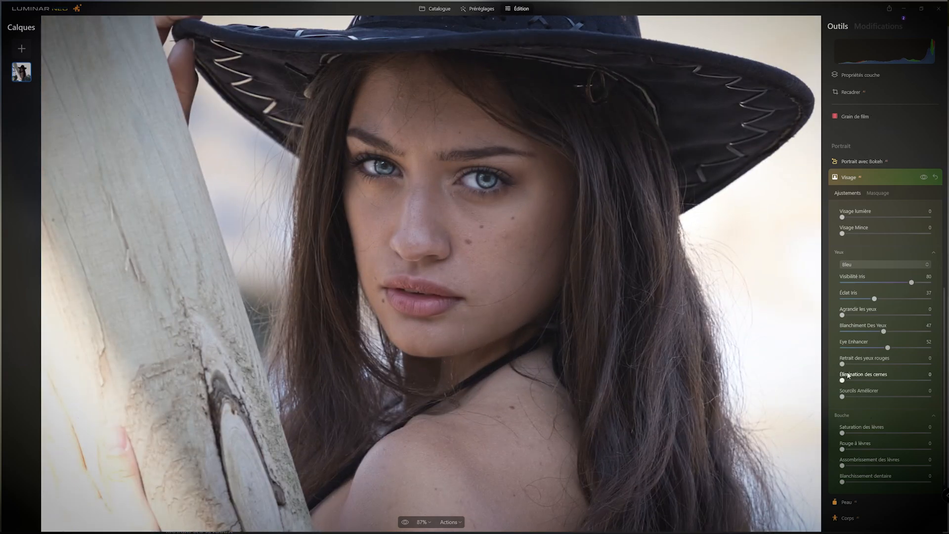
pyautogui.moveTo(843, 381); pyautogui.dragTo(930, 380)
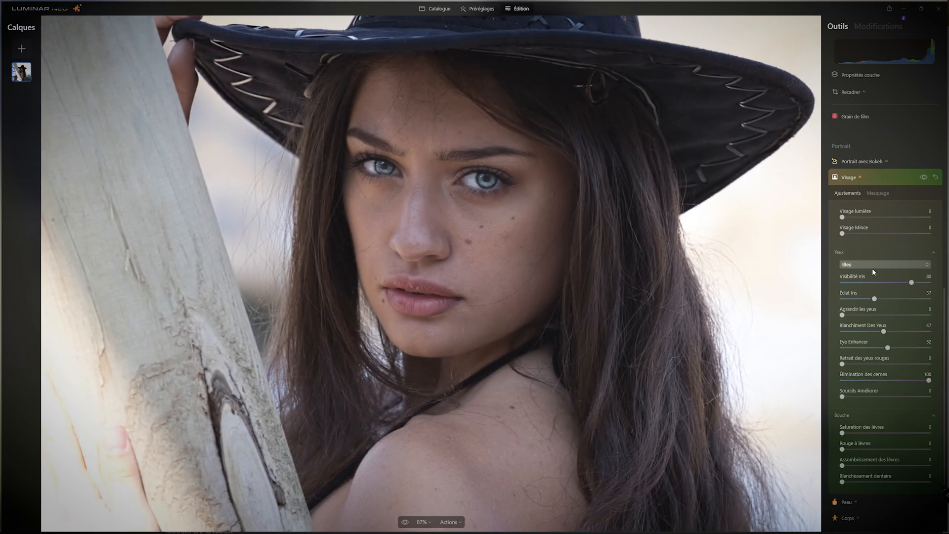
pyautogui.click(923, 177)
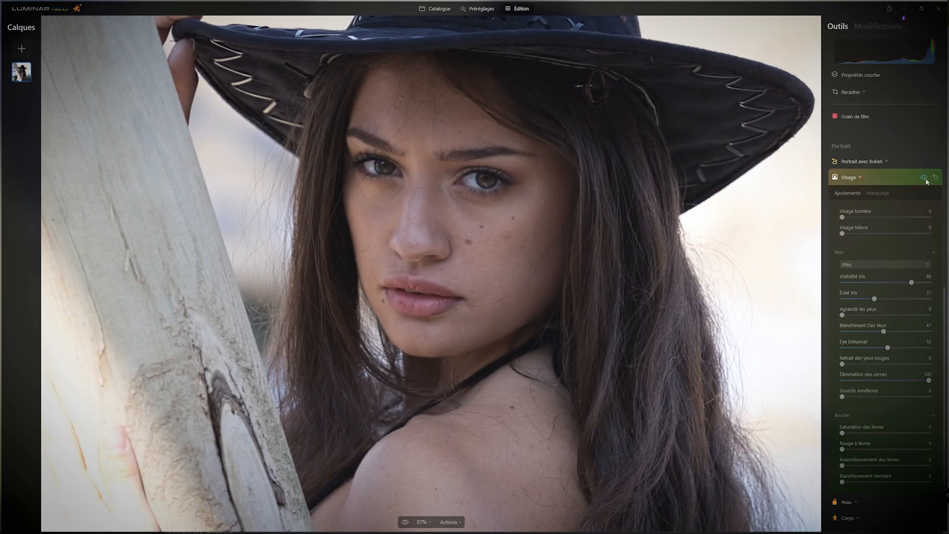
pyautogui.click(924, 177)
pyautogui.click(926, 179)
pyautogui.click(926, 179)
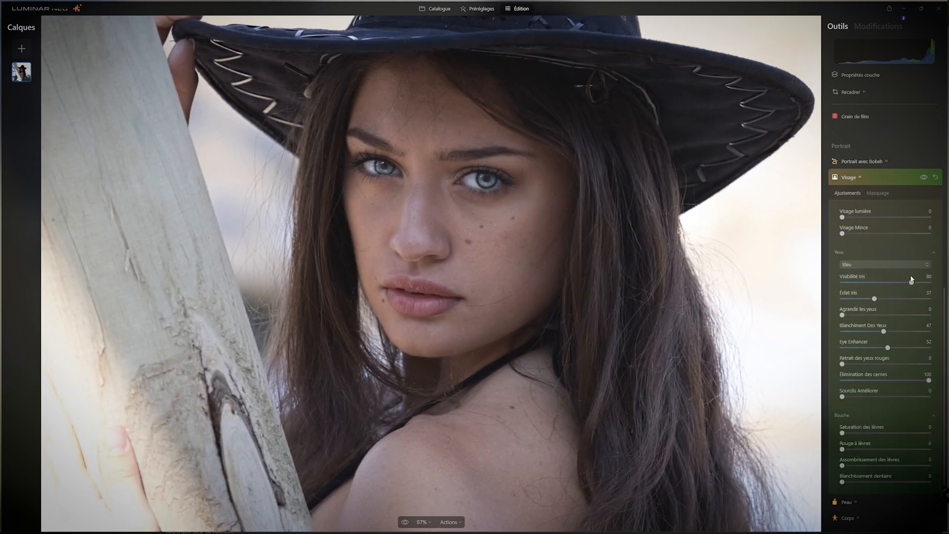
pyautogui.click(929, 381)
# Step: Set Sourcils Améliorer to 99 and compare the eyebrows with and without the Visage effect
pyautogui.moveTo(929, 381)
pyautogui.mouseDown()
pyautogui.moveTo(841, 382)
pyautogui.moveTo(844, 396)
pyautogui.moveTo(929, 391)
pyautogui.mouseUp()
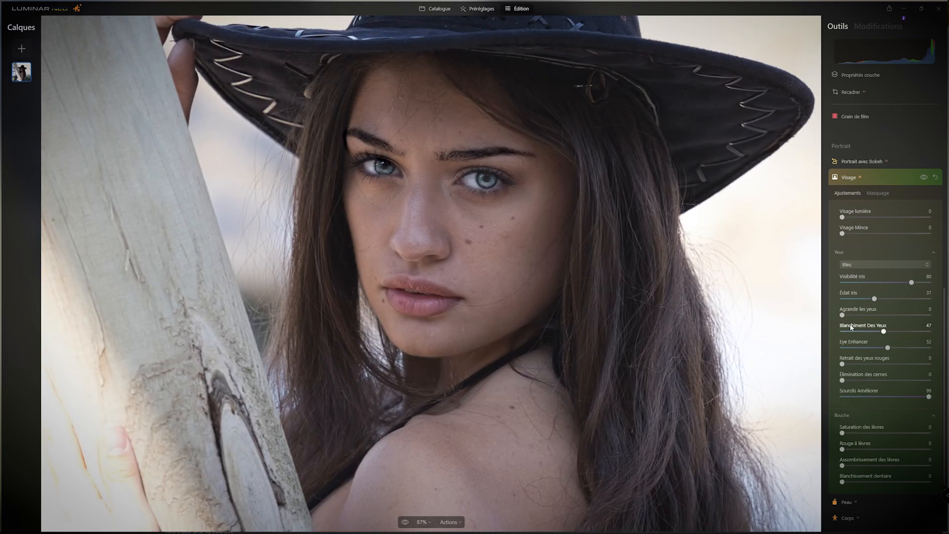
pyautogui.click(923, 177)
pyautogui.click(924, 177)
pyautogui.click(924, 179)
# Step: Set Saturation des lèvres to 51 and Rouge à lèvres to 100, and compare the portrait before and after editing
pyautogui.scroll(-2, 841, 386)
pyautogui.scroll(-2, 841, 386)
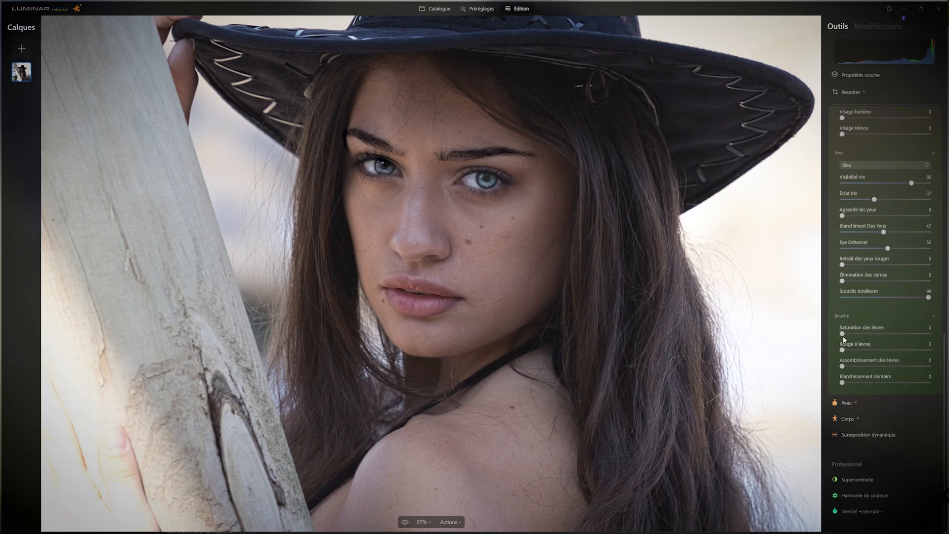
pyautogui.moveTo(854, 334); pyautogui.dragTo(940, 354)
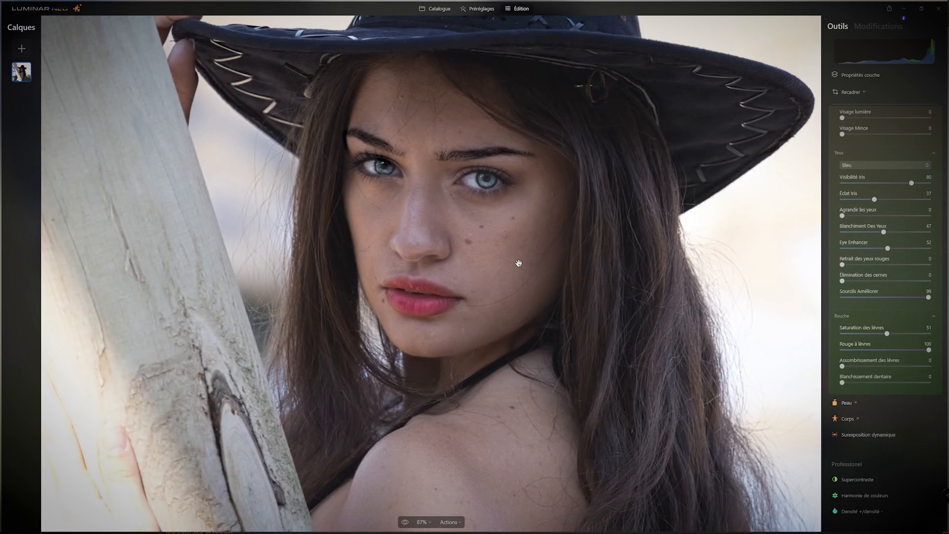
pyautogui.scroll(-3, 484, 247)
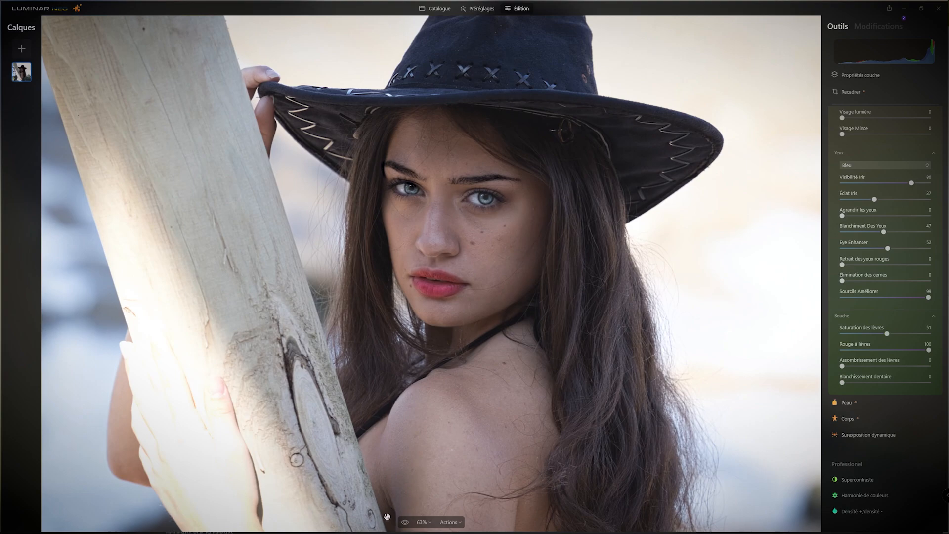
pyautogui.click(405, 523)
pyautogui.click(405, 522)
pyautogui.scroll(3, 848, 322)
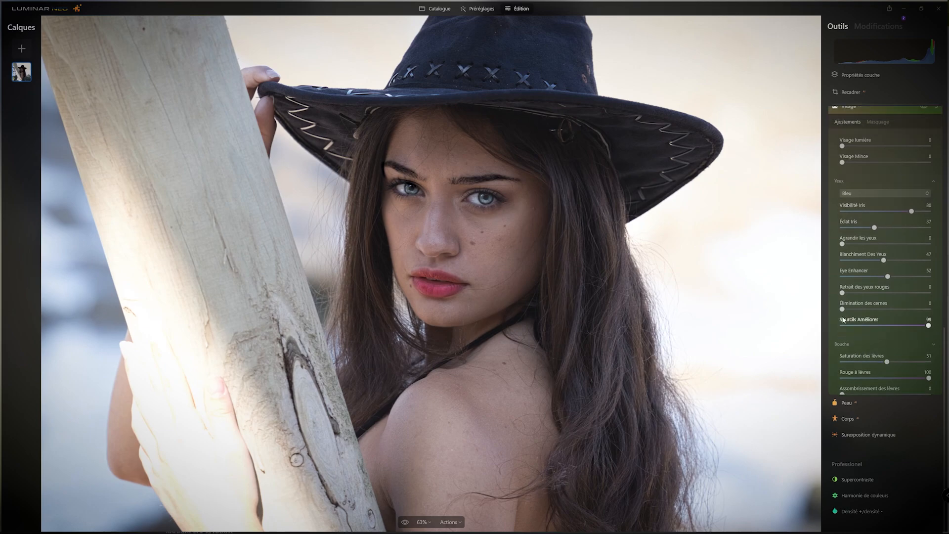
# Step: With the Peau tool, try Quantité at 100, inspect the face up close, and reduce the value to 33
pyautogui.click(847, 225)
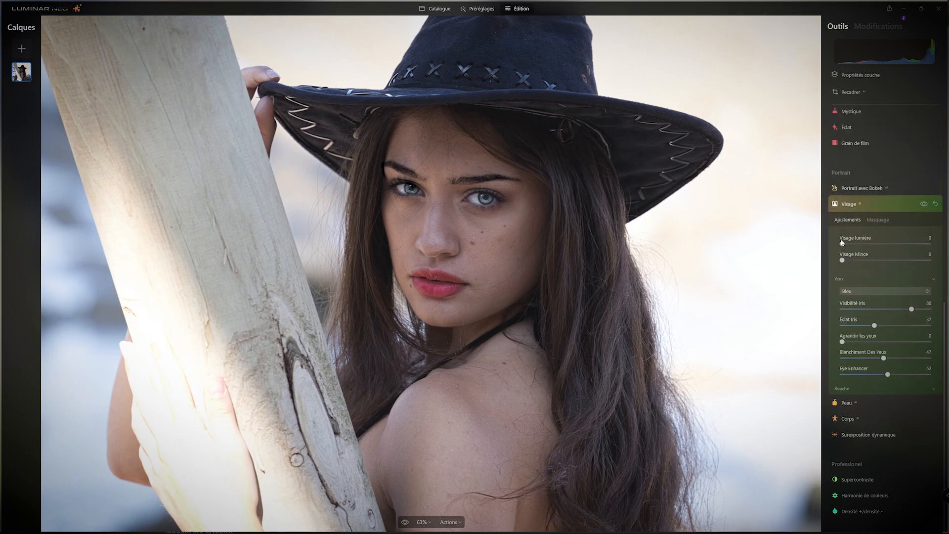
pyautogui.click(846, 403)
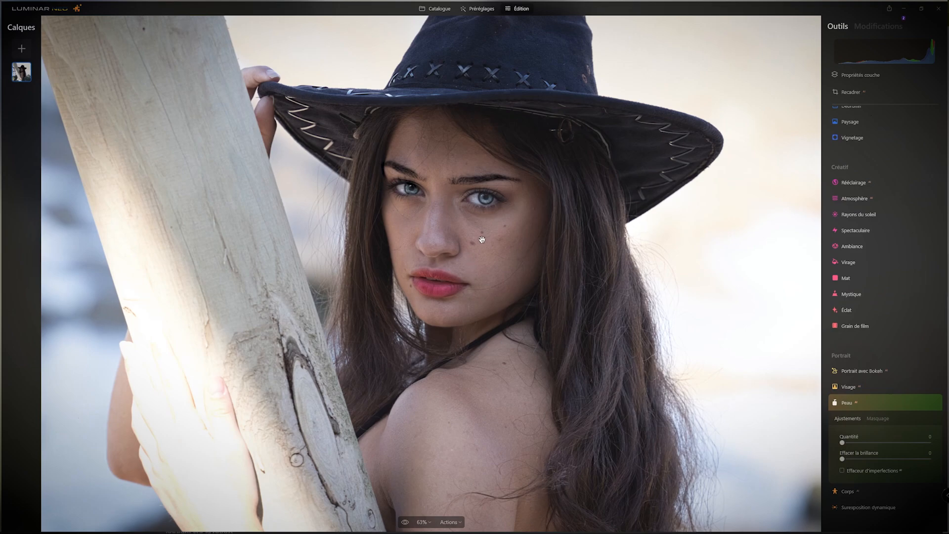
pyautogui.scroll(-2, 883, 385)
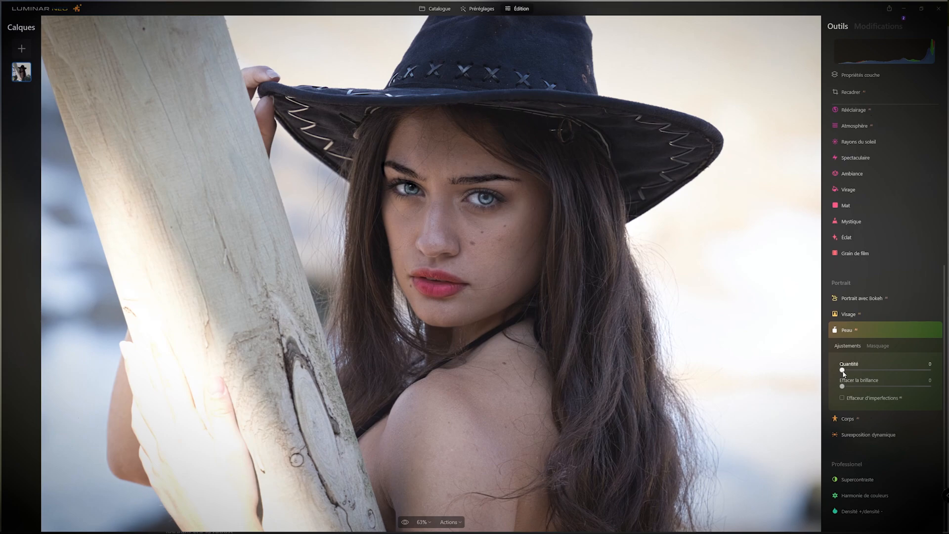
pyautogui.moveTo(843, 371); pyautogui.dragTo(935, 372)
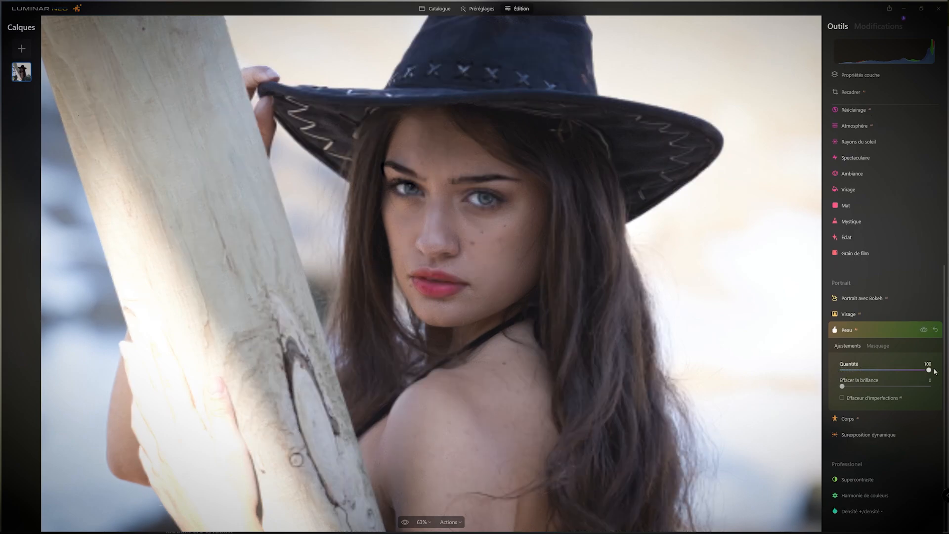
pyautogui.scroll(5, 444, 225)
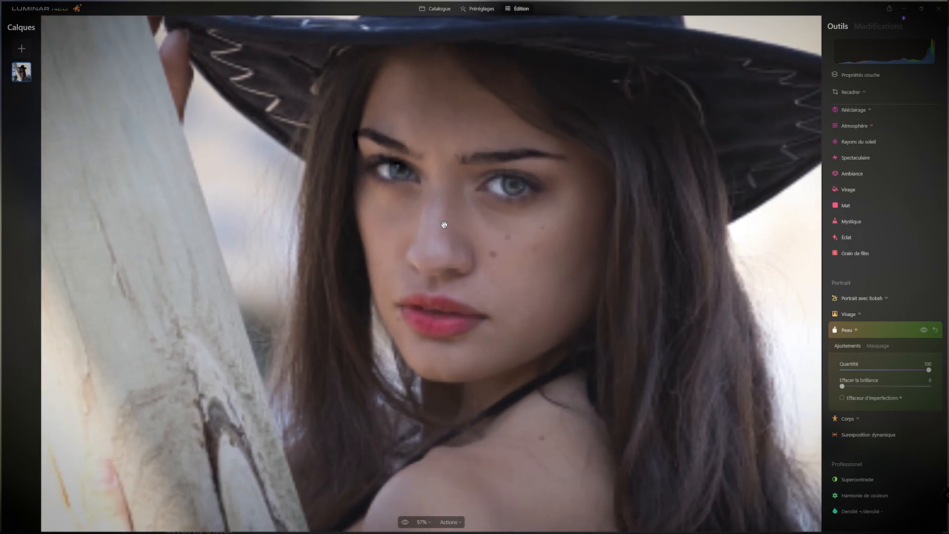
pyautogui.scroll(-6, 445, 225)
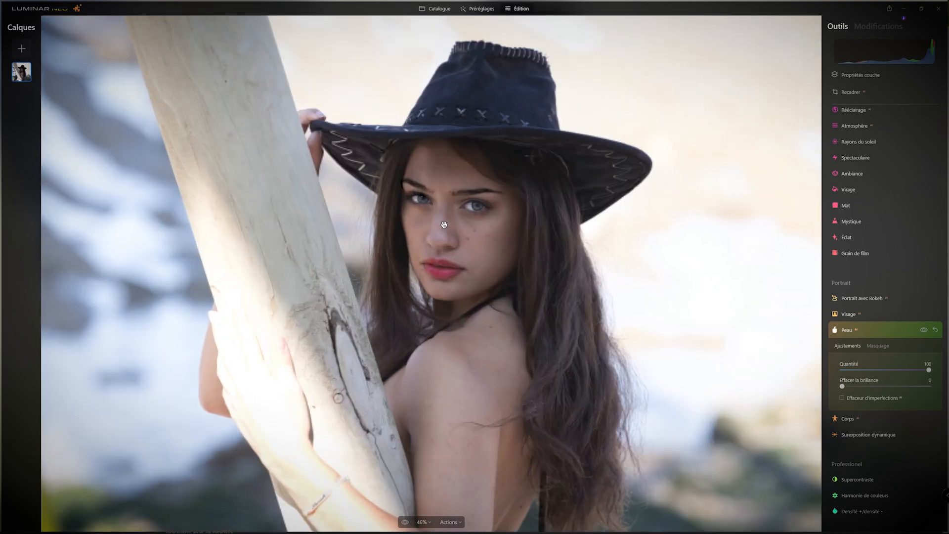
pyautogui.scroll(3, 445, 225)
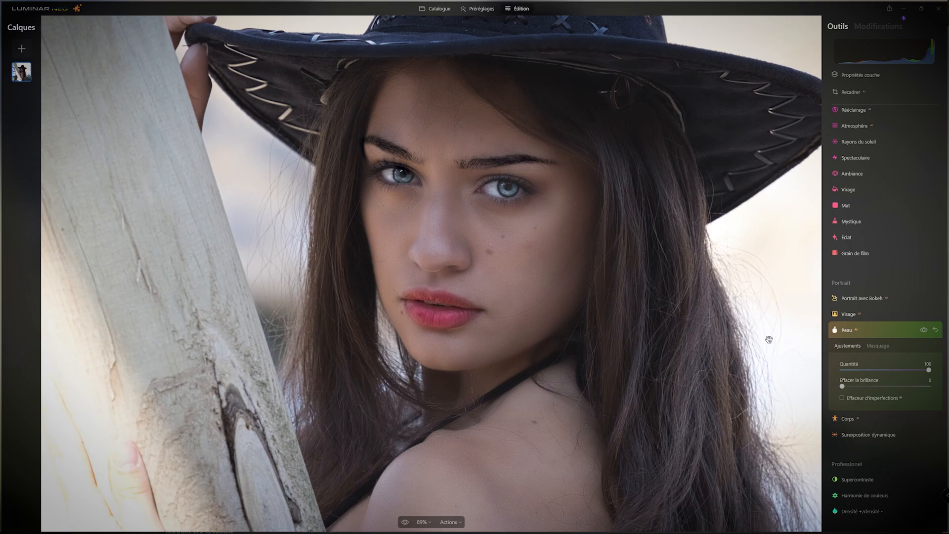
pyautogui.moveTo(909, 372); pyautogui.dragTo(863, 368)
pyautogui.moveTo(863, 371); pyautogui.dragTo(873, 373)
# Step: Try Effacer la brillance at 100 and compare the portrait with and without the Peau effect
pyautogui.moveTo(842, 387); pyautogui.dragTo(918, 388)
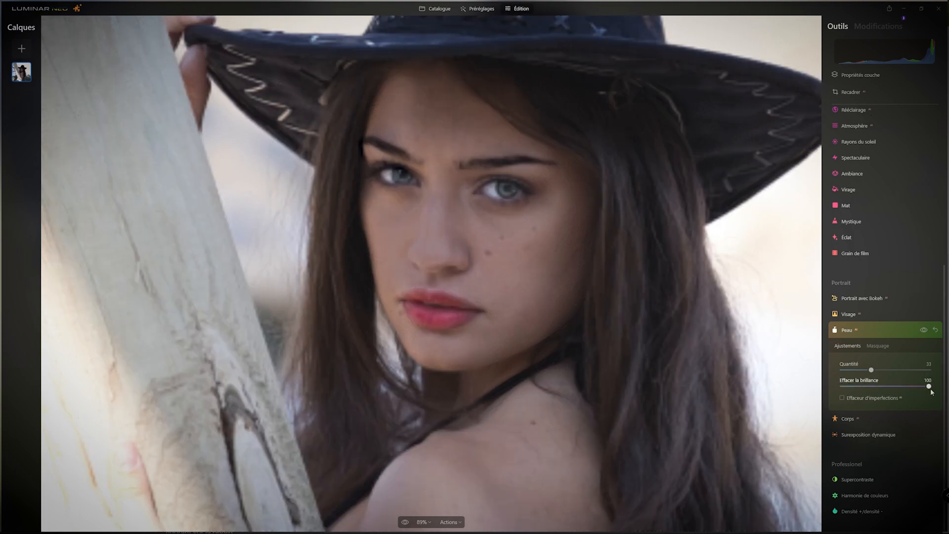
pyautogui.click(925, 331)
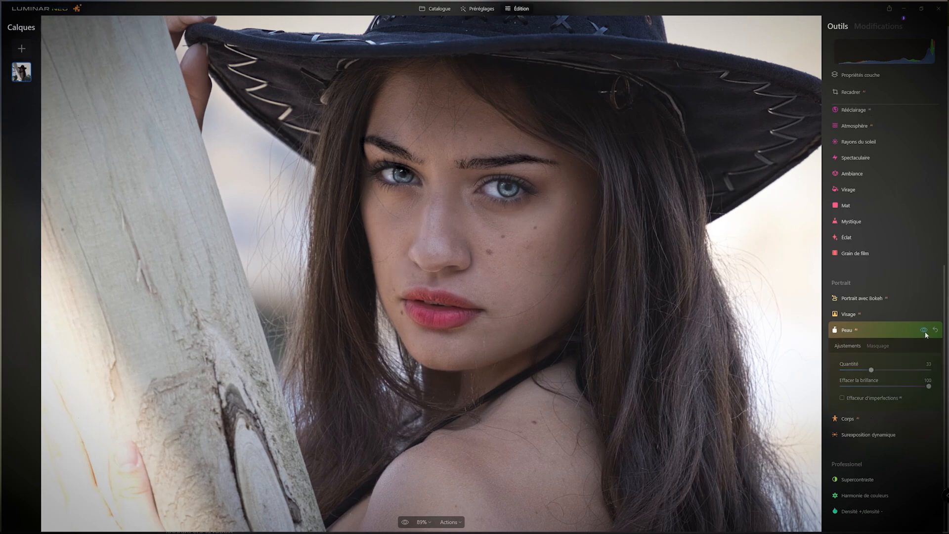
pyautogui.click(925, 333)
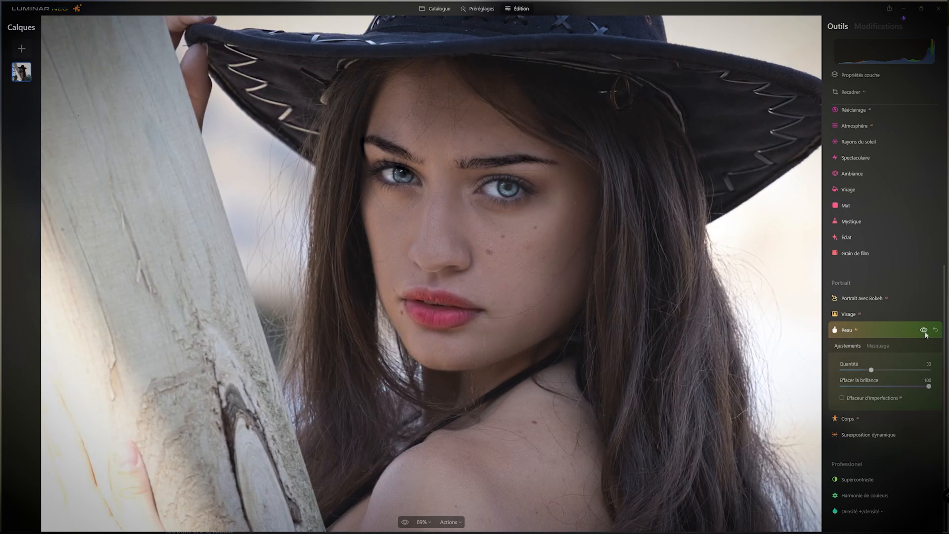
pyautogui.click(925, 333)
pyautogui.click(925, 332)
# Step: Set Effacer la brillance to 41, compare the skin with and without the Peau effect, and turn Effaceur d'imperfections off
pyautogui.moveTo(929, 386); pyautogui.dragTo(879, 388)
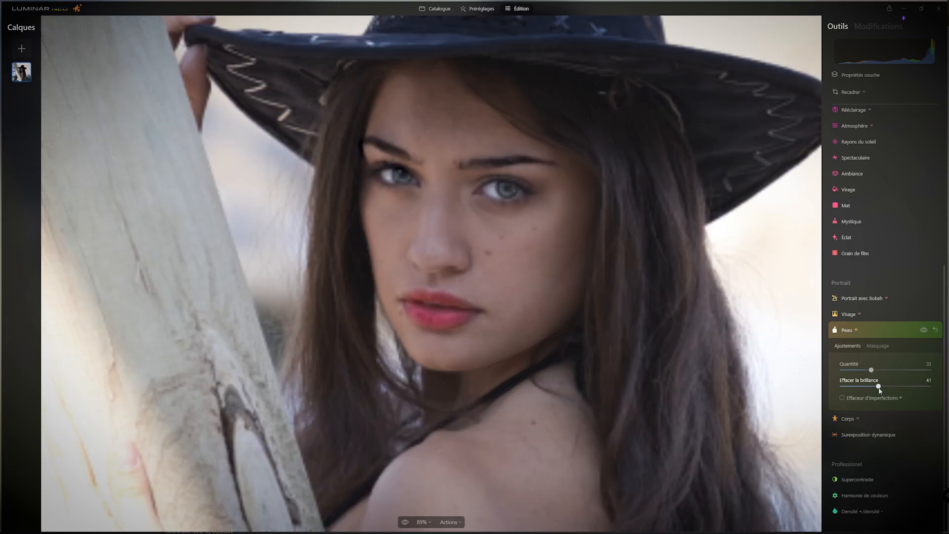
pyautogui.click(924, 332)
pyautogui.click(924, 333)
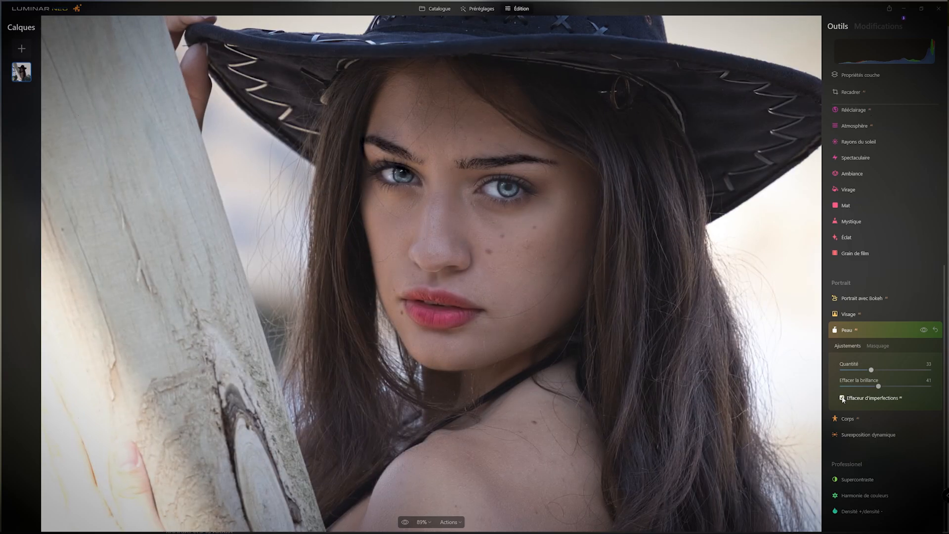
pyautogui.click(843, 399)
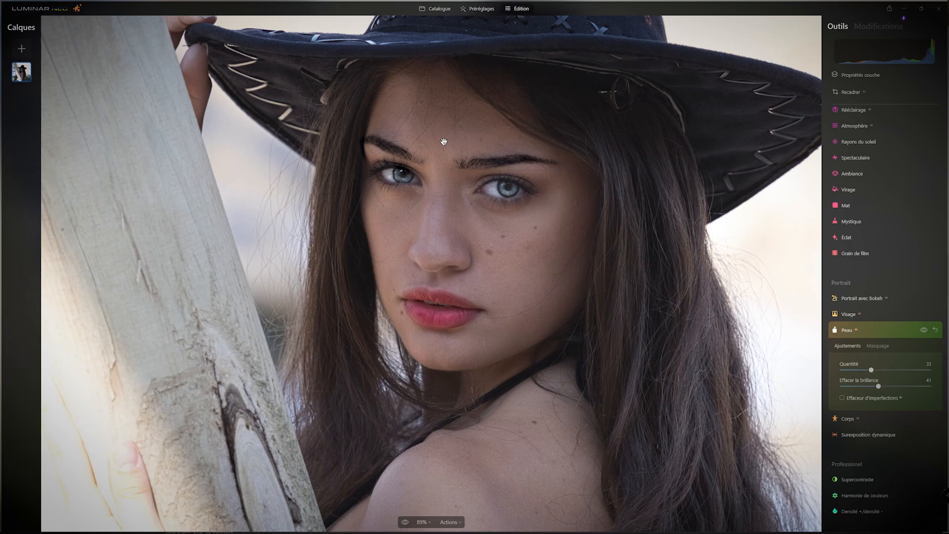
# Step: Open the close-up portrait _EFF0235.CR3 from the first catalogue folder for editing
pyautogui.click(439, 9)
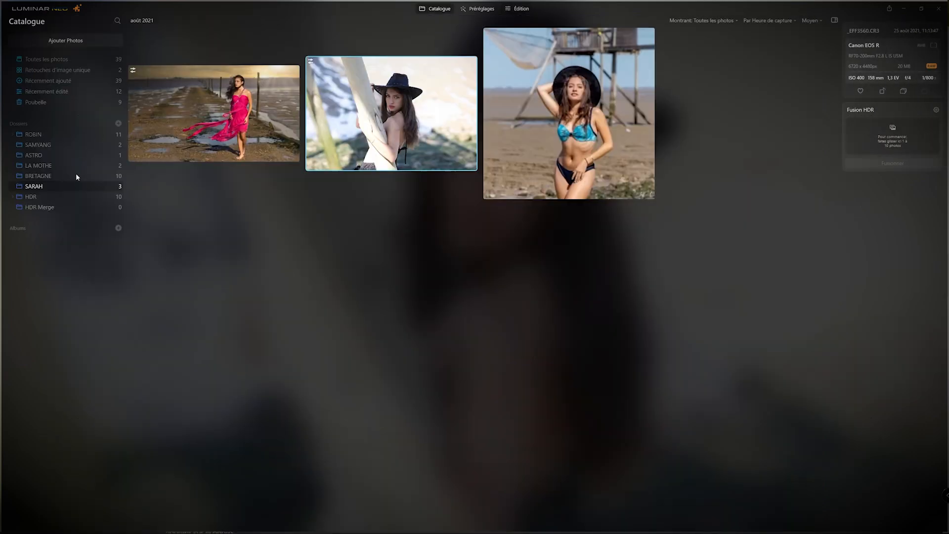
pyautogui.click(31, 134)
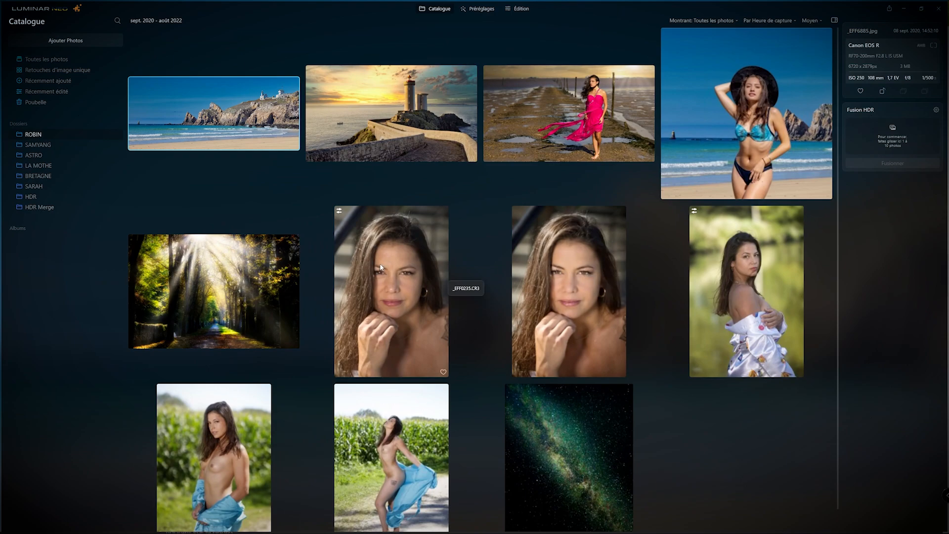
pyautogui.doubleClick(381, 267)
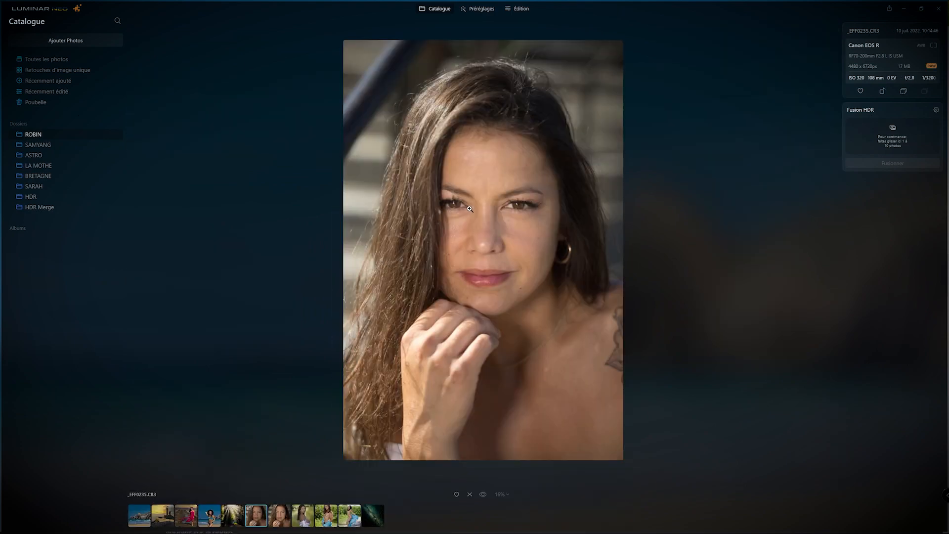
pyautogui.scroll(3, 508, 226)
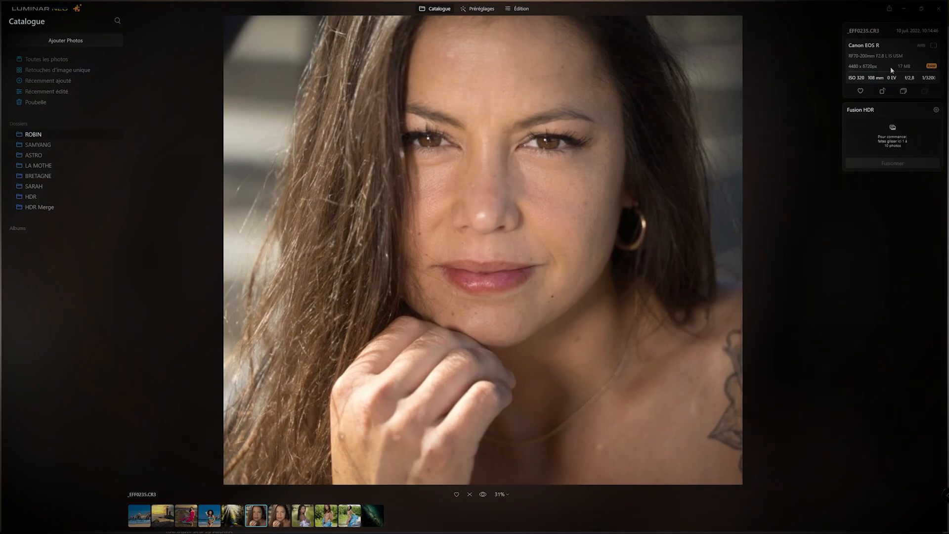
pyautogui.click(520, 10)
# Step: Enable Effaceur d'imperfections in the Peau tool for the close-up portrait and check the skin at different magnifications
pyautogui.scroll(-1, 860, 363)
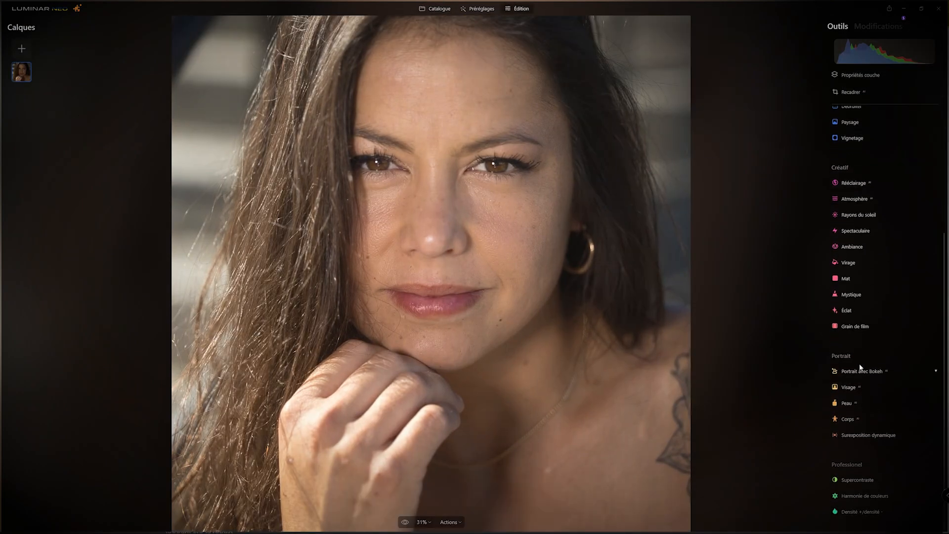
pyautogui.click(847, 405)
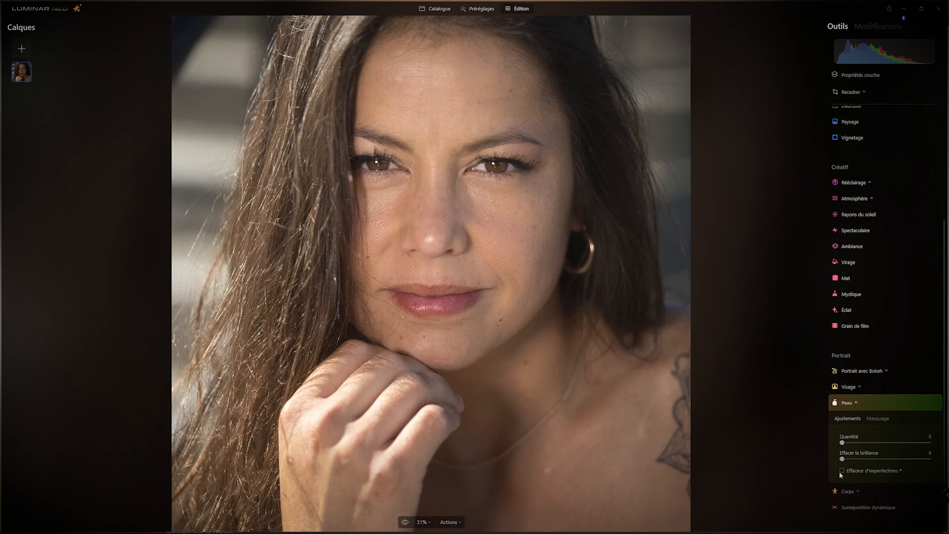
pyautogui.click(842, 472)
pyautogui.click(842, 471)
pyautogui.click(842, 472)
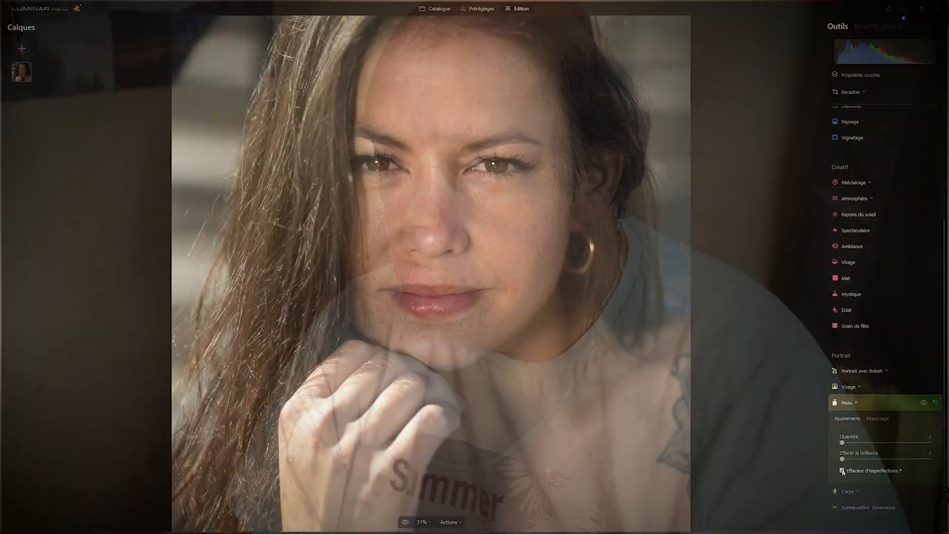
pyautogui.scroll(-3, 882, 393)
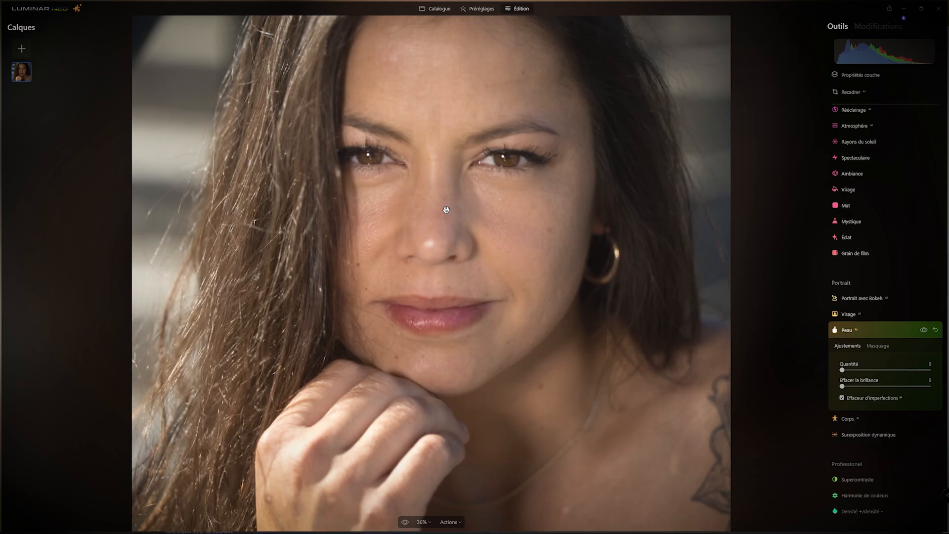
pyautogui.click(446, 210)
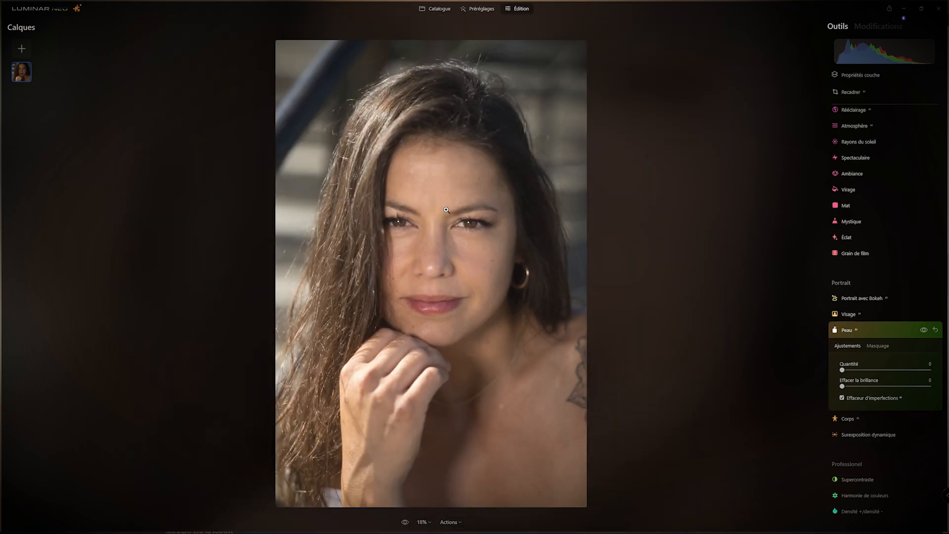
pyautogui.click(446, 210)
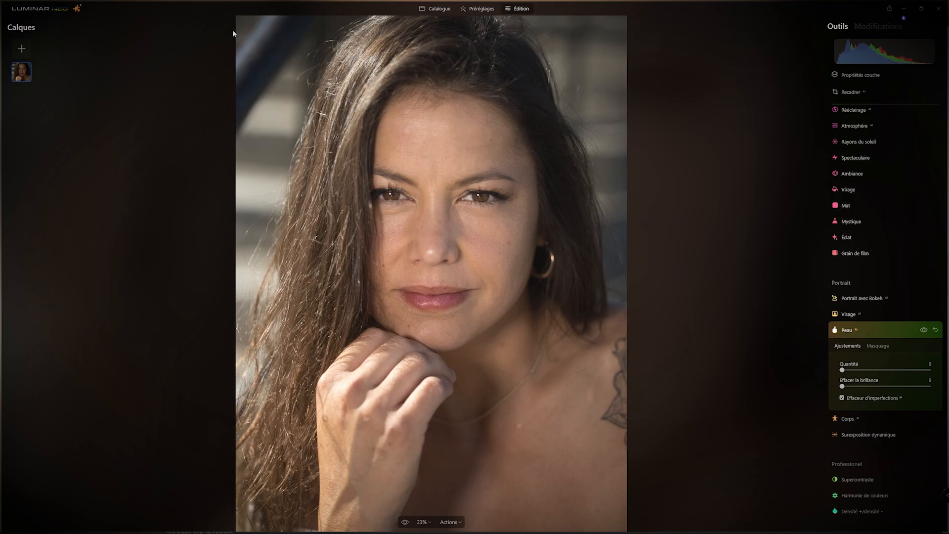
# Step: Open the beach portrait _EFF3643.JPG from the catalogue for editing
pyautogui.click(441, 10)
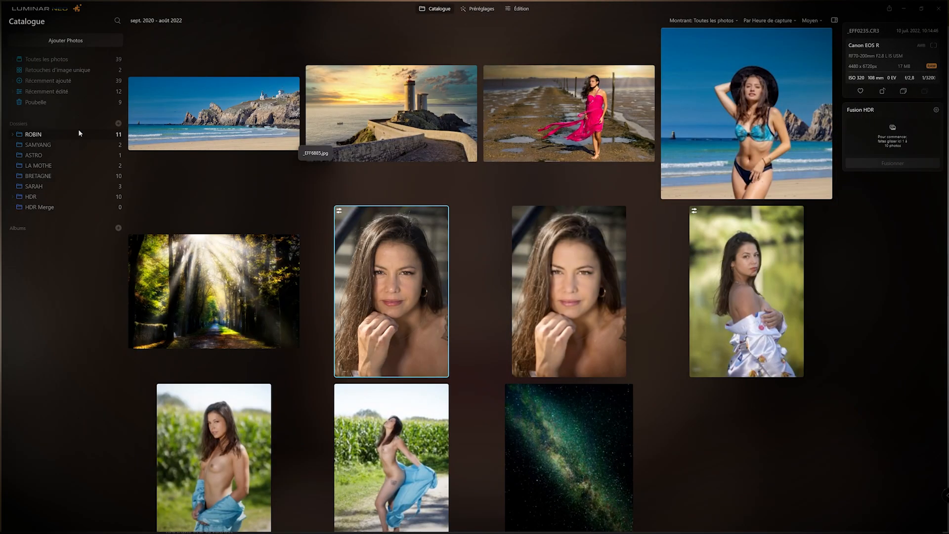
pyautogui.click(35, 185)
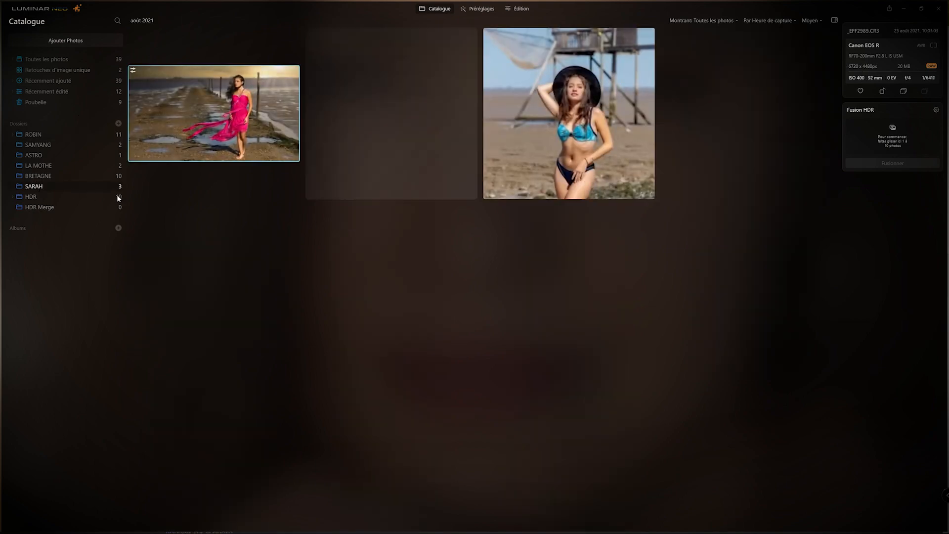
pyautogui.doubleClick(571, 101)
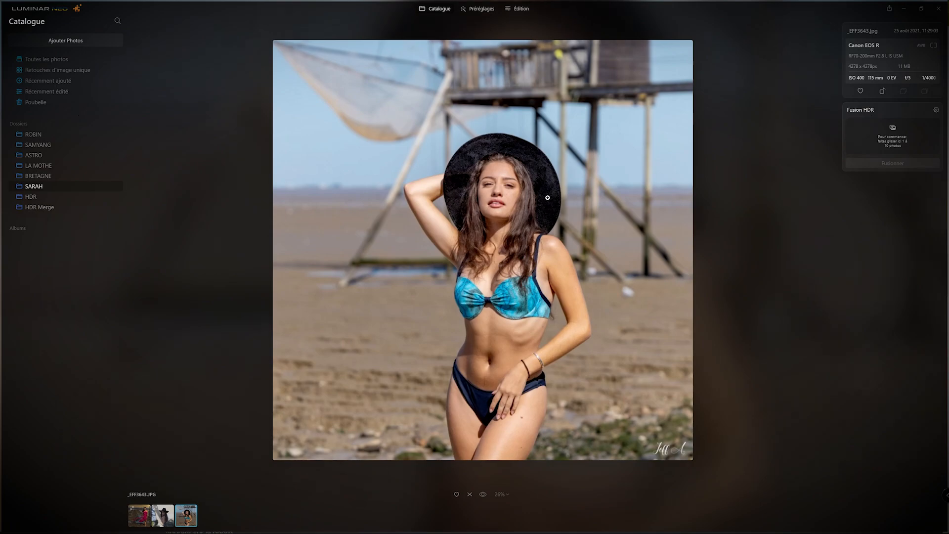
pyautogui.click(518, 8)
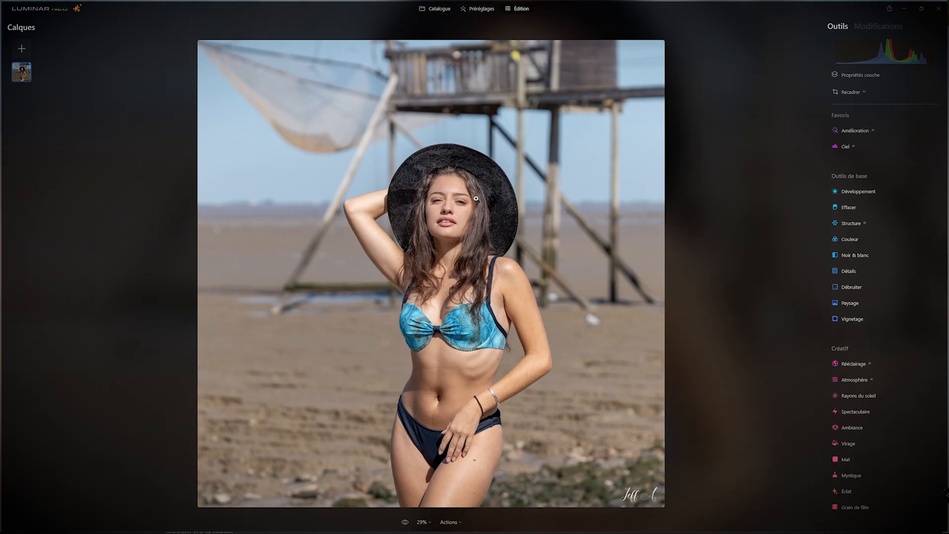
# Step: Blur the beach background with Portrait avec Bokeh at Quantité 100 and compare the photo with and without the effect
pyautogui.scroll(-5, 883, 321)
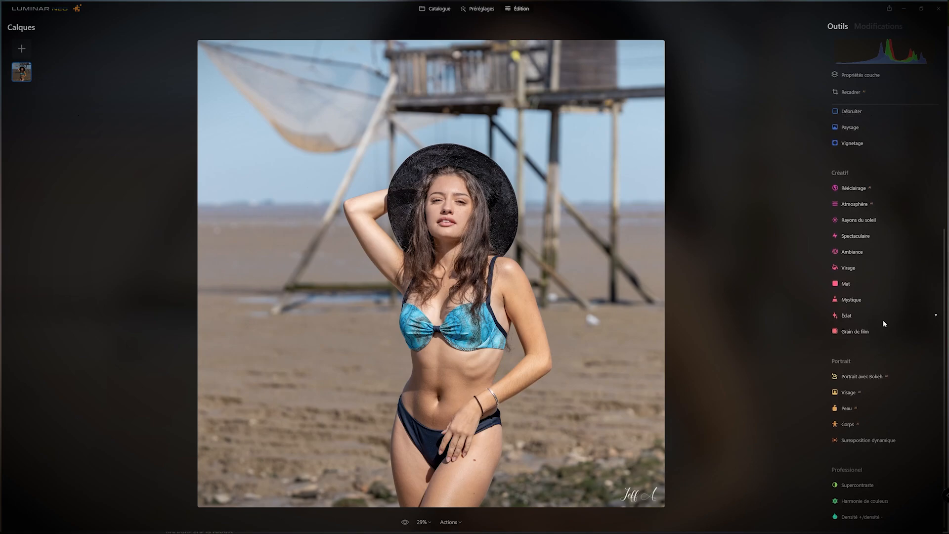
pyautogui.click(860, 372)
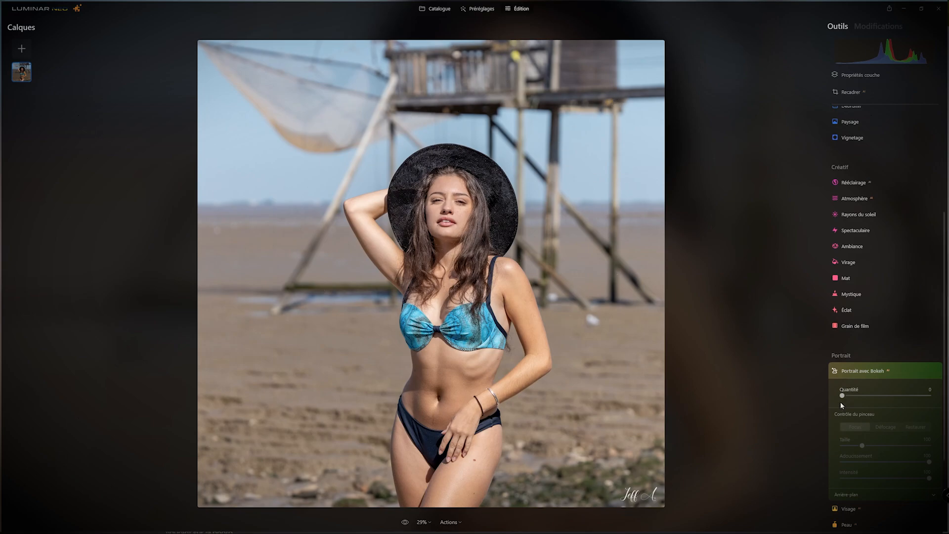
pyautogui.moveTo(843, 396); pyautogui.dragTo(869, 396)
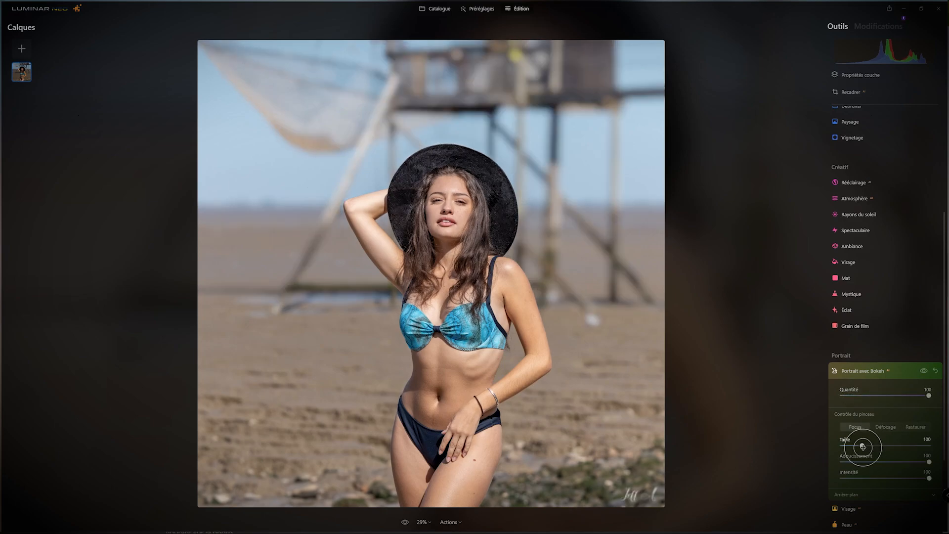
pyautogui.click(925, 371)
pyautogui.click(925, 371)
pyautogui.click(926, 373)
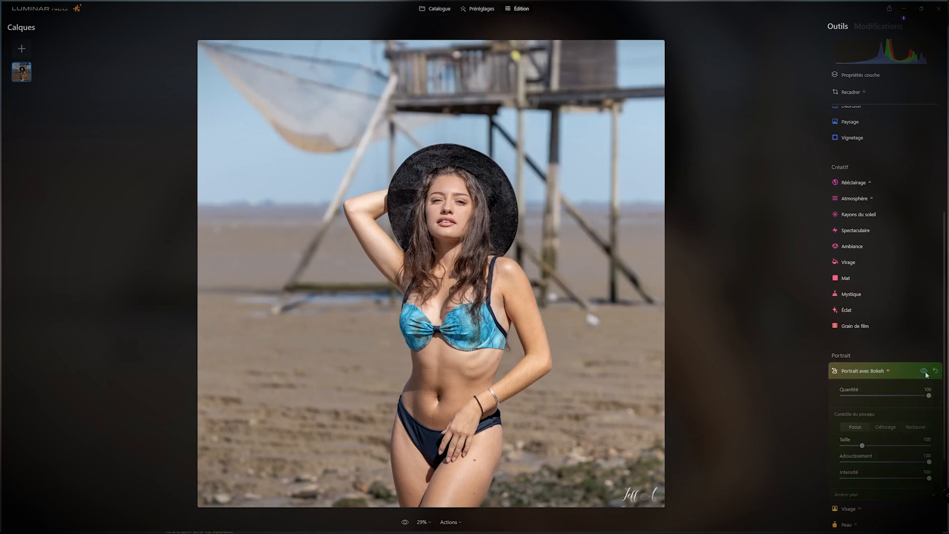
pyautogui.click(925, 372)
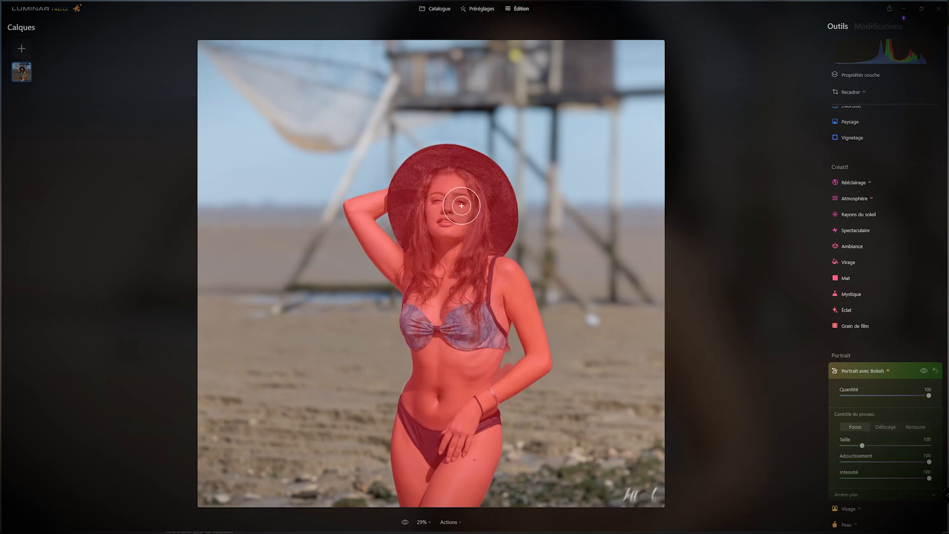
# Step: Examine the Focus brush's subject mask up close around the woman's arm and torso
pyautogui.scroll(2, 504, 378)
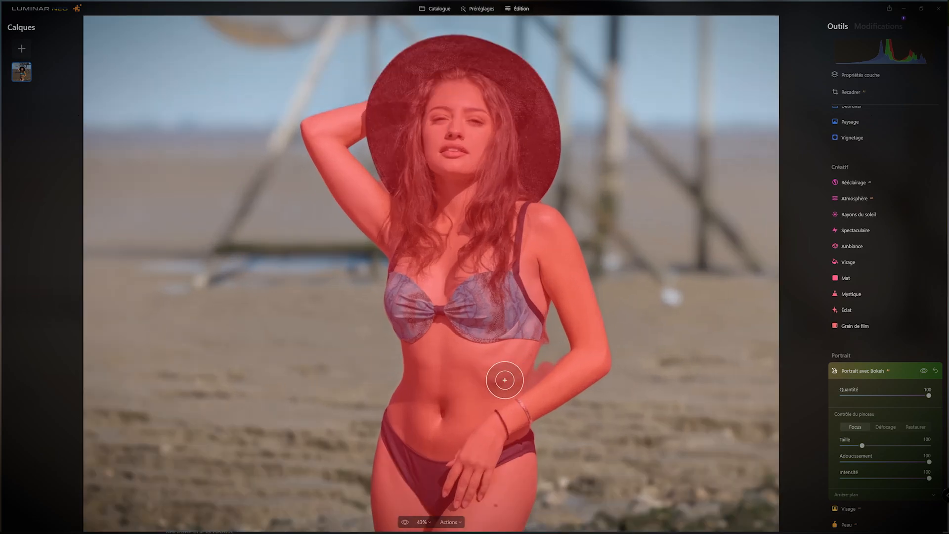
pyautogui.scroll(1, 551, 367)
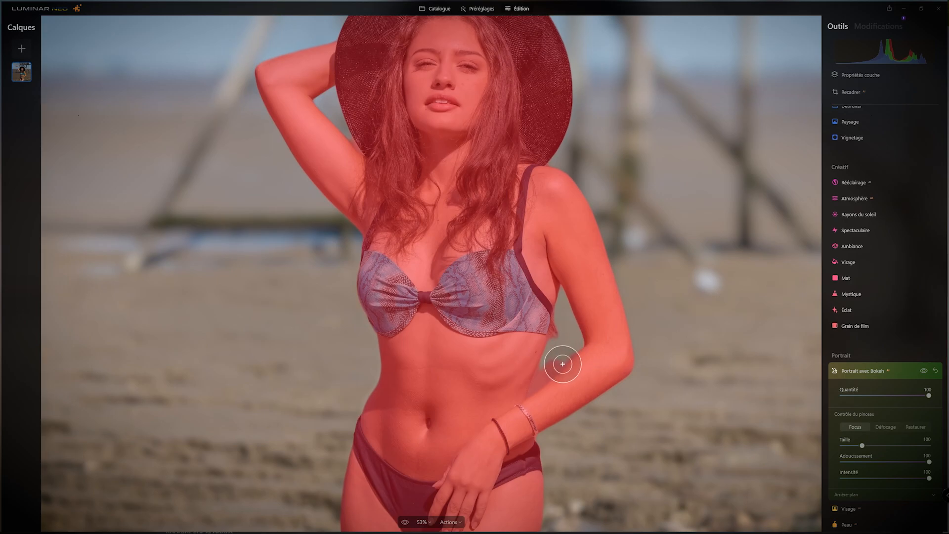
pyautogui.scroll(-2, 446, 331)
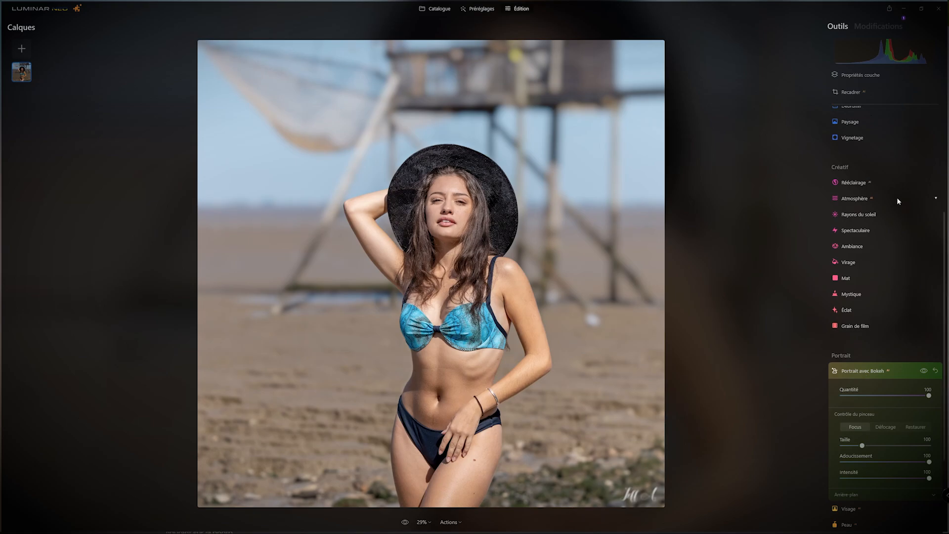
# Step: Isolate the woman on the portrait layer with the Humain category of Masque IA and check the mask edges up close
pyautogui.scroll(4, 897, 197)
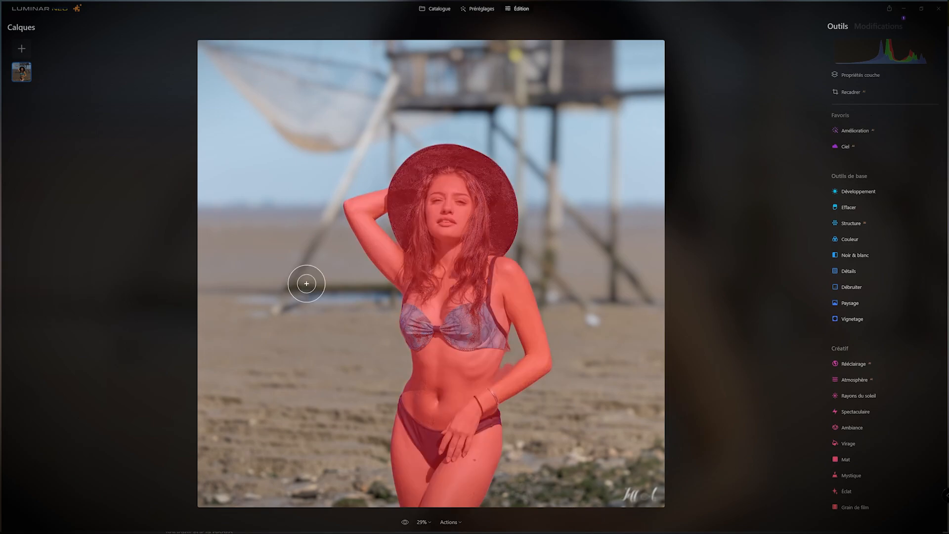
pyautogui.click(876, 75)
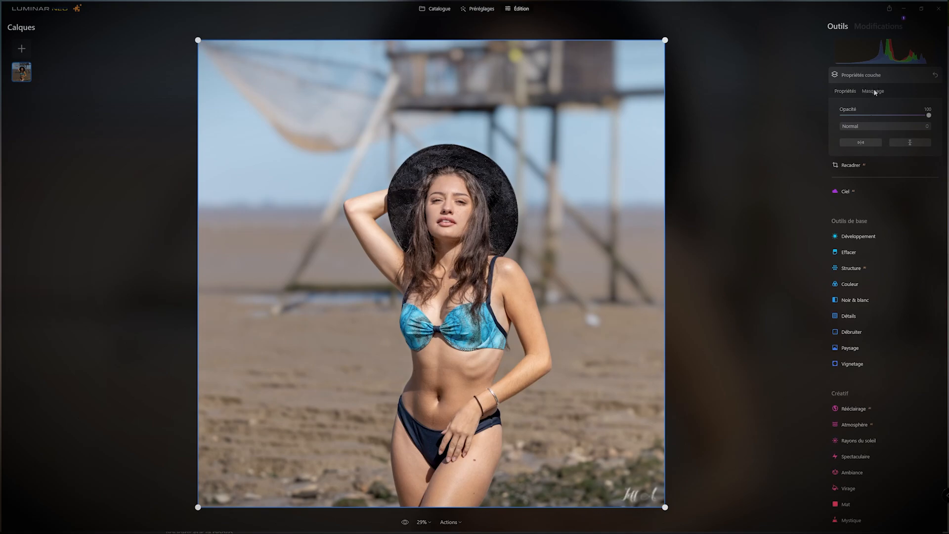
pyautogui.click(873, 91)
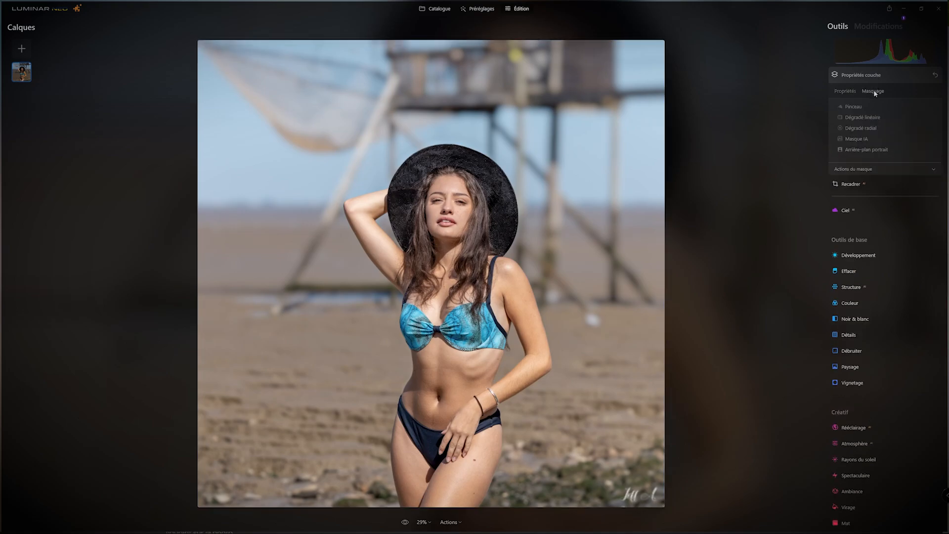
pyautogui.click(861, 139)
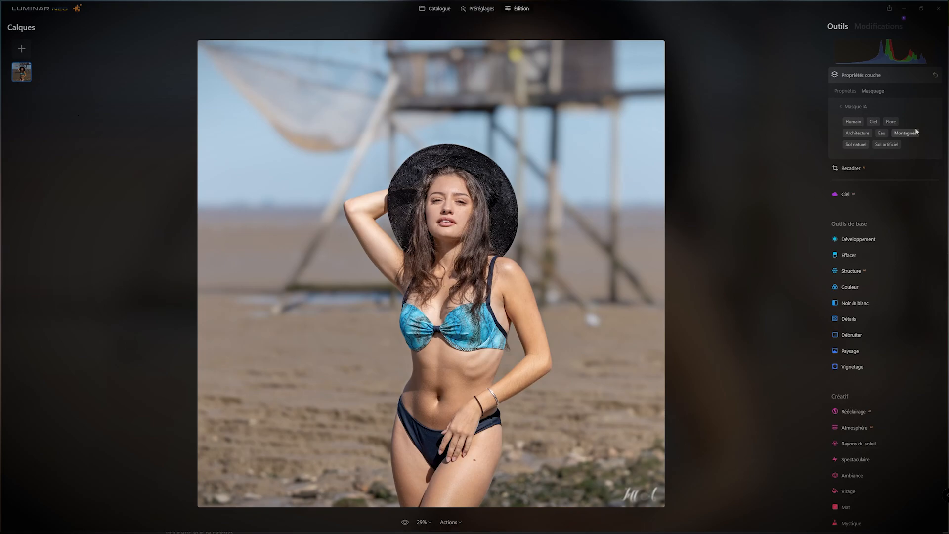
pyautogui.click(858, 124)
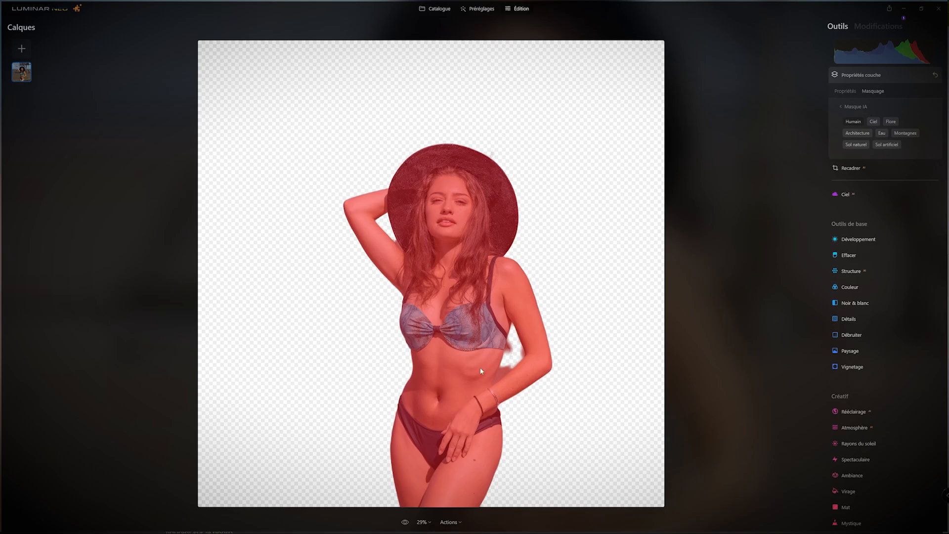
pyautogui.scroll(5, 480, 371)
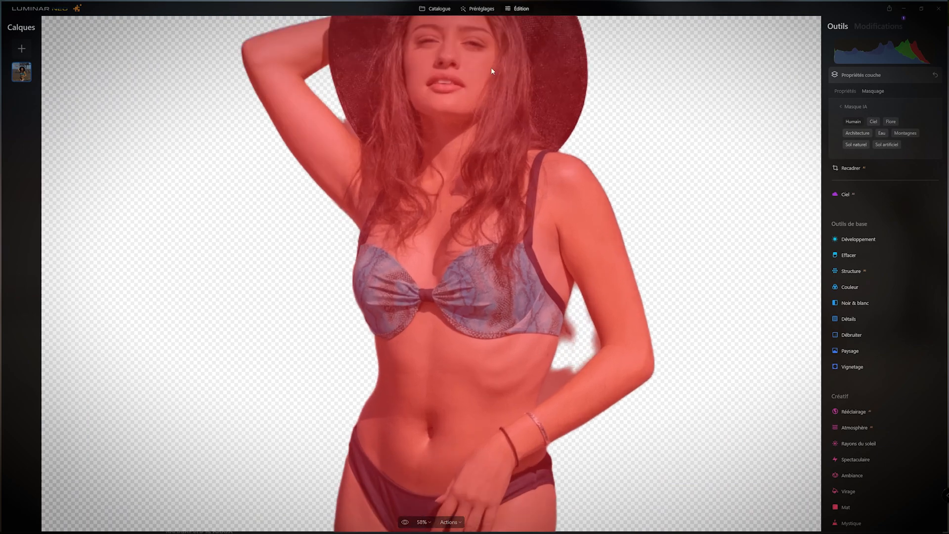
pyautogui.scroll(-3, 485, 107)
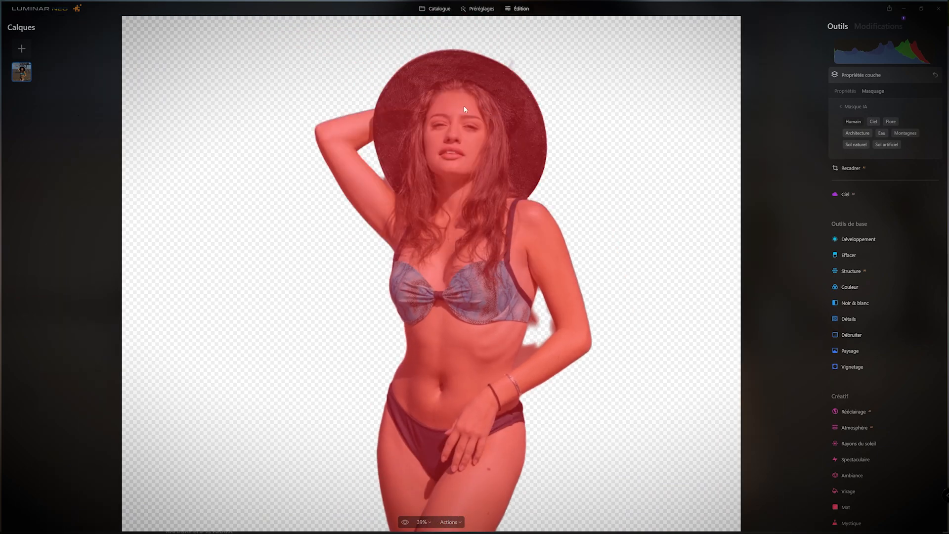
pyautogui.scroll(4, 554, 324)
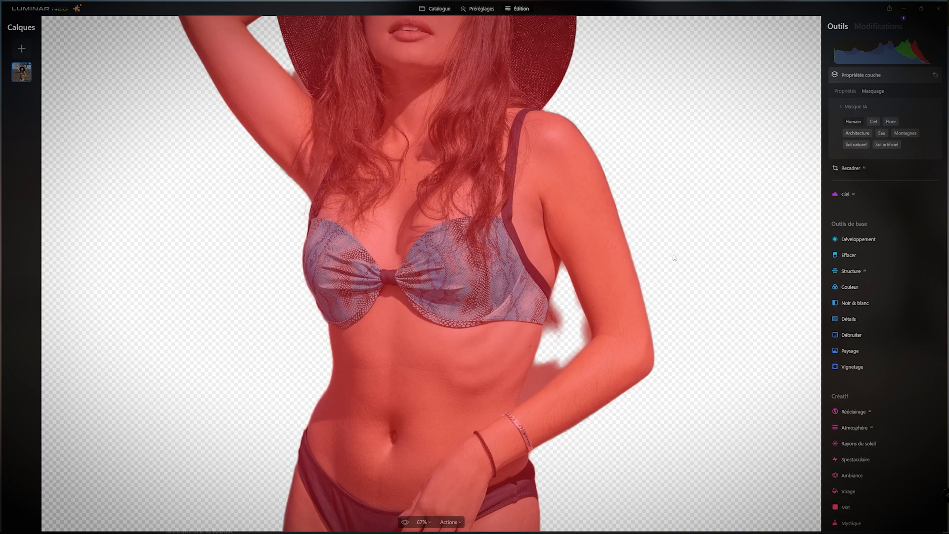
# Step: View the Arrière-plan portrait masking option for the layer and close the layer properties
pyautogui.click(854, 107)
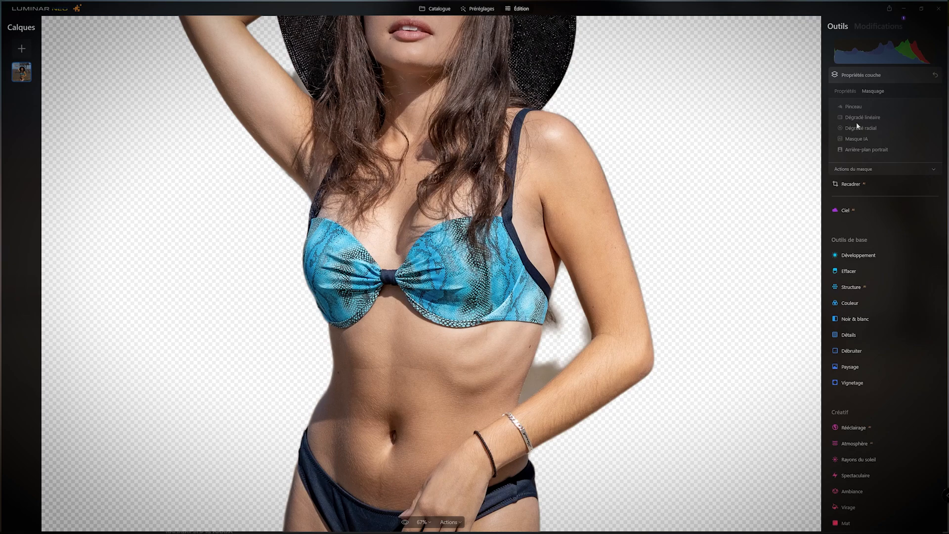
pyautogui.click(861, 149)
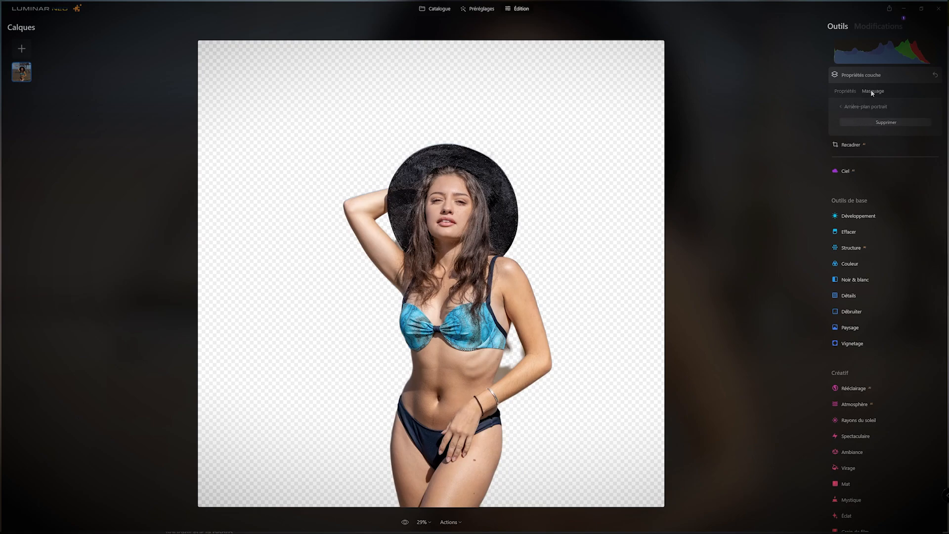
pyautogui.click(846, 91)
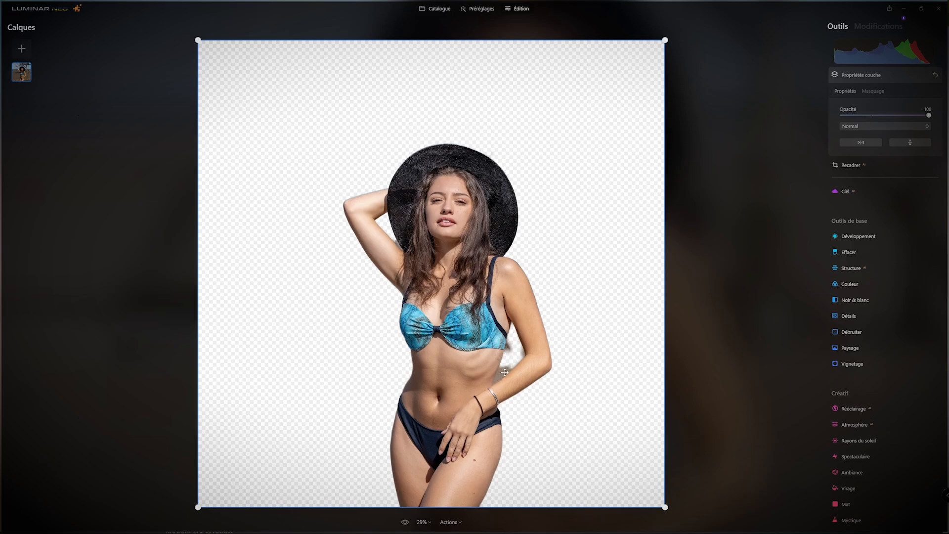
pyautogui.click(865, 75)
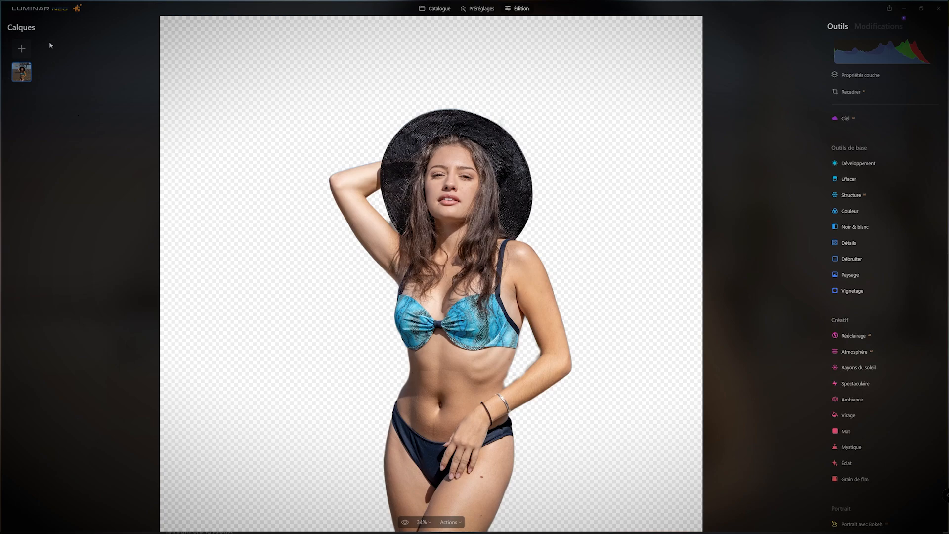
# Step: Duplicate the cutout layer of the woman and select the upper copy
pyautogui.rightClick(22, 73)
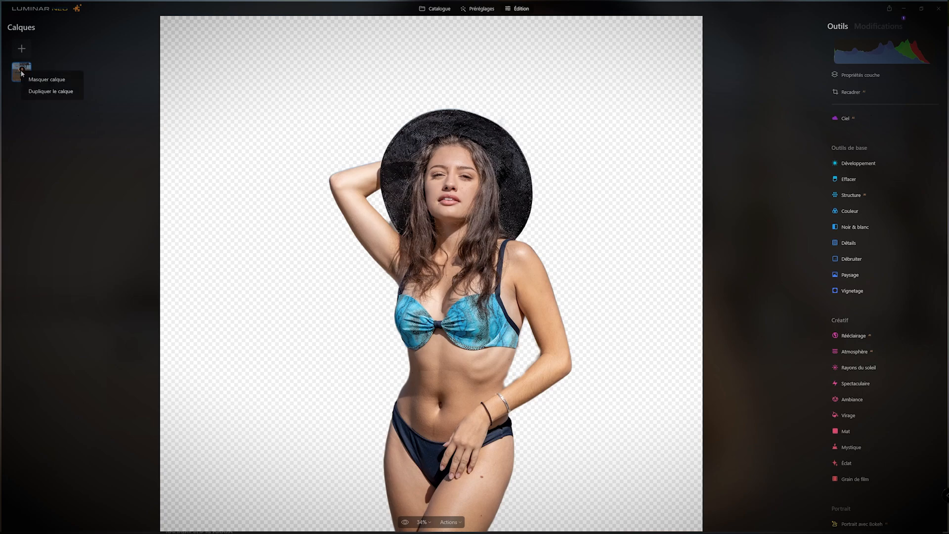
pyautogui.click(45, 93)
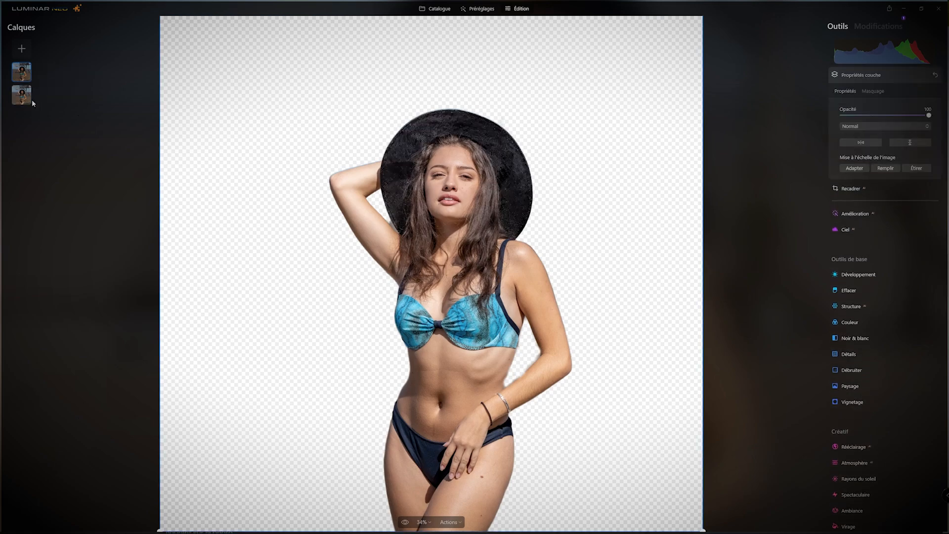
pyautogui.click(22, 75)
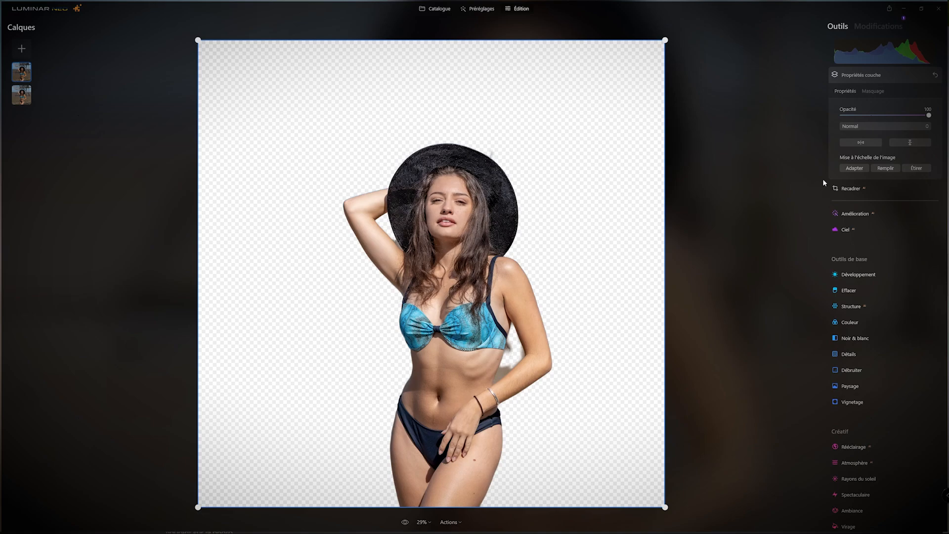
# Step: Try the Multiplier, Lumière douce and Tonalité blend modes on the upper copy, and remove that layer
pyautogui.click(869, 126)
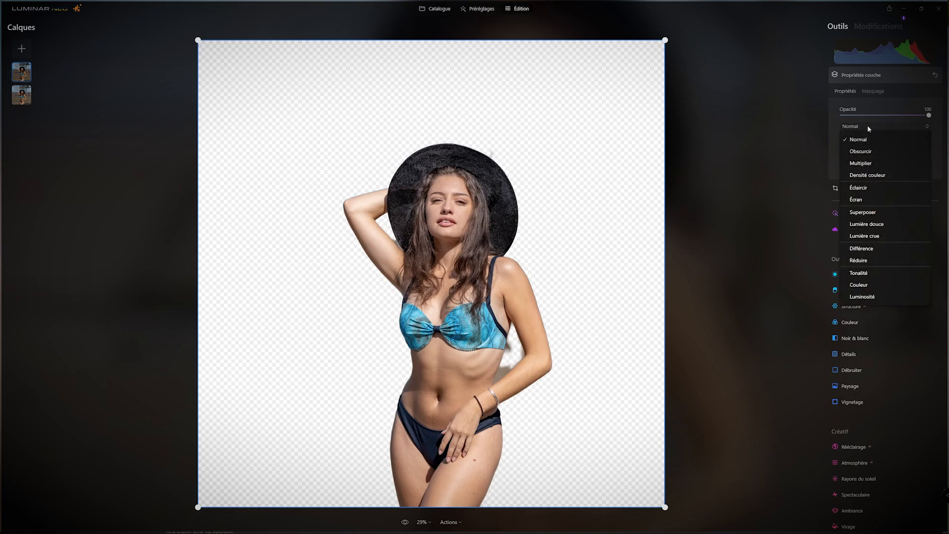
pyautogui.click(861, 164)
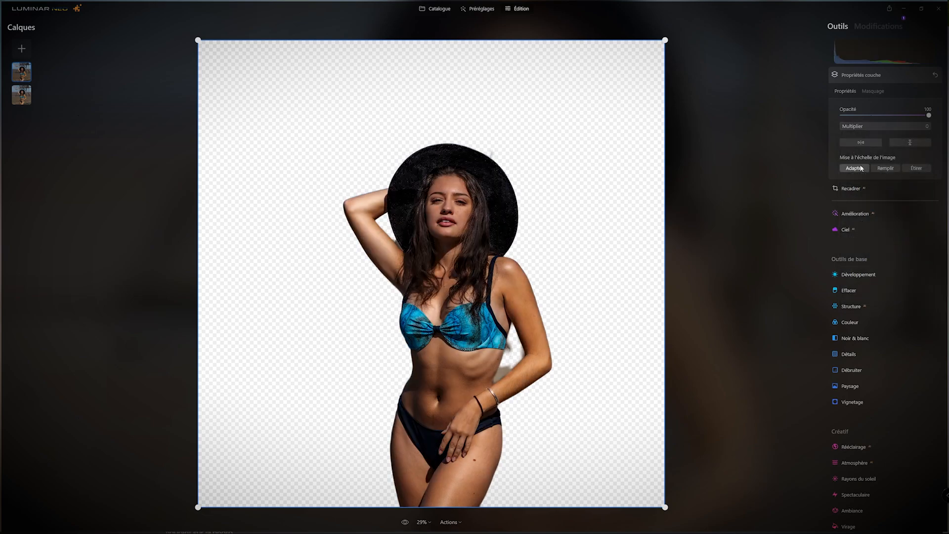
pyautogui.click(869, 127)
pyautogui.click(862, 223)
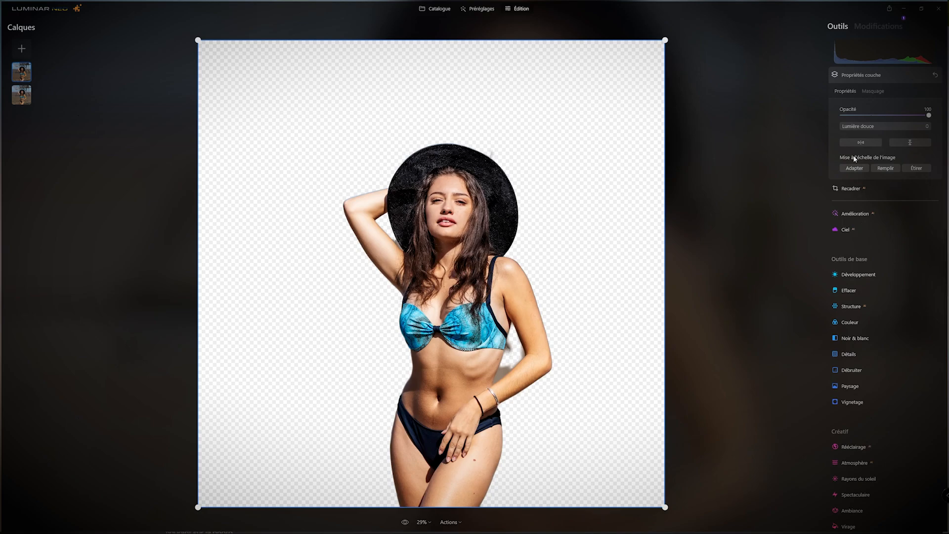
pyautogui.click(865, 128)
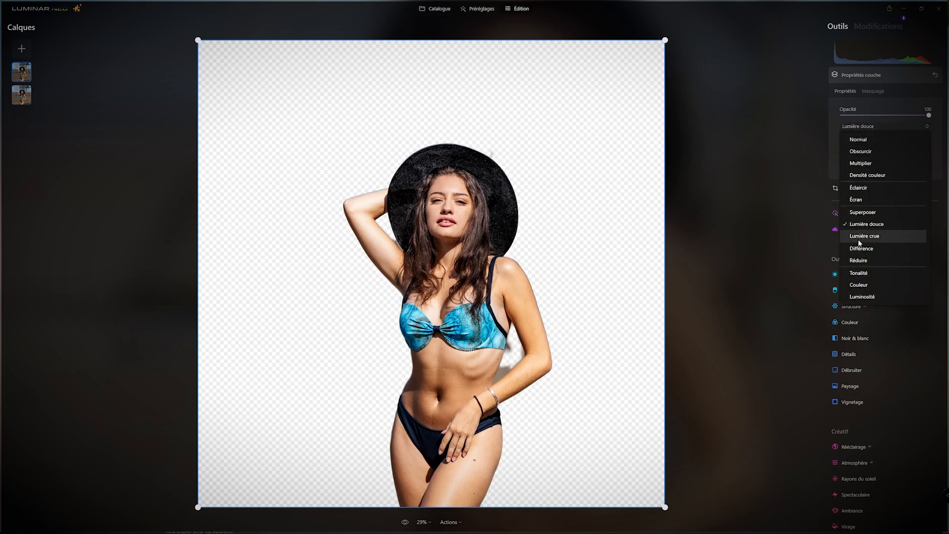
pyautogui.click(860, 272)
pyautogui.click(863, 127)
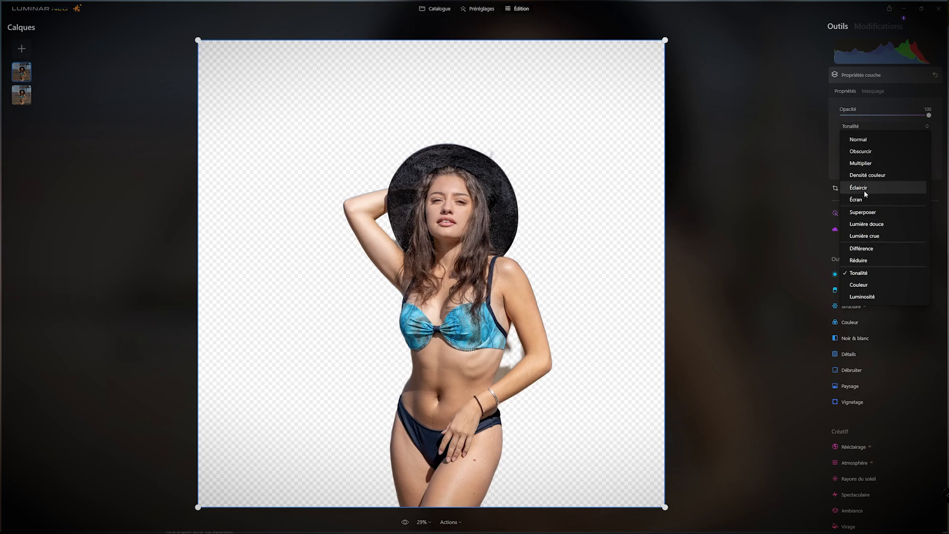
pyautogui.click(875, 106)
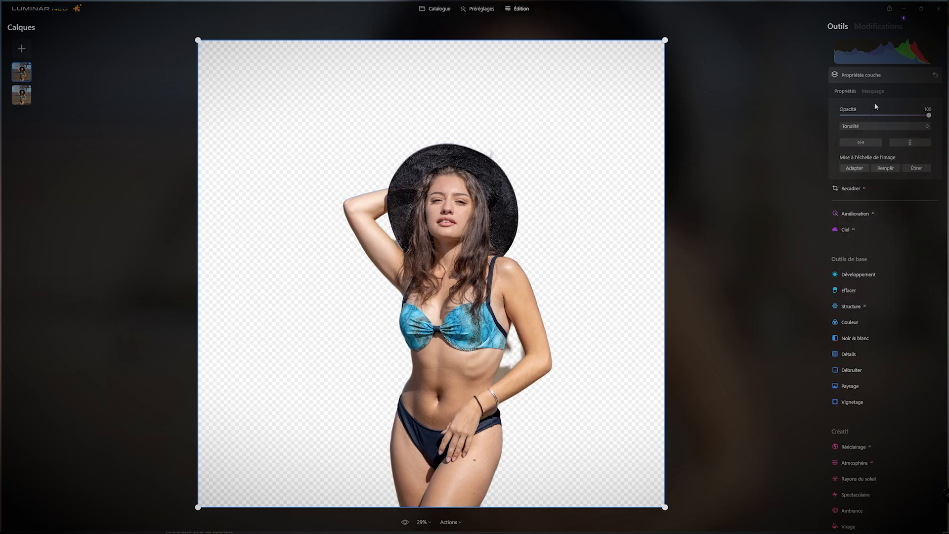
pyautogui.rightClick(22, 74)
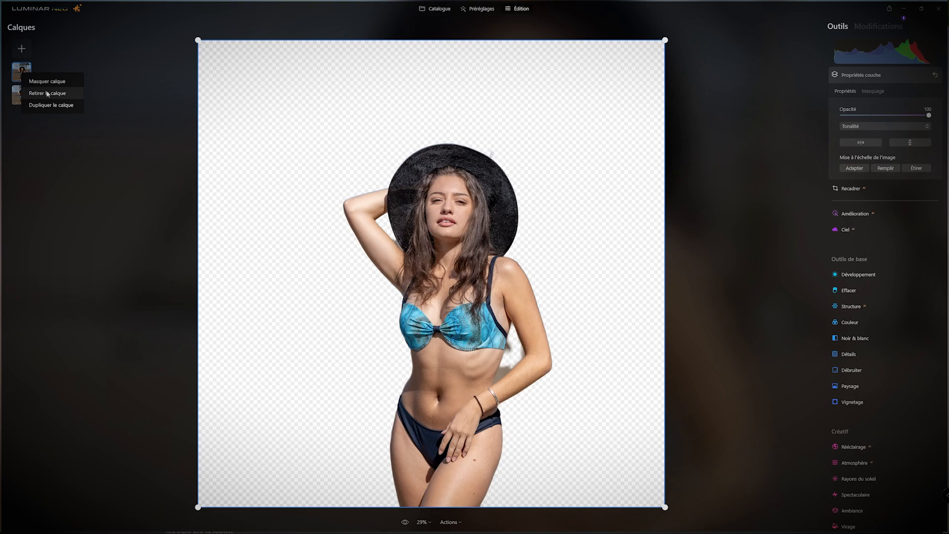
pyautogui.click(47, 94)
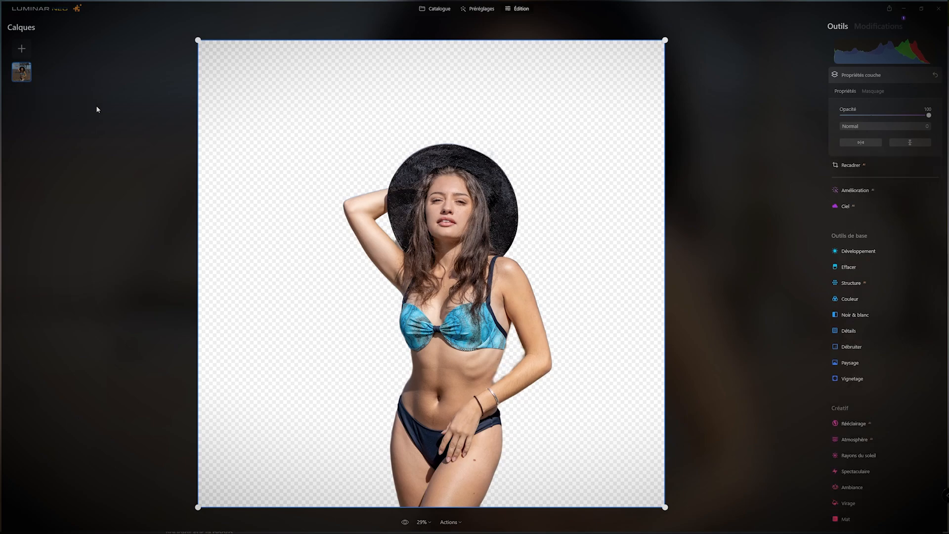
# Step: Add the rocky coast photo from Mes images as a layer, scaled with Remplir and shifted right behind the woman's silhouette
pyautogui.click(22, 49)
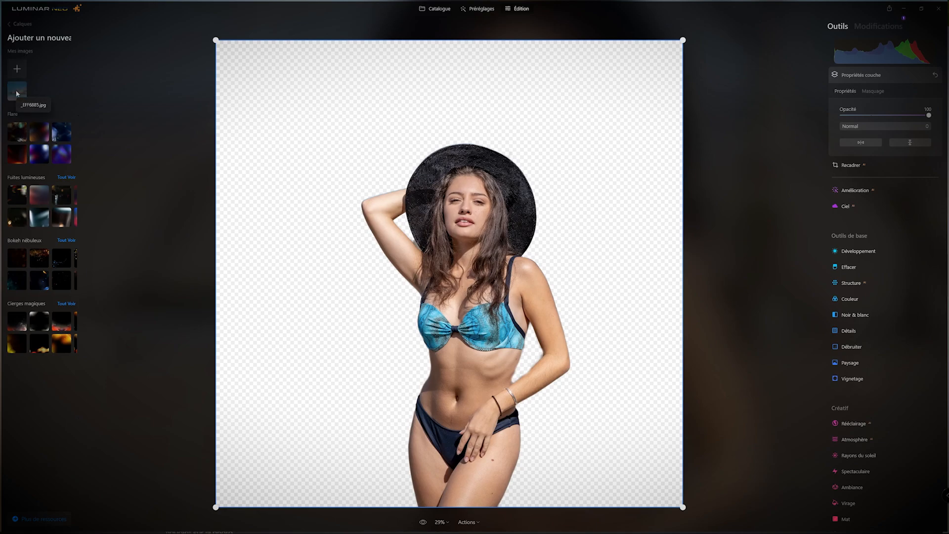
pyautogui.click(17, 91)
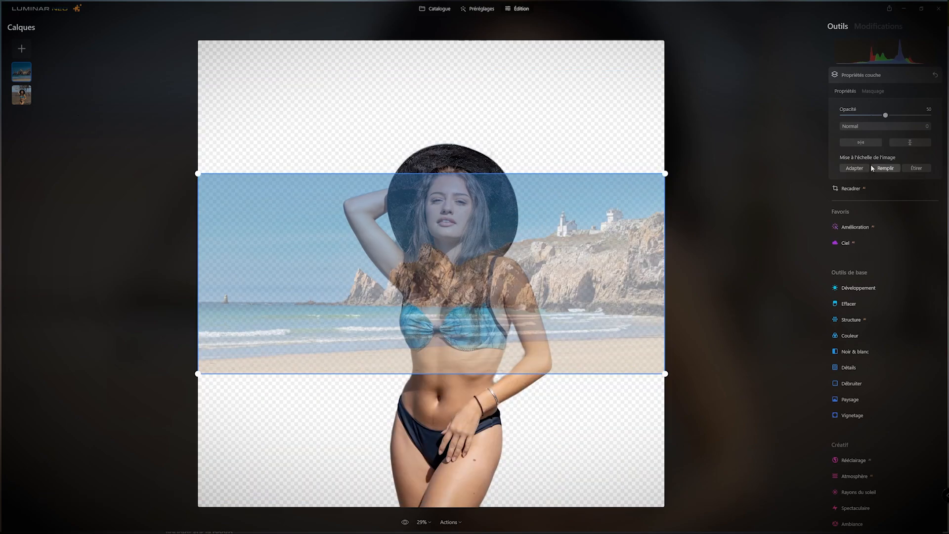
pyautogui.click(887, 169)
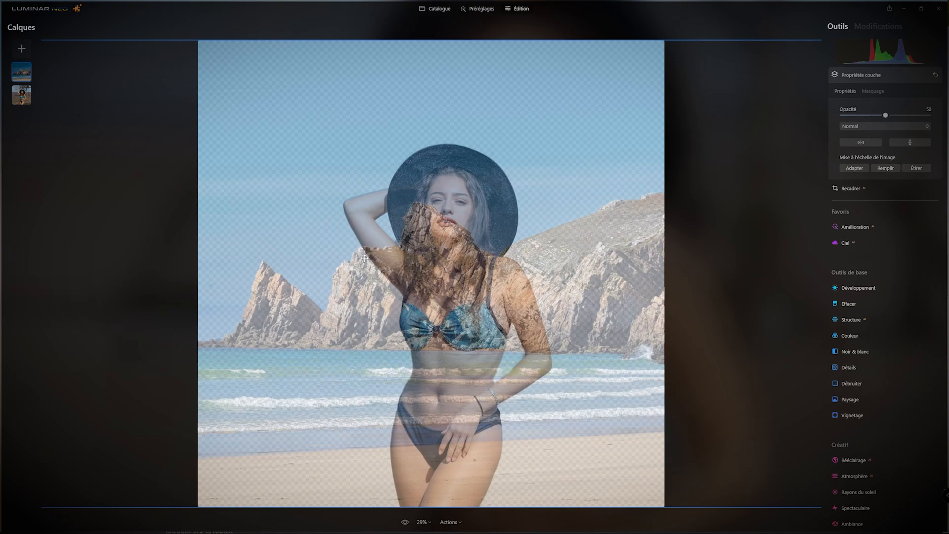
pyautogui.moveTo(346, 197); pyautogui.dragTo(653, 197)
pyautogui.click(715, 166)
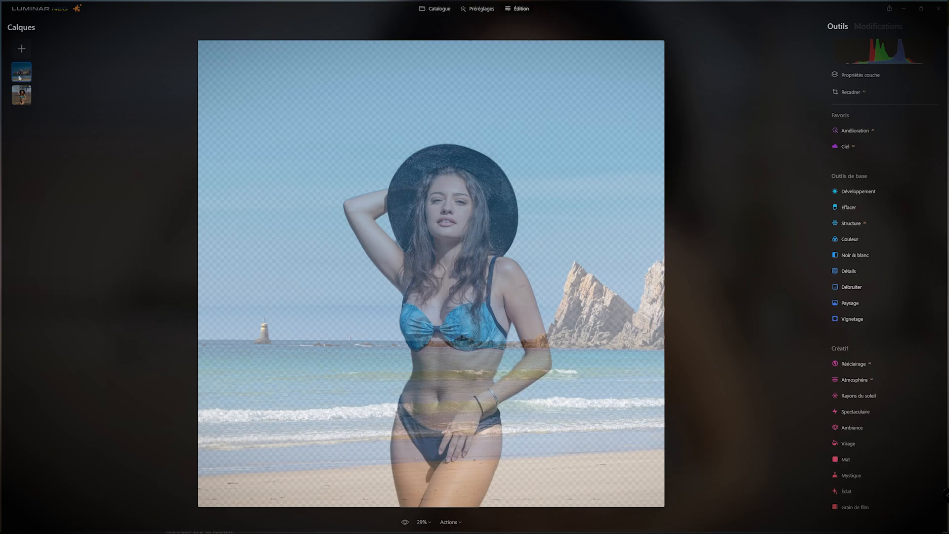
# Step: Move the coast layer beneath the woman's cutout layer and select the cutout, keeping its Opacité at 100
pyautogui.moveTo(20, 78); pyautogui.dragTo(20, 107)
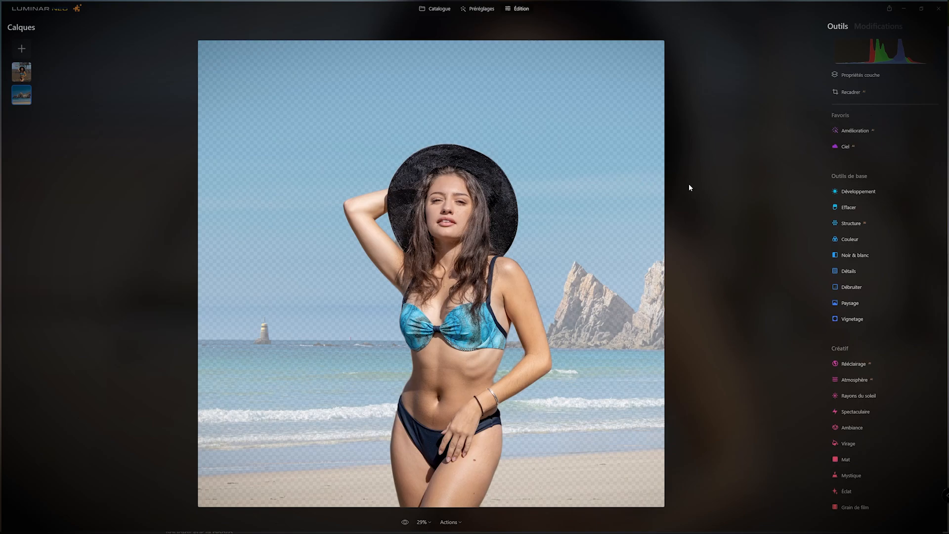
pyautogui.click(22, 81)
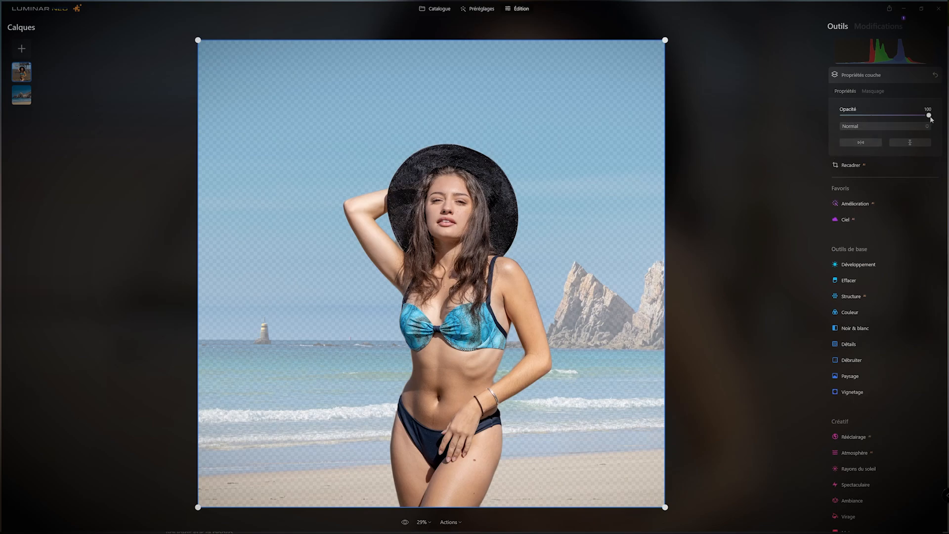
pyautogui.moveTo(929, 116)
pyautogui.mouseDown()
pyautogui.moveTo(843, 117)
pyautogui.moveTo(929, 115)
pyautogui.mouseUp()
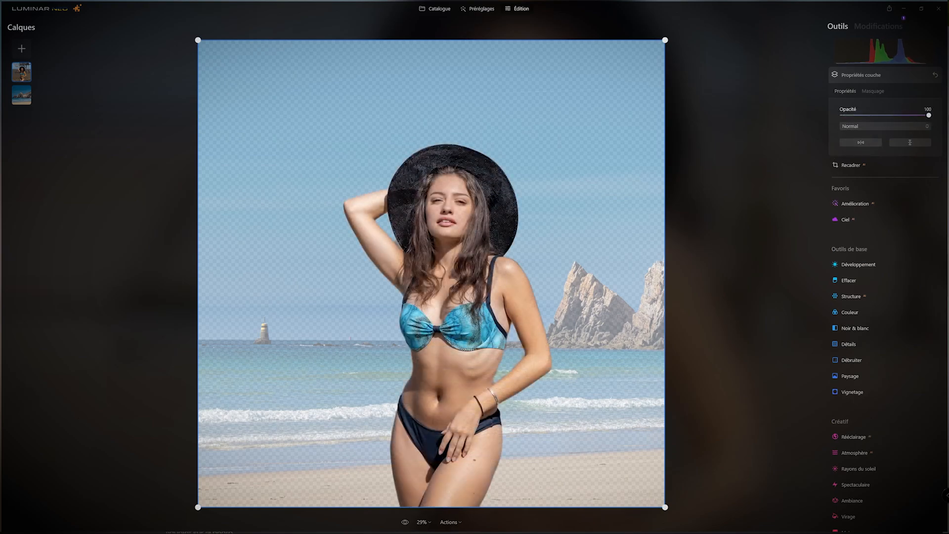
pyautogui.click(840, 188)
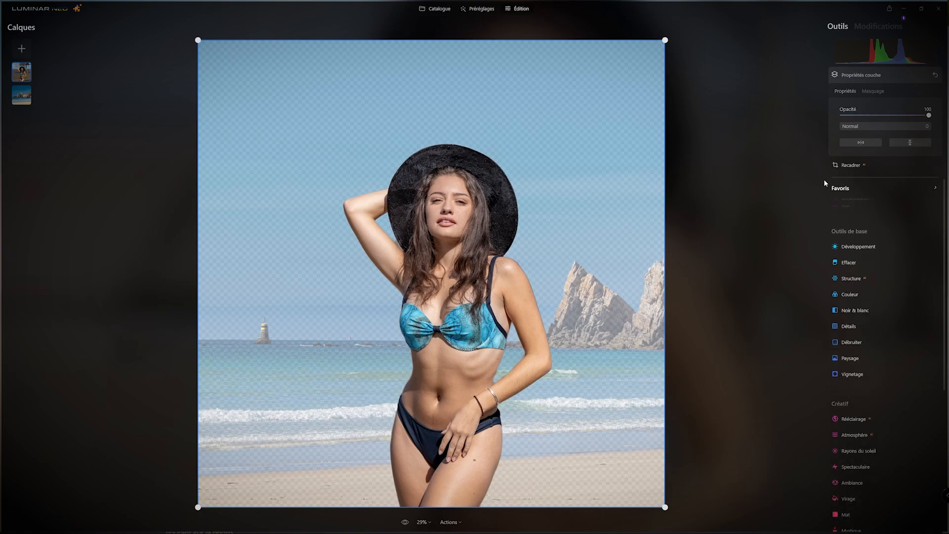
# Step: Export the composite as the TIFF file _EFF3643 to the Images folder and view the exported picture enlarged
pyautogui.click(36, 11)
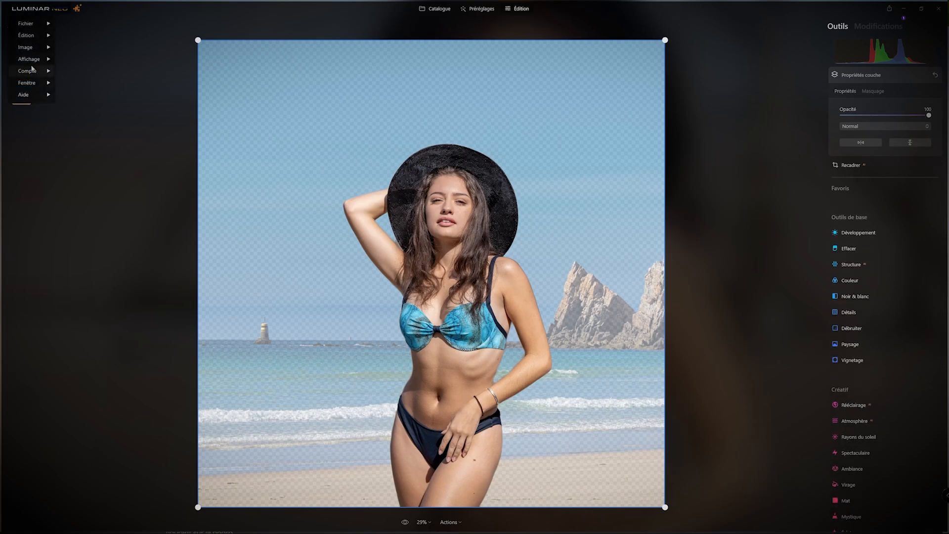
pyautogui.moveTo(32, 52)
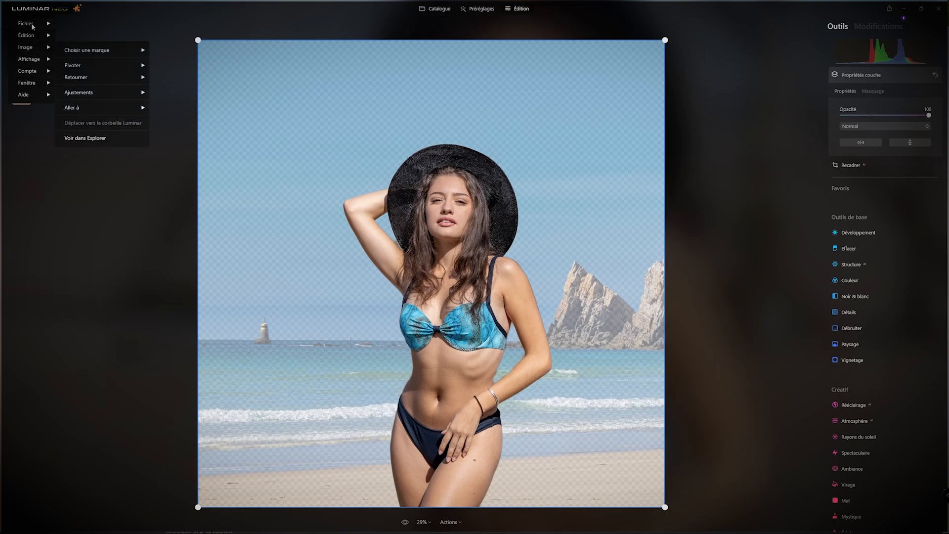
pyautogui.moveTo(35, 23)
pyautogui.click(98, 118)
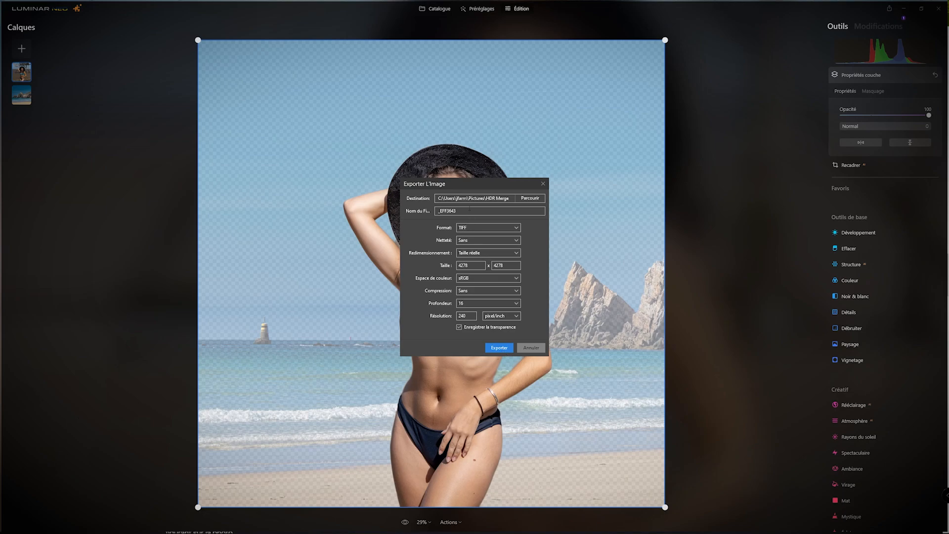
pyautogui.click(531, 199)
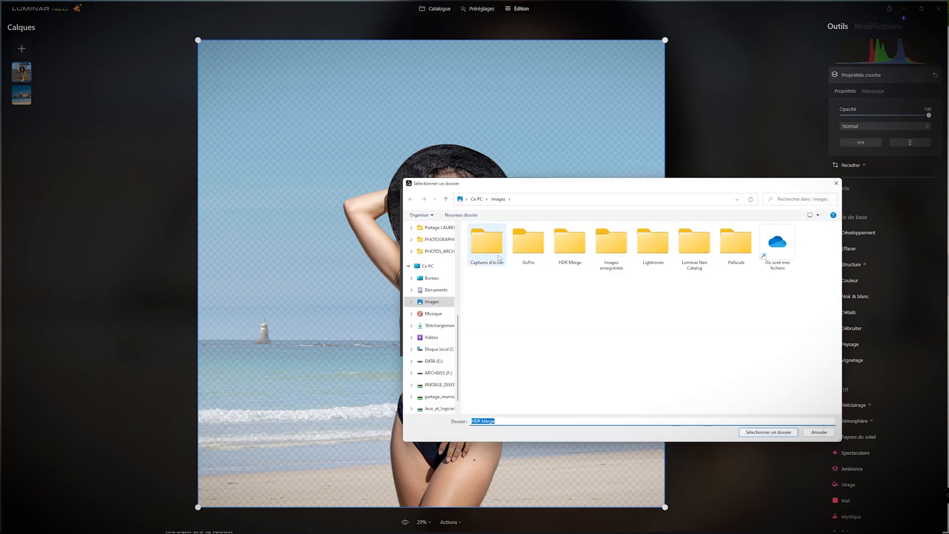
pyautogui.click(500, 199)
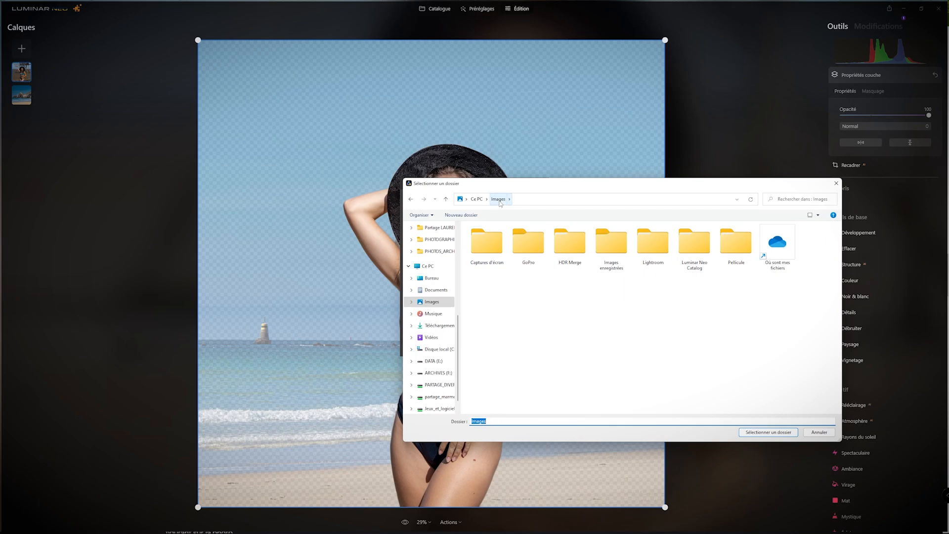
pyautogui.click(756, 433)
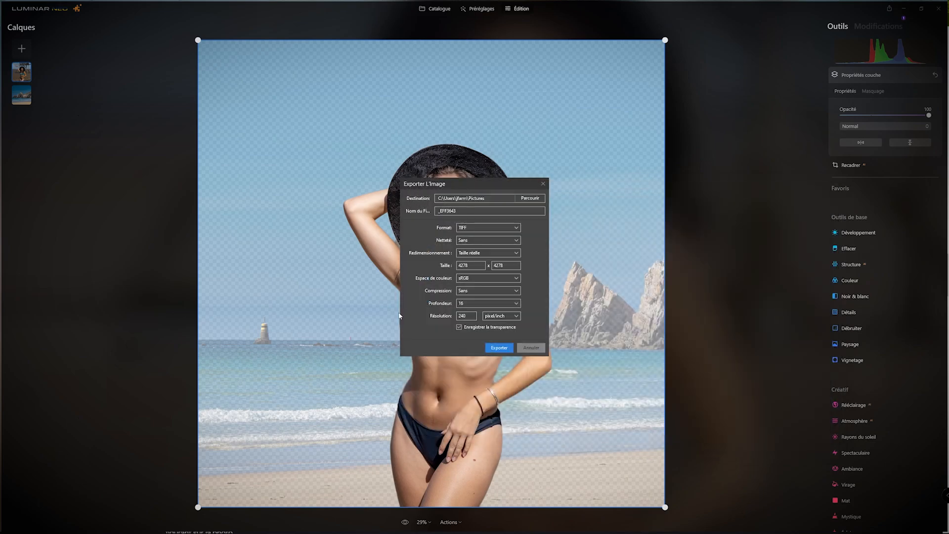
pyautogui.click(499, 348)
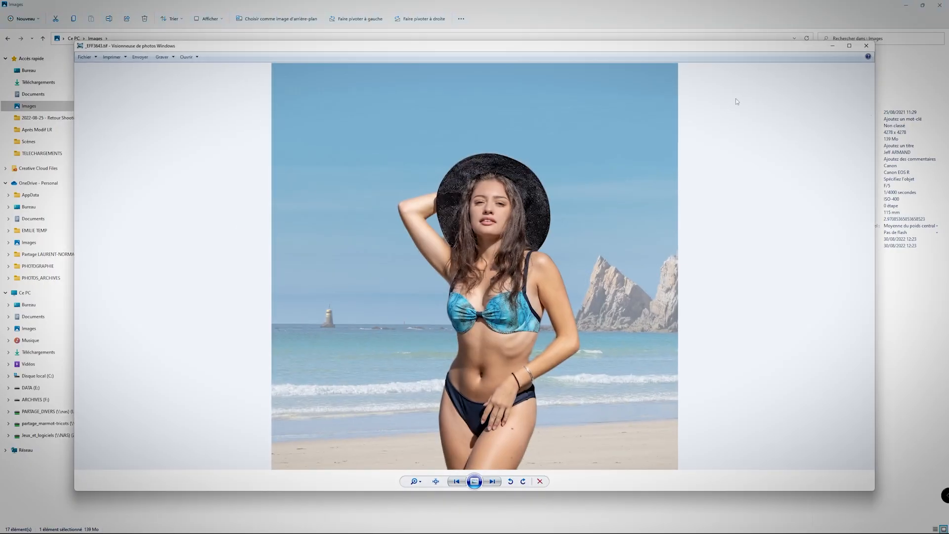
pyautogui.click(849, 45)
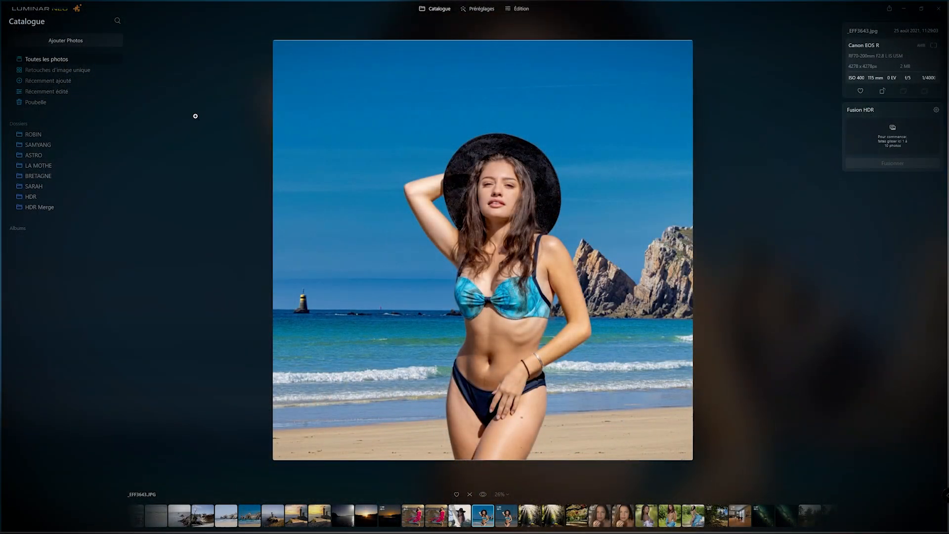
# Step: Switch to Lightroom Classic and send the portrait _EFF0285-Modifier-2.tif to Luminar Neo's Édition workspace as a copy with Lightroom corrections
pyautogui.click(449, 10)
pyautogui.moveTo(445, 528)
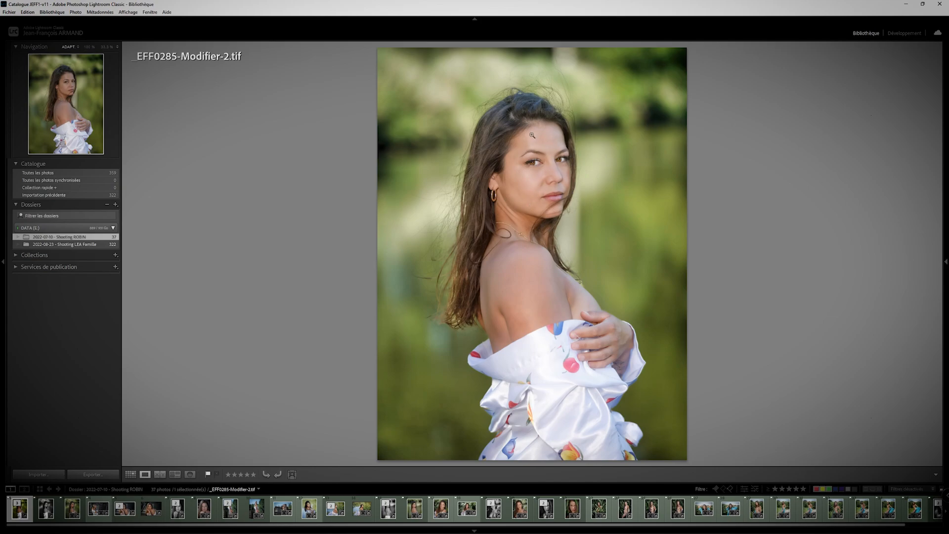
pyautogui.click(76, 13)
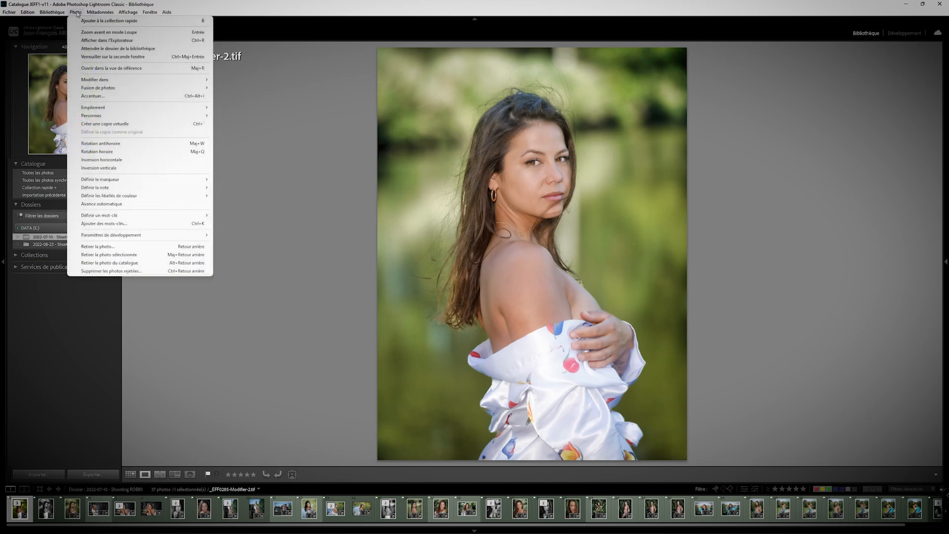
pyautogui.click(905, 33)
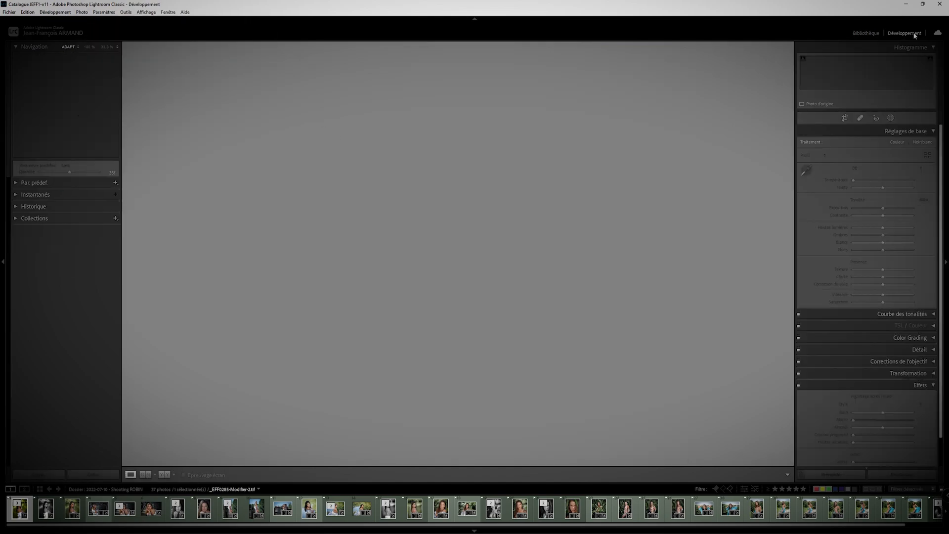
pyautogui.click(82, 12)
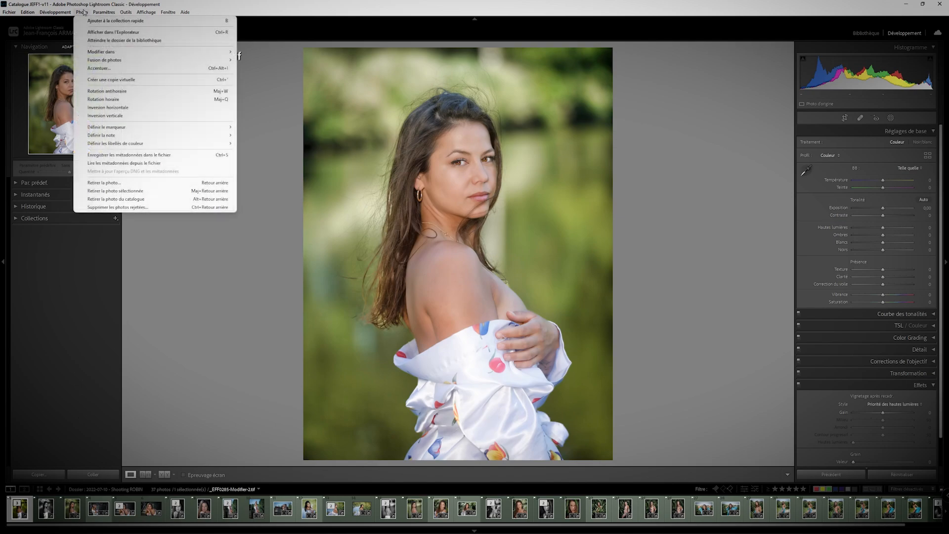
pyautogui.moveTo(107, 51)
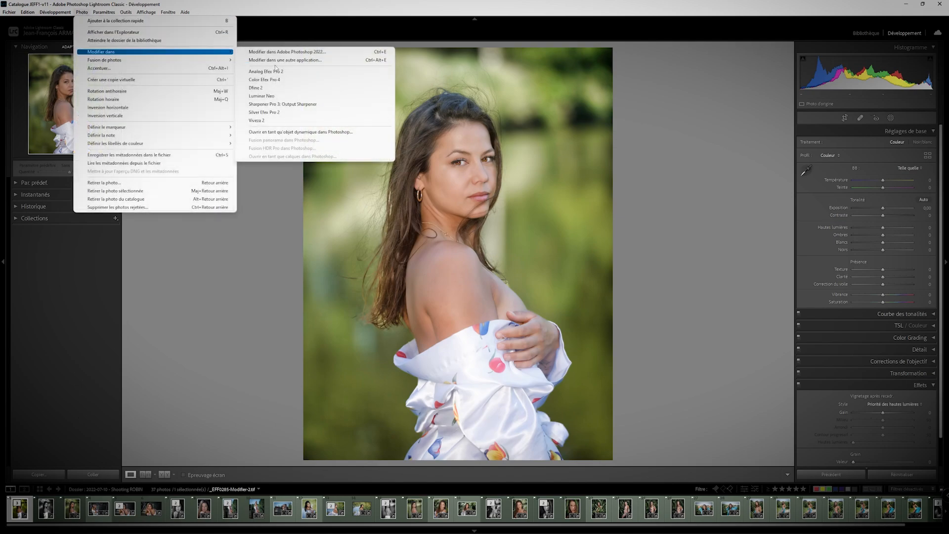
pyautogui.click(271, 97)
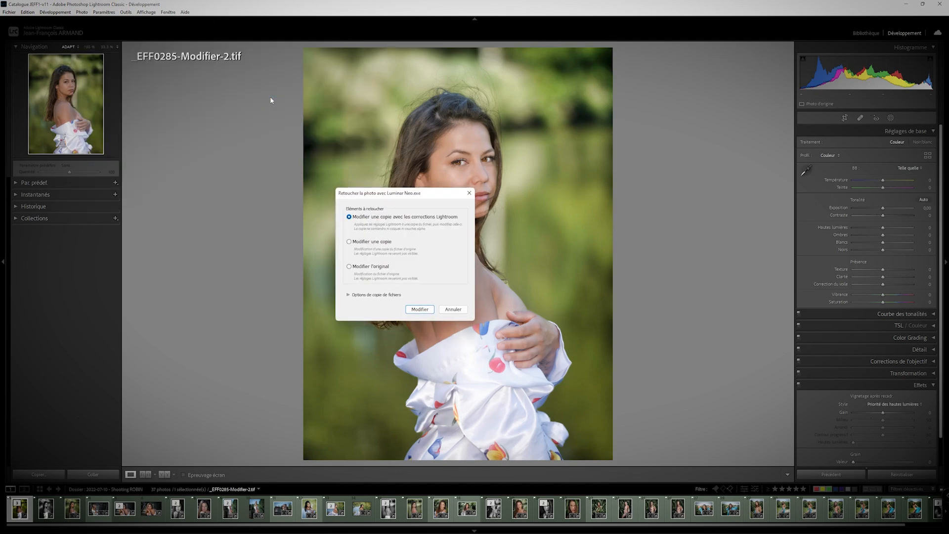
pyautogui.click(418, 309)
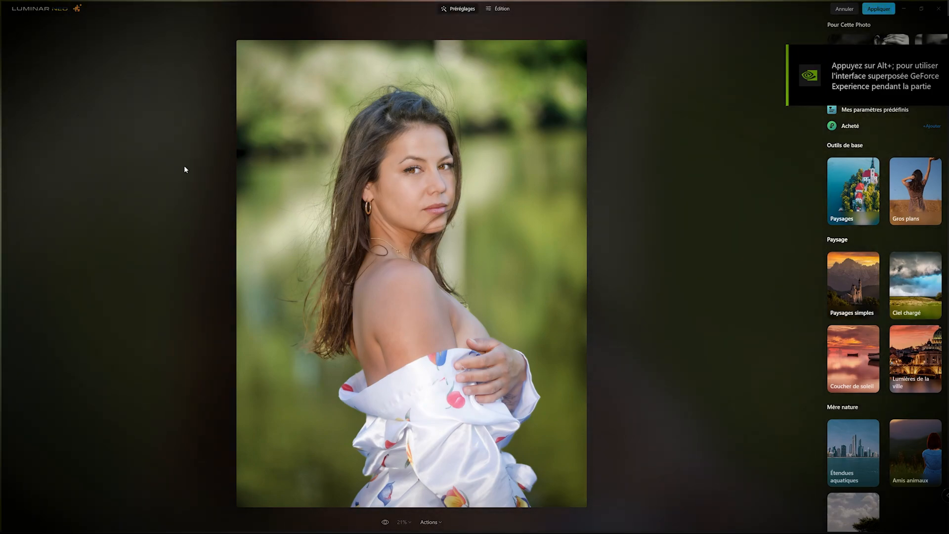
pyautogui.click(500, 8)
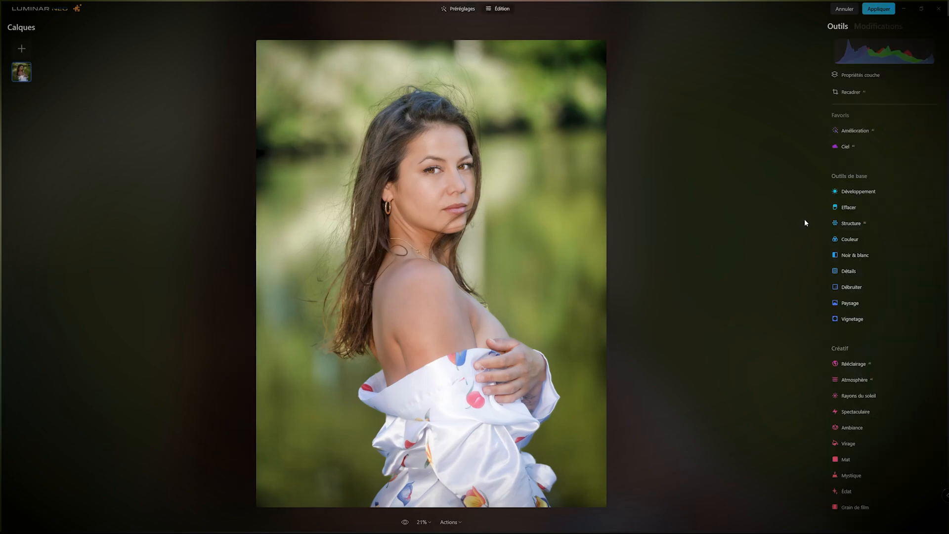
# Step: Try an Exposition of 1,67 in Développement on the portrait and reset the tool
pyautogui.click(857, 191)
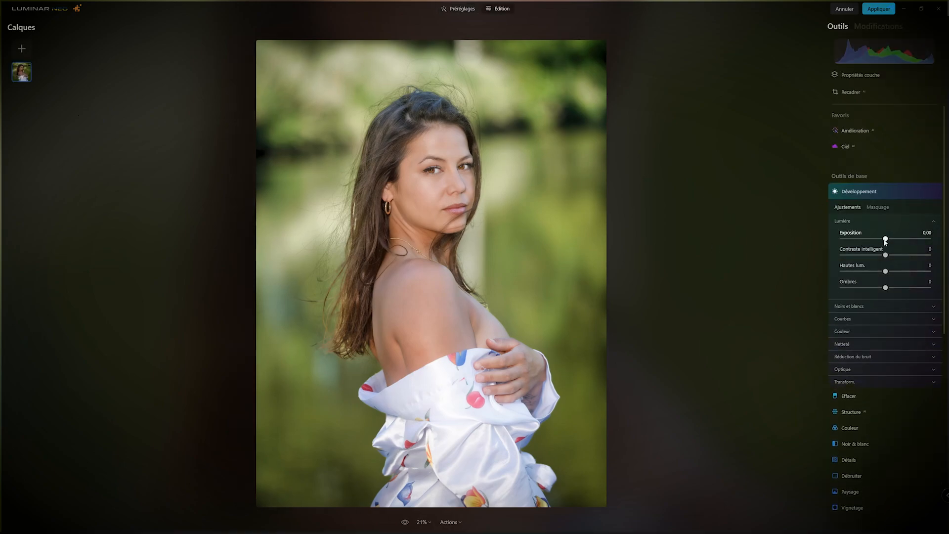
pyautogui.moveTo(886, 238)
pyautogui.mouseDown()
pyautogui.moveTo(836, 239)
pyautogui.moveTo(924, 241)
pyautogui.moveTo(900, 239)
pyautogui.mouseUp()
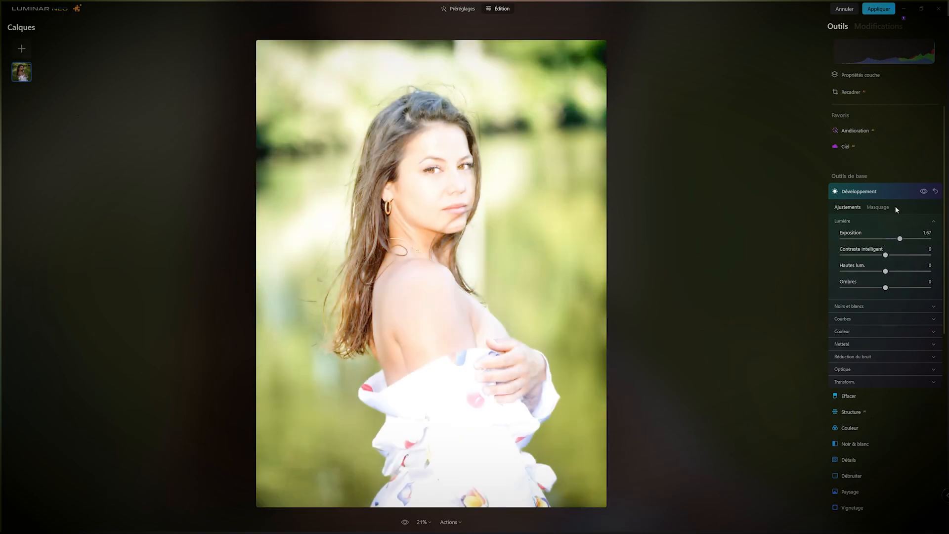
pyautogui.click(936, 191)
# Step: Apply an Amélioration Accent of 100 to the portrait and compare the copy returned to Lightroom with the original
pyautogui.click(862, 133)
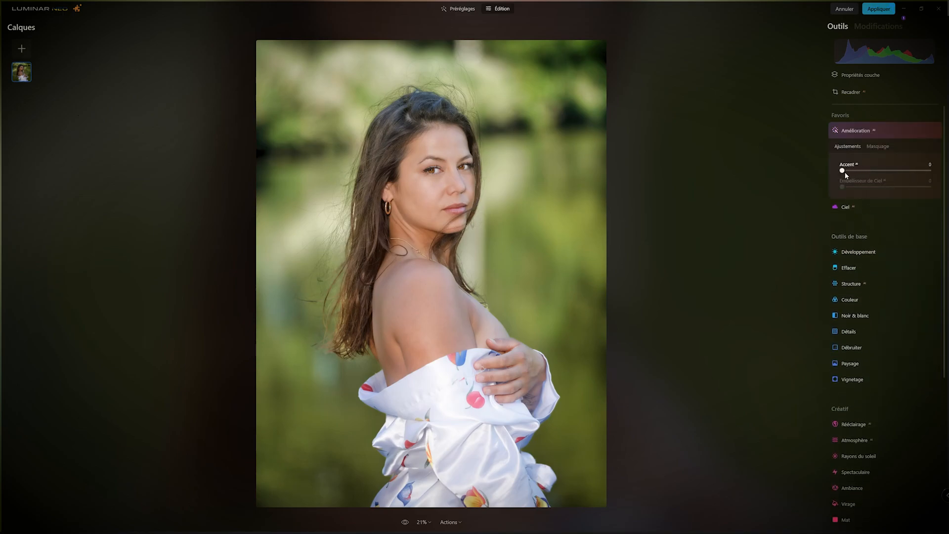
pyautogui.moveTo(843, 170); pyautogui.dragTo(929, 170)
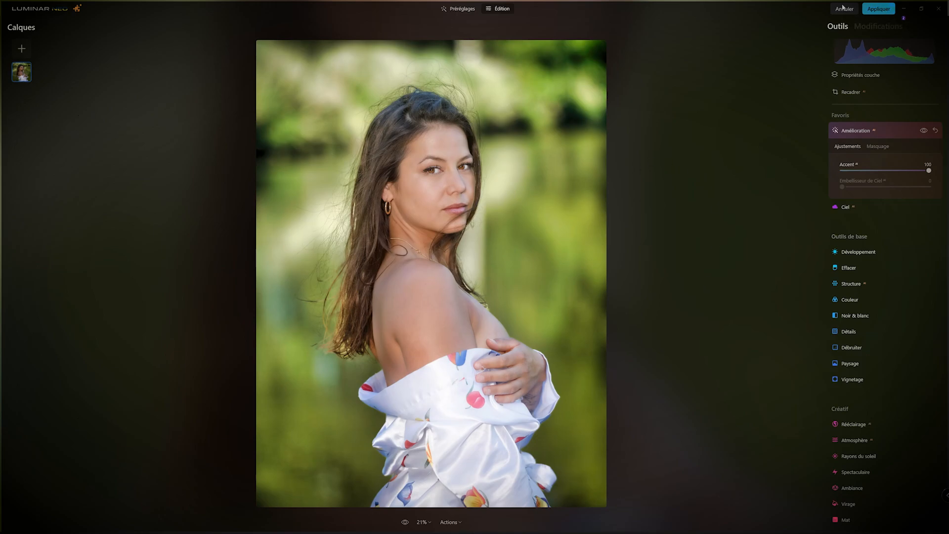
pyautogui.click(877, 11)
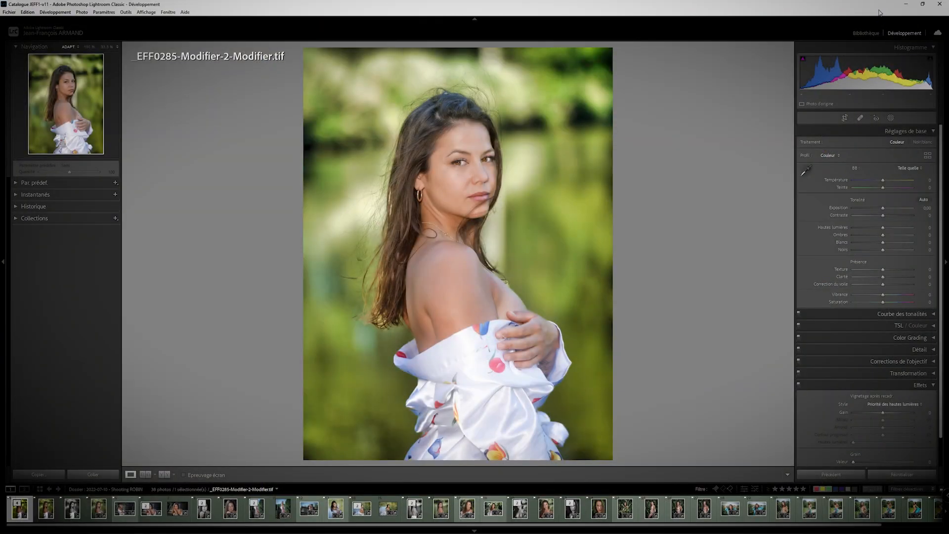
pyautogui.click(37, 512)
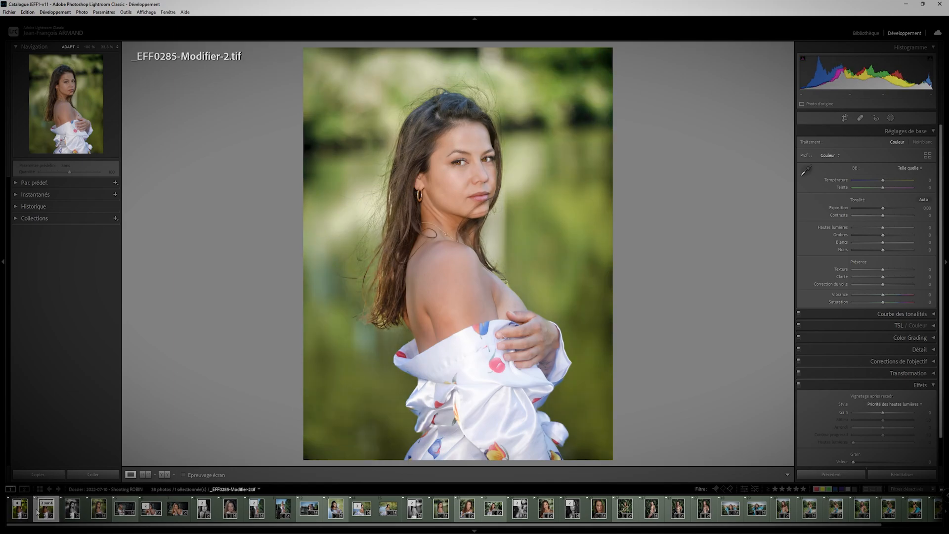
pyautogui.click(20, 509)
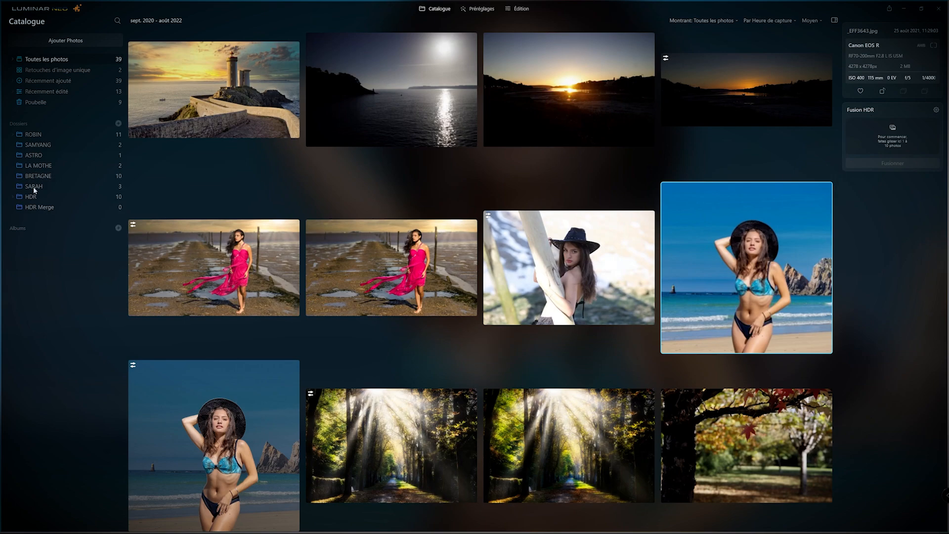
# Step: Select all bracketed tree photos in Luminar Neo's HDR folder and add them to Fusion HDR
pyautogui.click(27, 198)
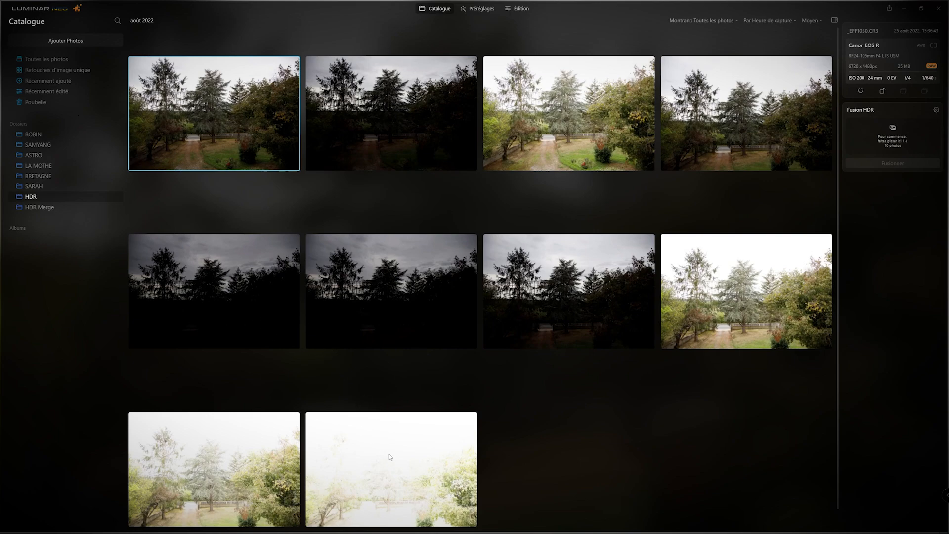
pyautogui.hotkey('ctrl', 'a')
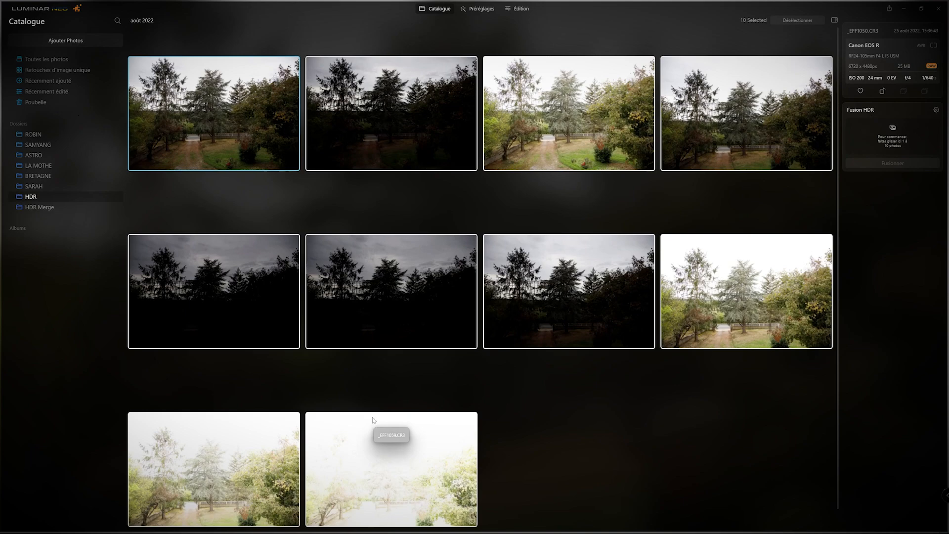
pyautogui.hotkey('ctrl', 'd')
pyautogui.hotkey('ctrl', 'a')
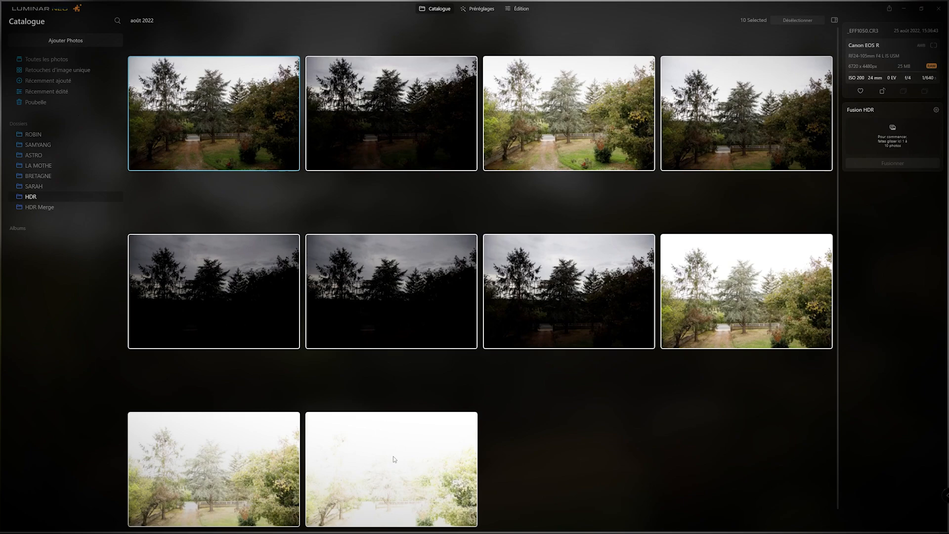
pyautogui.moveTo(297, 144); pyautogui.dragTo(903, 133)
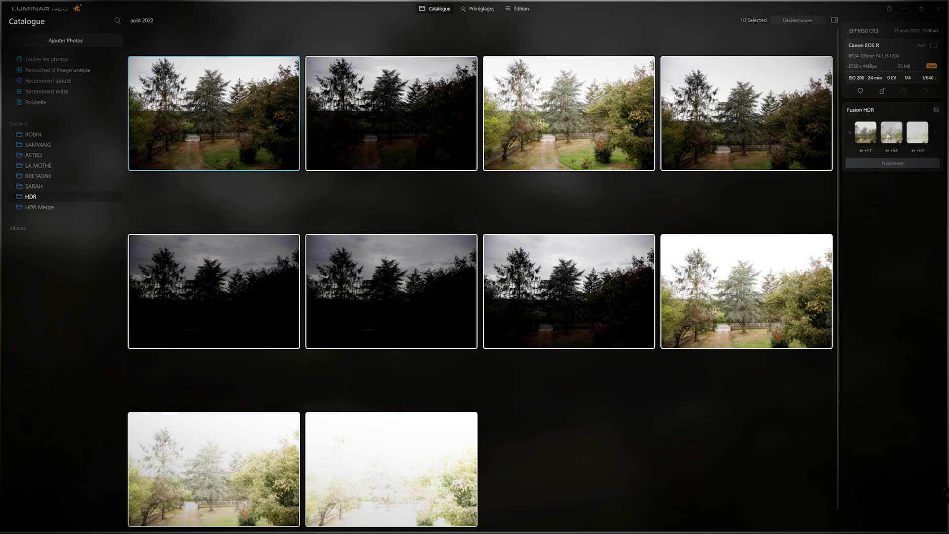
# Step: Browse the photos loaded in Fusion HDR and examine their exposure values
pyautogui.click(850, 132)
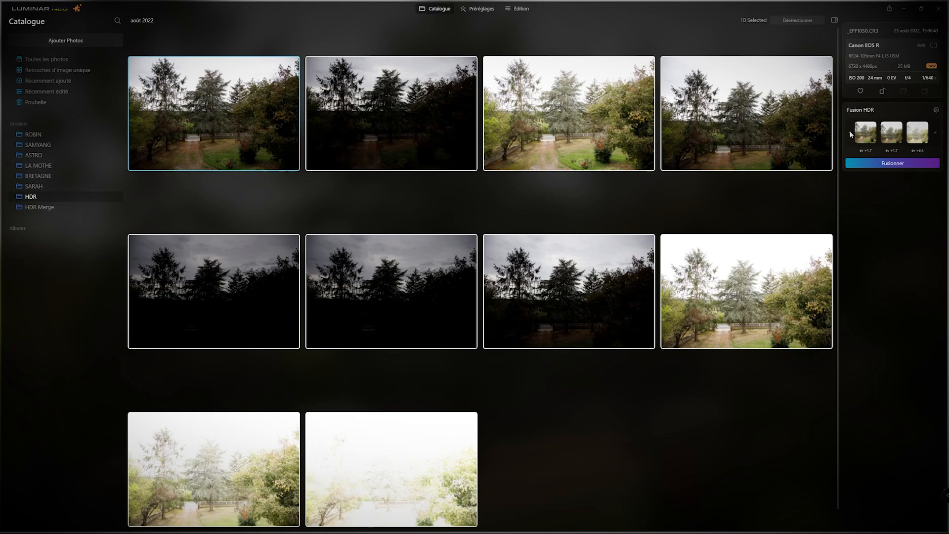
pyautogui.click(851, 134)
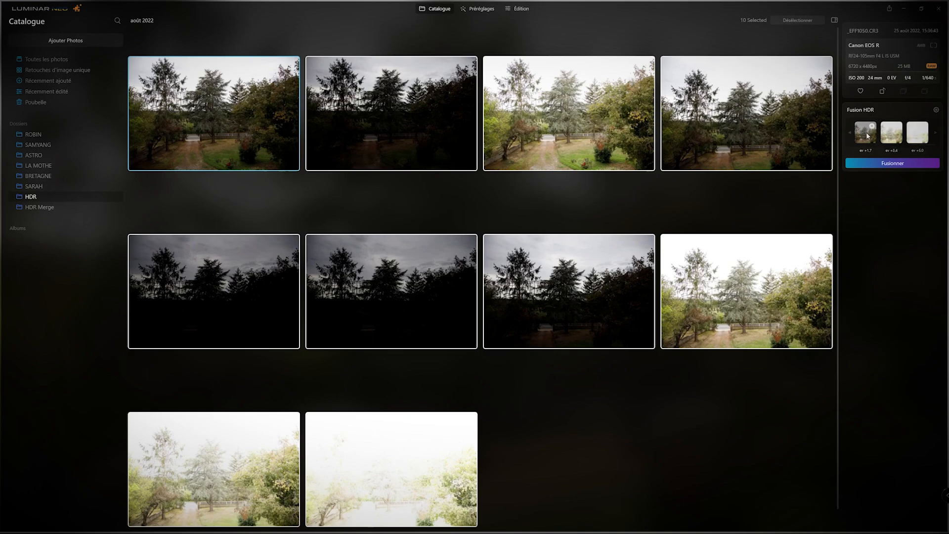
pyautogui.click(849, 134)
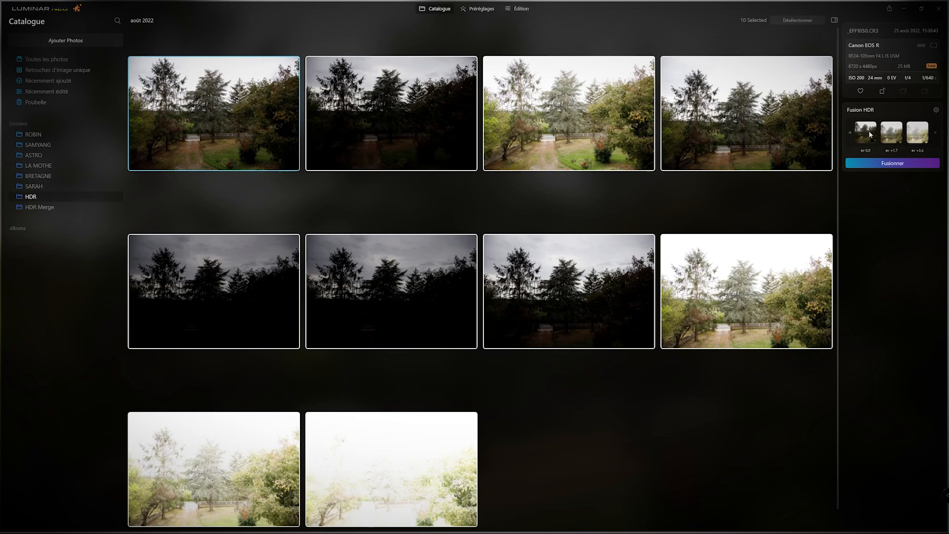
pyautogui.click(936, 134)
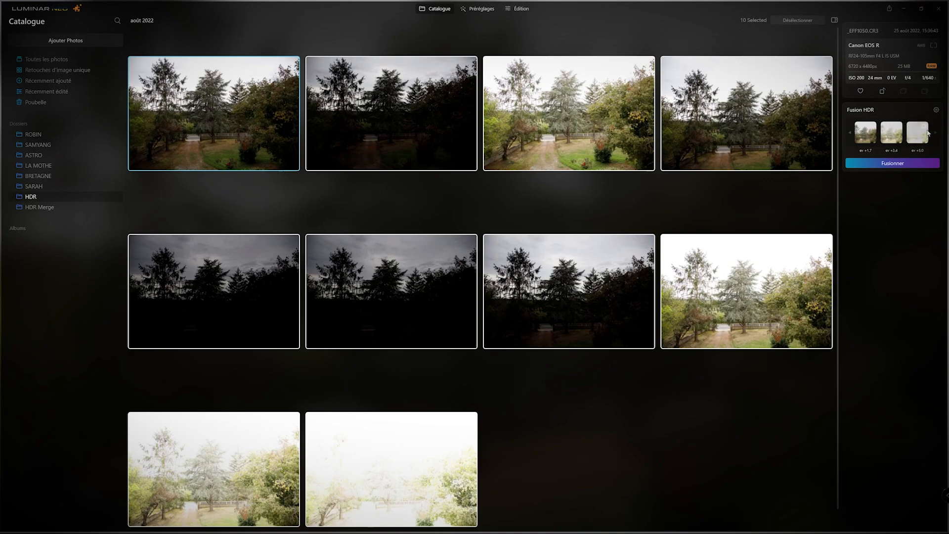
pyautogui.click(850, 133)
pyautogui.click(850, 134)
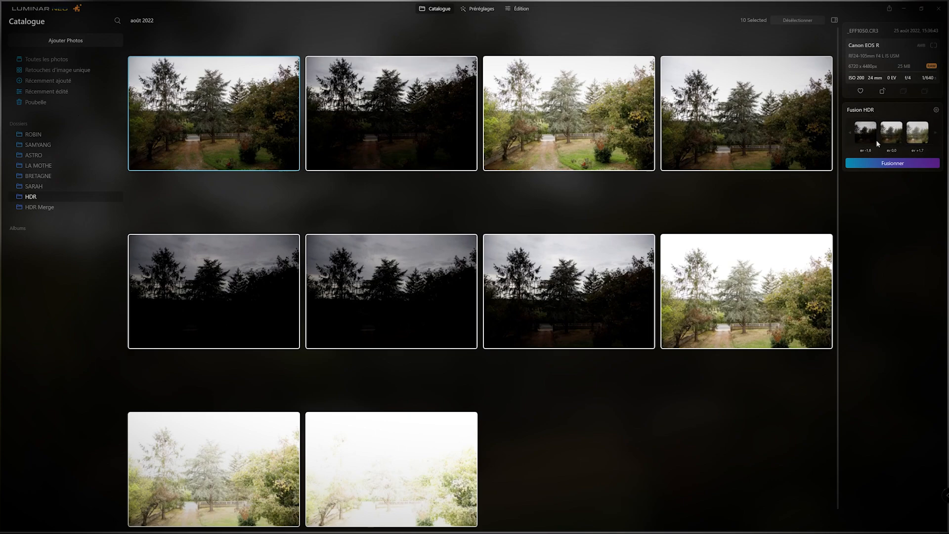
pyautogui.moveTo(893, 134)
pyautogui.moveTo(920, 142)
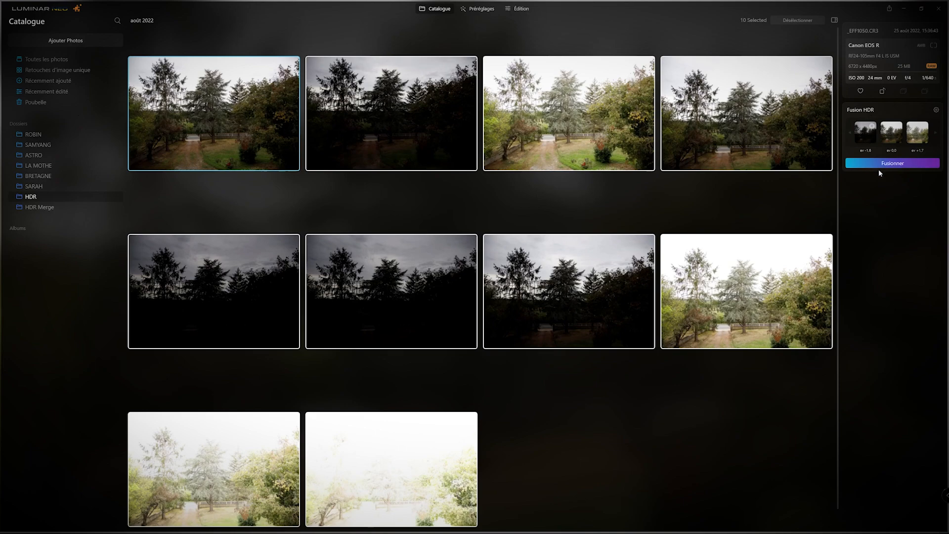
# Step: Review the Fusion HDR settings, then merge the bracketed photos and open the merged image in Édition
pyautogui.click(936, 110)
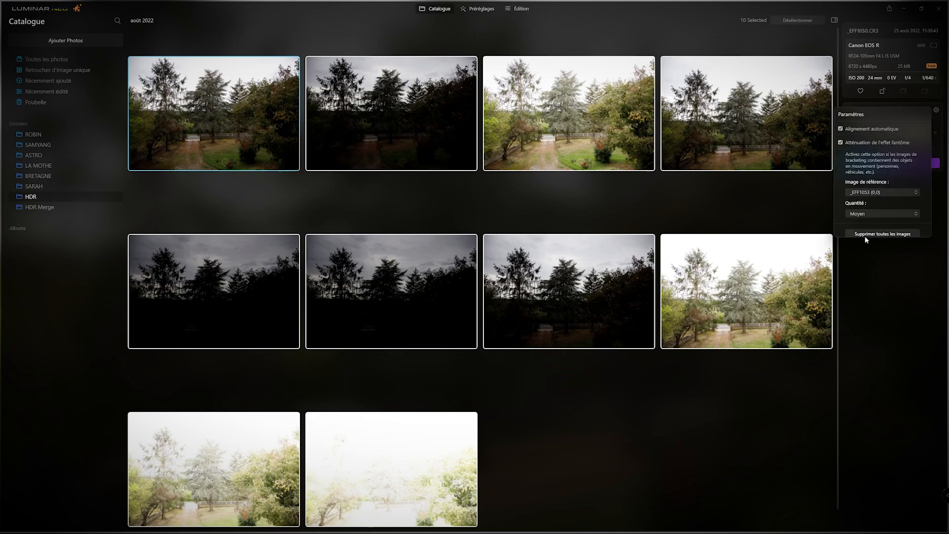
pyautogui.click(936, 111)
pyautogui.click(885, 164)
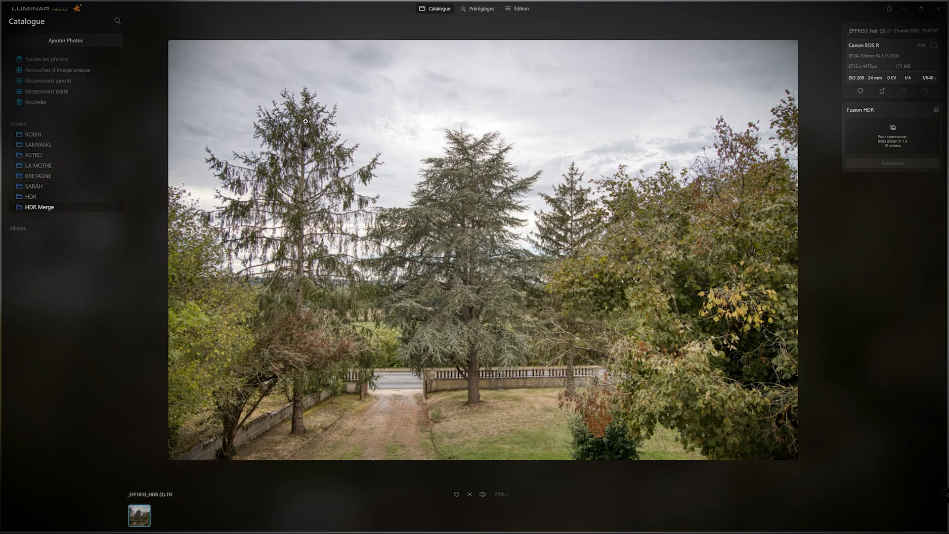
pyautogui.click(522, 9)
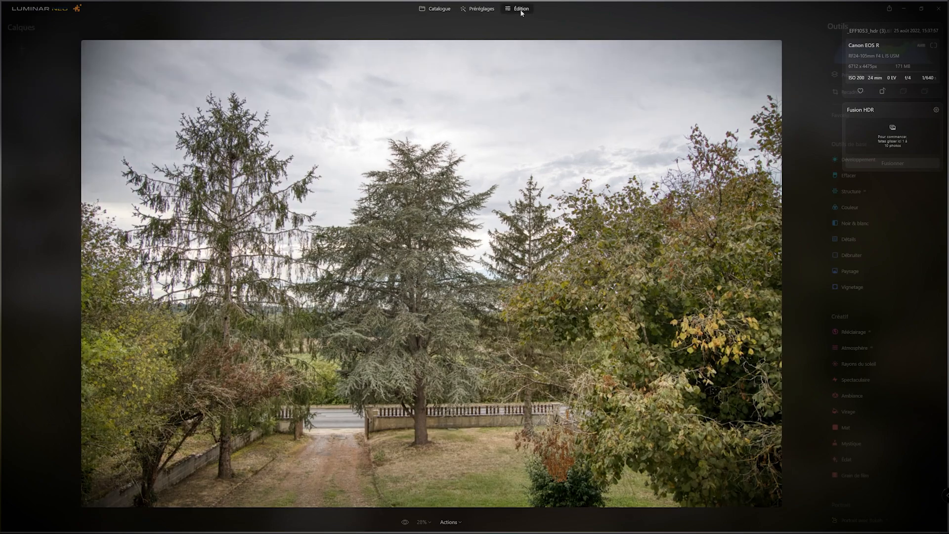